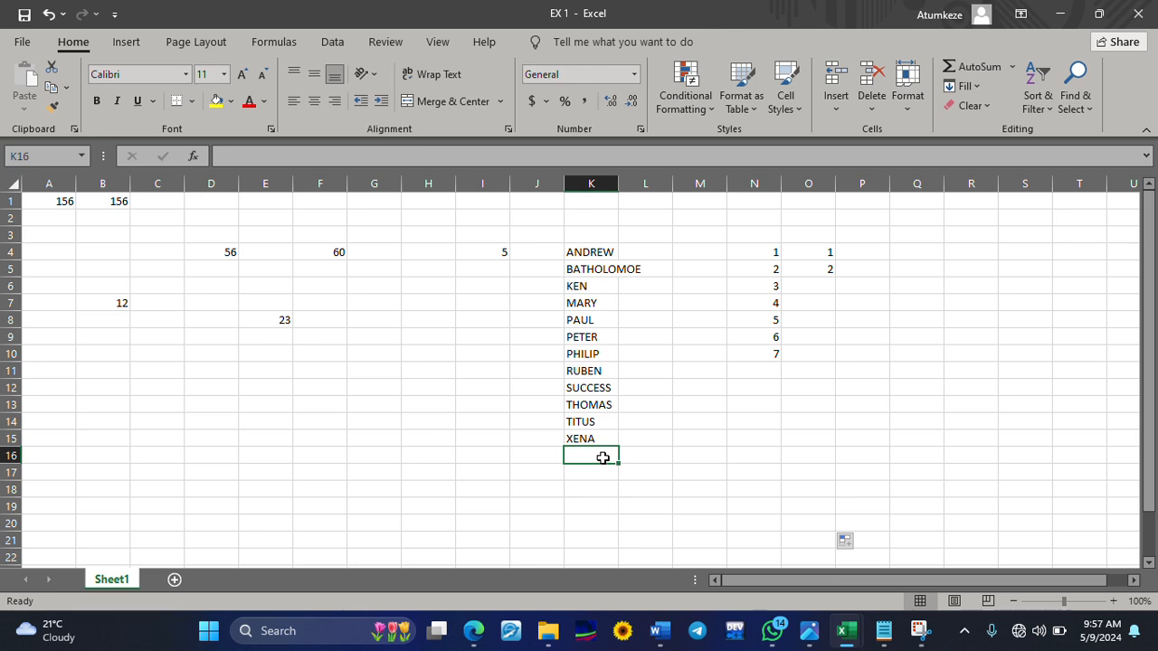
Step: Move the list of names from K4:K15 to column A, starting in cell A1
click(593, 252)
drag(592, 252, 598, 439)
right_click(597, 439)
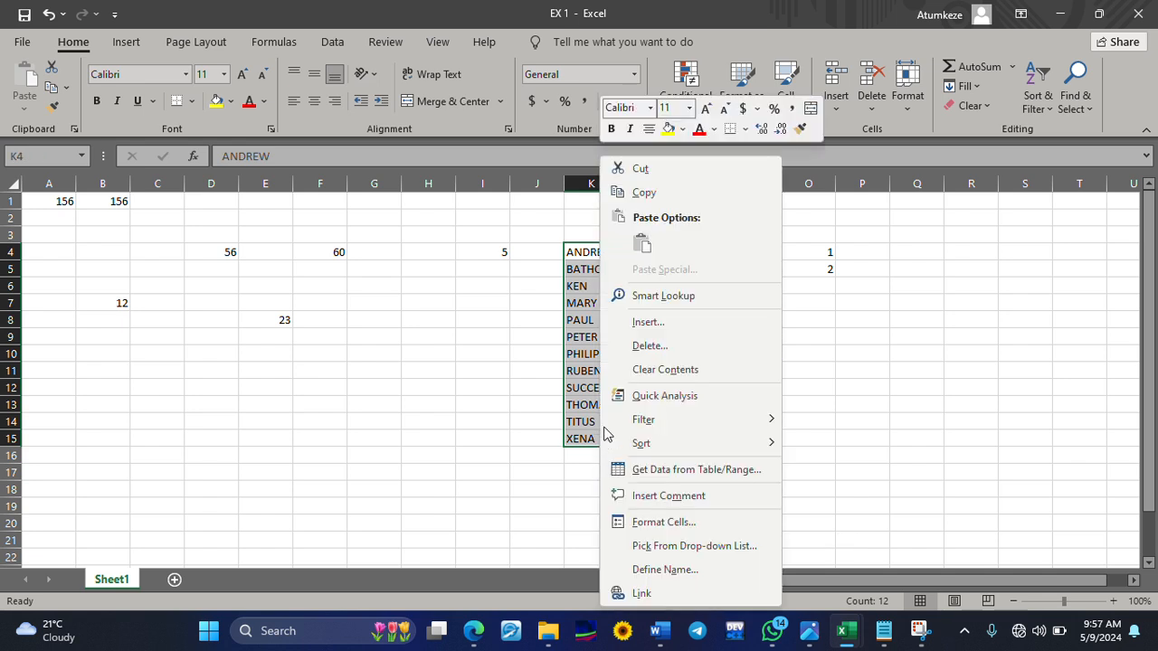
click(650, 179)
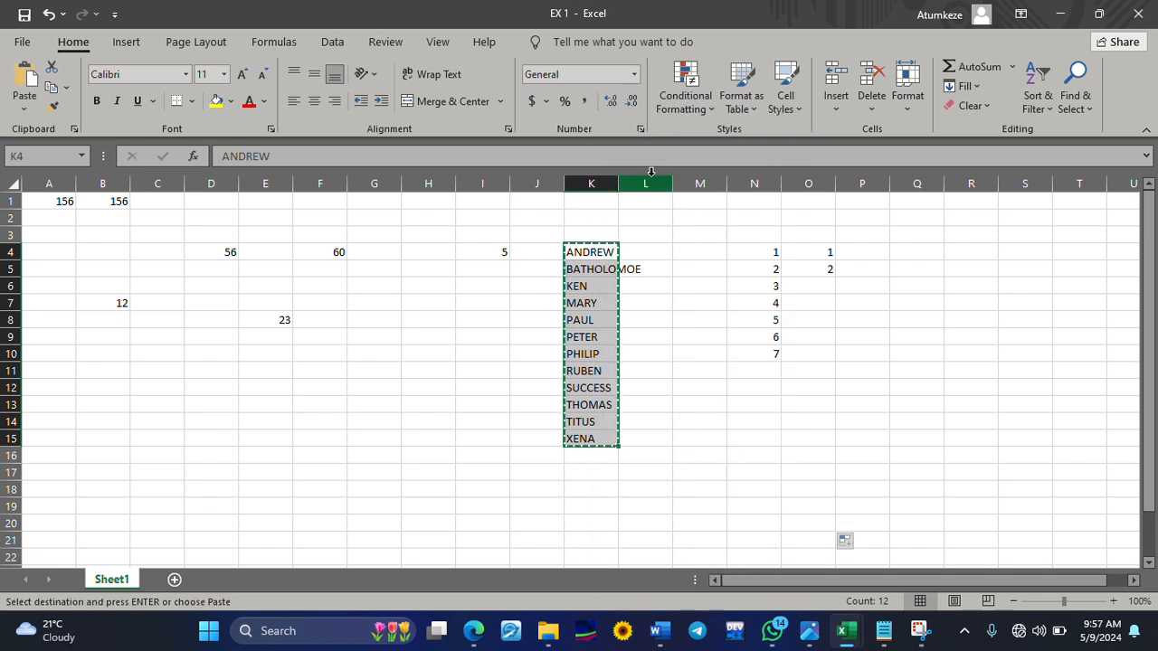
click(55, 204)
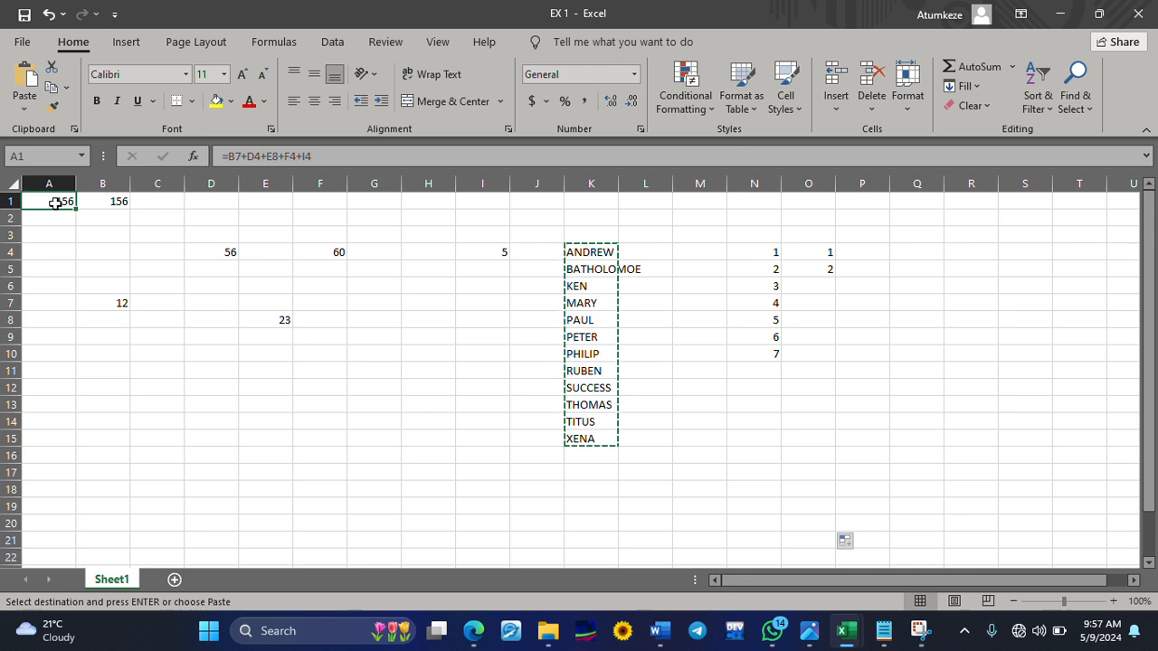
key(ctrl+v)
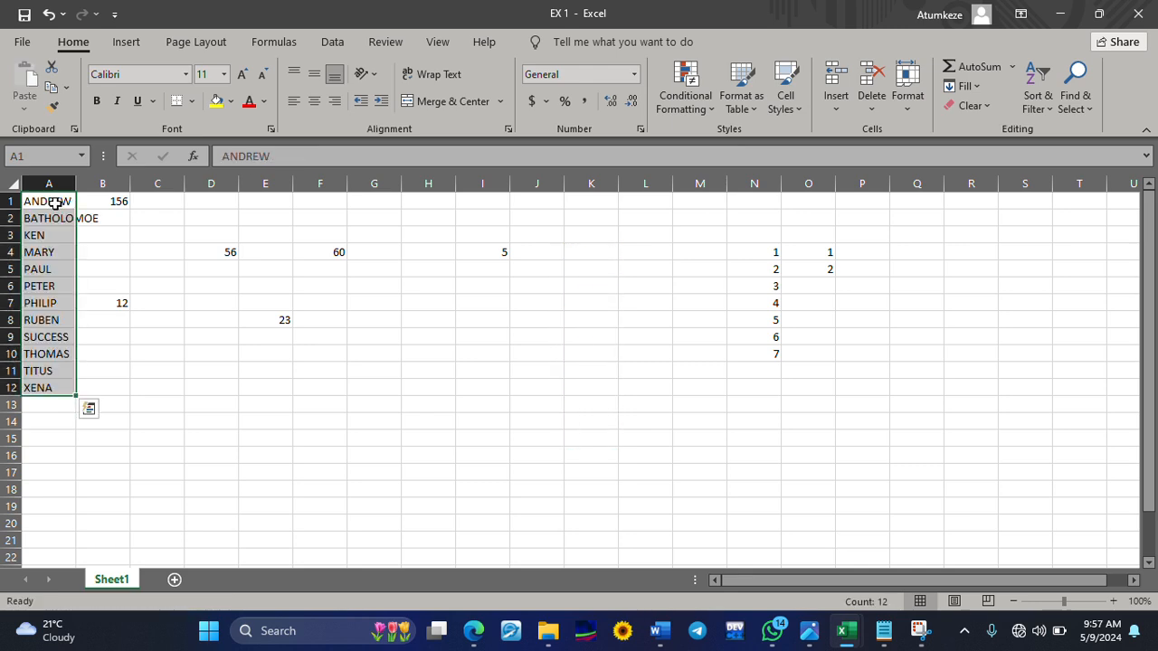
Step: Clear the leftover numbers from cells B1, B7, D4, E8 and F4
click(116, 201)
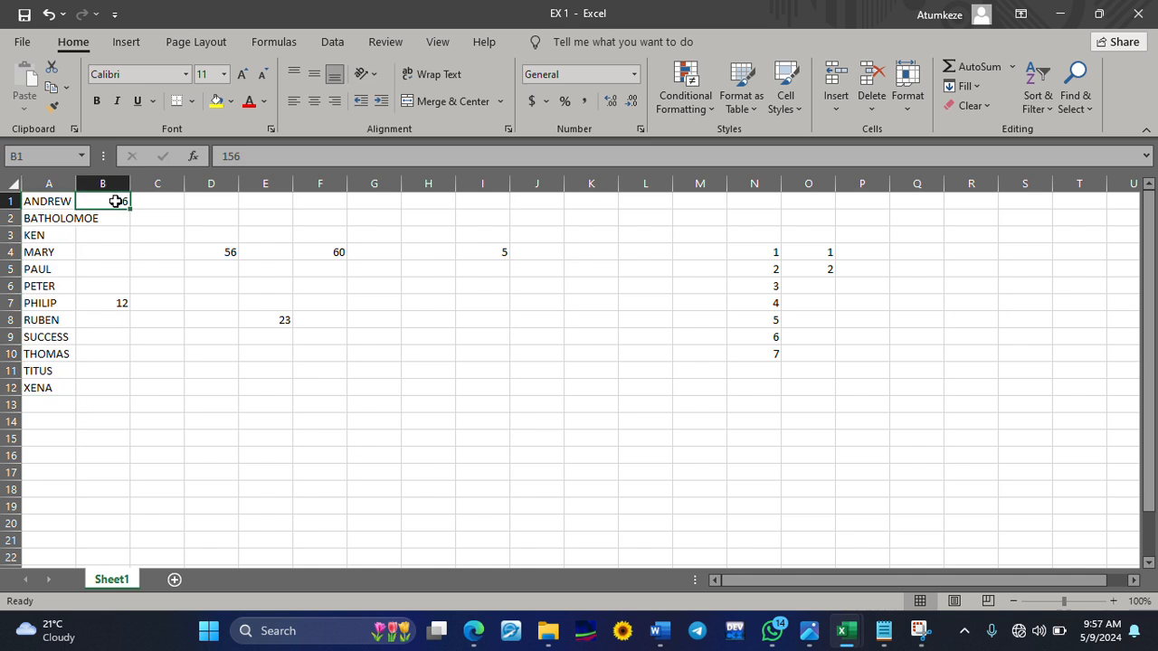
click(7, 200)
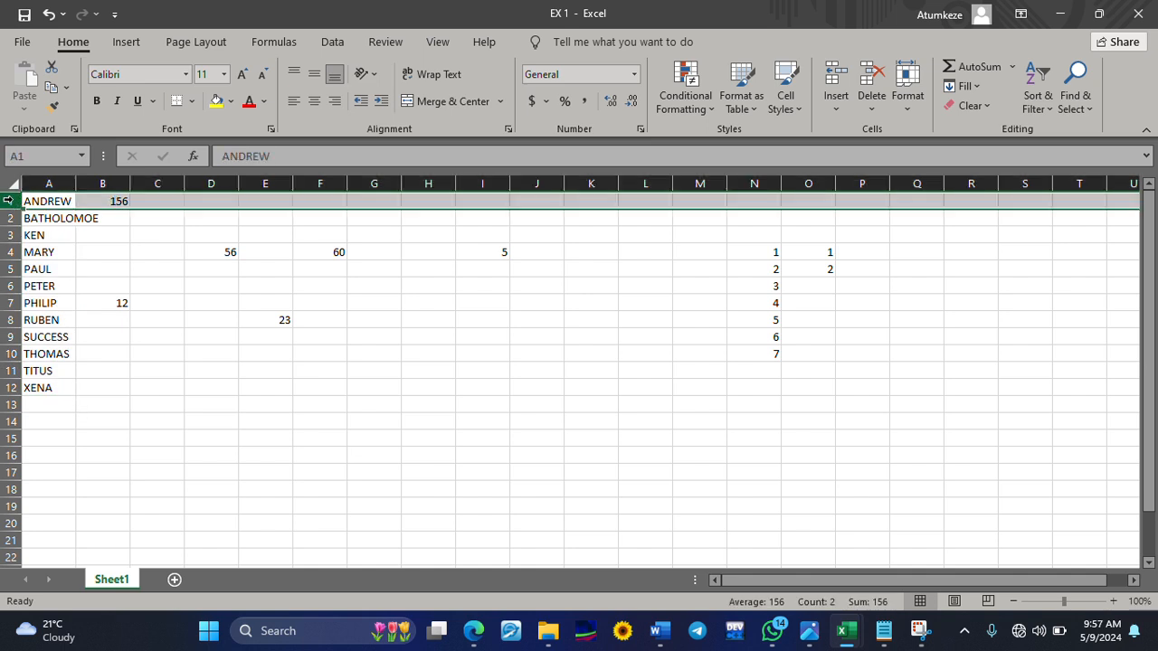
click(123, 201)
key(BackSpace)
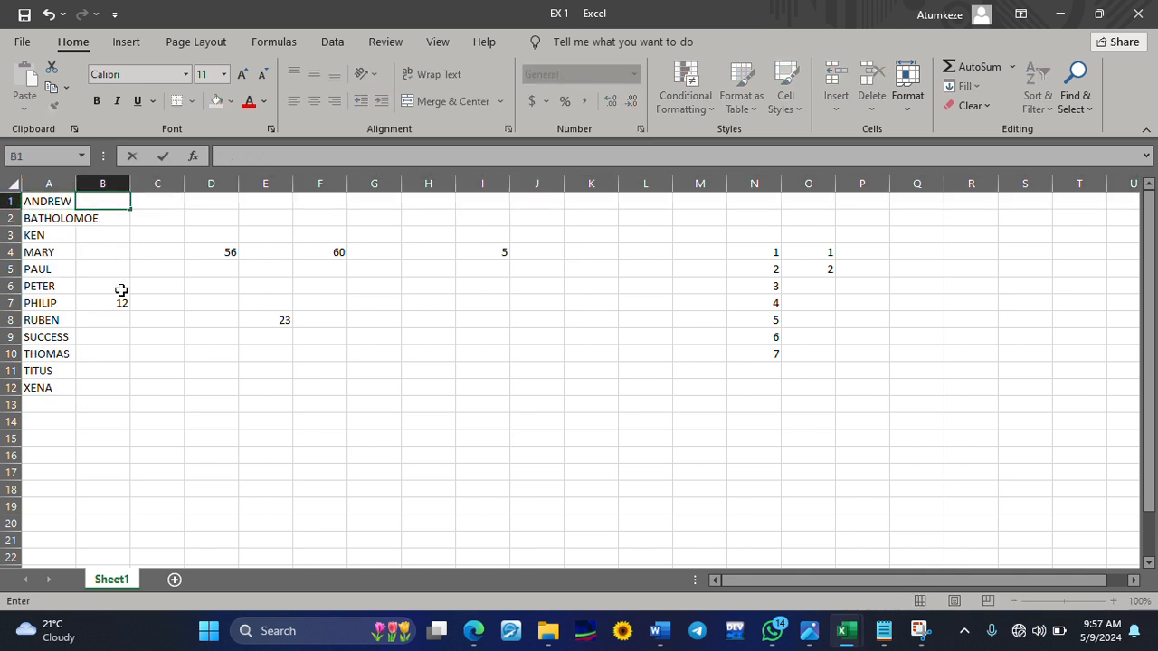
click(115, 304)
key(BackSpace)
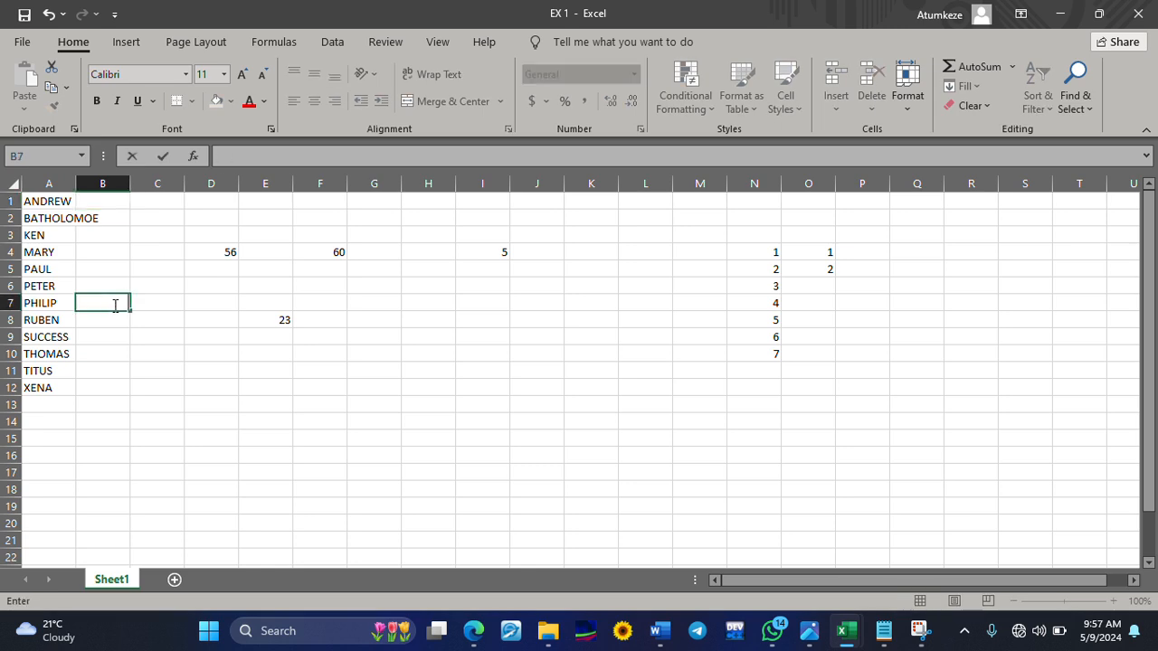
click(227, 249)
key(BackSpace)
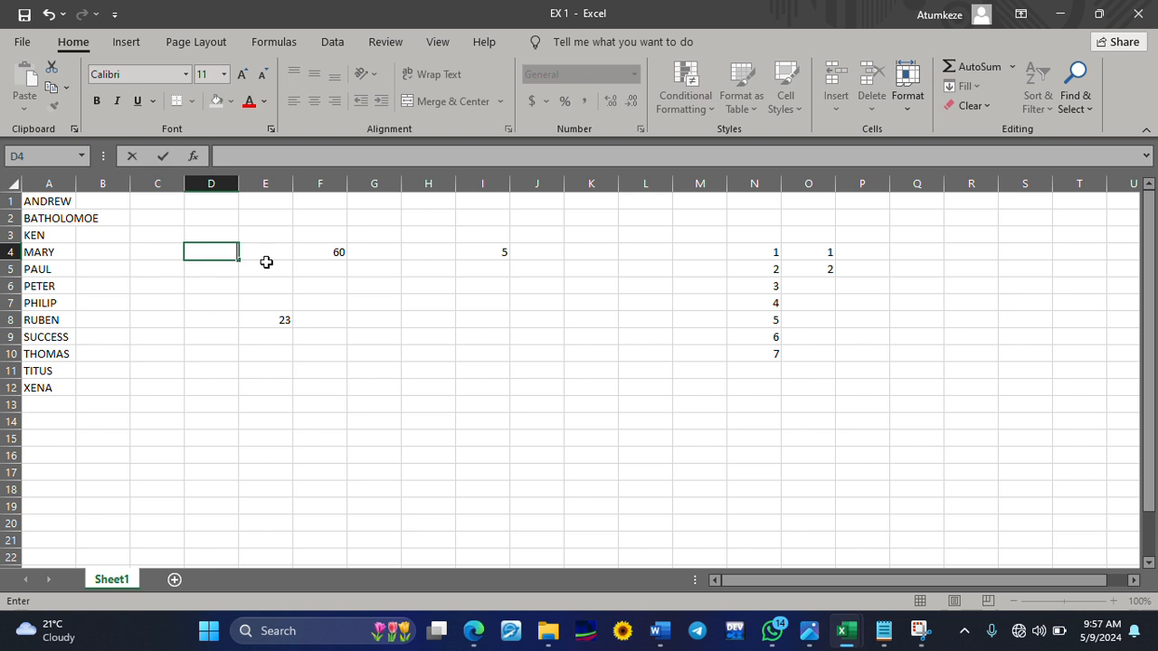
click(277, 319)
key(BackSpace)
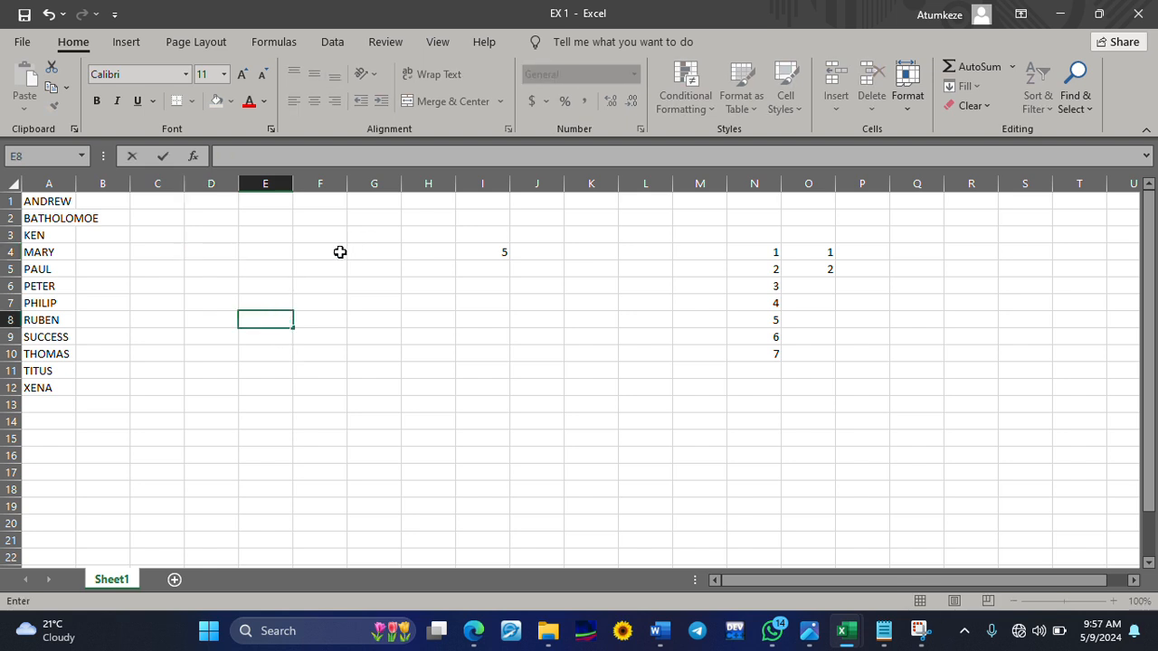
click(339, 252)
key(BackSpace)
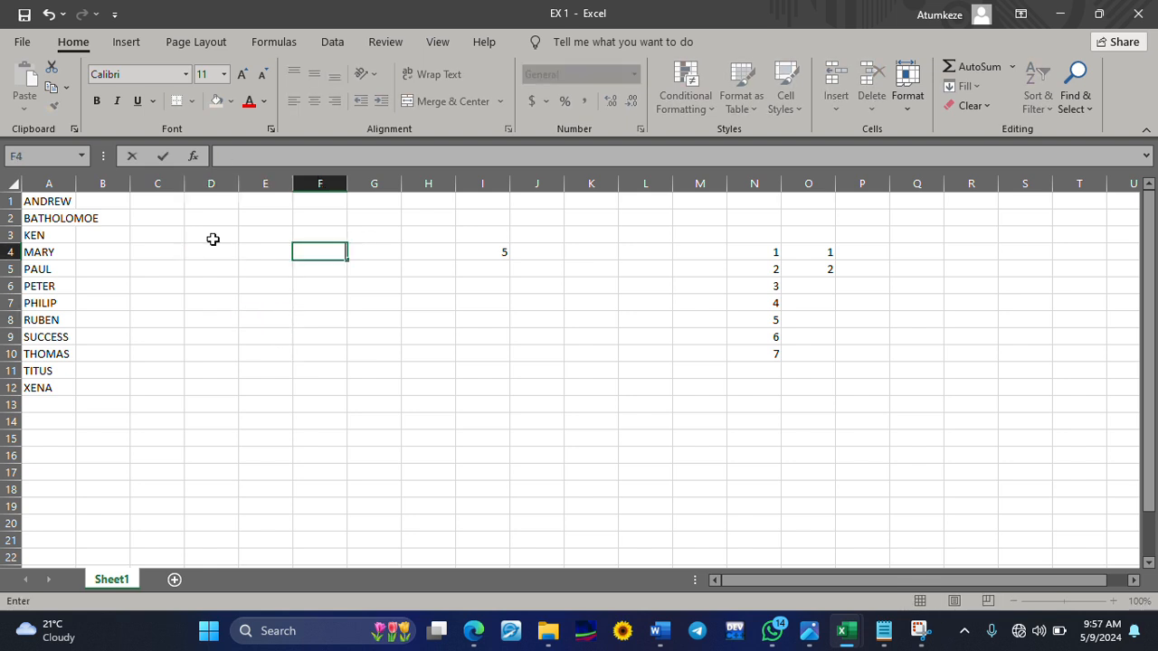
Step: Insert a blank column before the list of names and a blank row above it
right_click(32, 183)
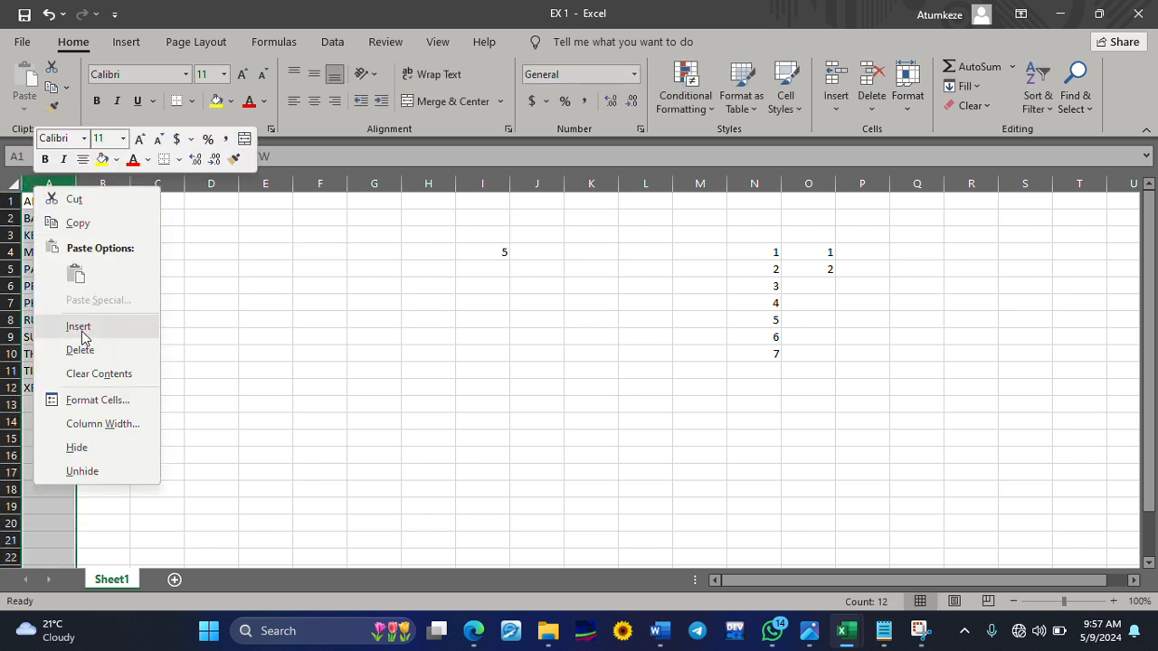
click(81, 329)
click(208, 340)
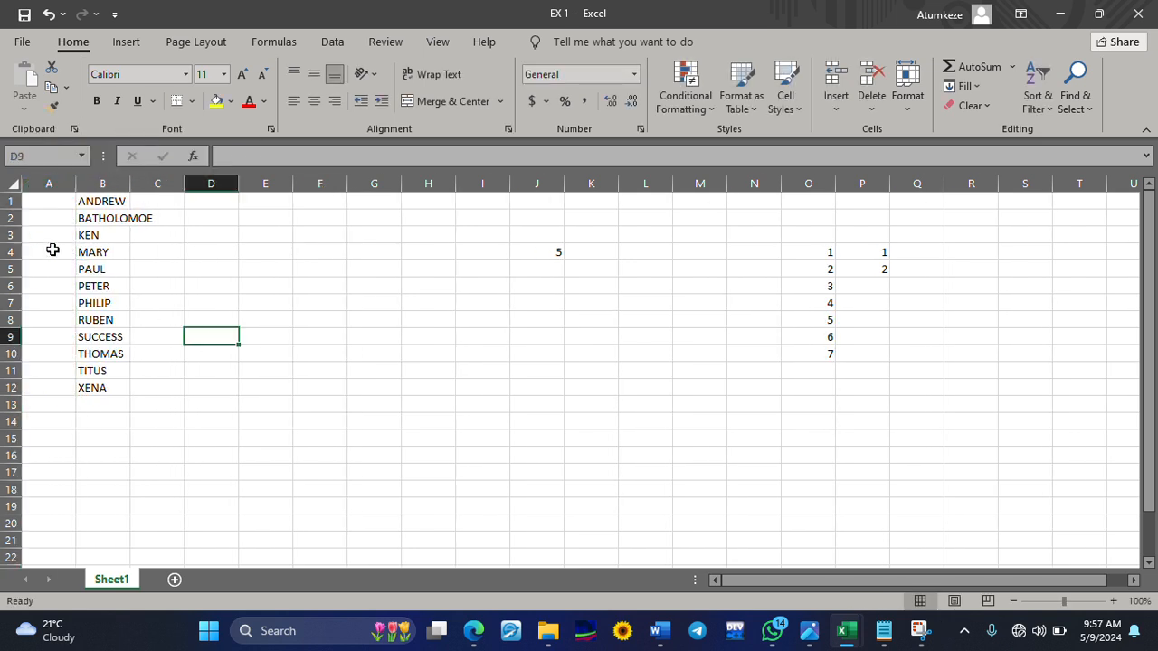
right_click(9, 201)
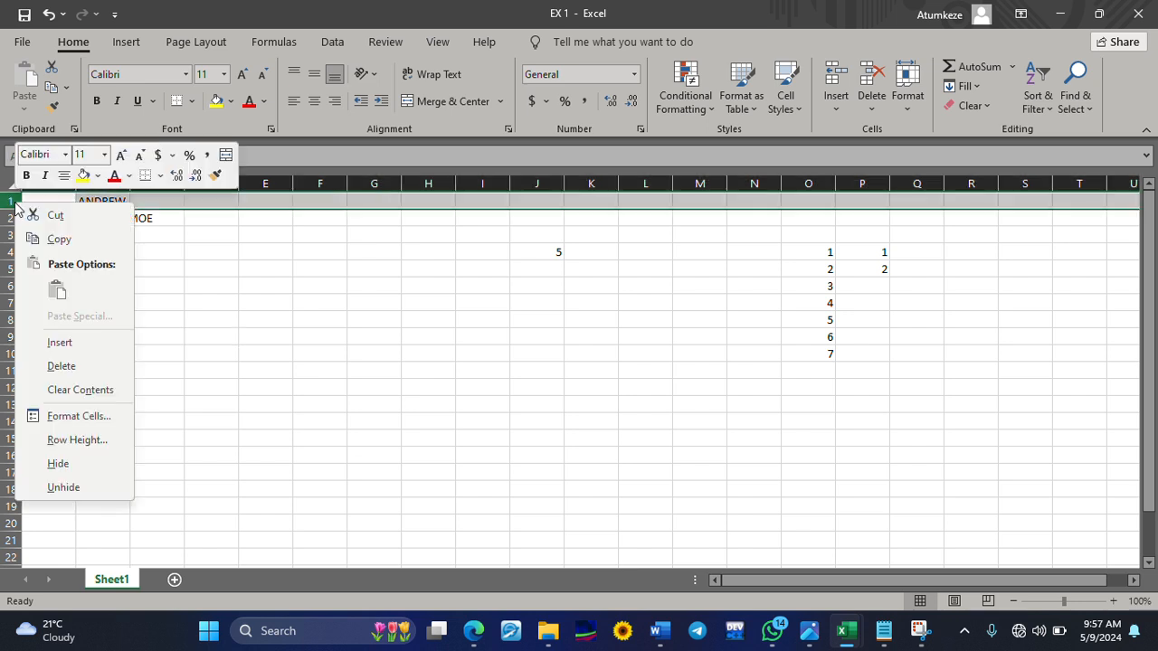
click(47, 342)
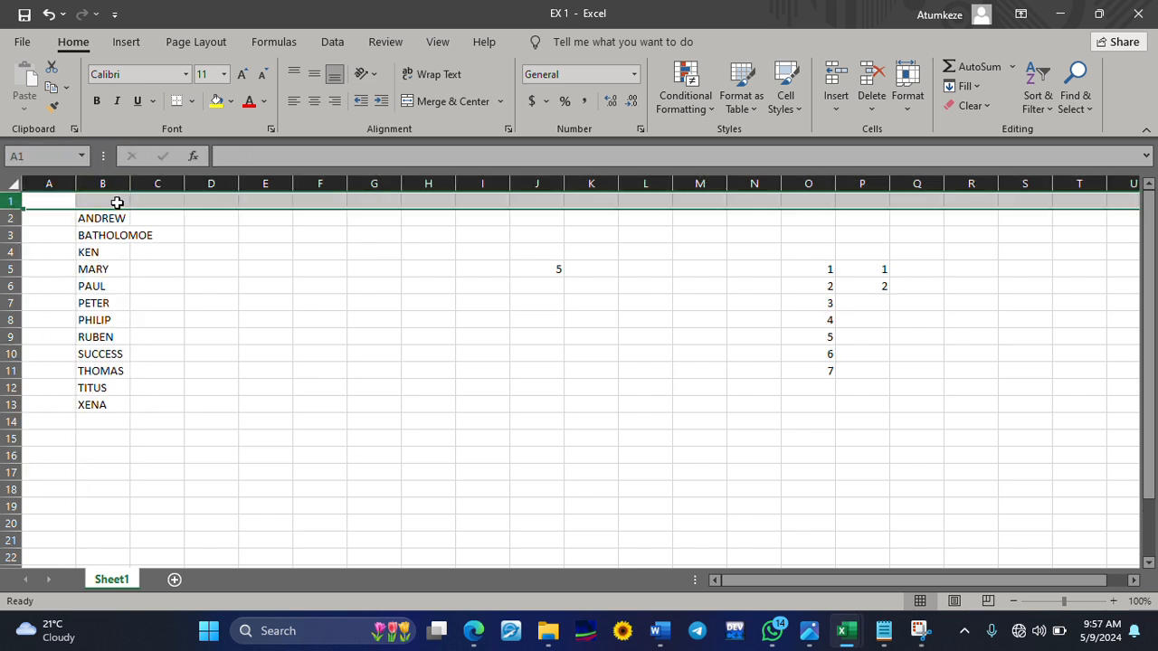
click(50, 205)
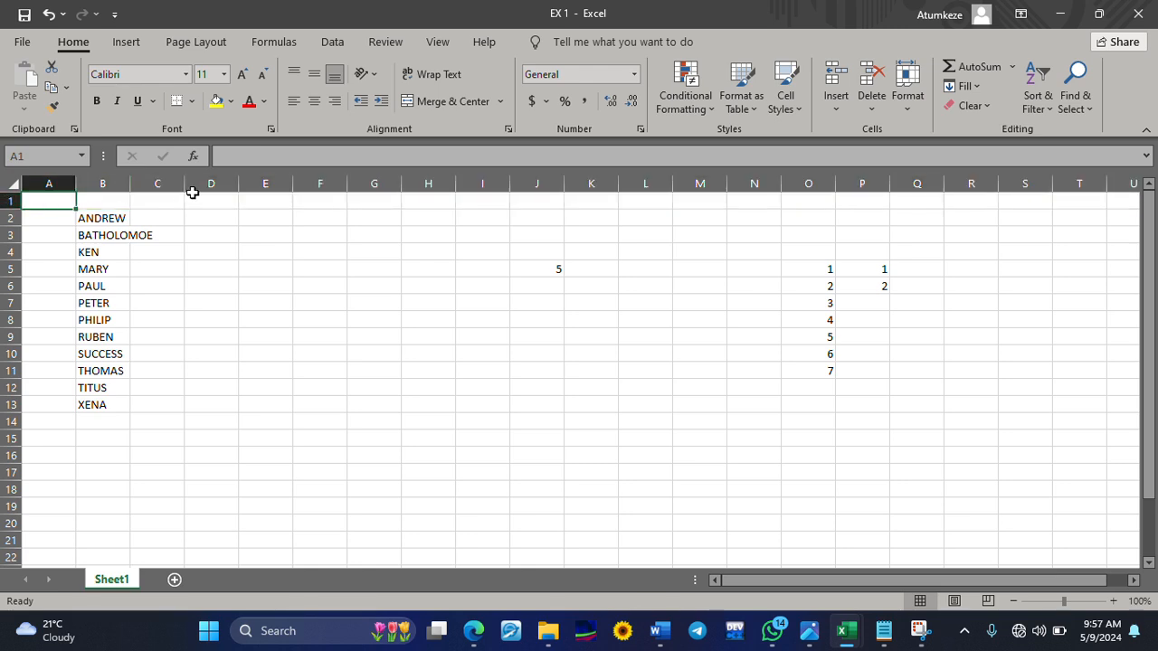
Step: Delete column J, which holds the stray number 5
click(529, 178)
right_click(530, 179)
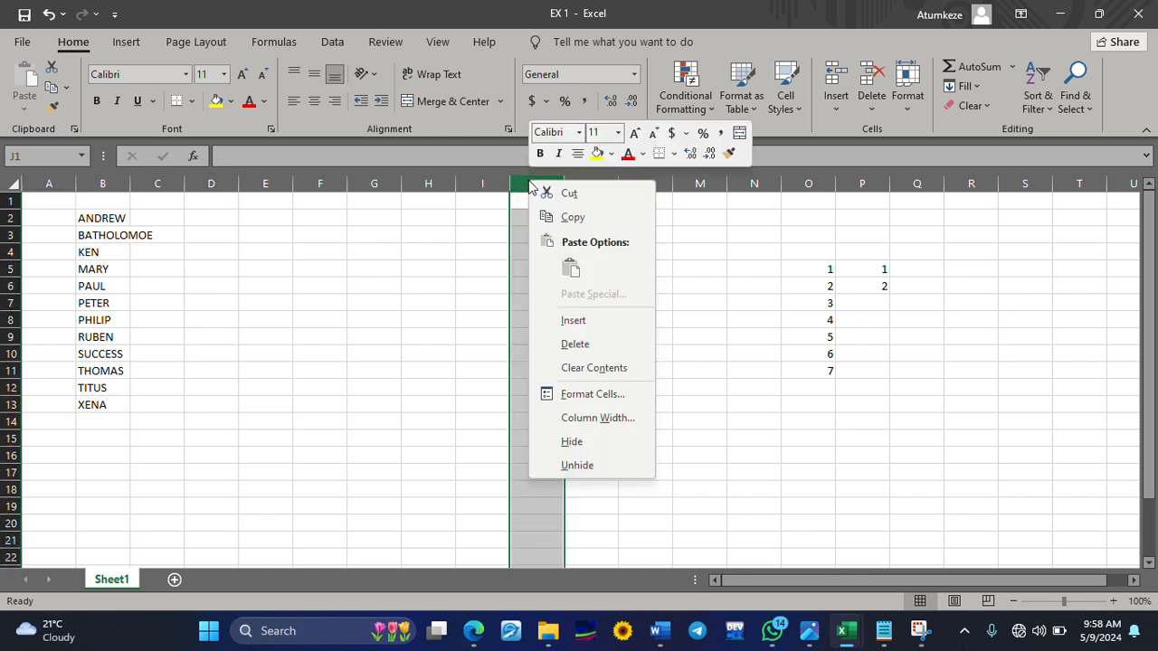
click(567, 351)
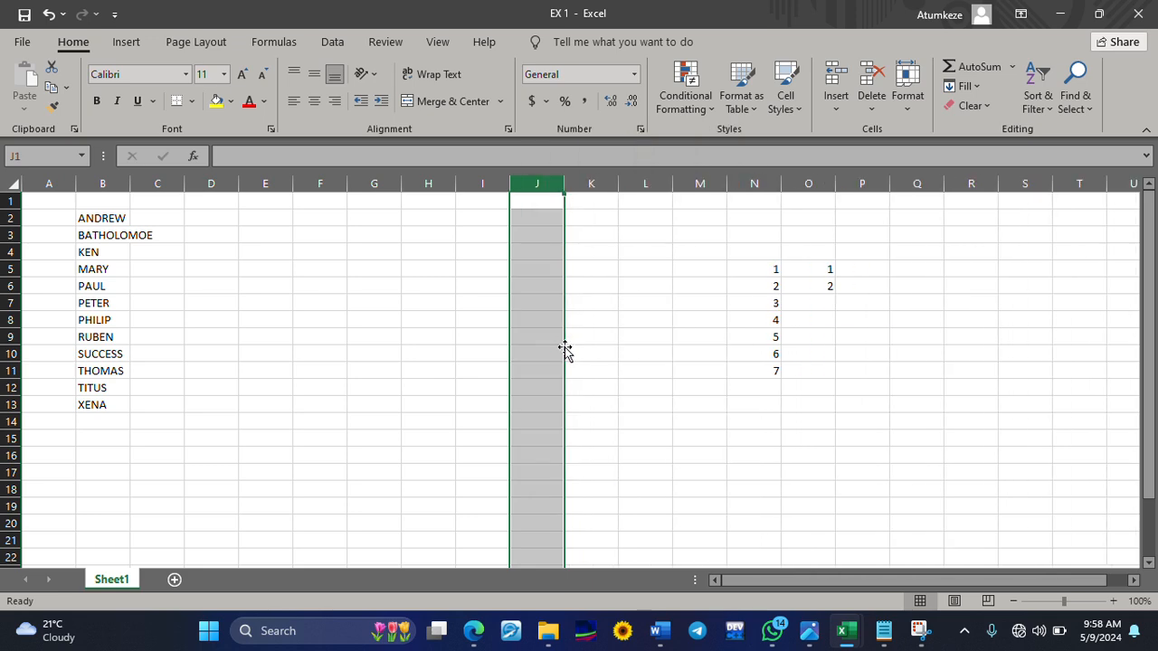
click(683, 283)
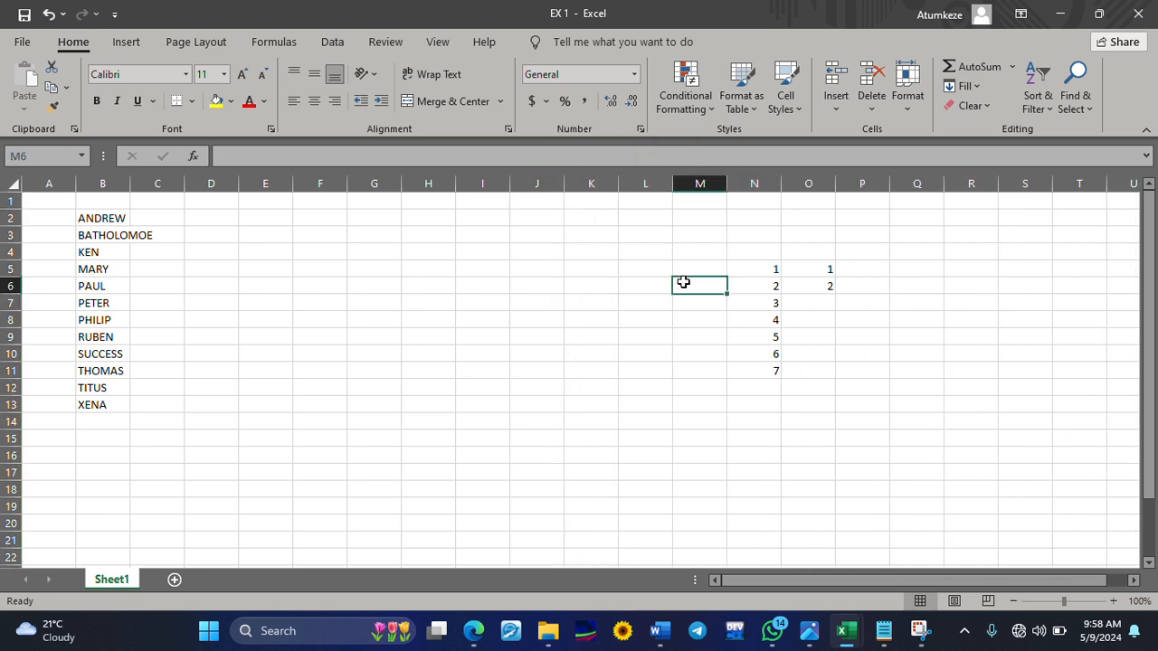
Step: Enter the headers sn, name, maths, phy, chem and PHY in cells A1 to F1
click(33, 202)
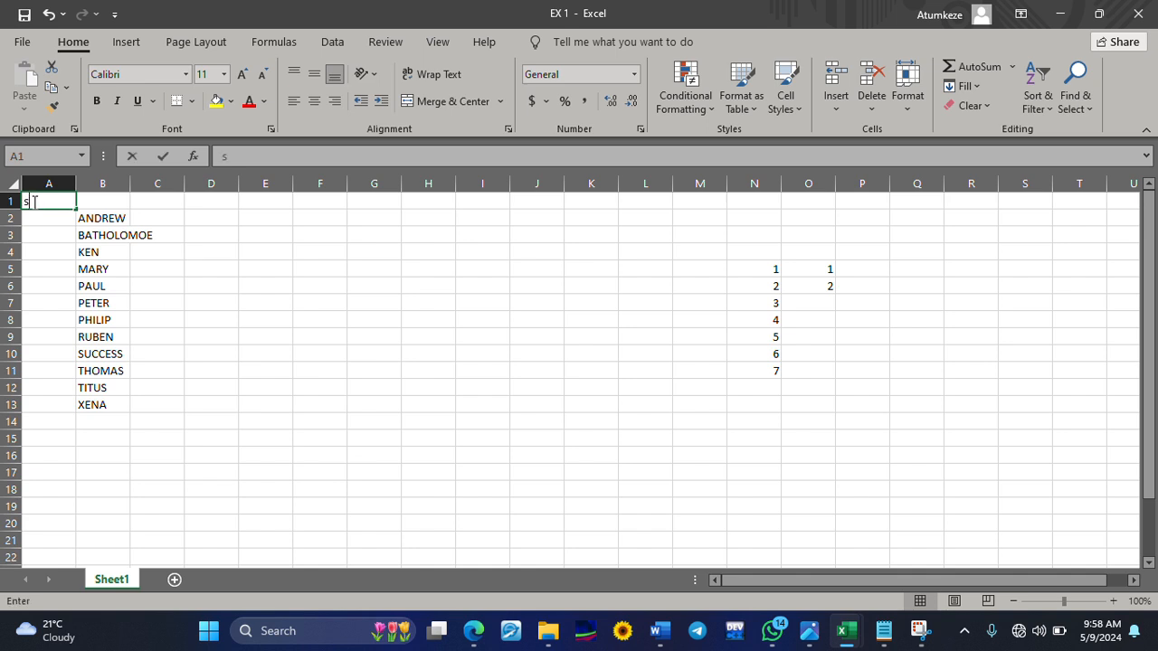
text(sn)
click(117, 203)
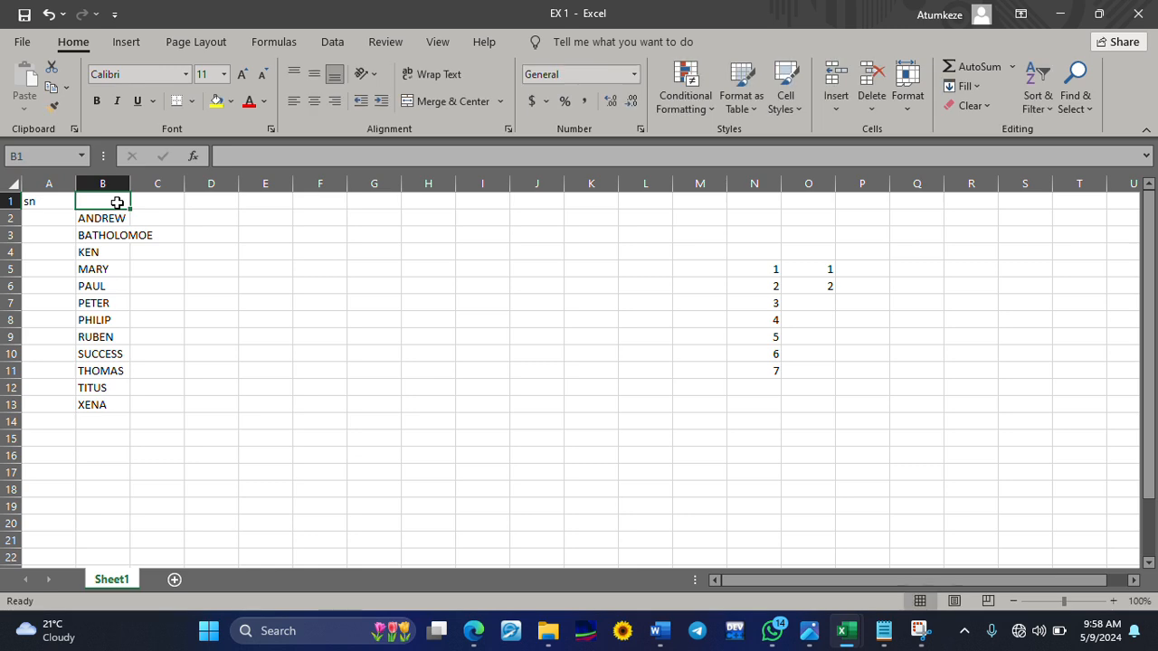
text(name)
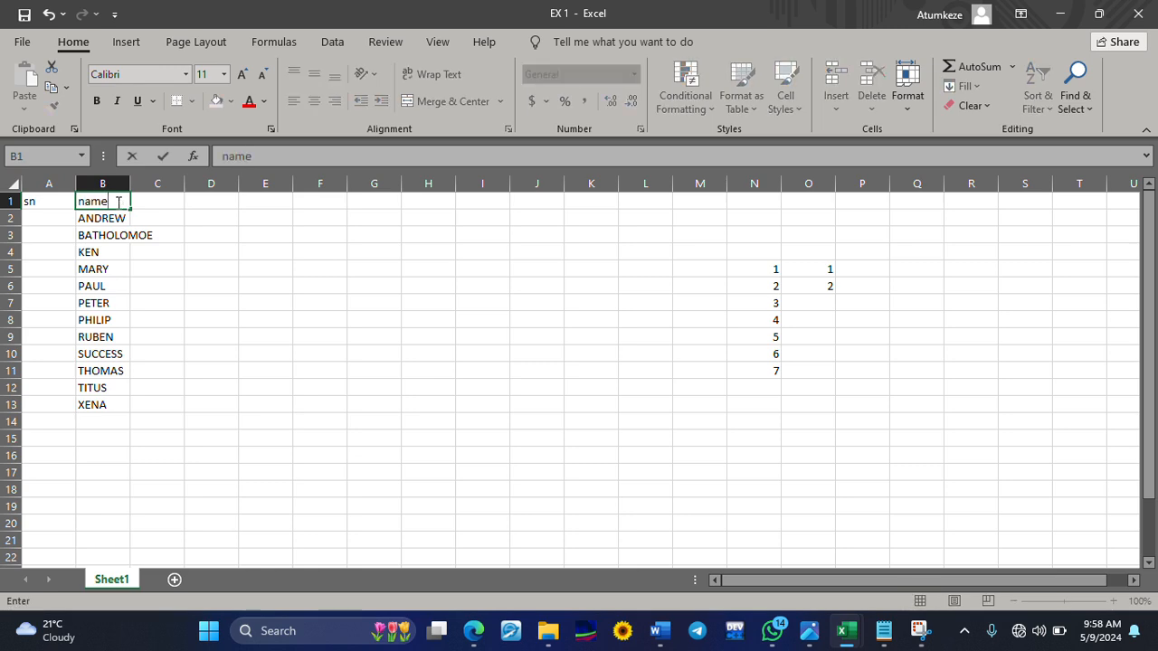
double_click(151, 203)
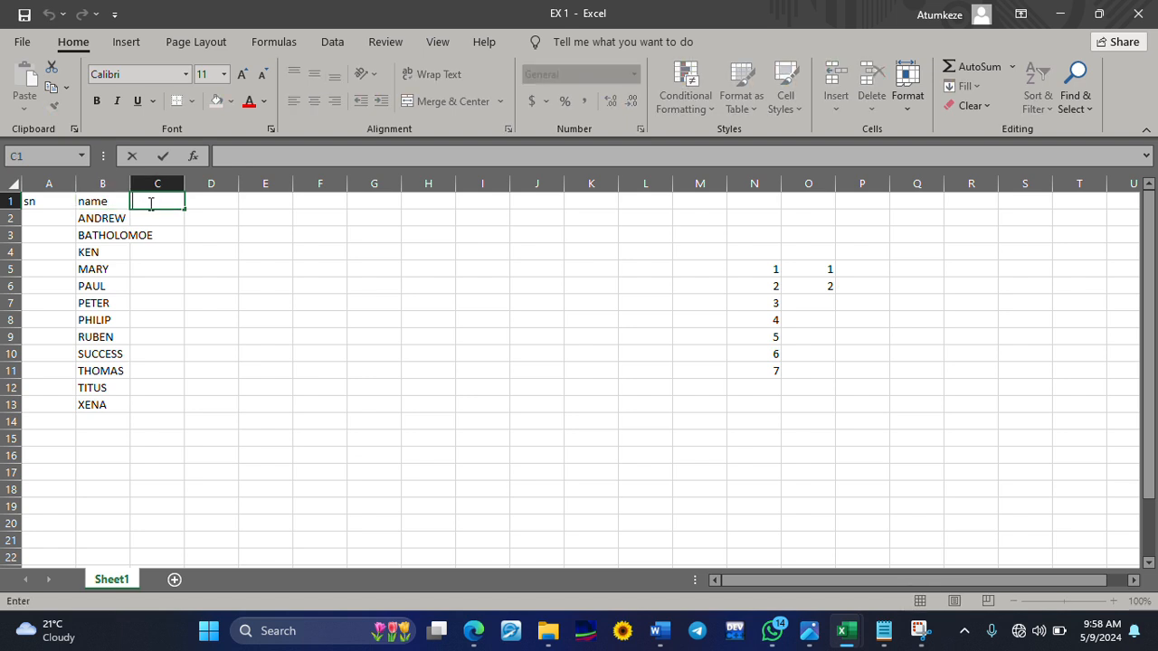
text(maths)
key(Tab)
text(phy)
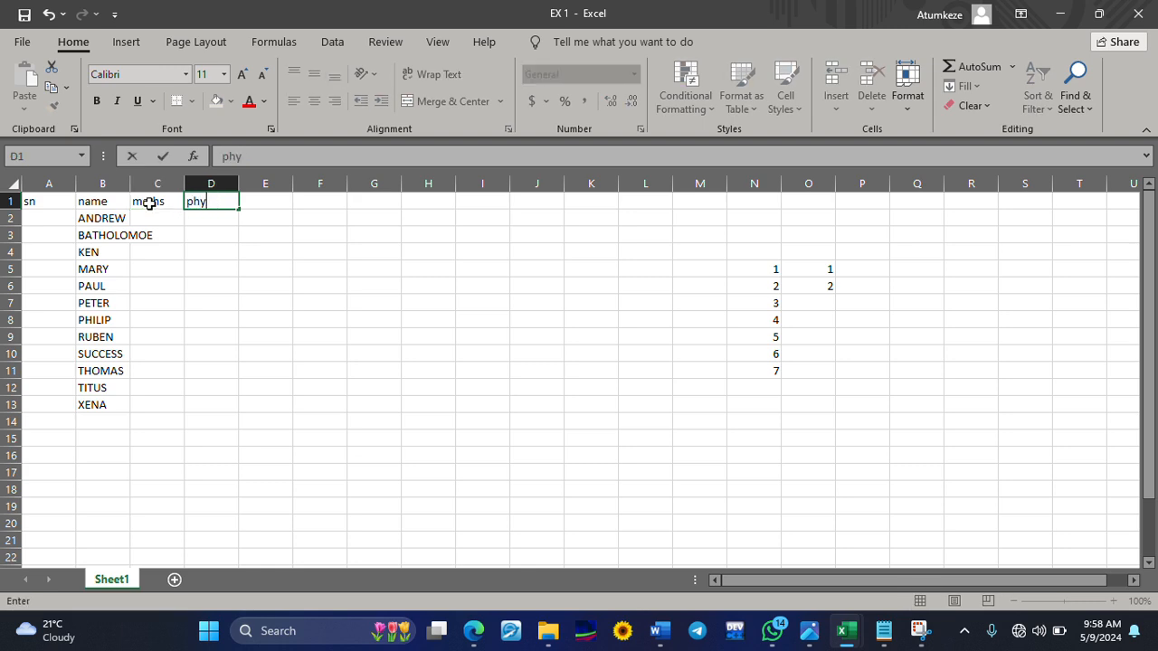
key(Tab)
text(chem)
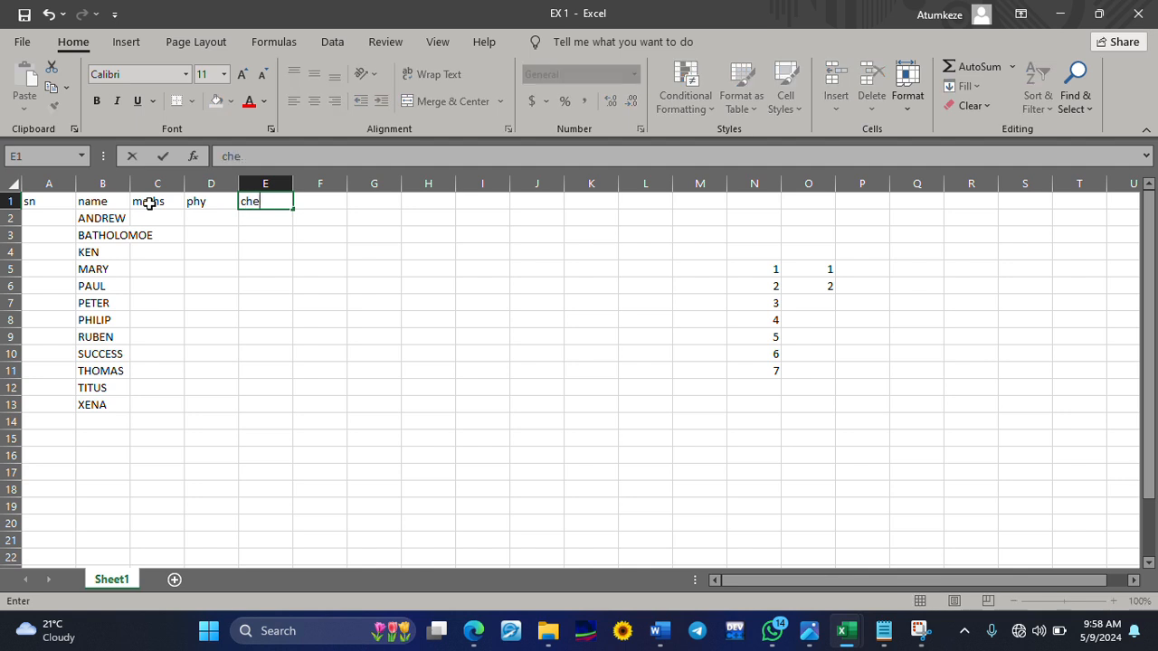
key(Tab)
text(PHY)
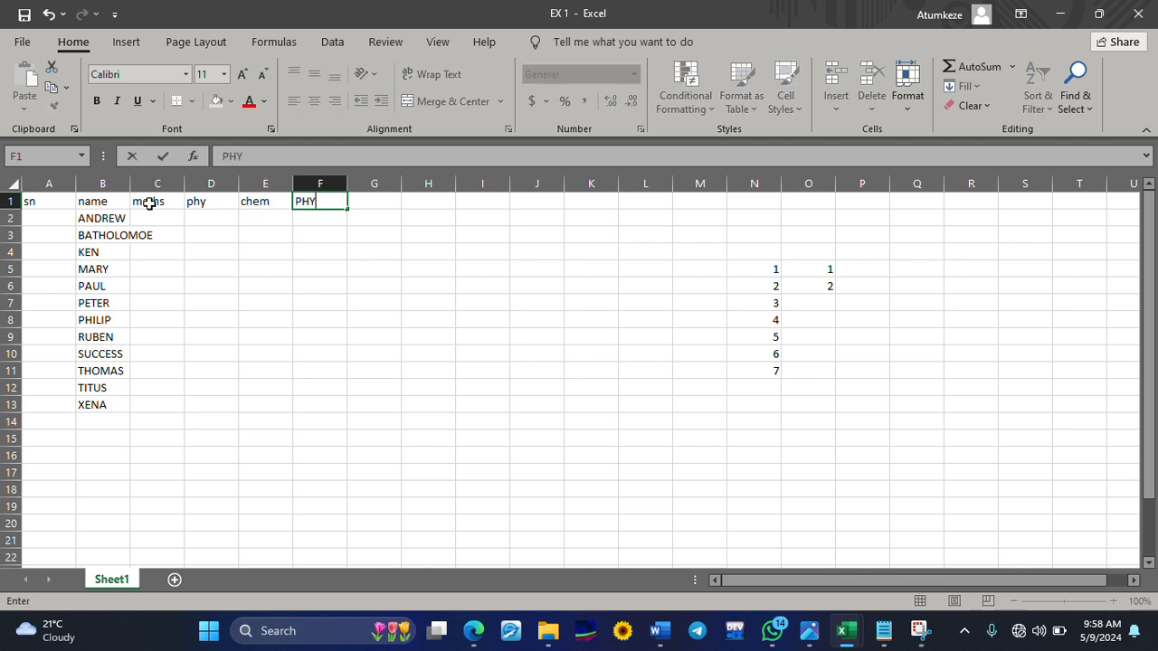
Step: Insert a blank row above the headers and enter the title SCHOOL MARK SHEET in A1
click(30, 202)
right_click(6, 201)
click(55, 337)
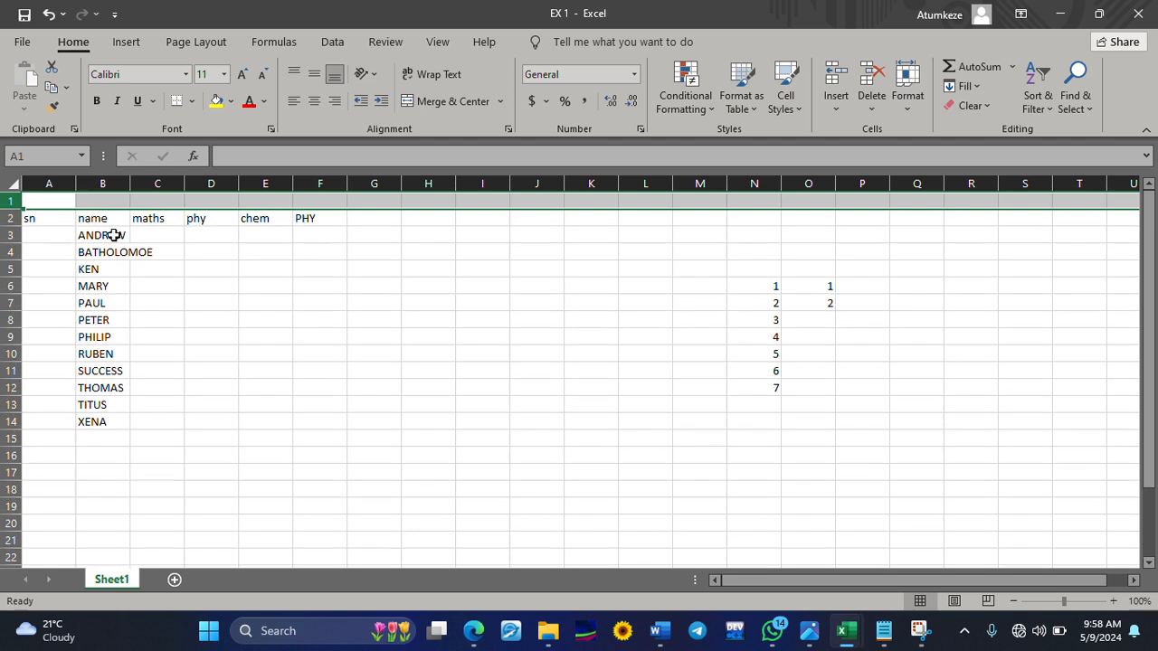
click(48, 202)
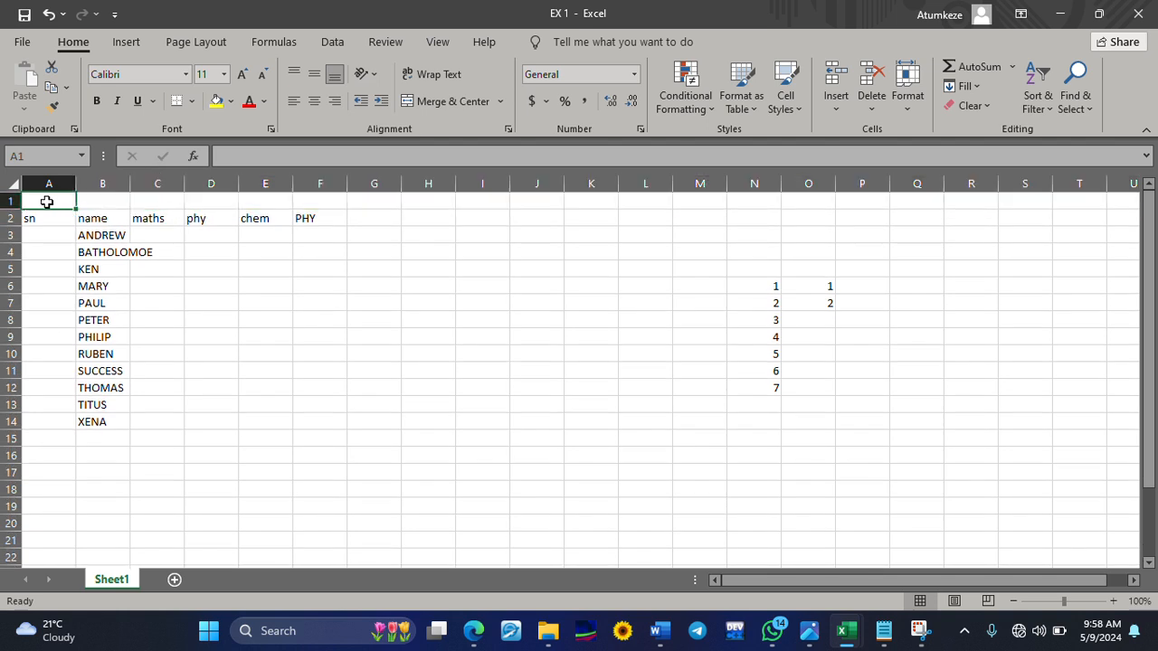
text(SCHOOL MARK SHHEET)
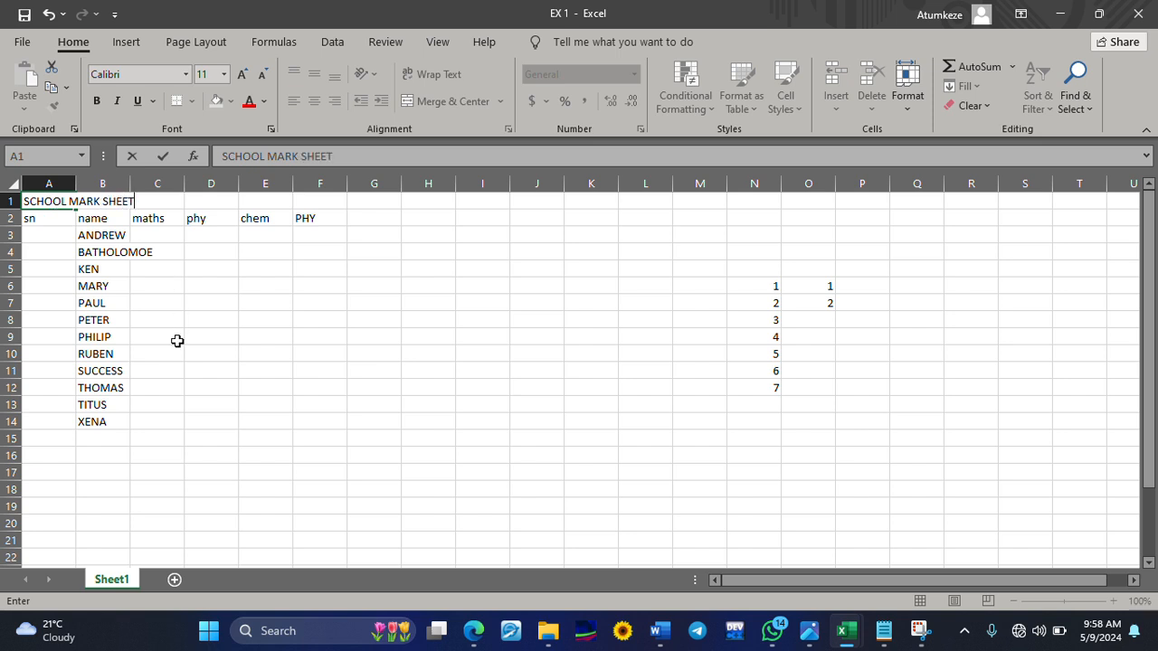
click(177, 340)
click(400, 358)
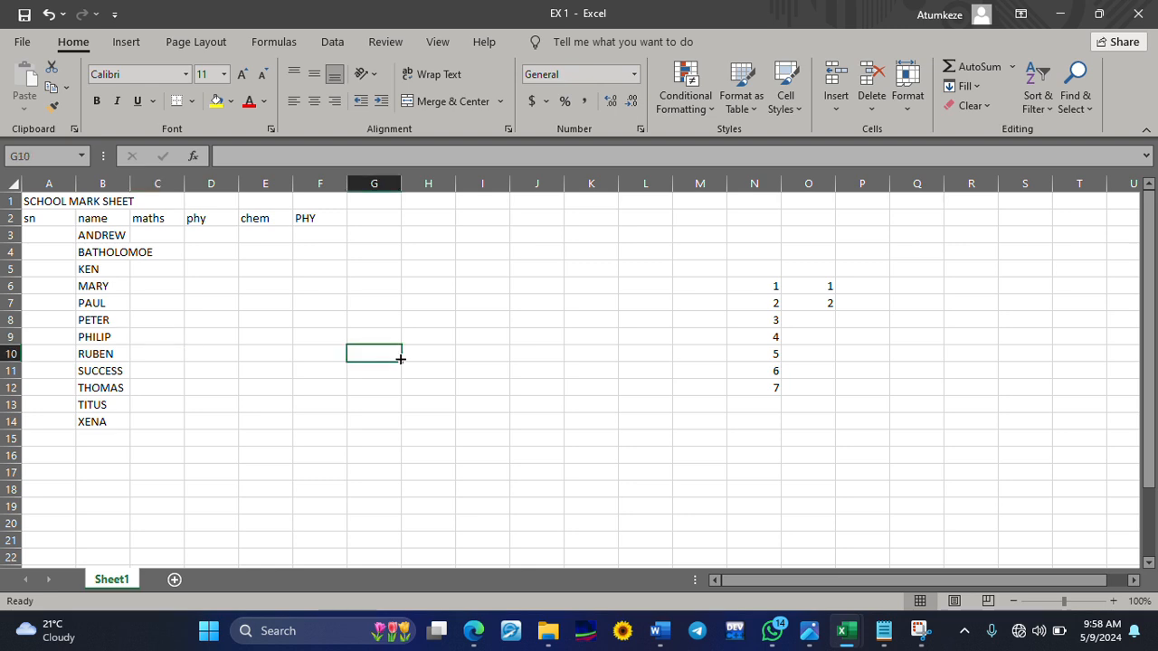
click(41, 199)
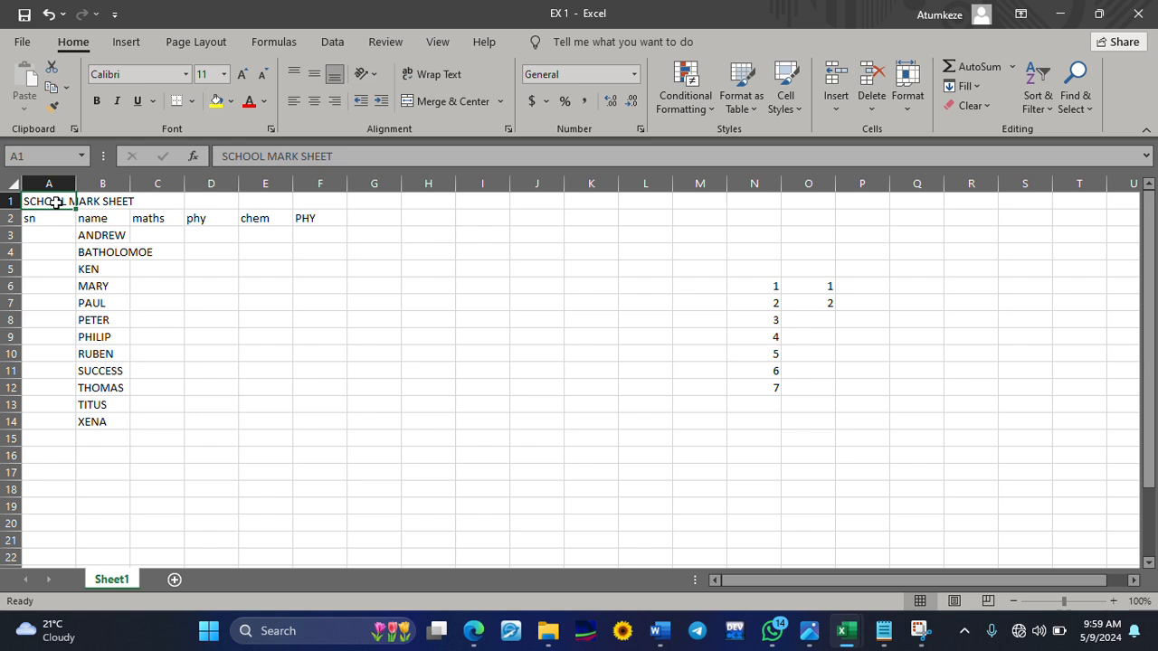
click(121, 201)
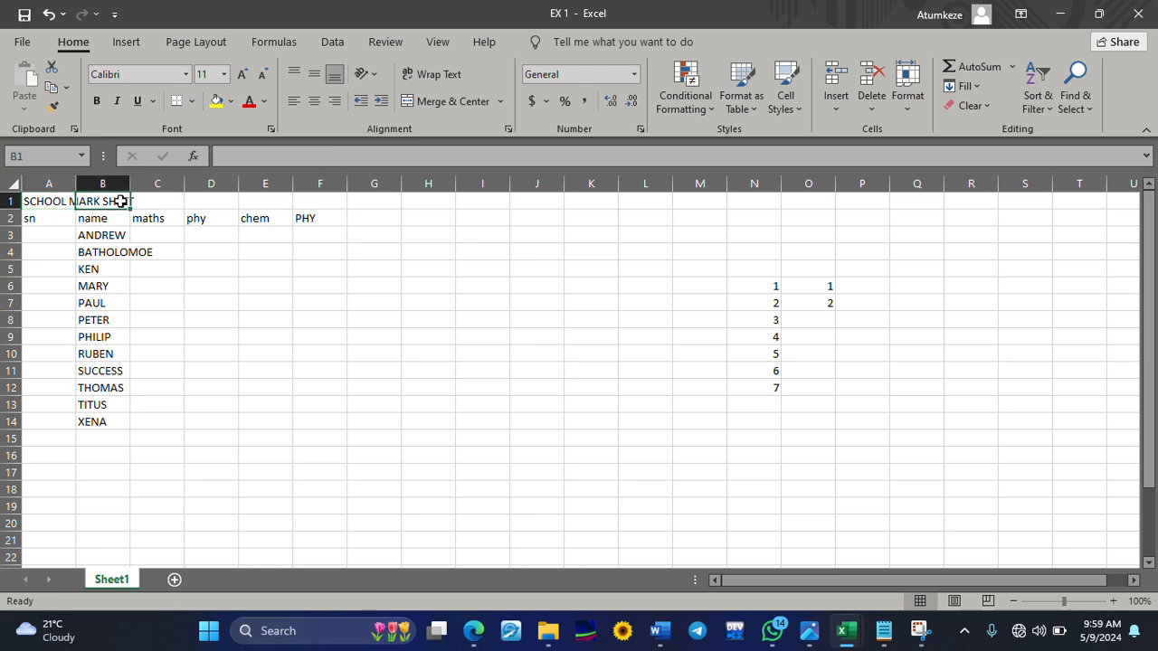
click(55, 201)
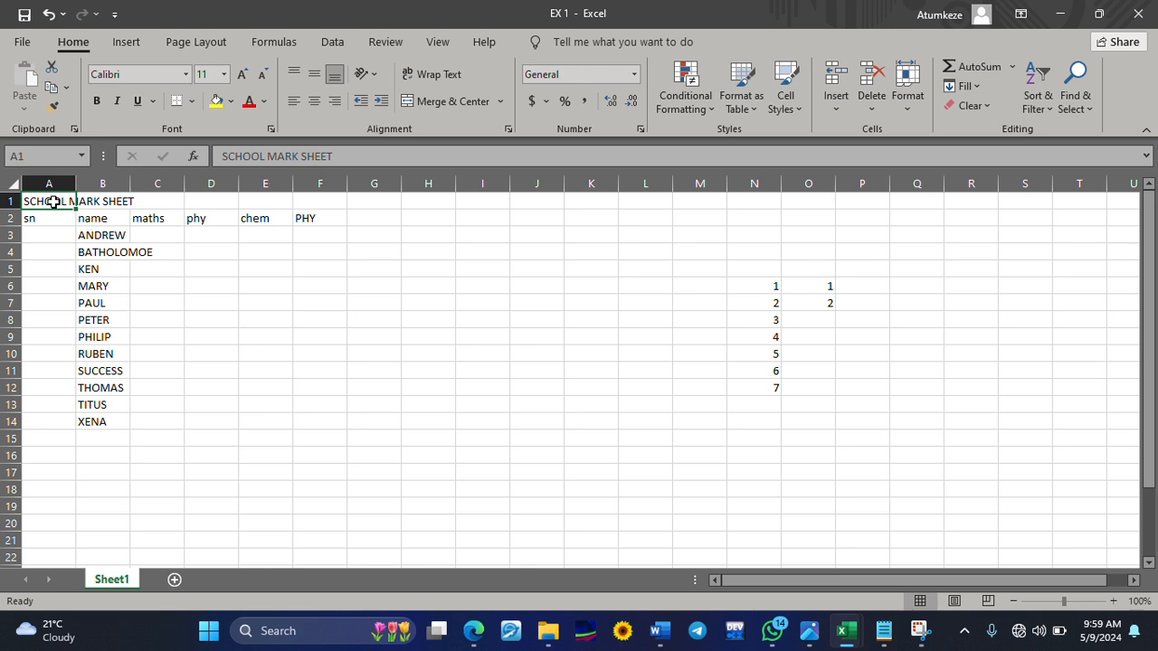
click(96, 203)
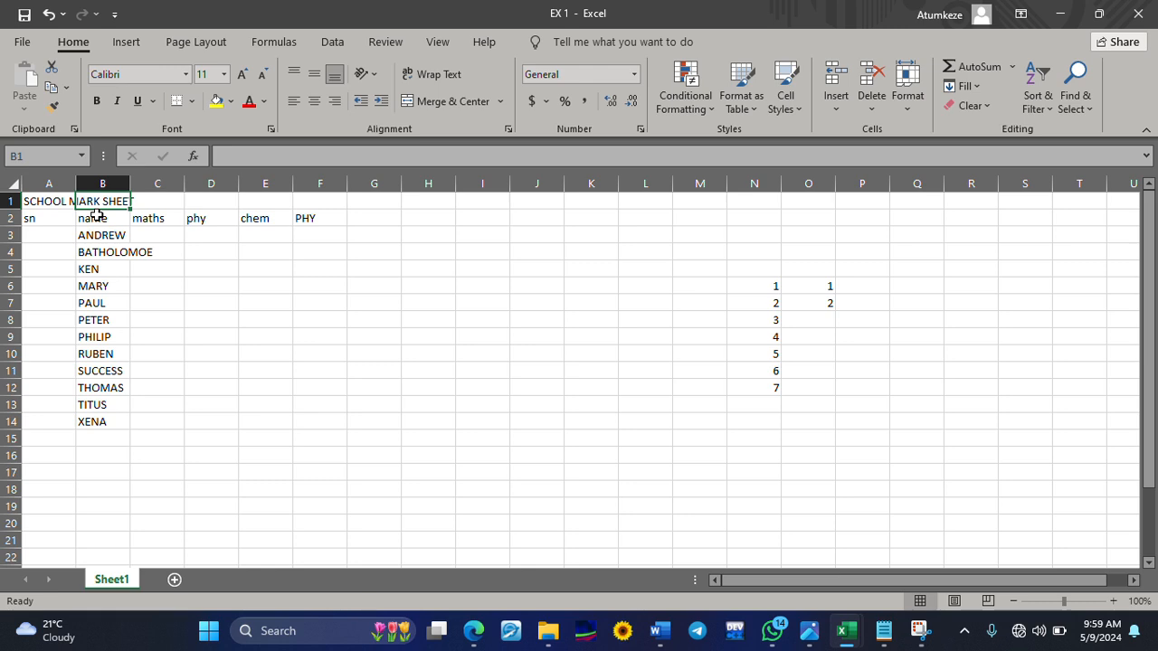
text(STUDETNS)
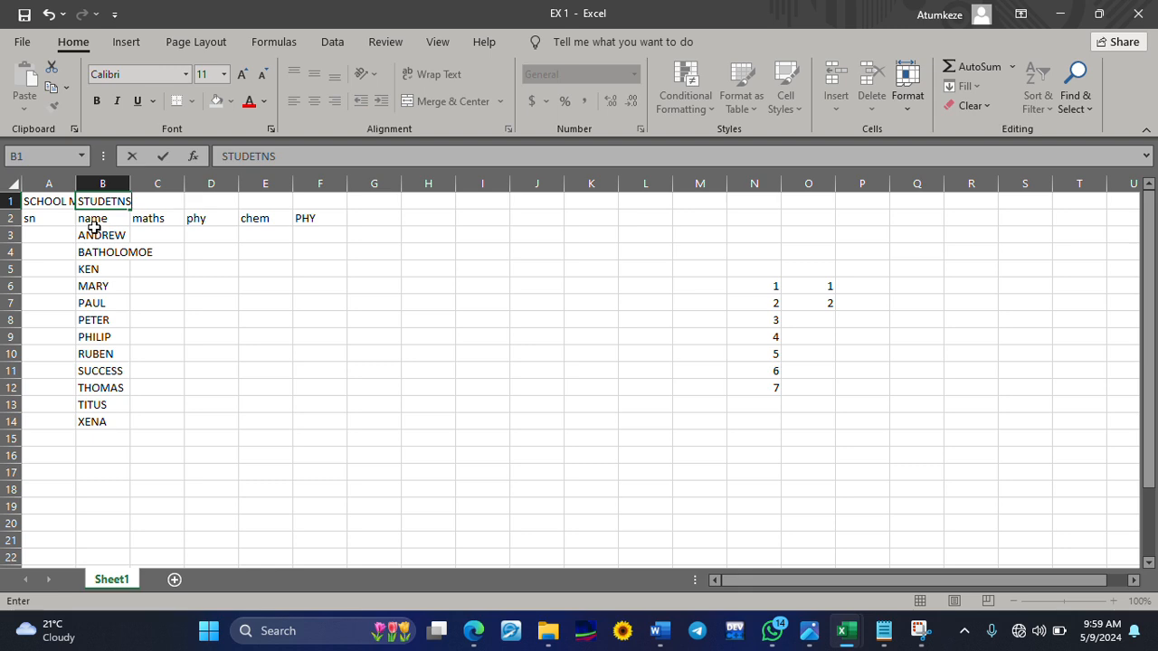
key(BackSpace)
key(BackSpace)
key(BackSpace)
key(BackSpace)
key(BackSpace)
key(BackSpace)
key(BackSpace)
key(BackSpace)
click(40, 237)
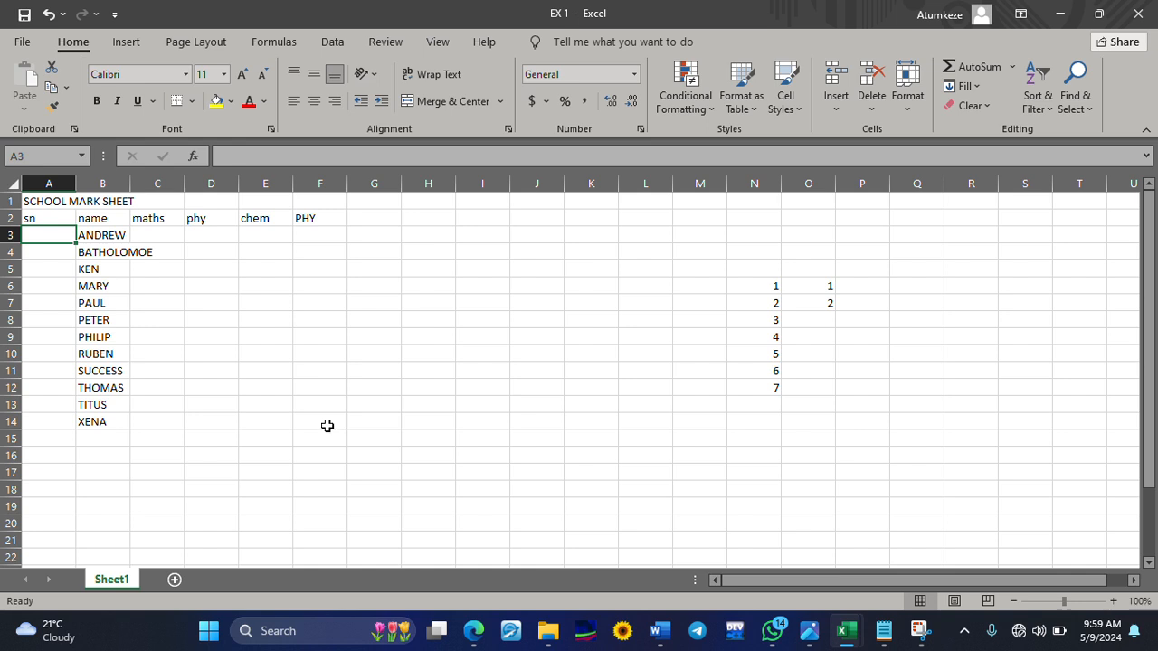
Step: Add the headers SUM, AVERAGE, RANK and REMARK in cells G2 to J2
click(363, 223)
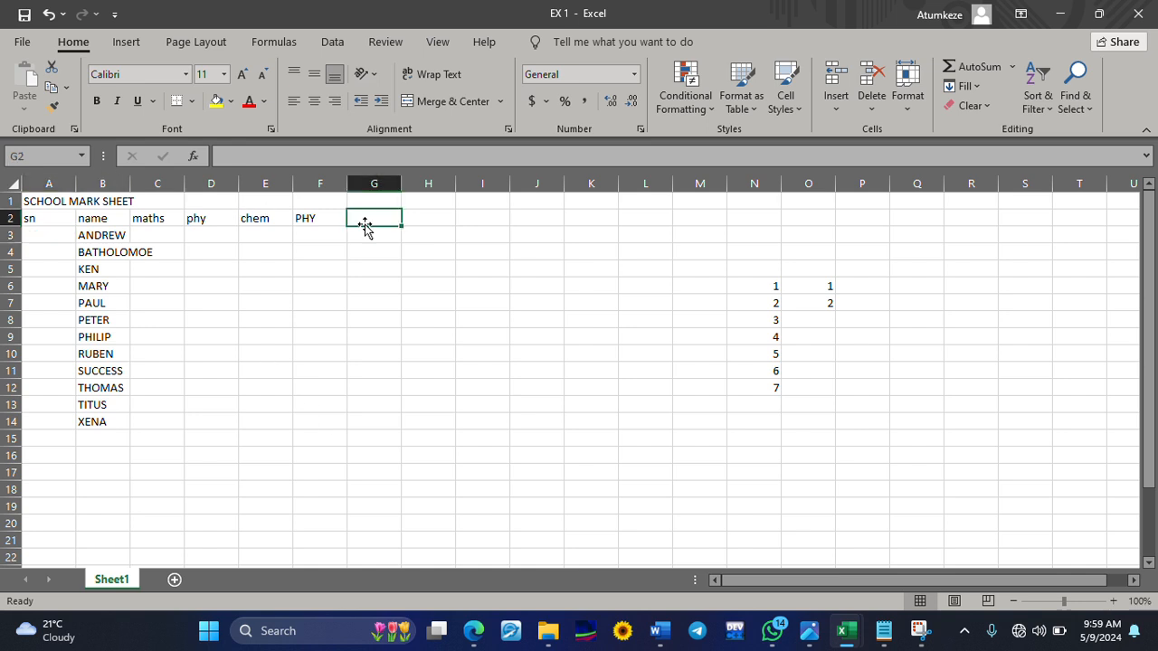
text(SUM)
key(Tab)
text(AV)
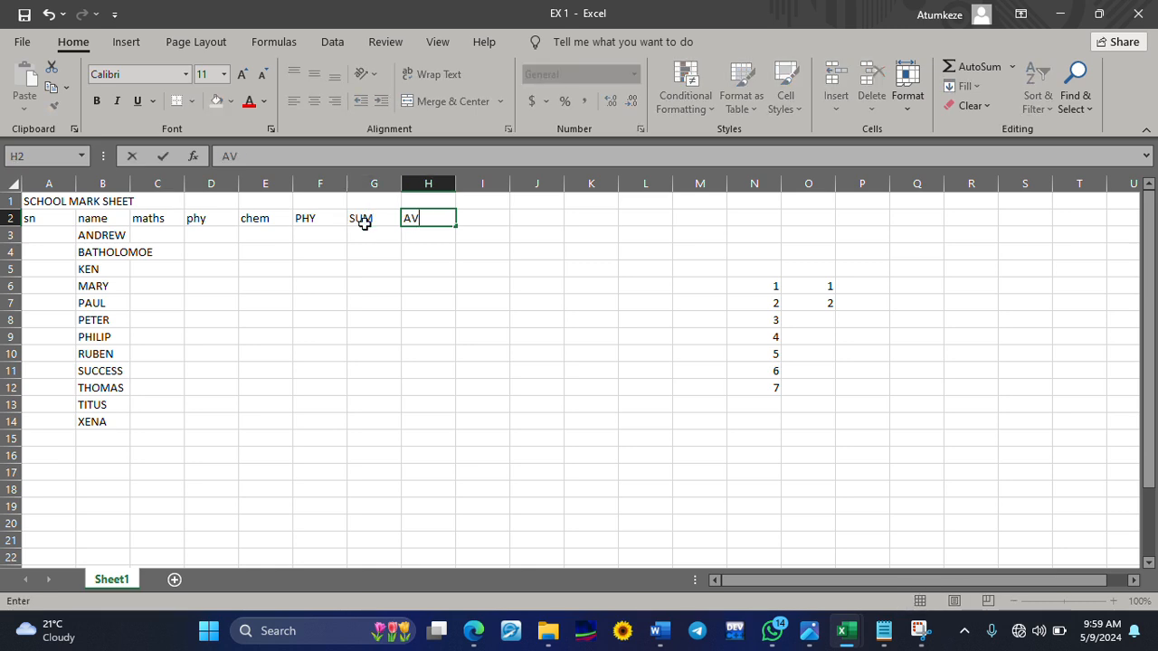
text(ERYAGE)
key(Tab)
text(RANK)
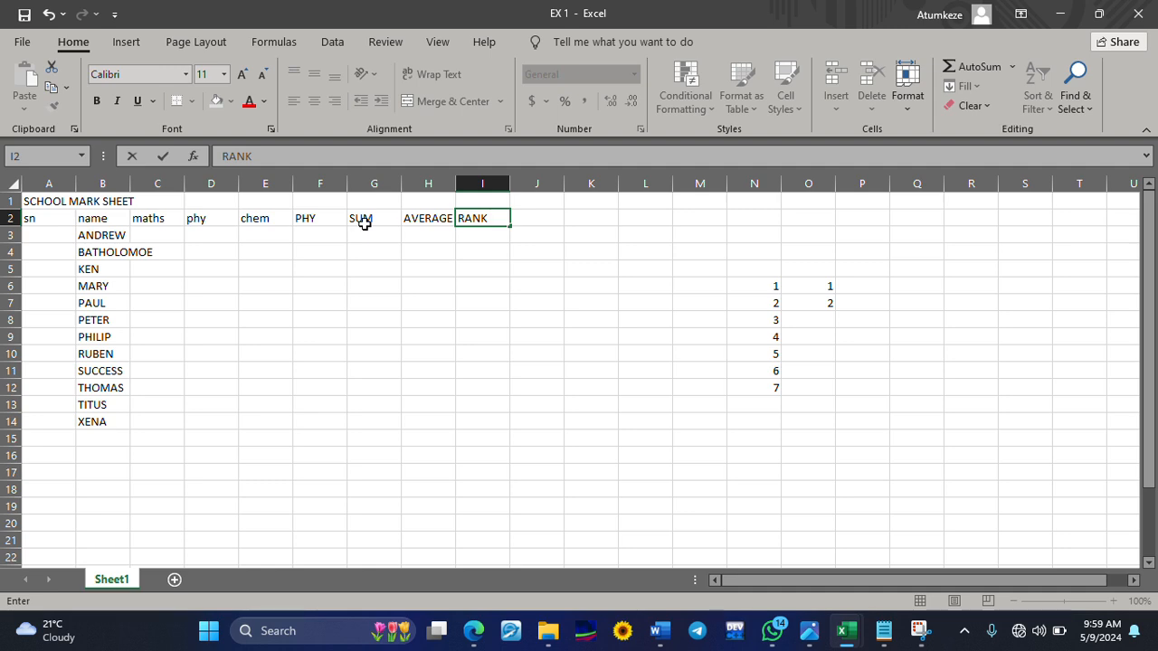
key(Tab)
text(REMAR)
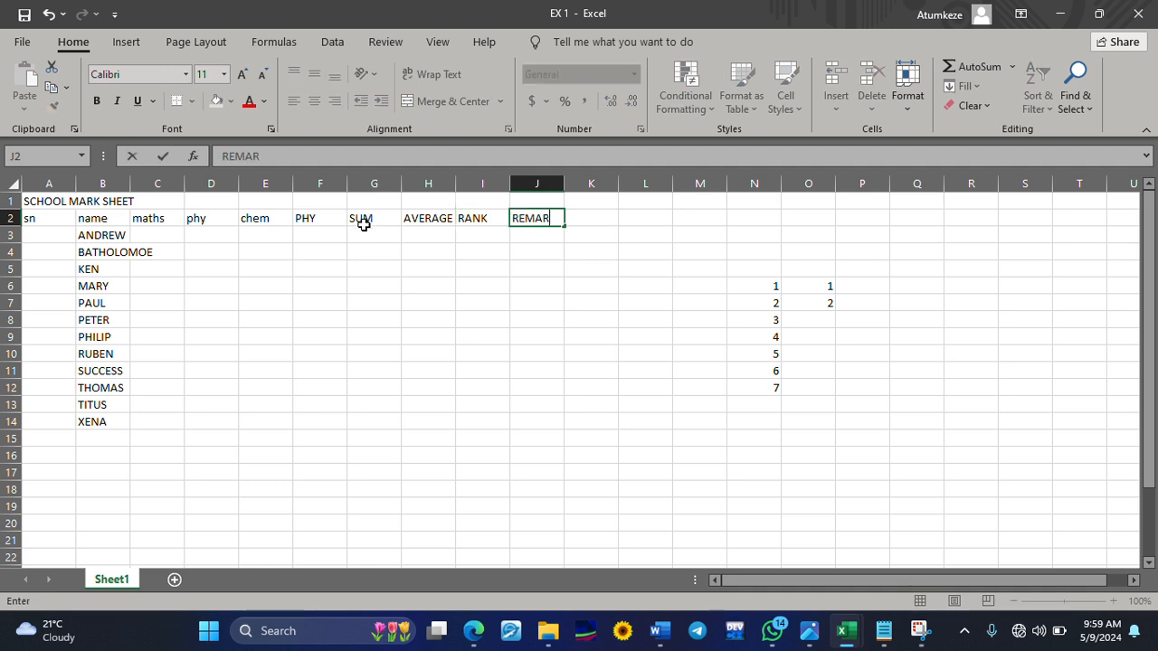
text(K)
click(295, 283)
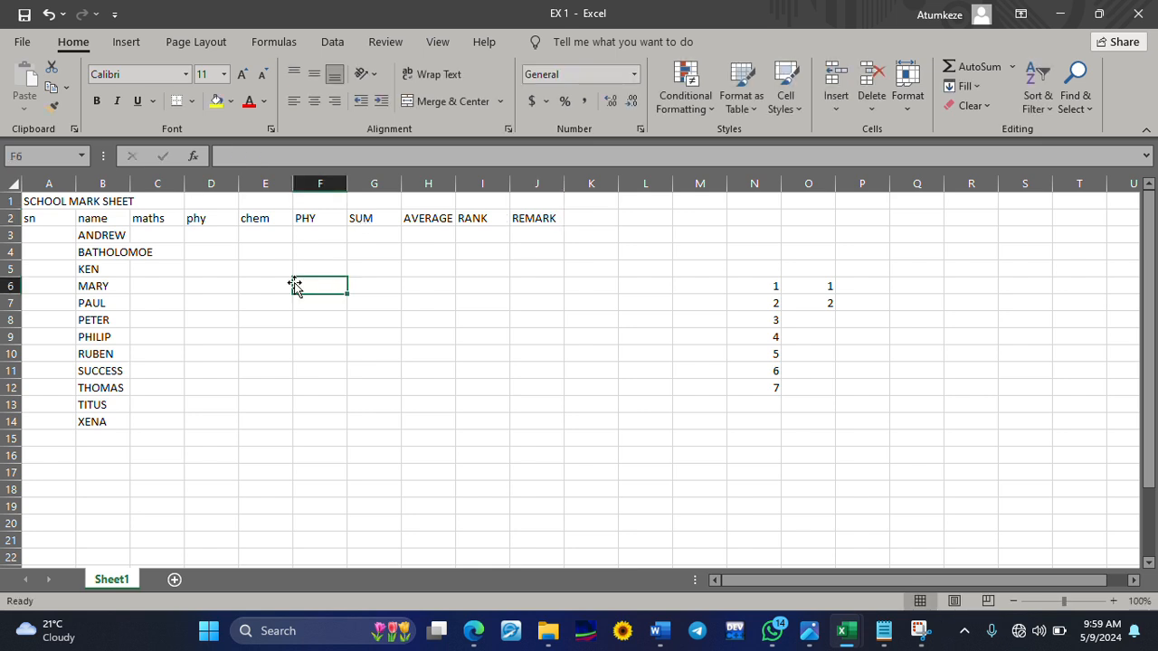
Step: Make the SCHOOL MARK SHEET title in row 1 bold
click(37, 203)
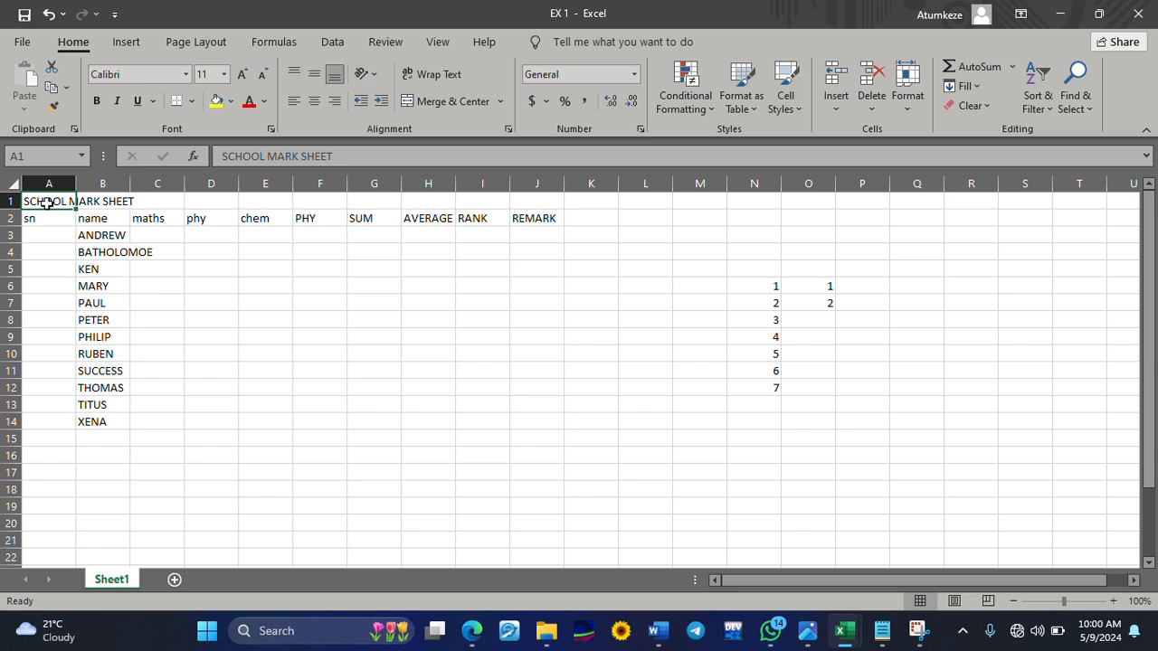
drag(30, 201, 136, 201)
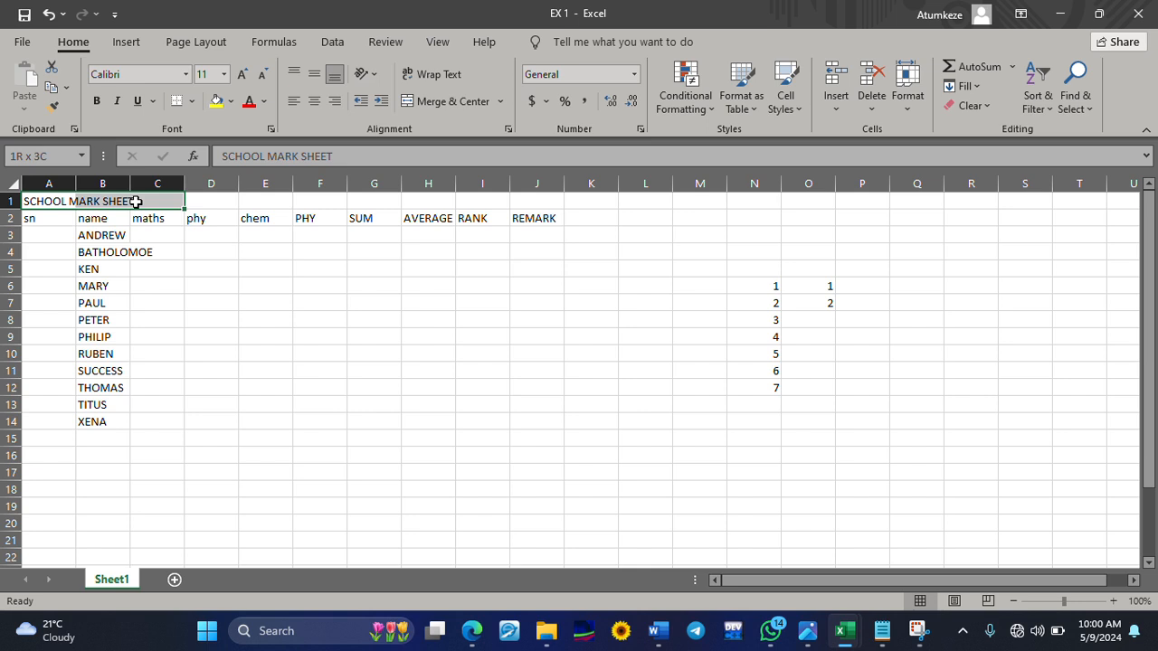
click(100, 102)
click(288, 338)
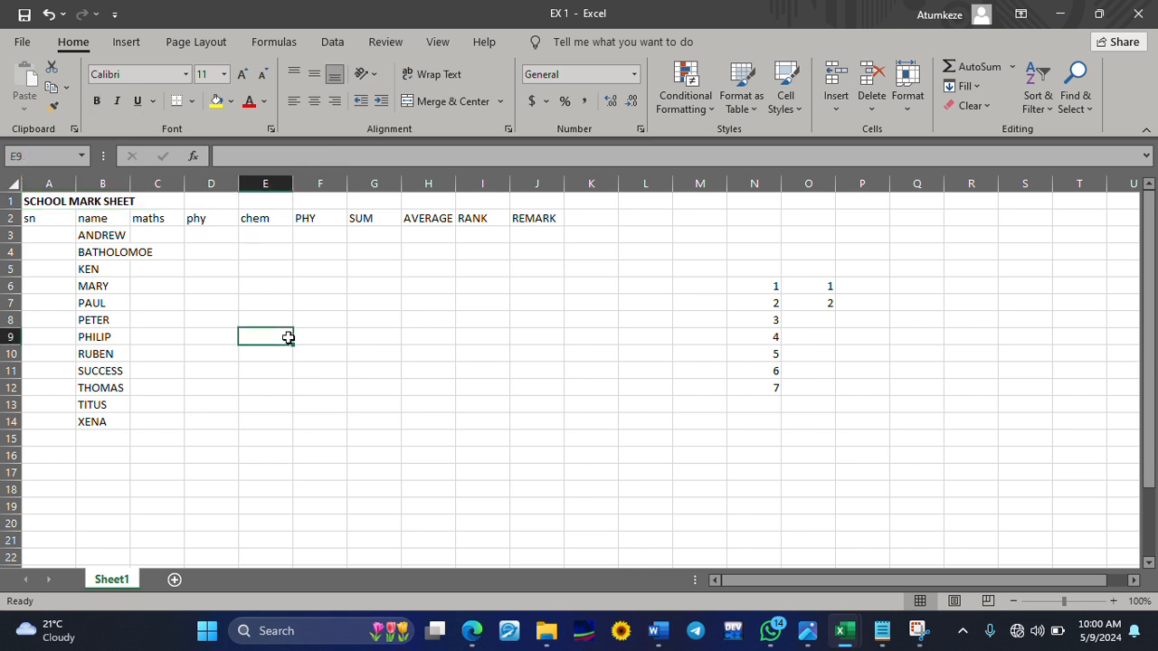
Step: Merge and center the title across cells A1 to J1, spanning all the header columns
click(33, 203)
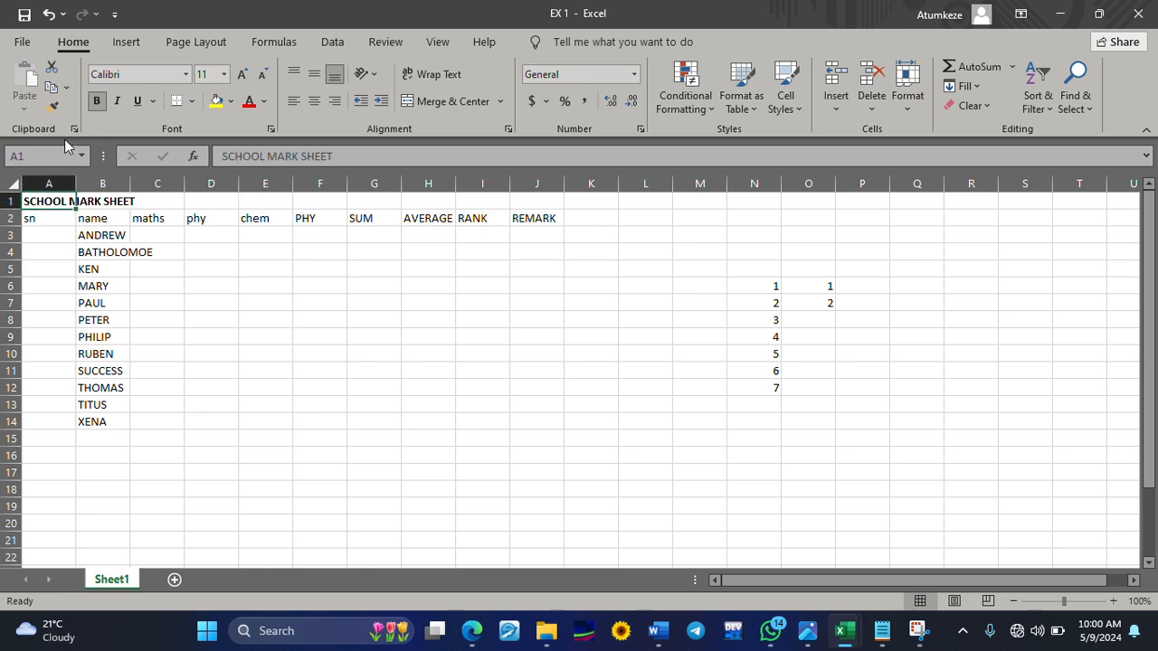
drag(33, 201, 550, 204)
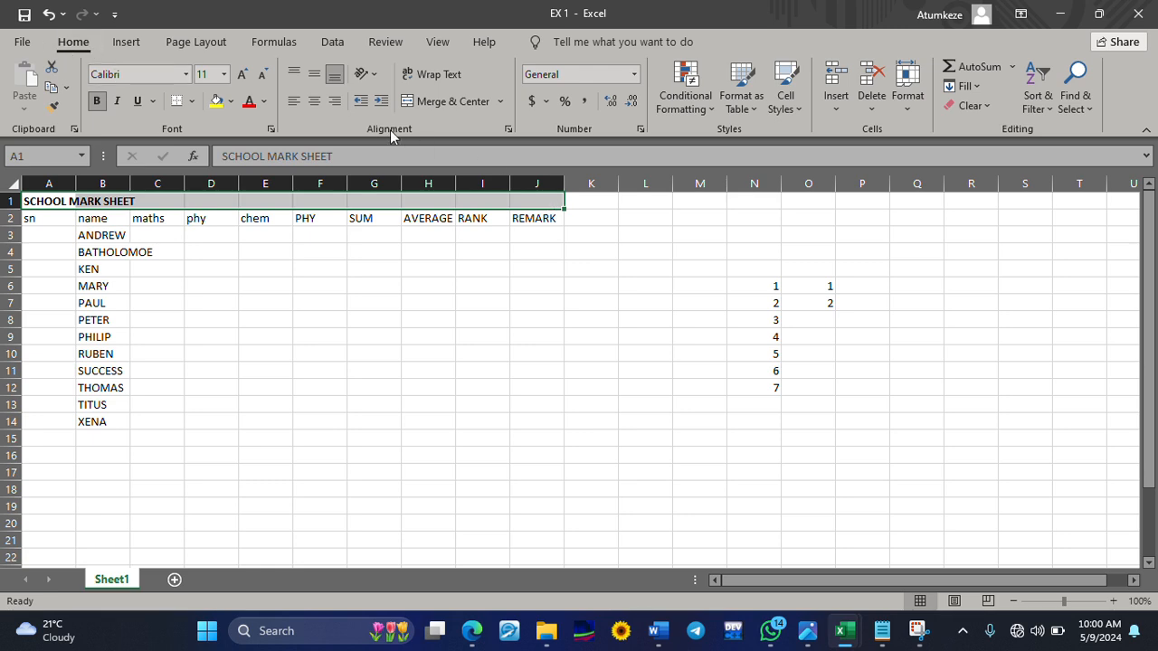
click(456, 104)
click(461, 387)
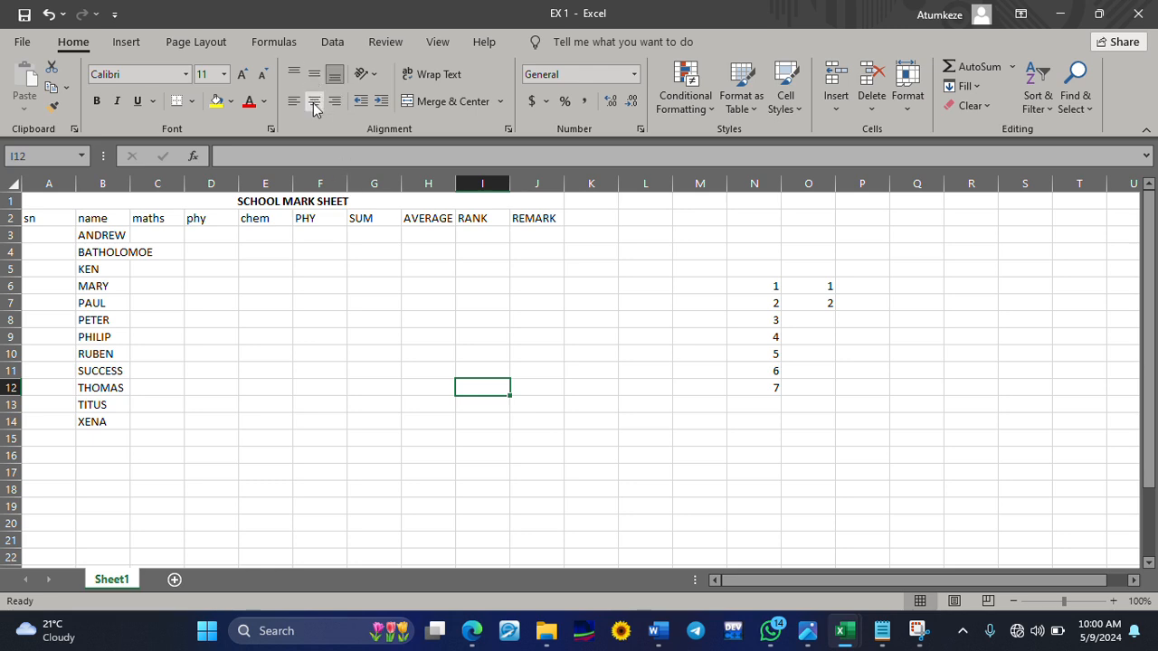
Step: Try left and right alignment on the merged title, then restore its centered alignment
click(315, 202)
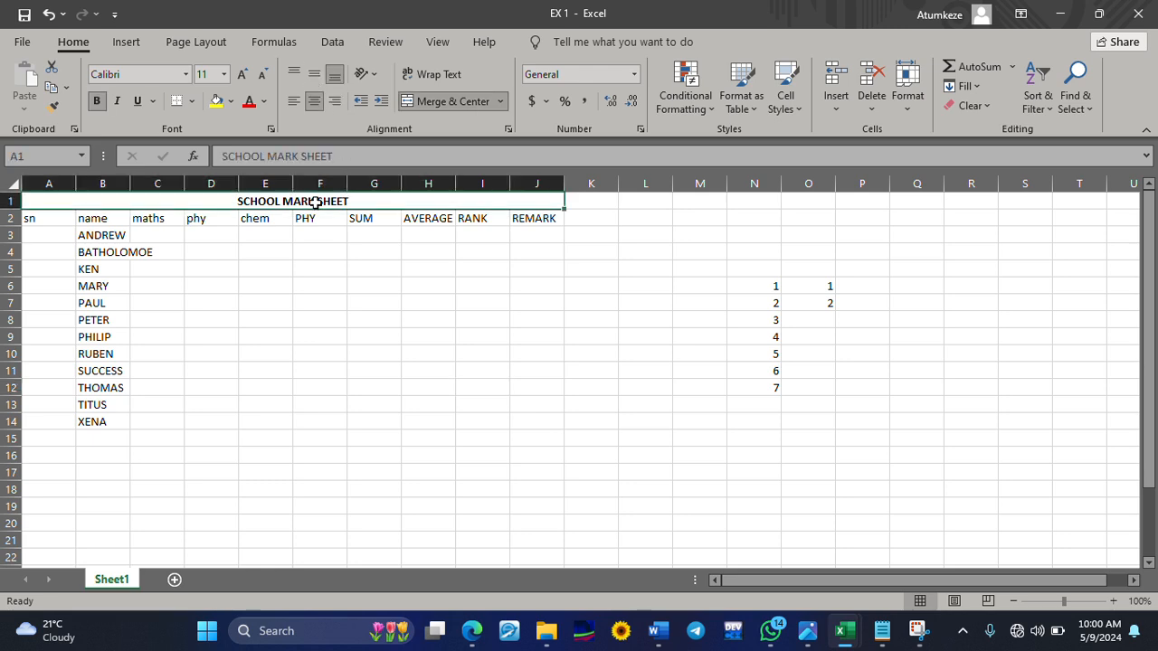
click(294, 101)
click(335, 103)
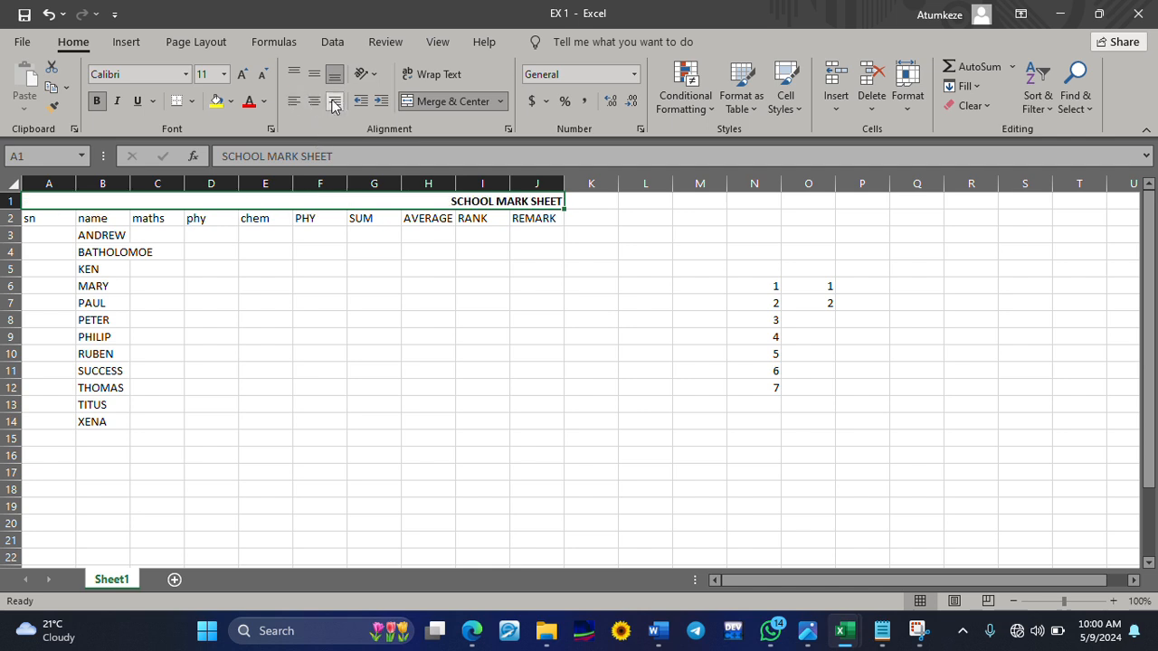
click(319, 104)
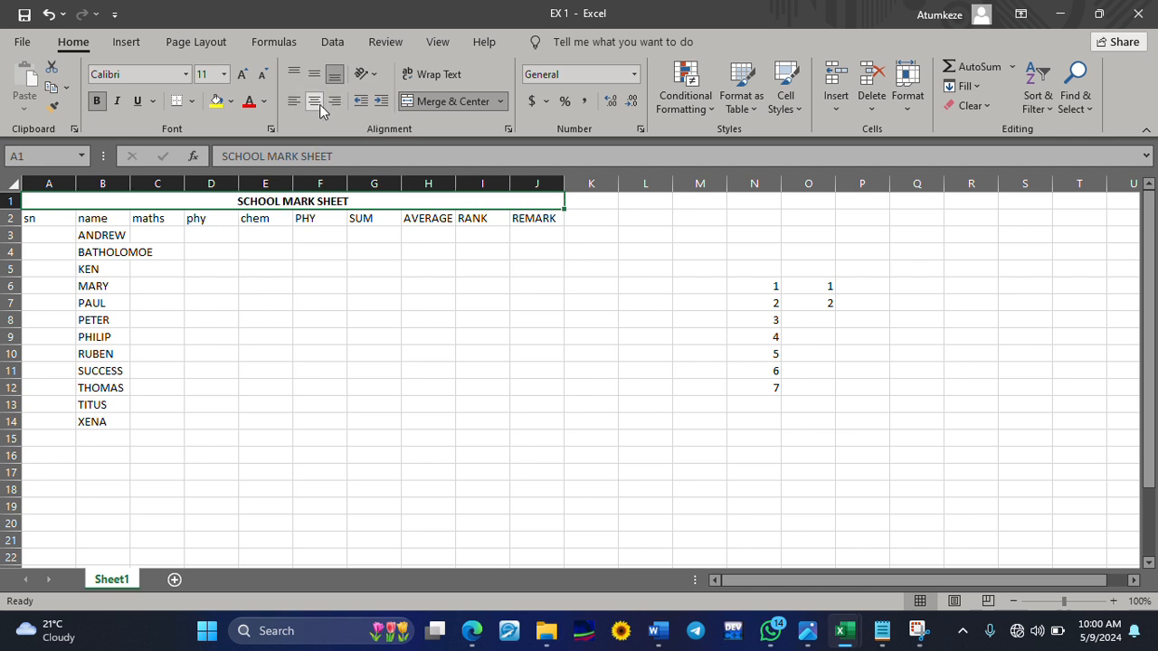
click(298, 106)
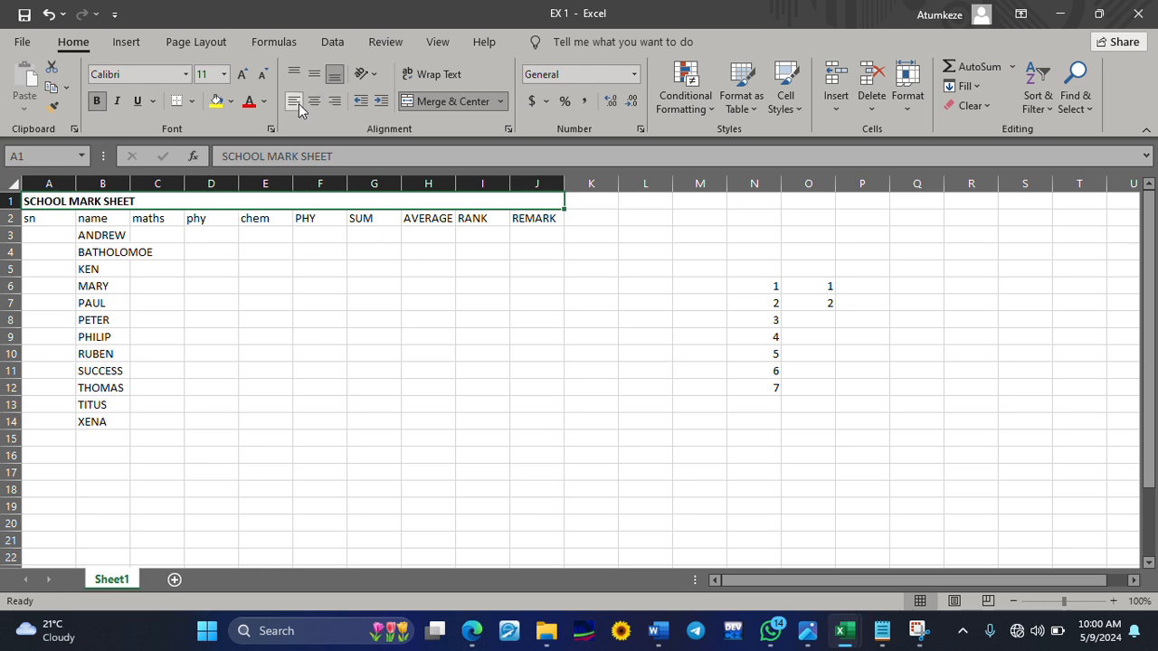
click(316, 107)
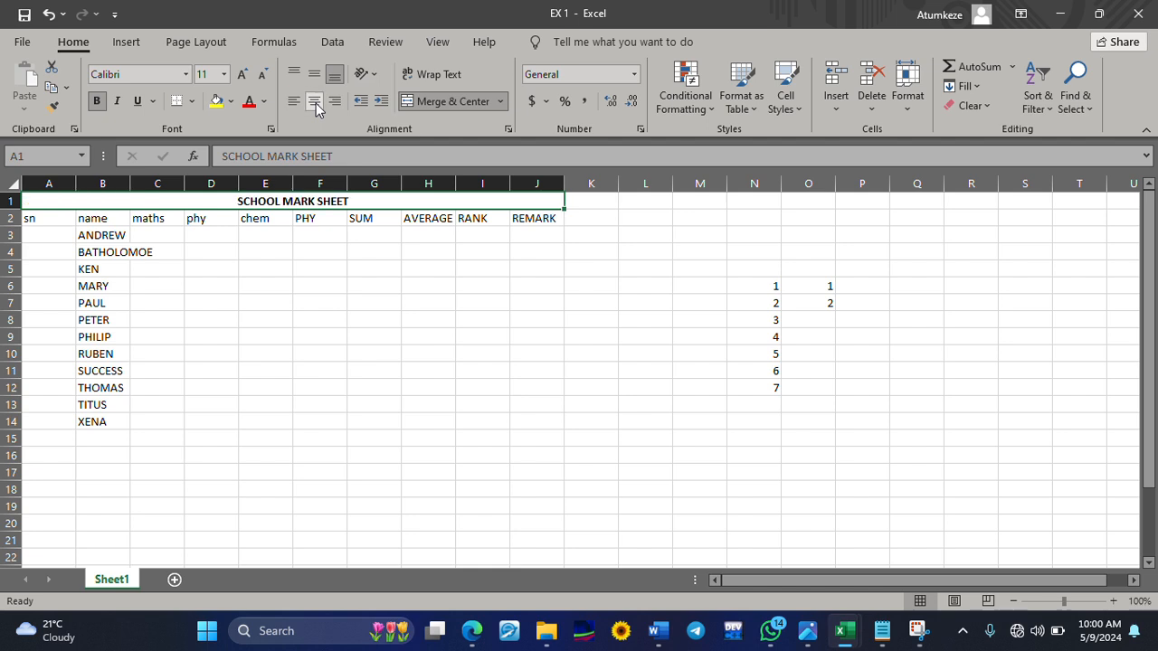
click(336, 271)
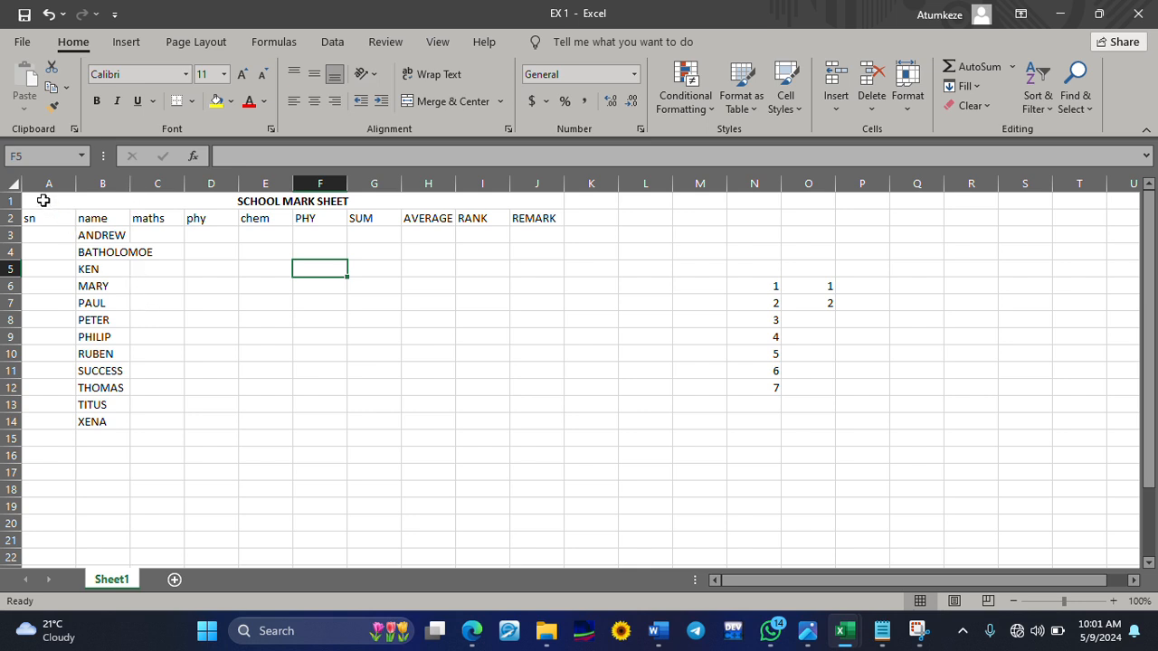
Step: Apply All Borders to the mark sheet range A1 to J14
drag(43, 200, 334, 420)
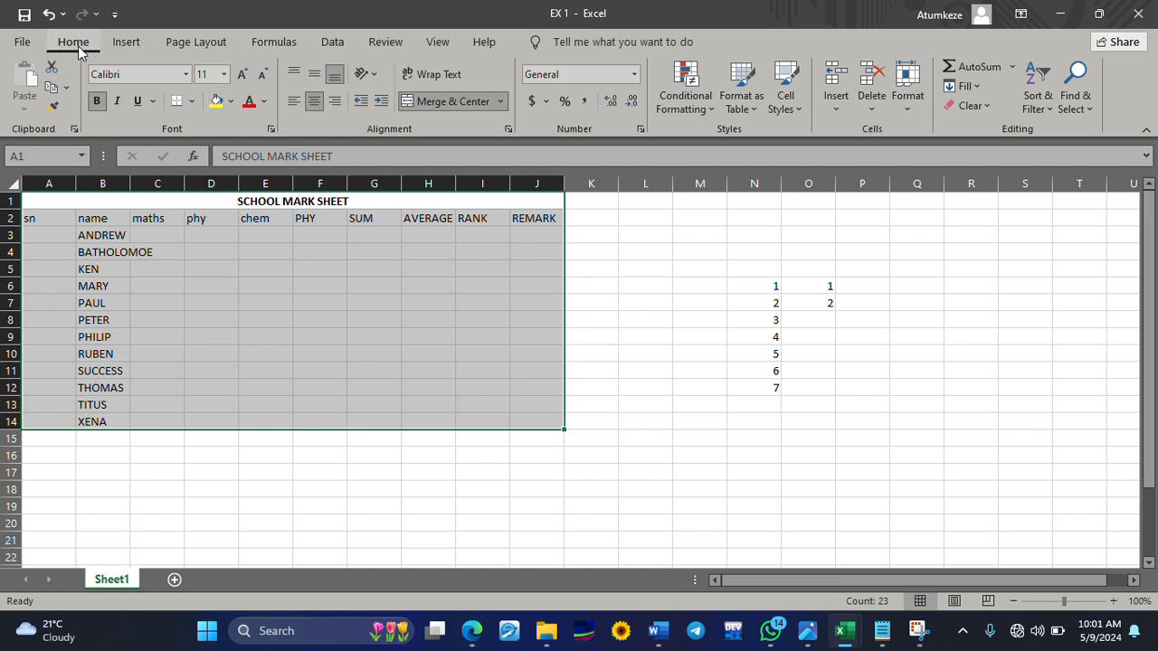
click(193, 102)
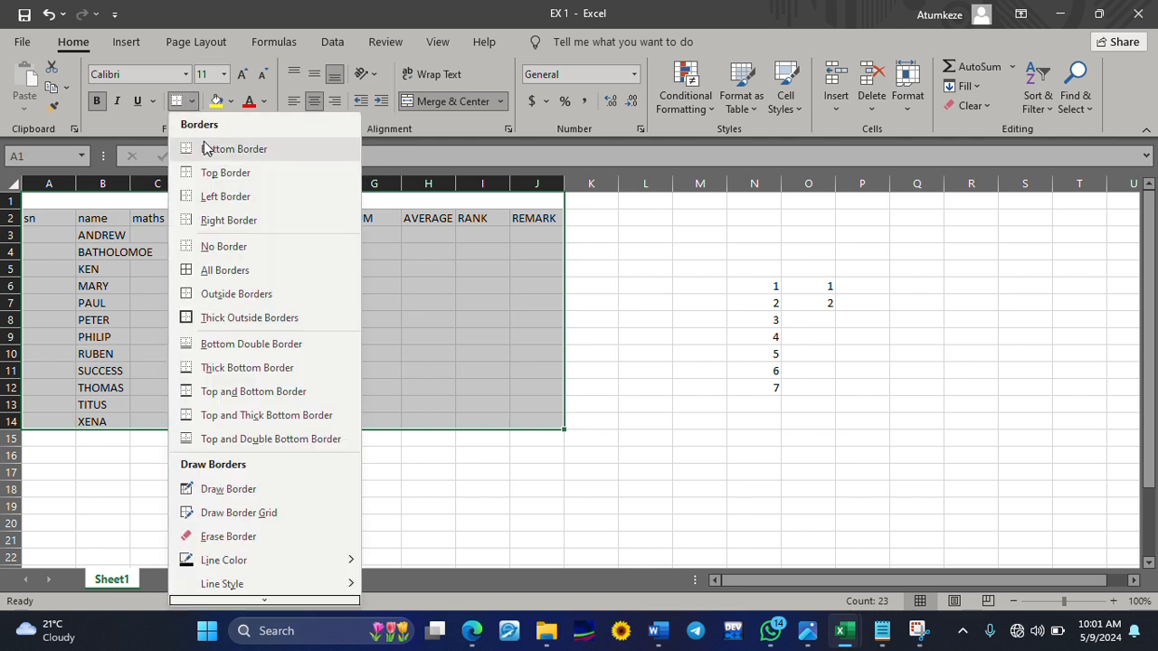
click(225, 271)
click(331, 540)
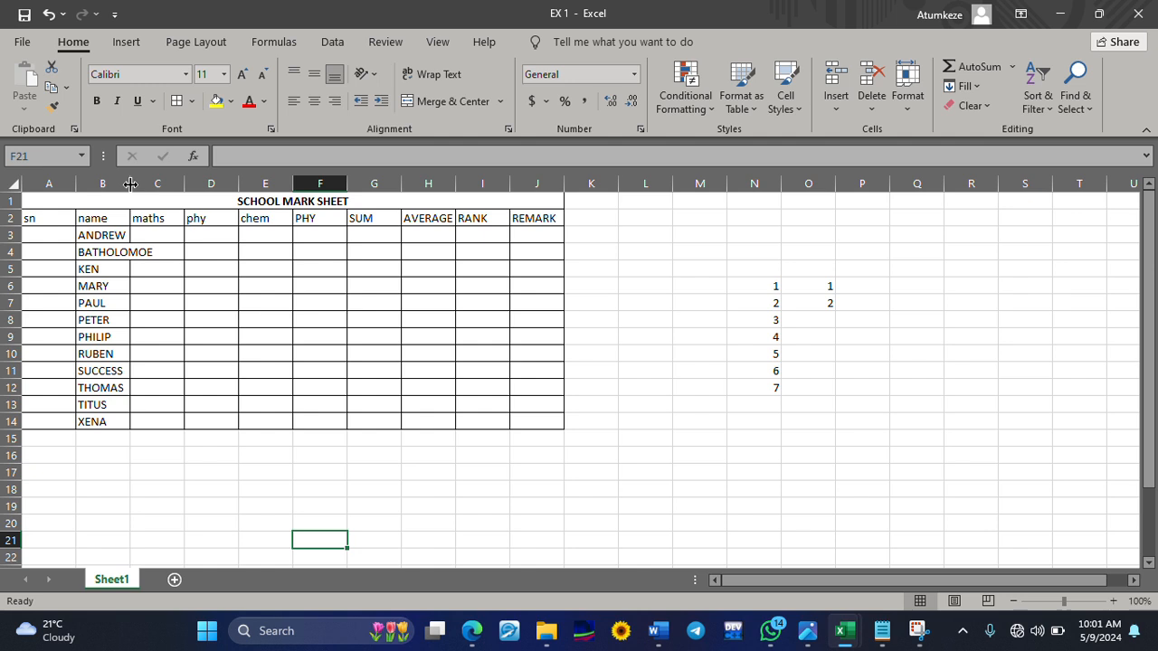
Step: Try widening column B to fit the longest student name, and narrow it again
drag(130, 184, 160, 187)
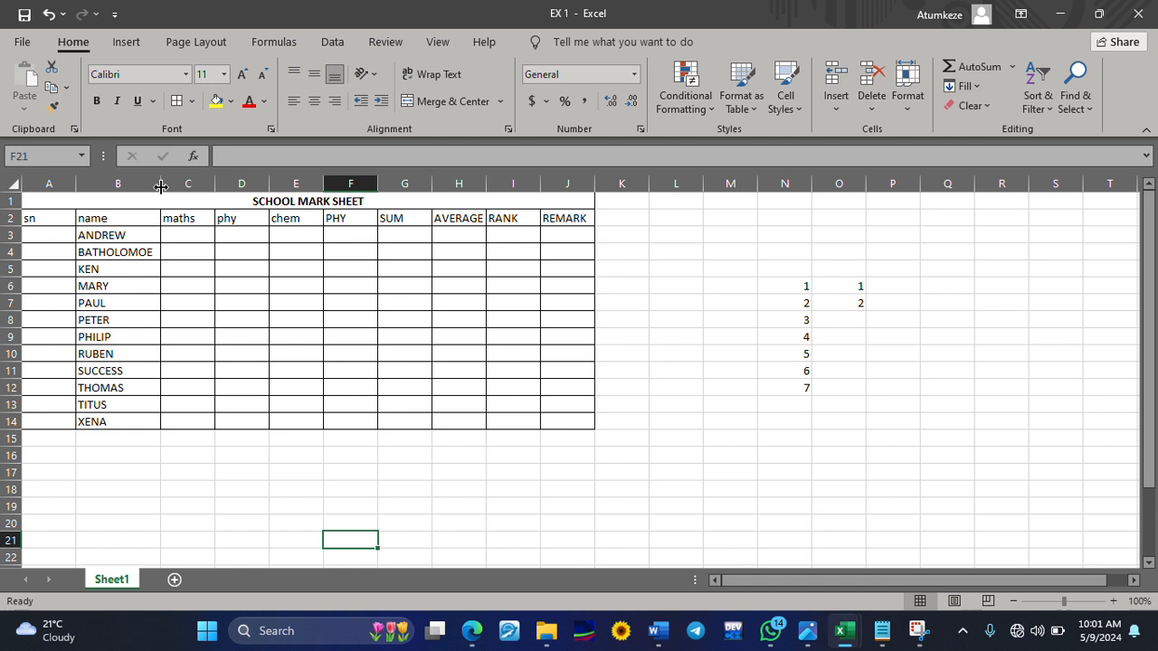
drag(160, 187, 133, 185)
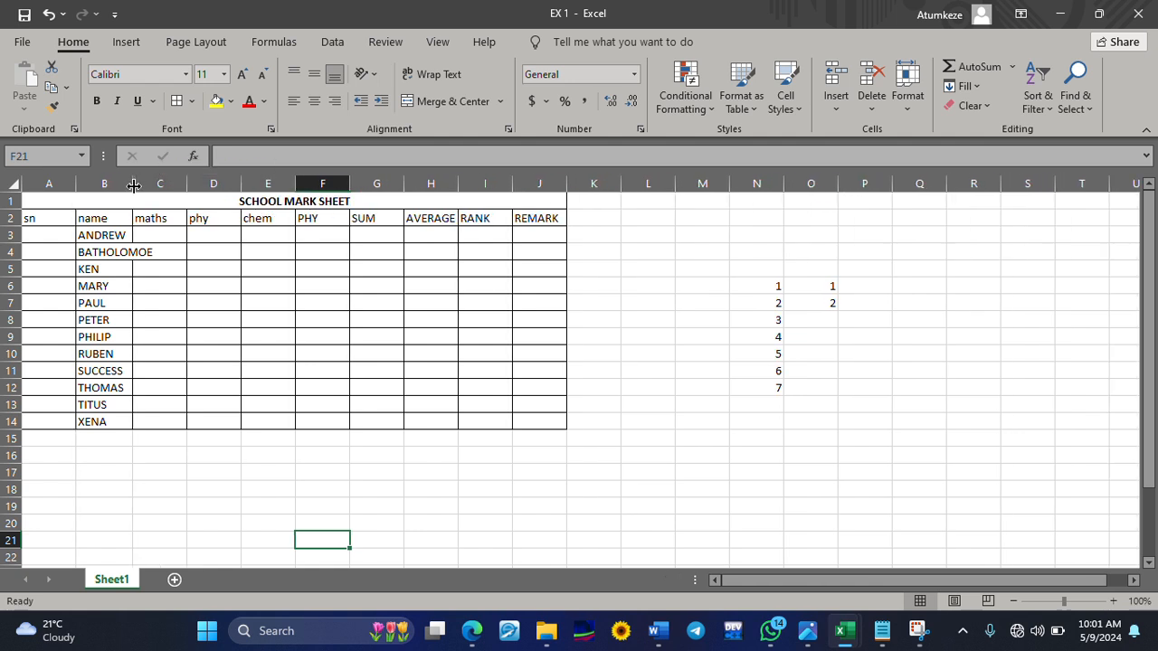
click(357, 486)
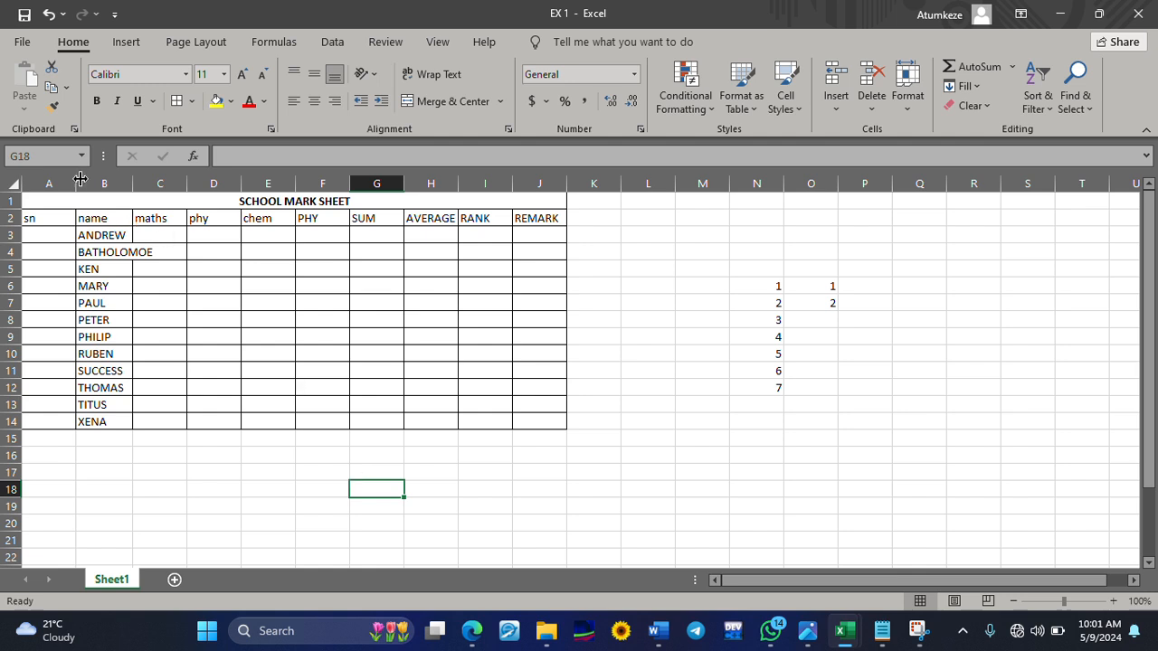
Step: AutoFit the column widths of the whole mark sheet, cells A1 to J14
drag(41, 197, 403, 425)
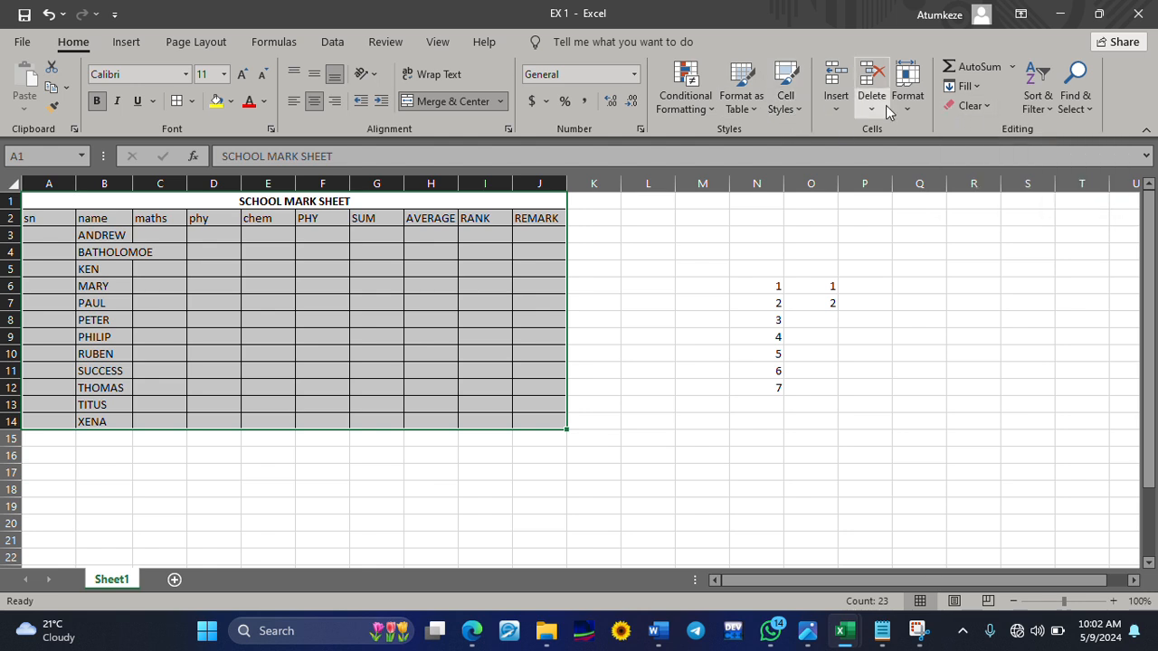
click(912, 107)
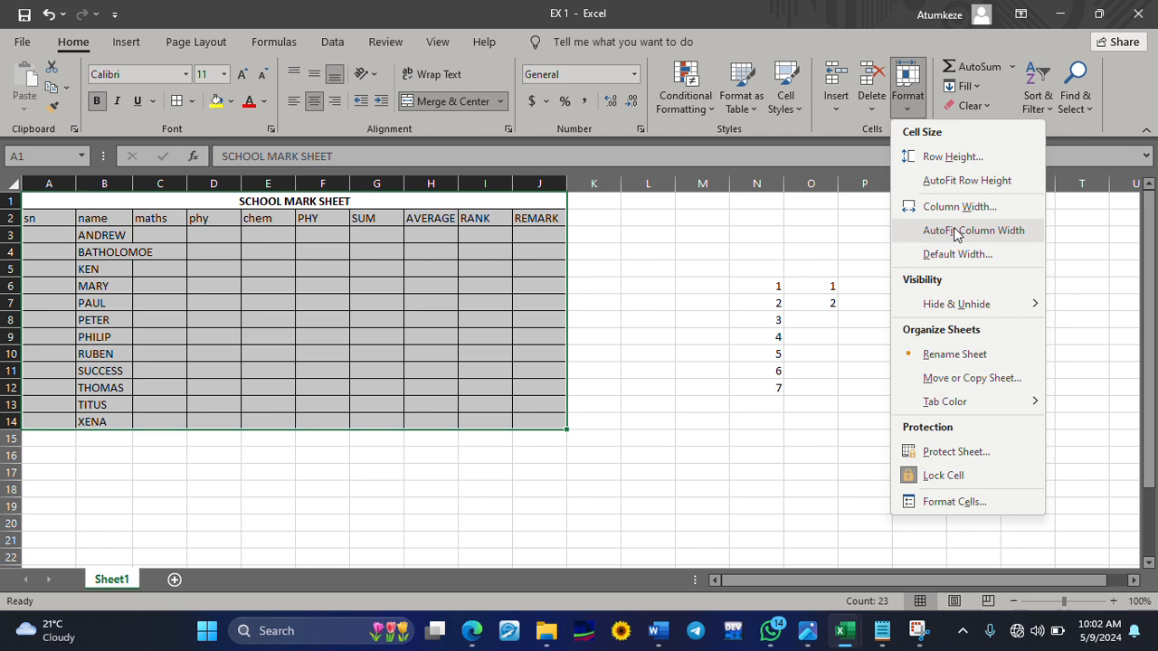
click(956, 234)
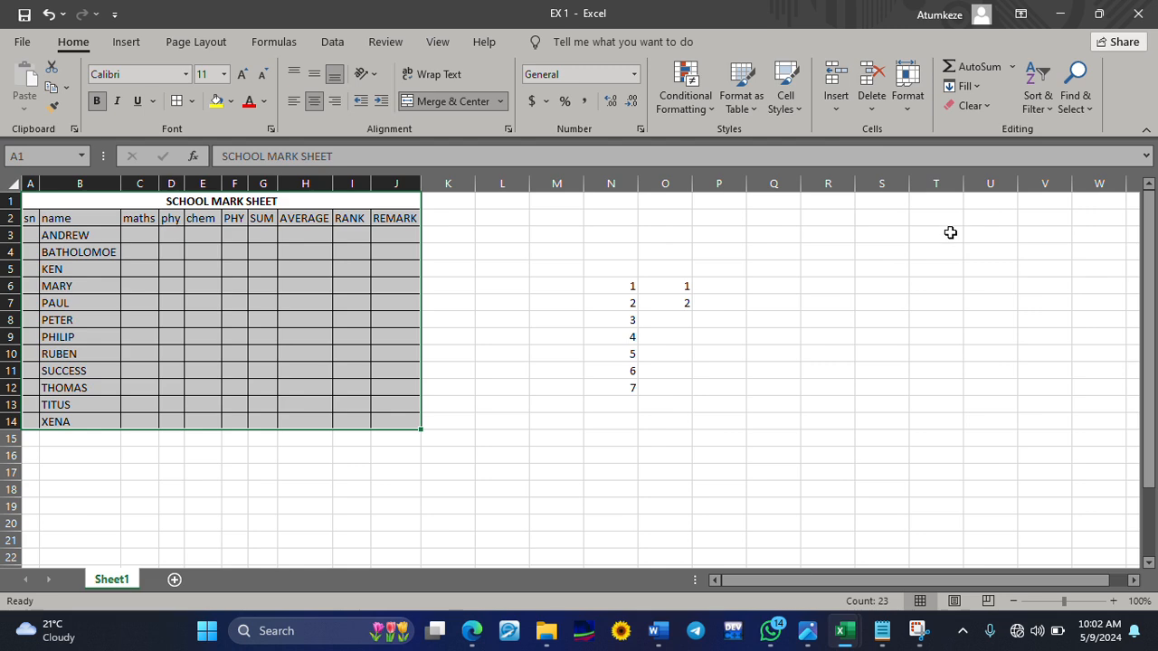
click(419, 529)
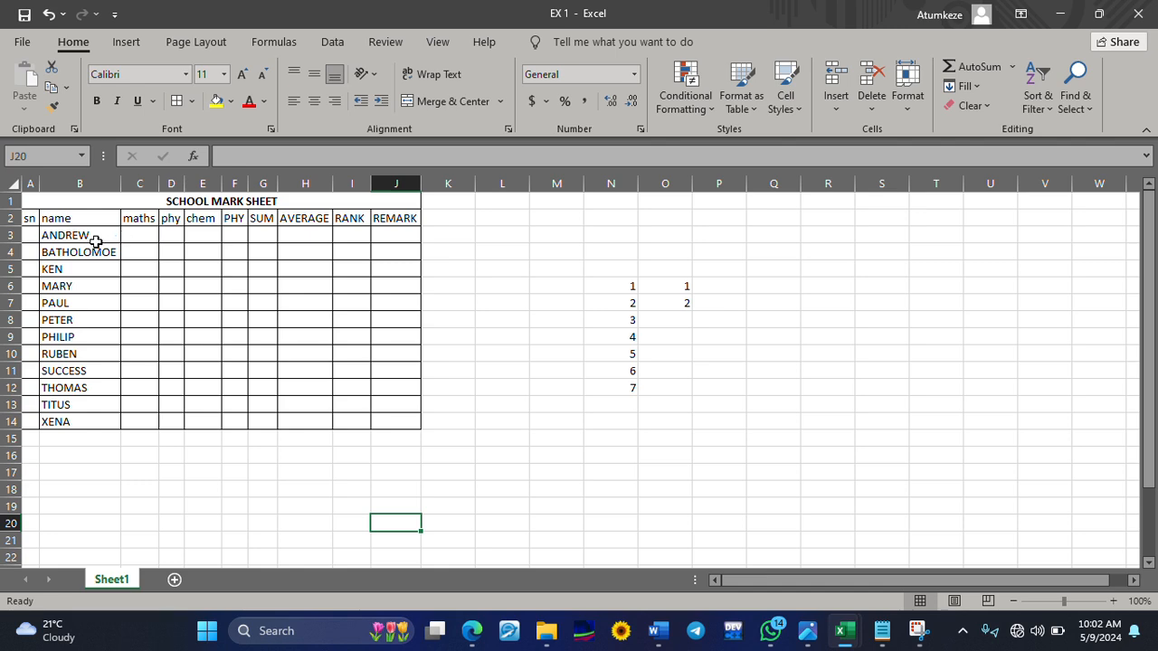
click(107, 234)
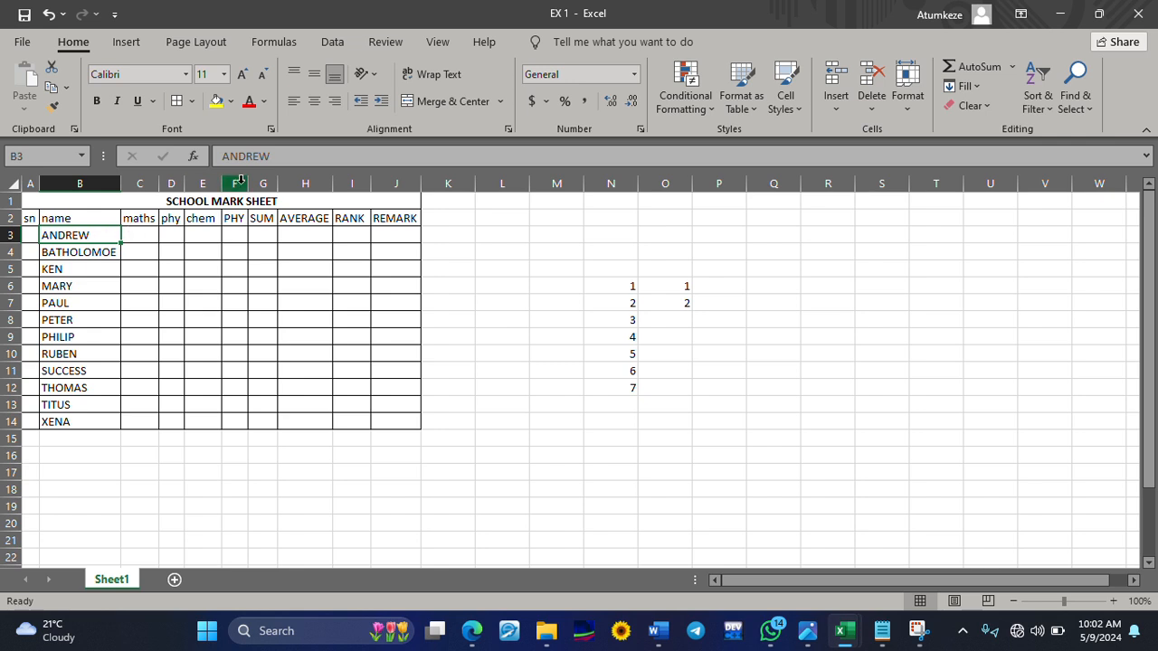
click(287, 157)
key(Return)
key(Return)
key(Return)
key(Return)
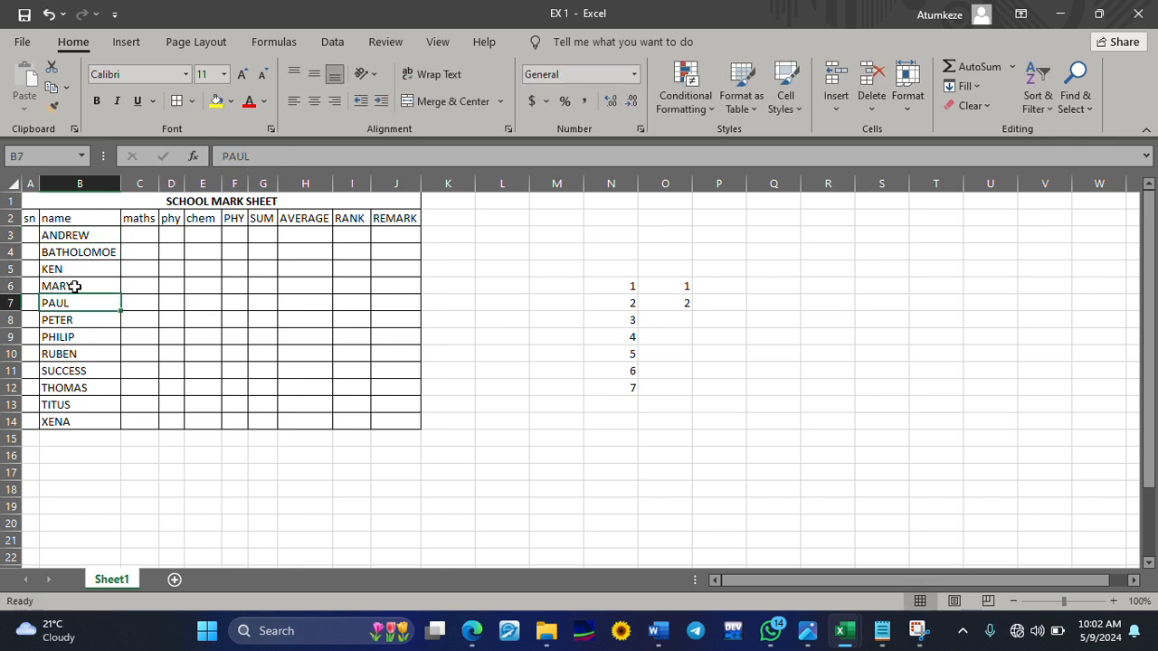
Step: Try lengthening the name in cell B7 with filler letters so it overflows the column, and undo the edit
click(270, 154)
text(AFJLKASJFKLJSAFKJSAKJFAS)
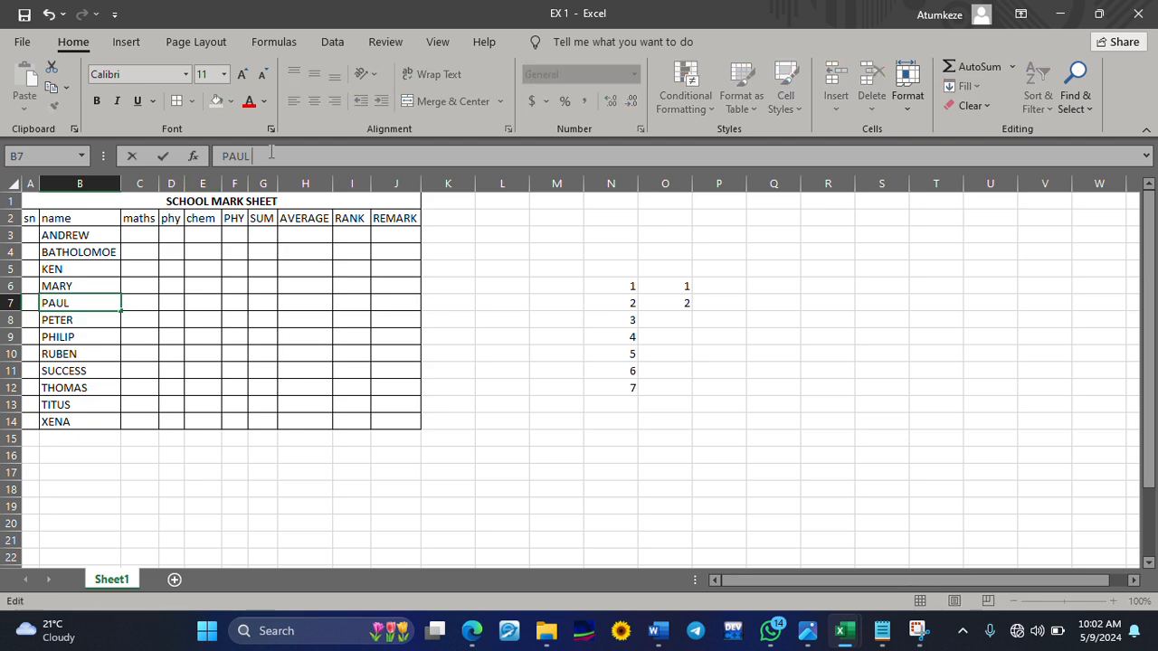
text(KJFKSA)
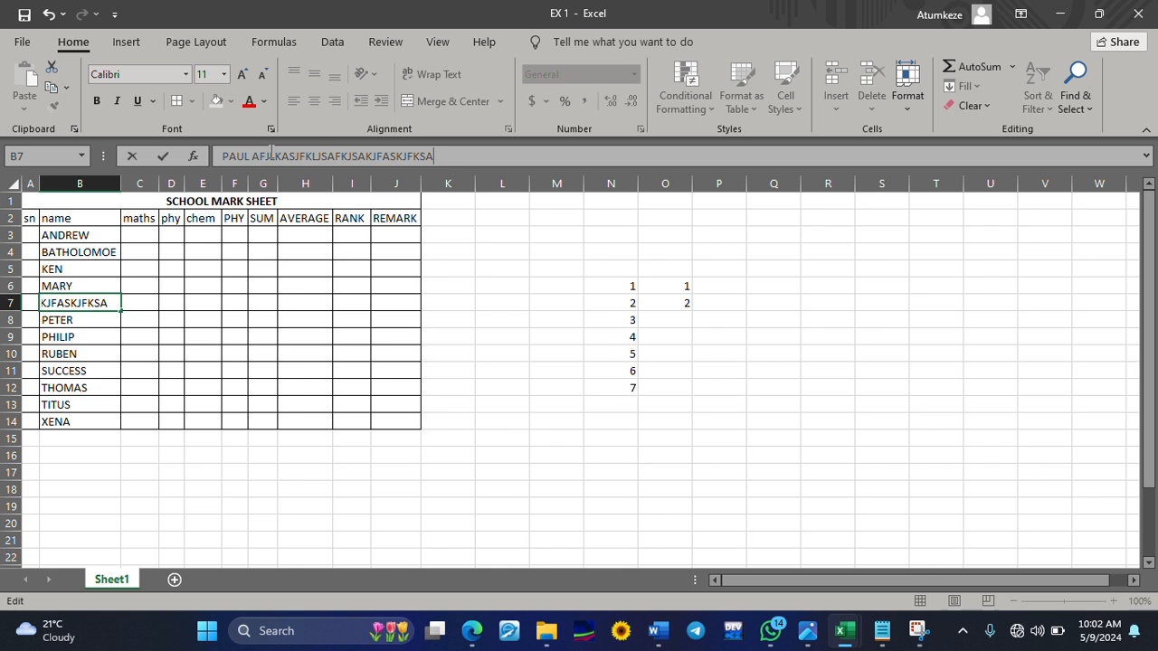
click(521, 302)
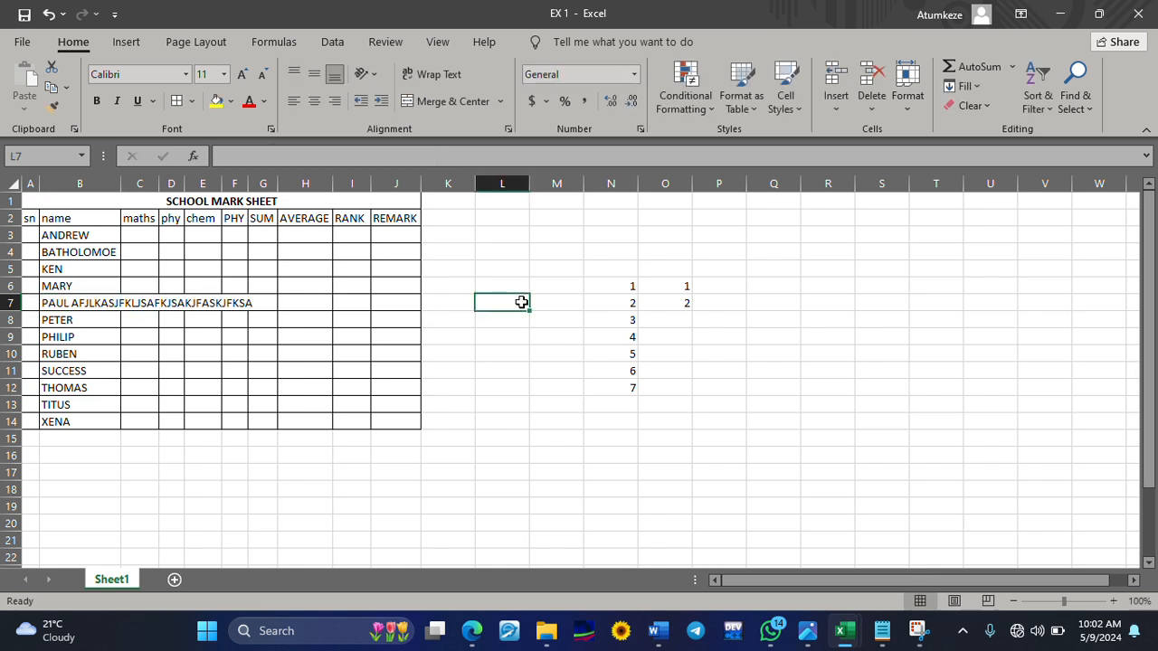
click(50, 13)
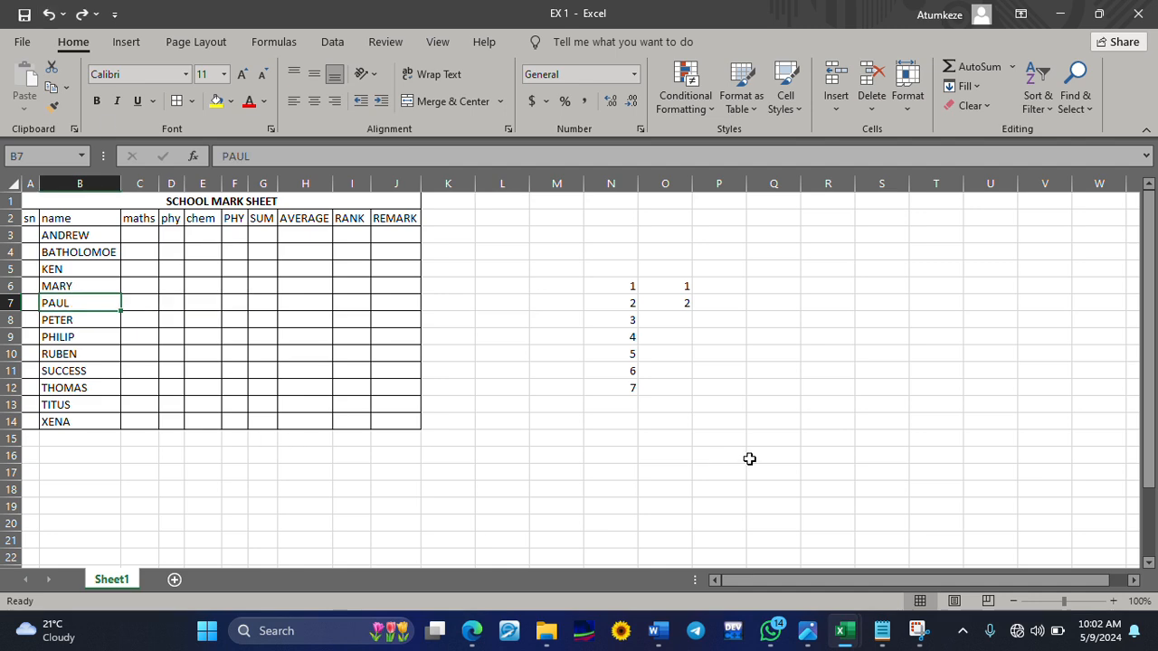
drag(675, 417, 501, 308)
click(508, 319)
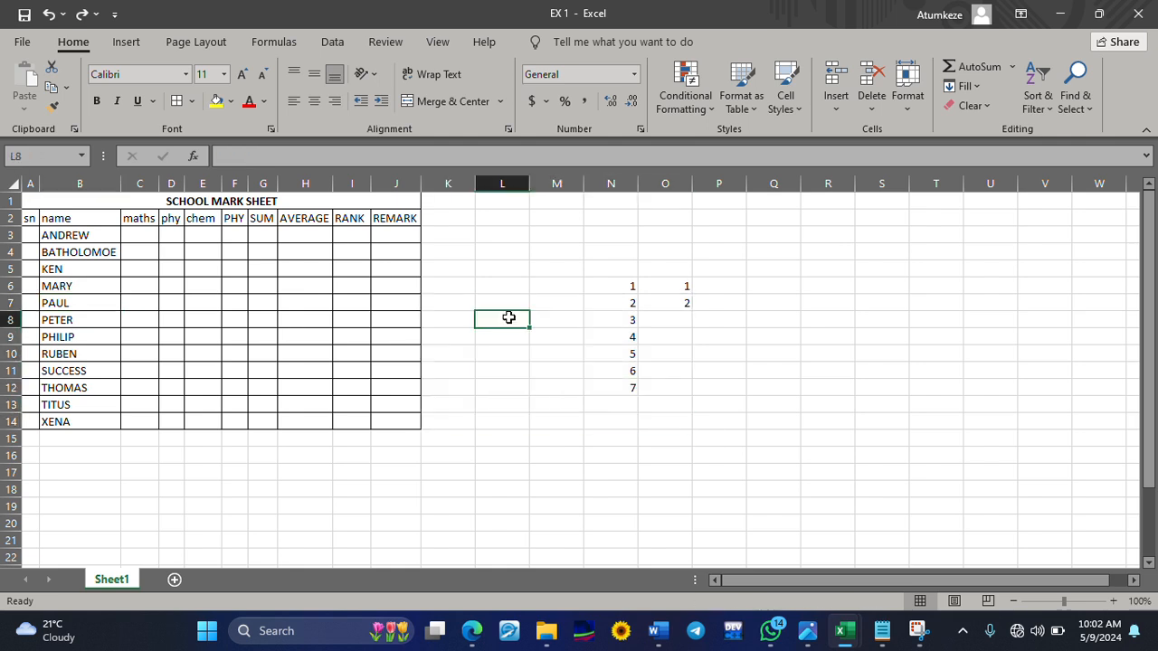
click(508, 267)
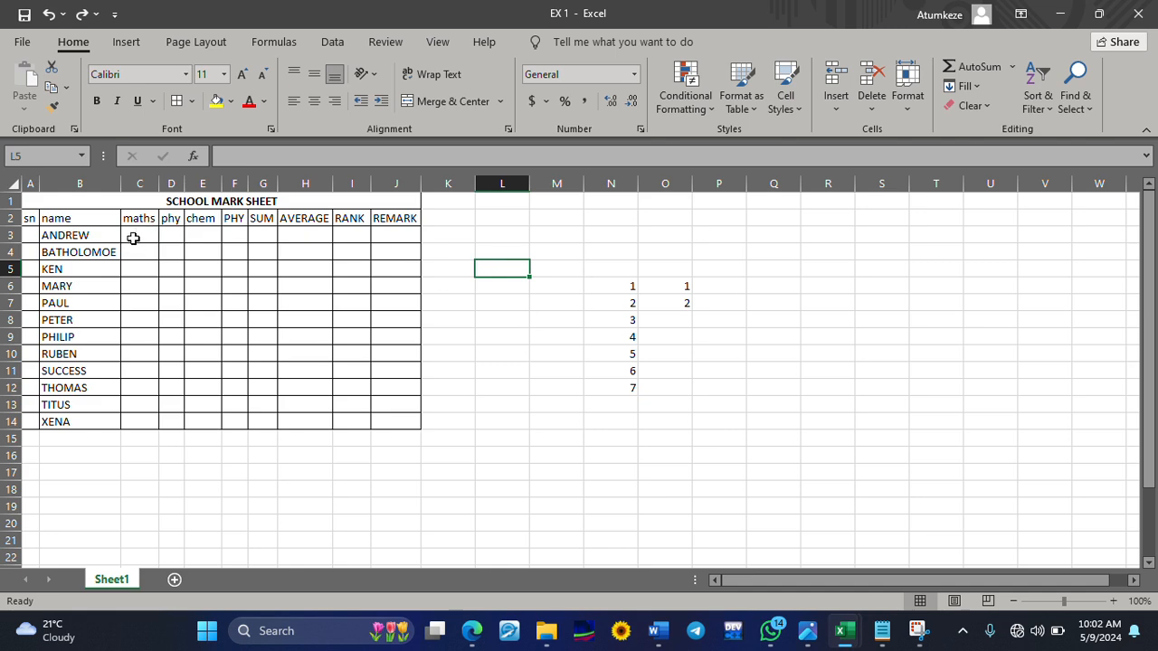
Step: Start the serial numbers with 1 in cell A3 and the formula =A3+1 in cell A4
click(30, 234)
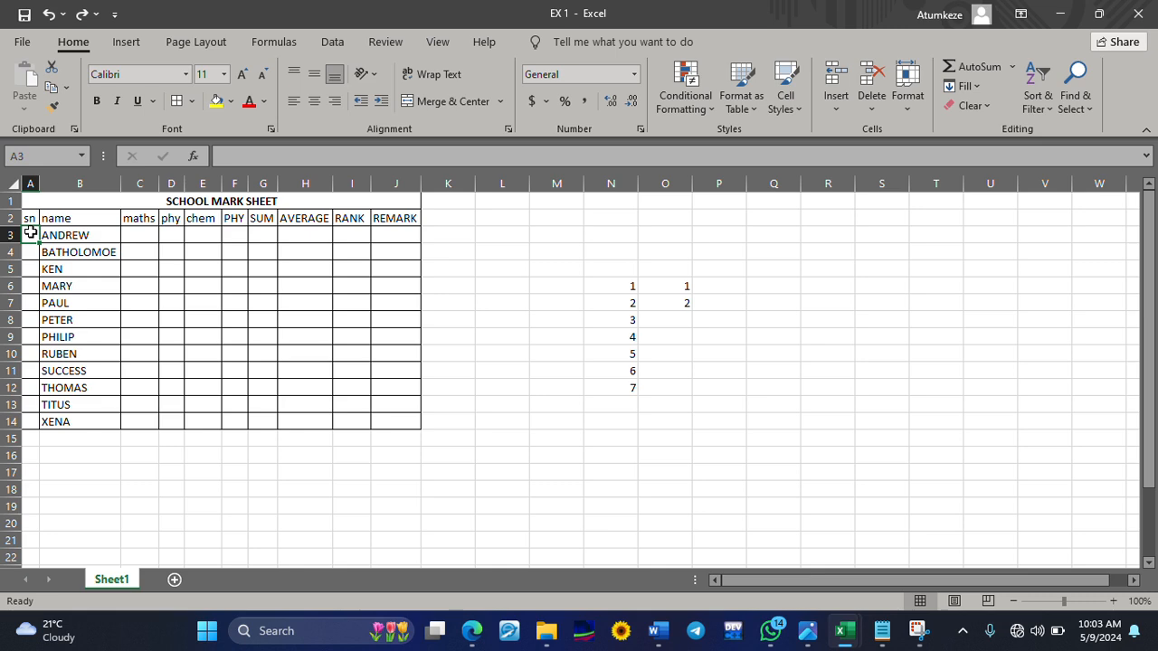
scroll(29, 234, down, 1)
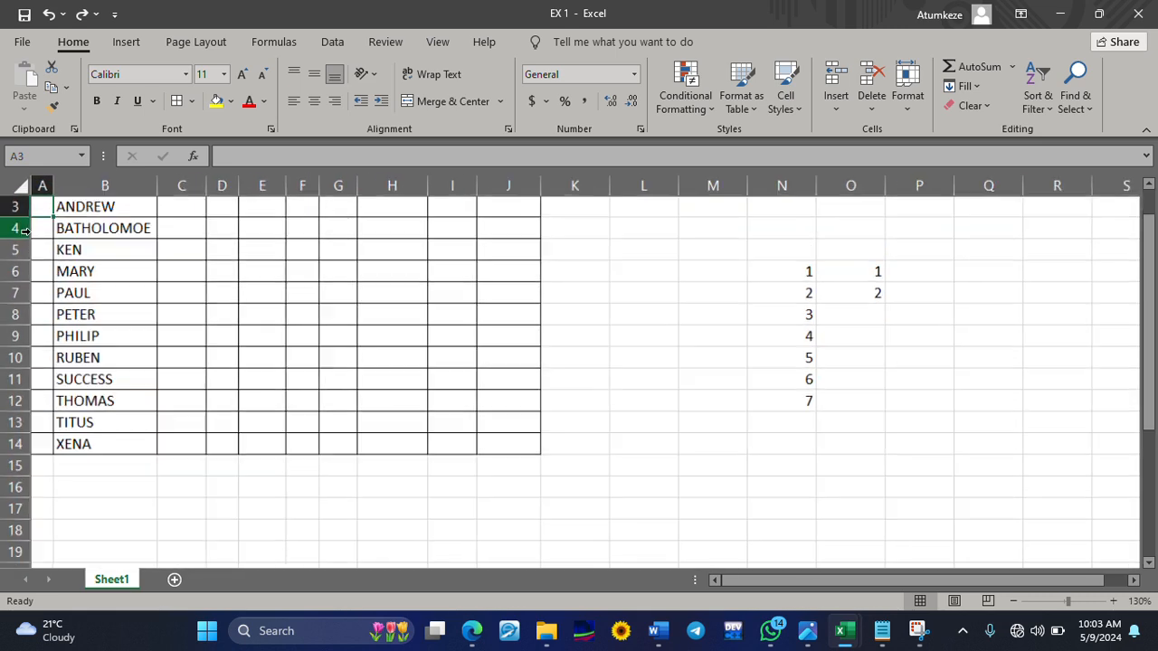
scroll(27, 231, up, 1)
ctrl+scroll(27, 232, up, 2)
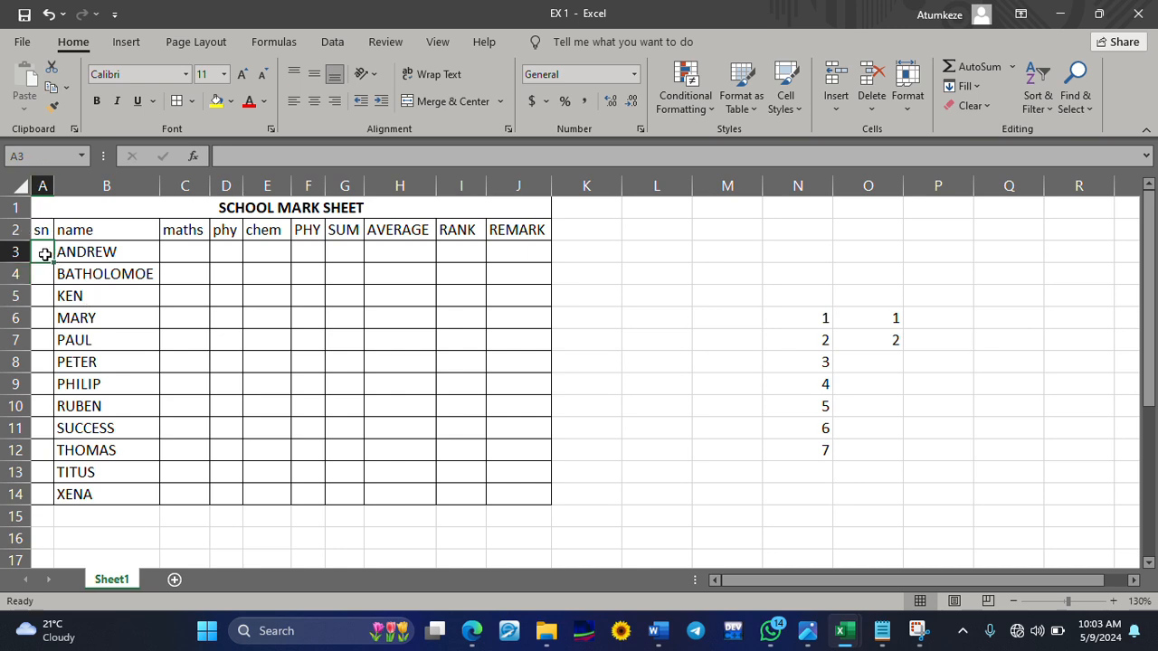
text(1)
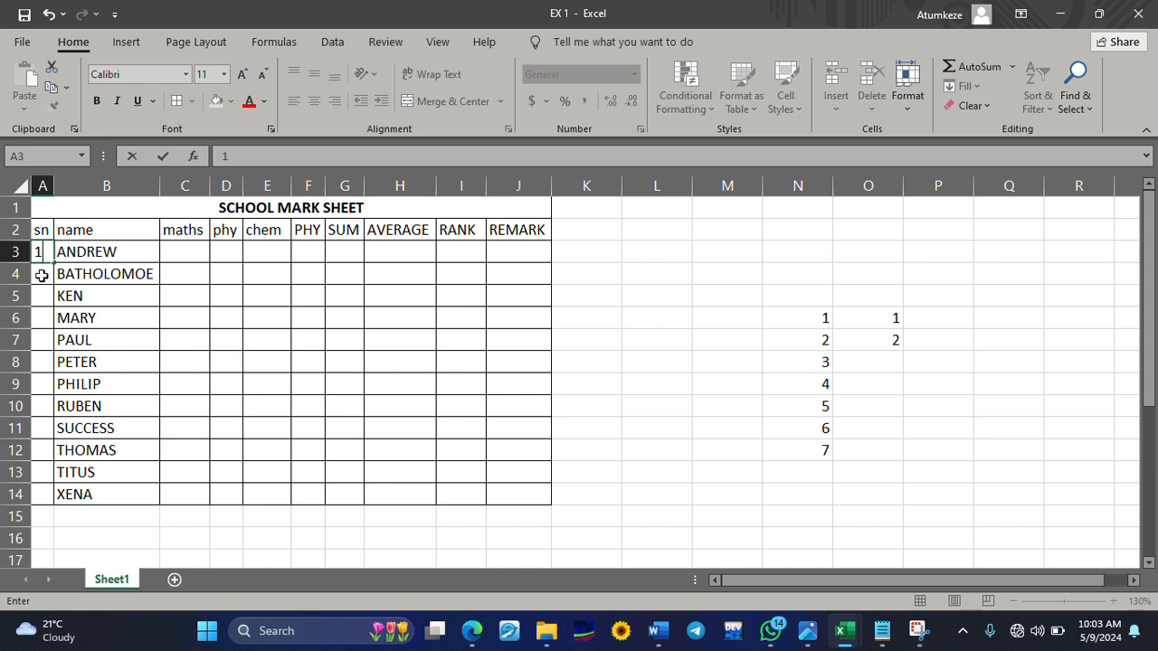
click(42, 275)
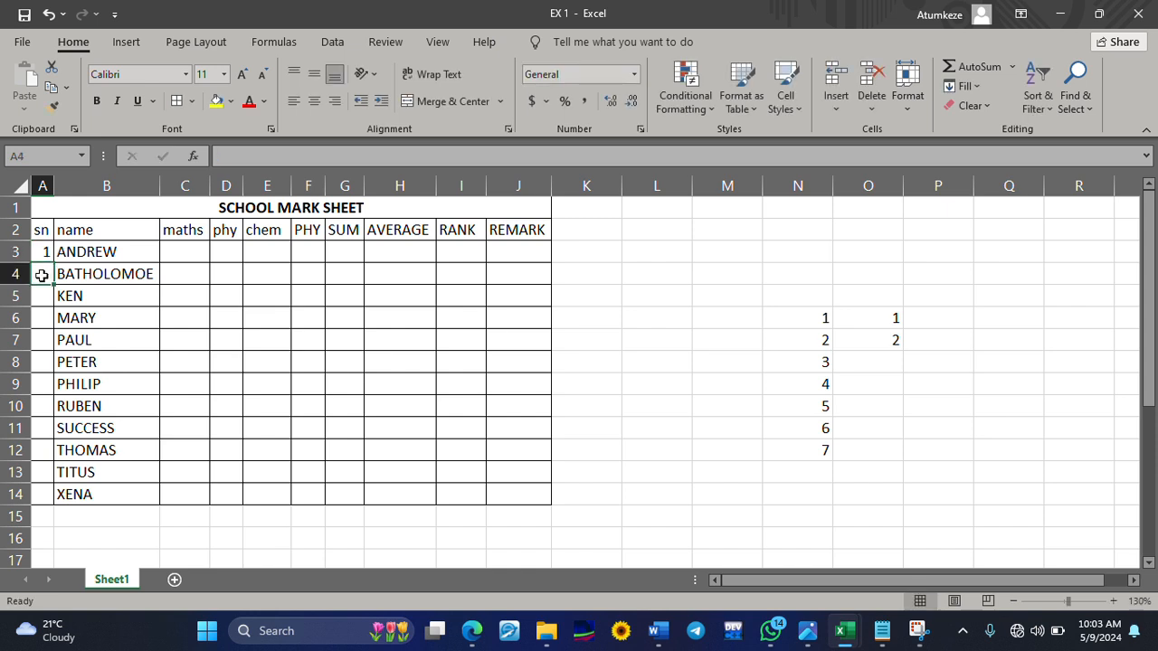
text(=)
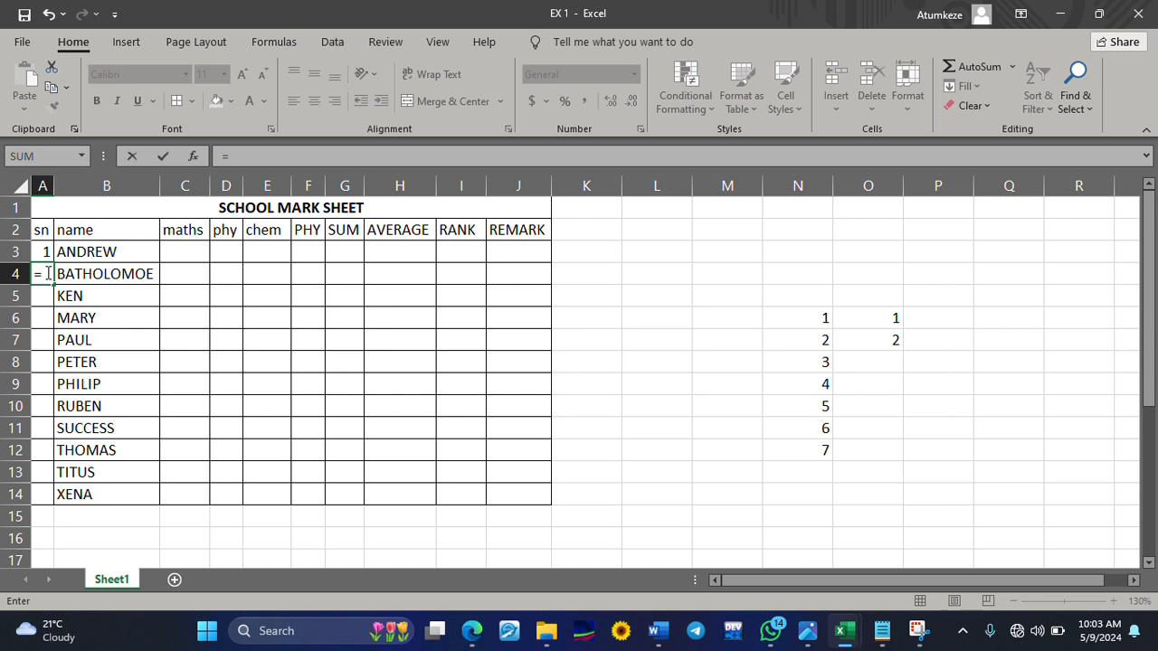
text(A3+1)
key(Return)
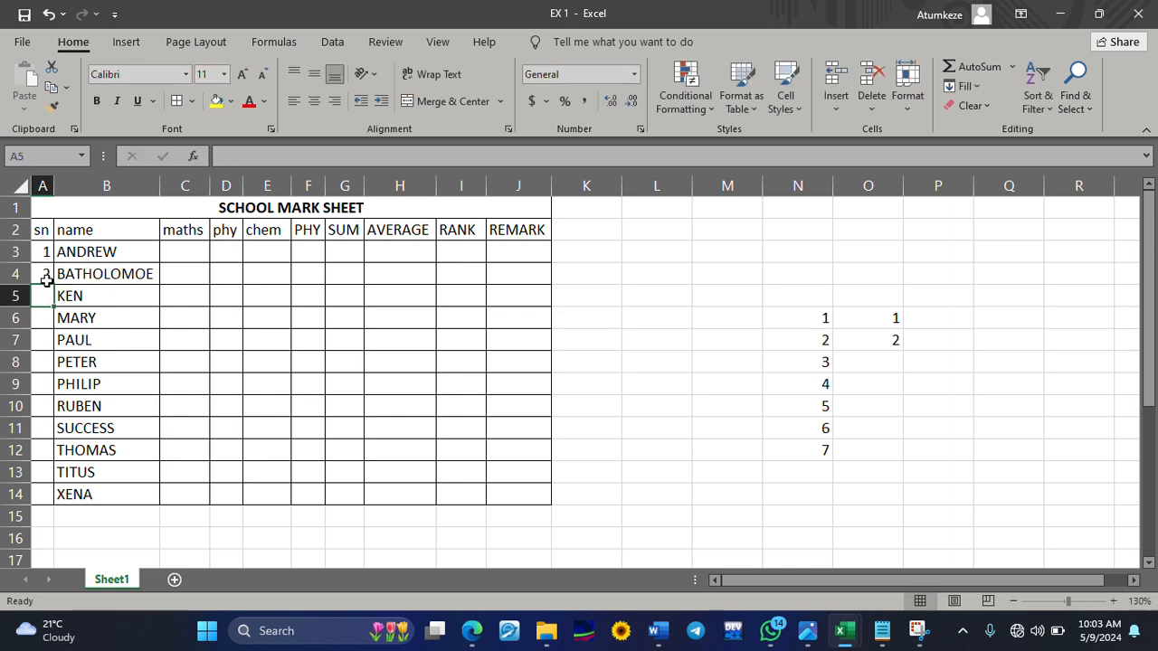
Step: Fill the serial number formula from A4 down to A14
click(46, 279)
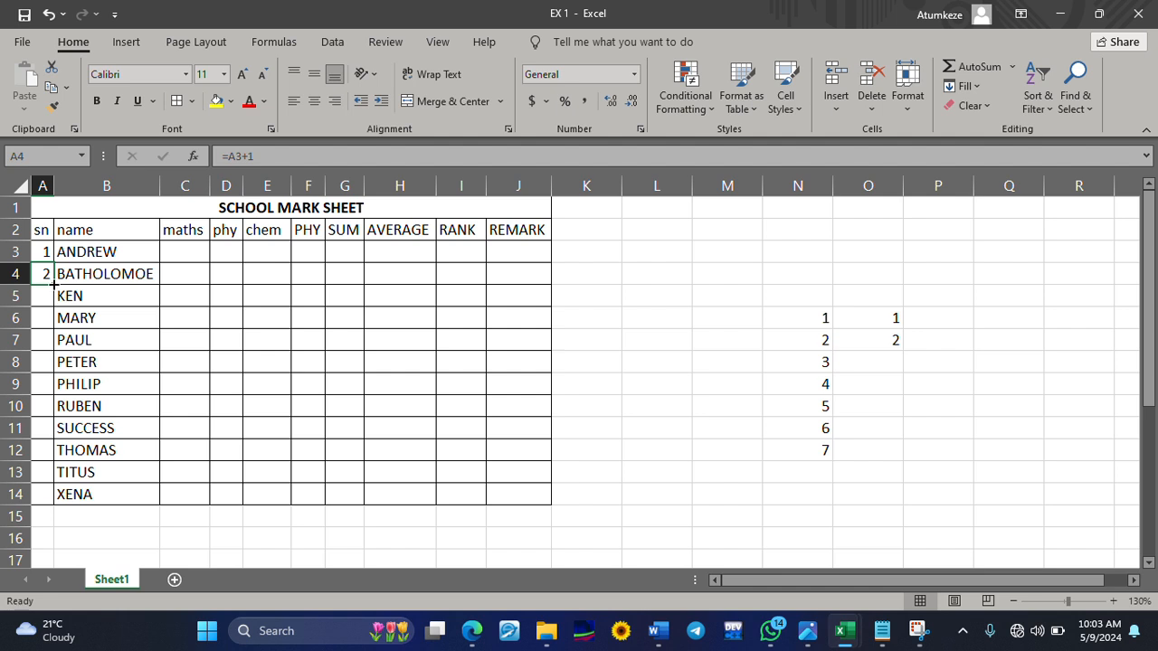
drag(54, 285, 57, 498)
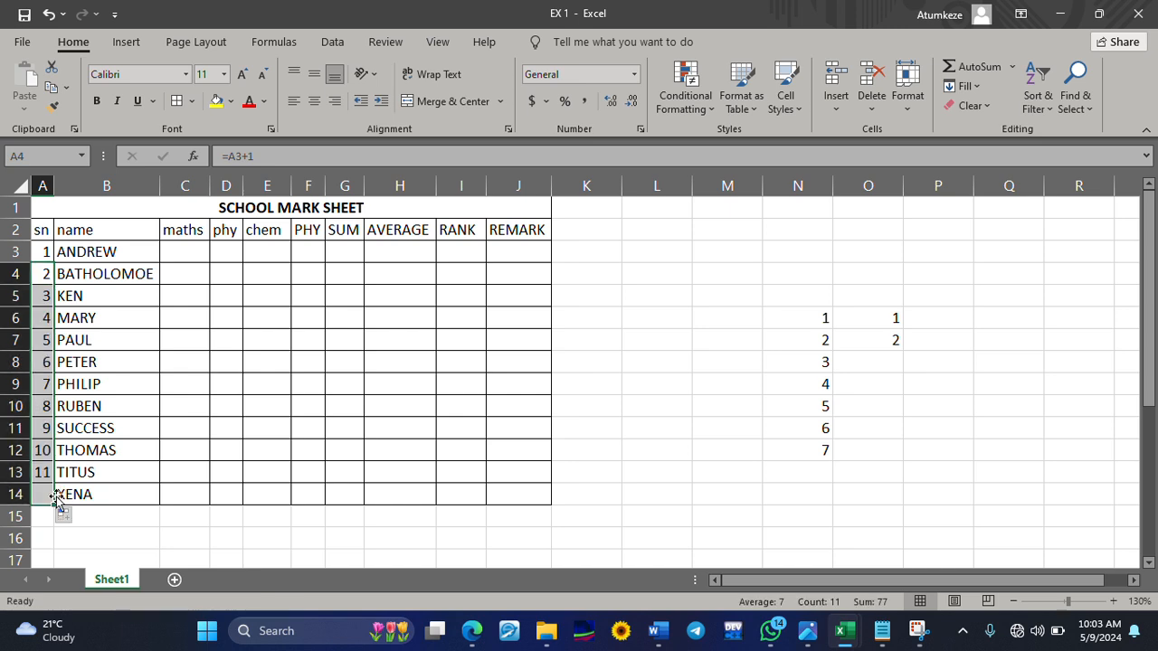
click(86, 533)
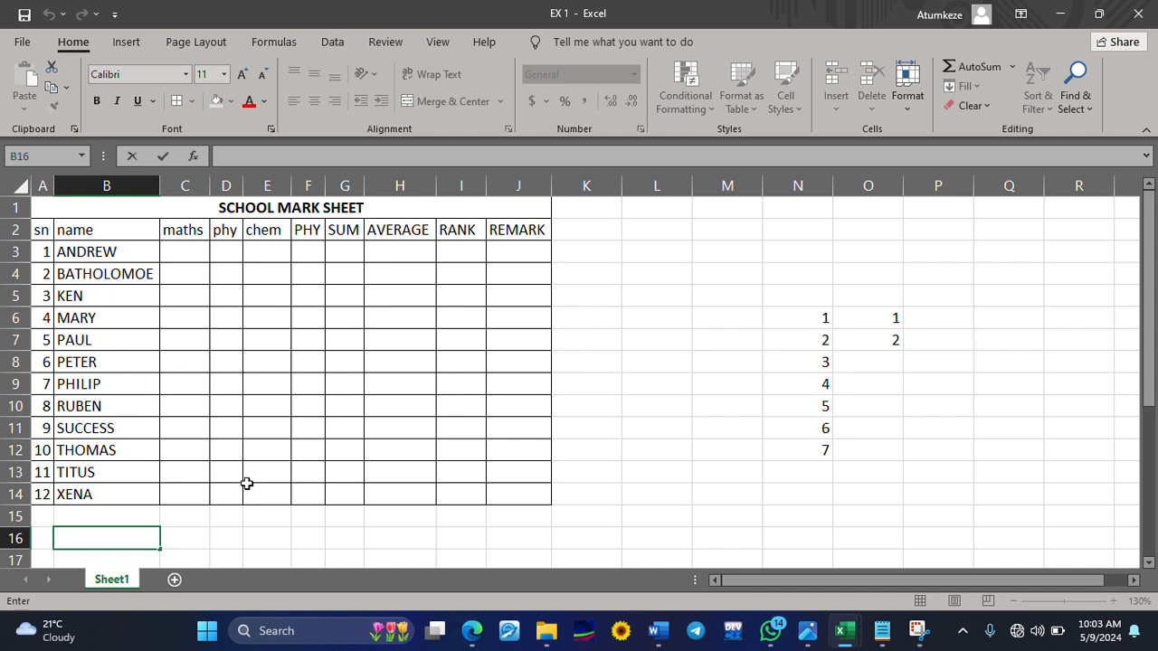
Step: Enter the maths marks 12, 7, 13 and 10 in cells C3 to C6
click(184, 258)
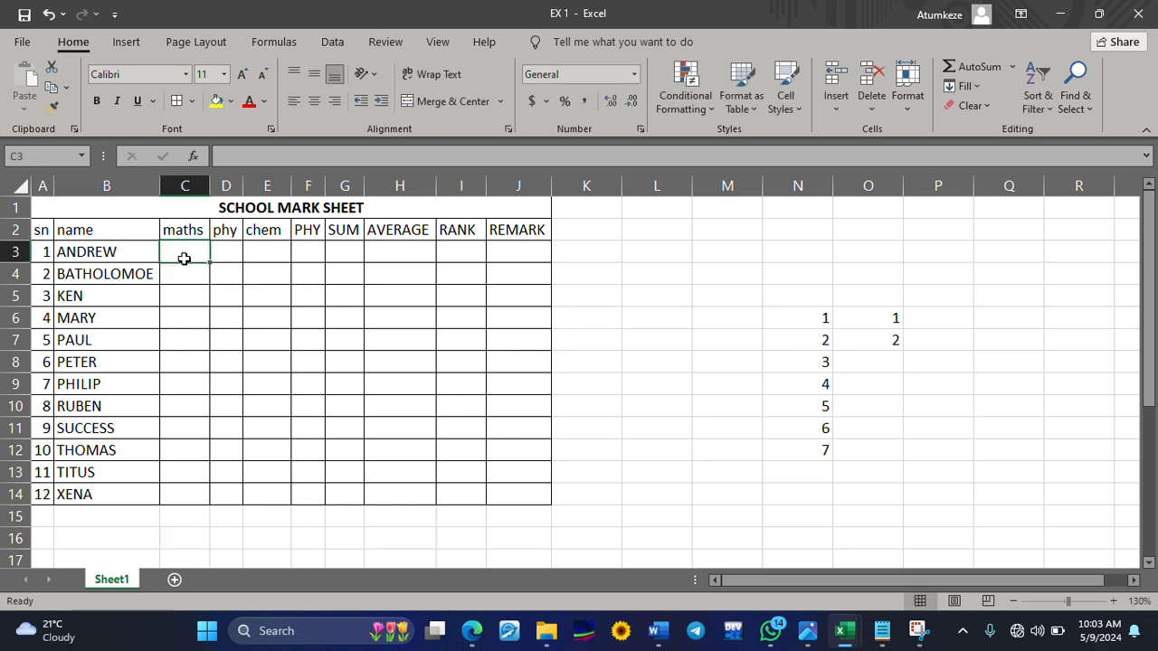
text(12)
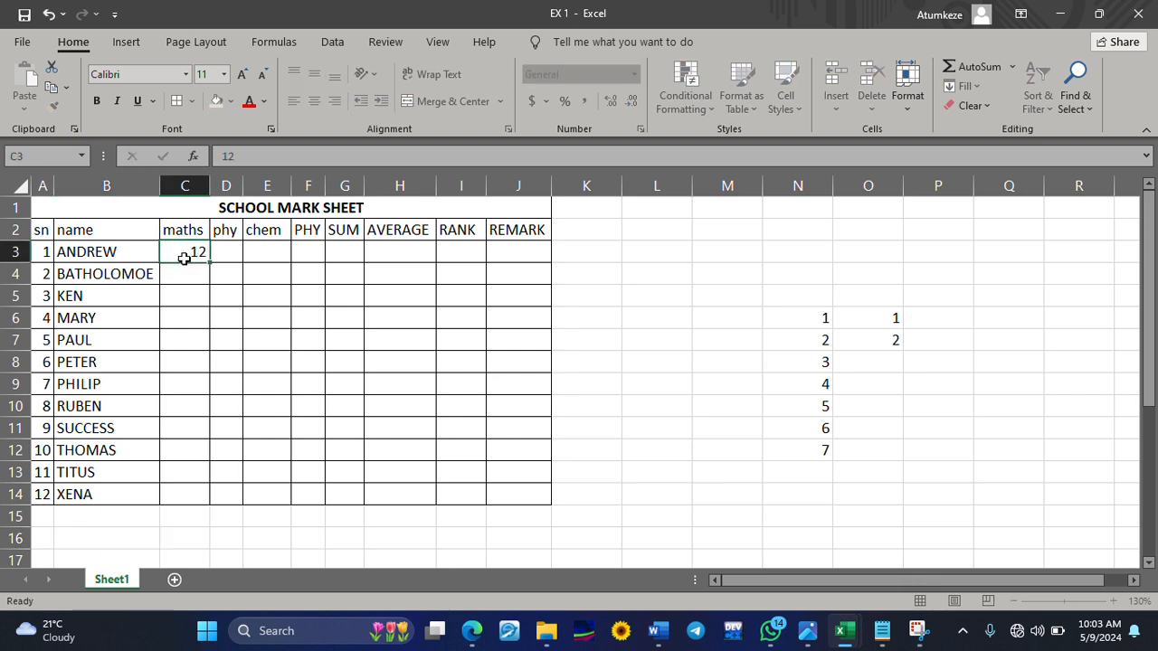
key(Return)
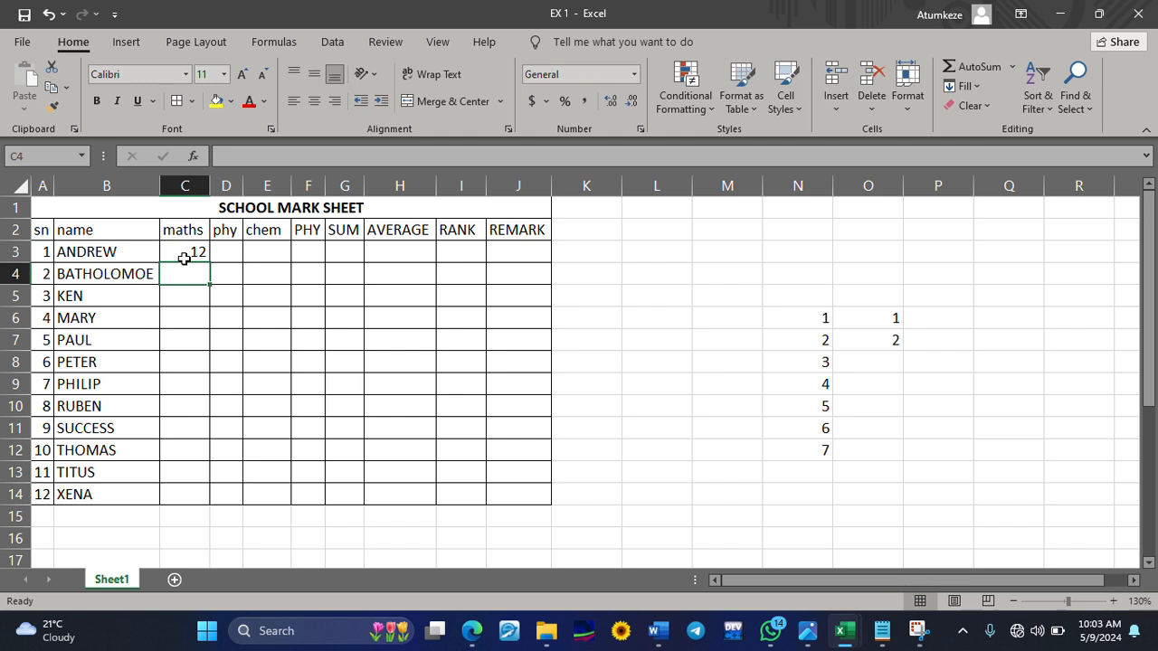
text(7)
key(Return)
text(13)
key(ctrl+Return)
key(Return)
text(10)
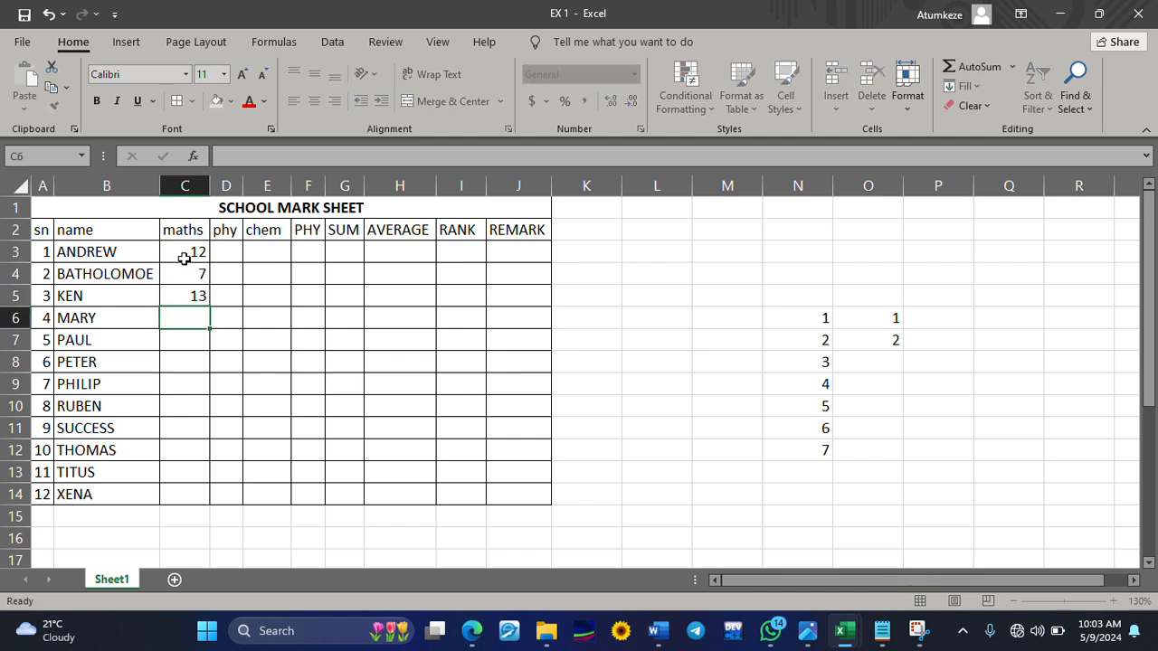
key(Return)
Step: Enter the maths marks 13, 17, 8 and 9 in cells C7 to C10
text(13)
key(ctrl+Return)
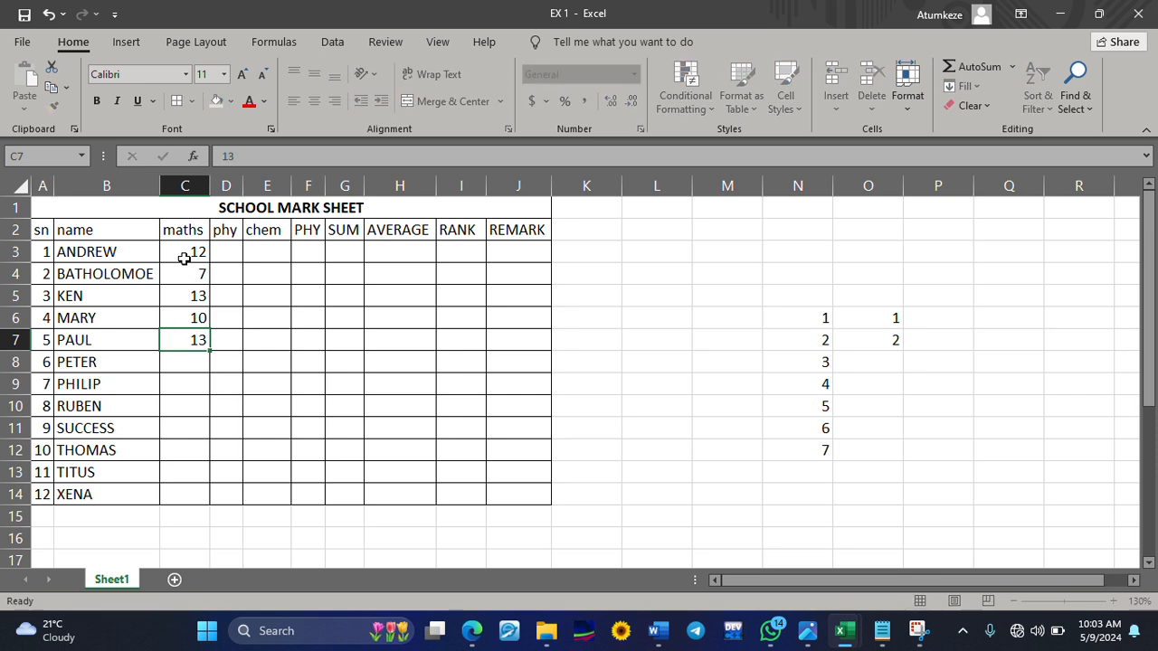
key(Return)
text(17)
key(Return)
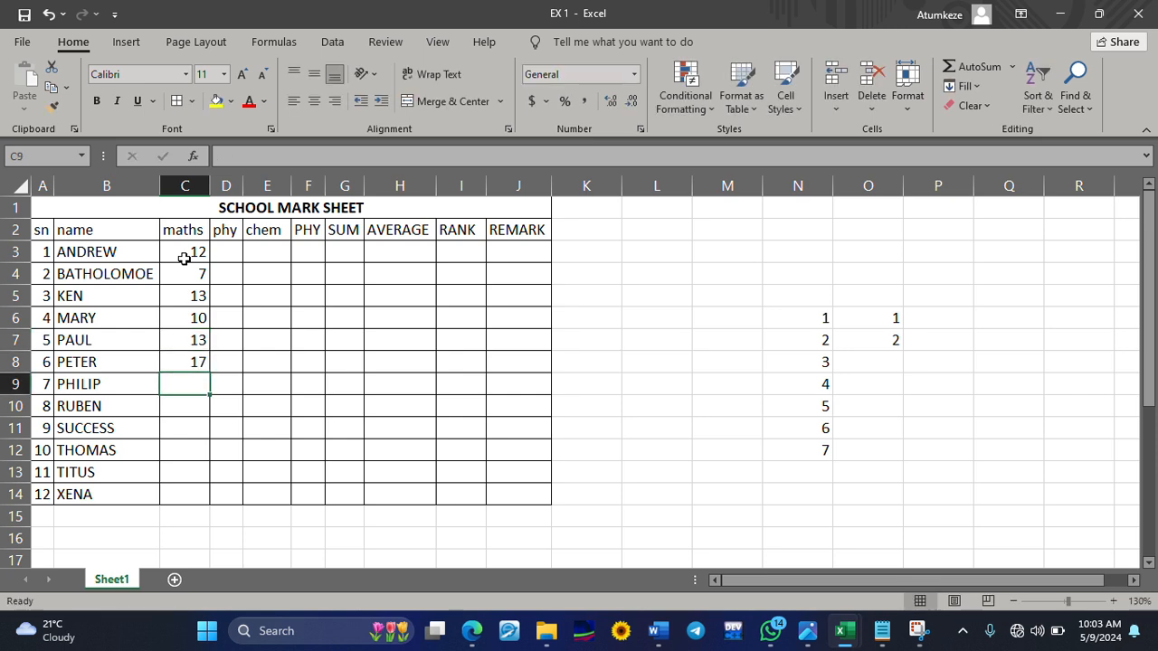
text(8)
key(Return)
text(9)
key(Return)
Step: Complete the maths column with the marks 11, 13, 16 and 2 in cells C11 to C14
text(11)
key(Return)
text(13)
key(Return)
text(16)
key(ctrl+Return)
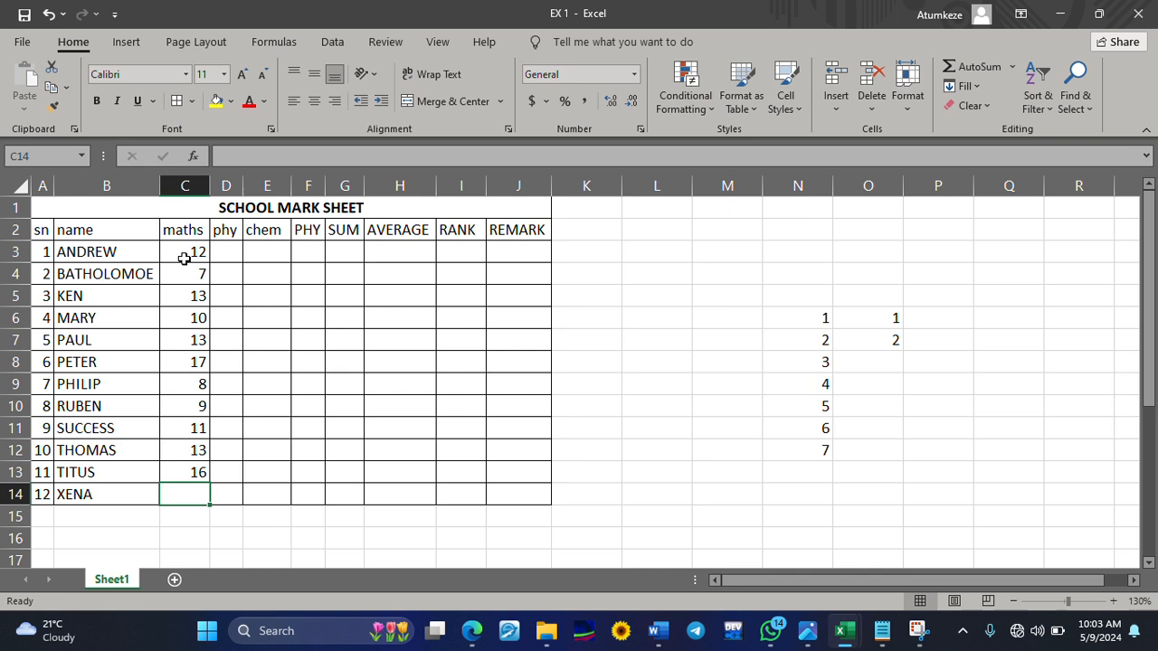
text(2)
key(Tab)
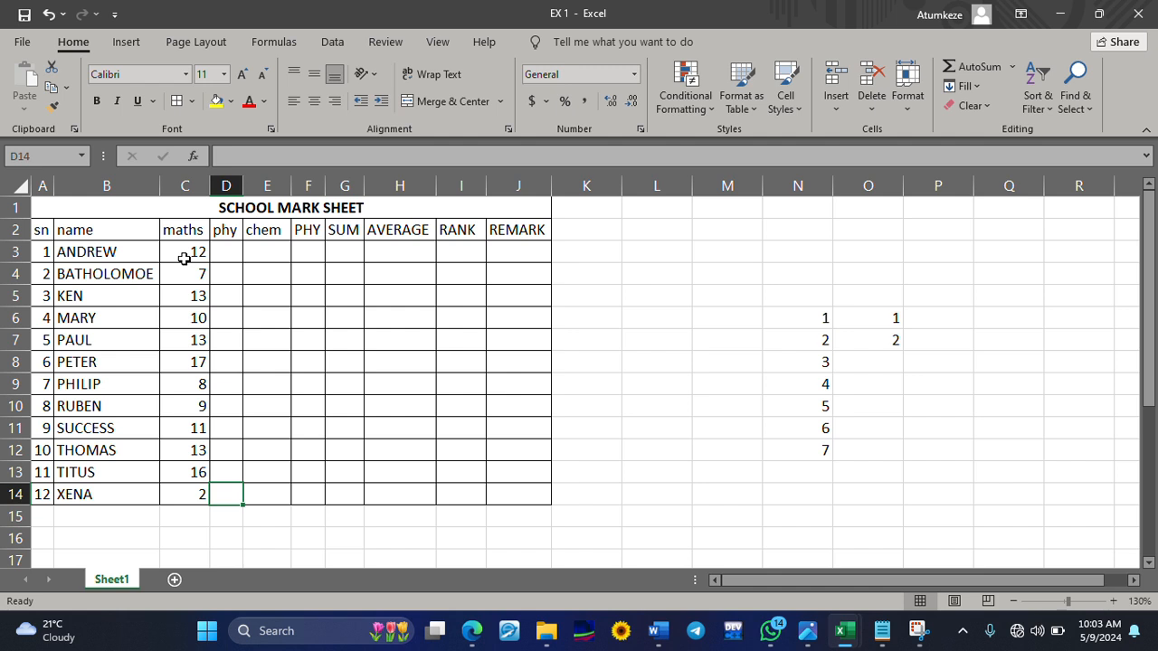
Step: Enter the phy marks from the last student upward: 12 in D14, 13 in D13 and 9 in D12
text(2)
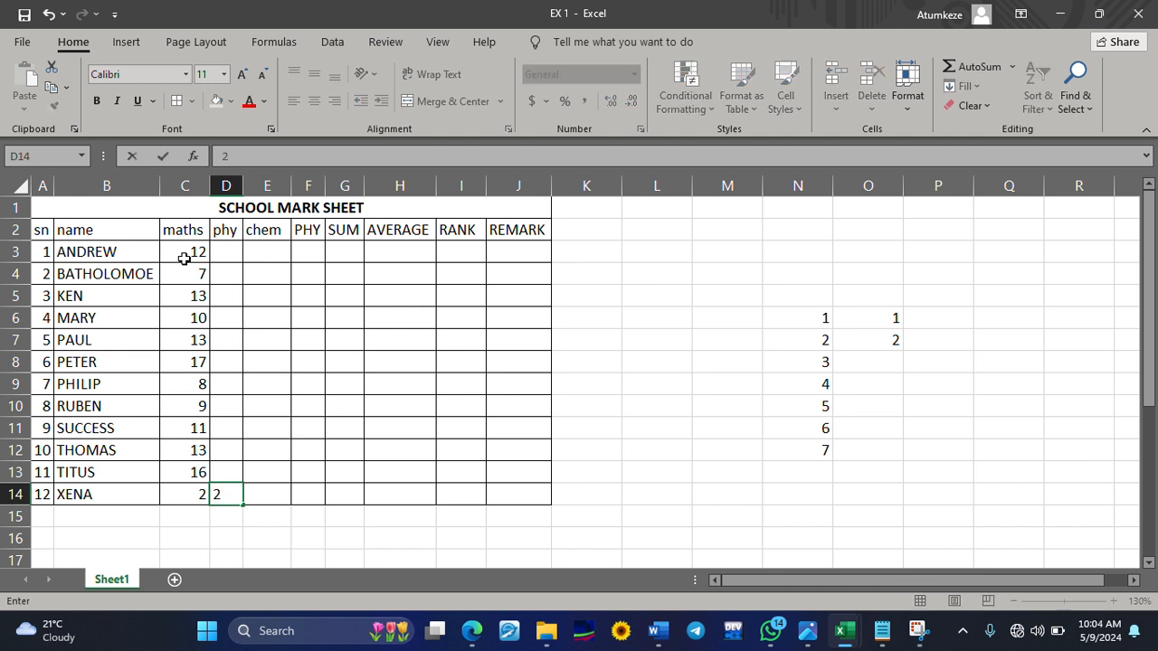
key(BackSpace)
text(12)
key(Tab)
key(Up)
key(Left)
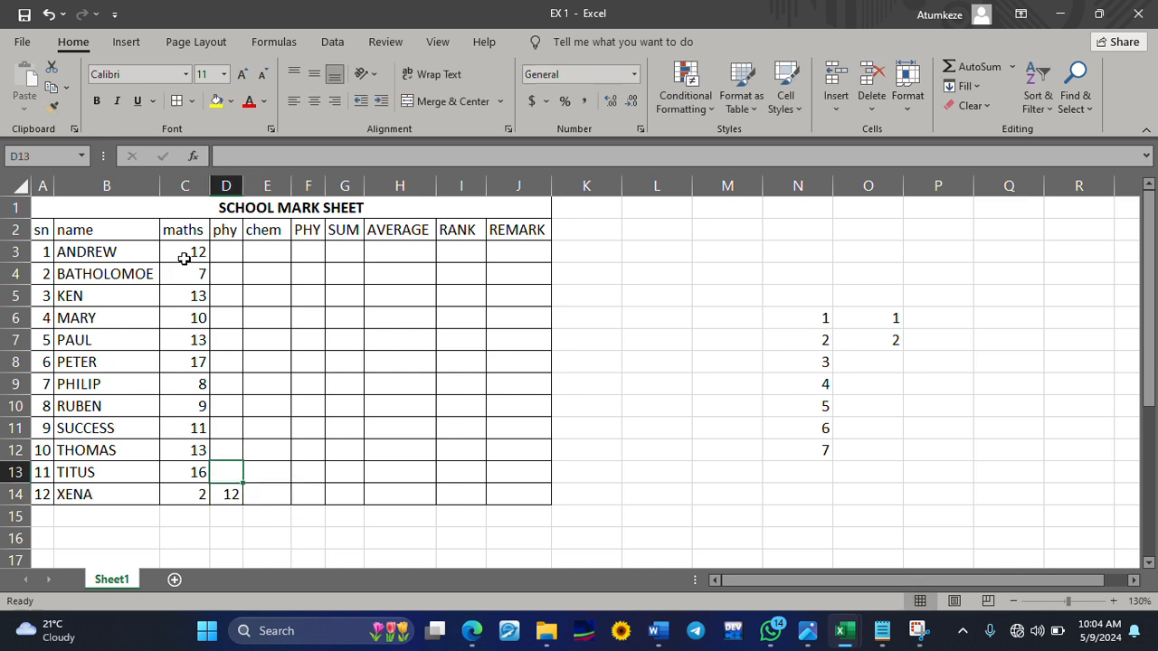
text(13)
key(Tab)
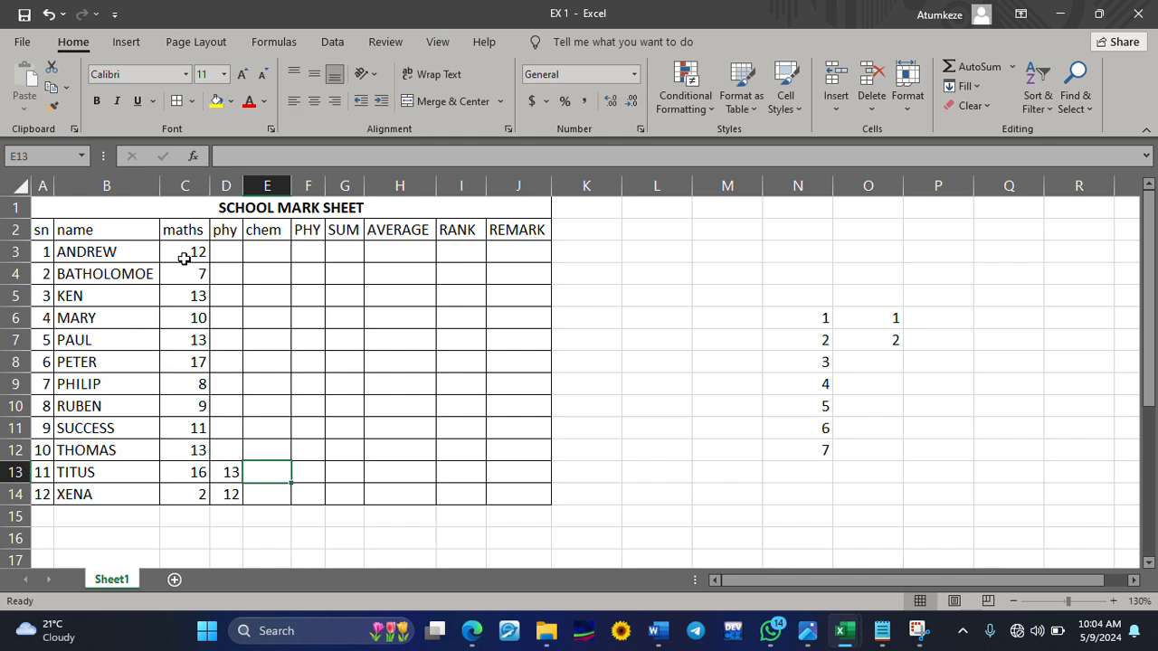
key(Up)
key(Left)
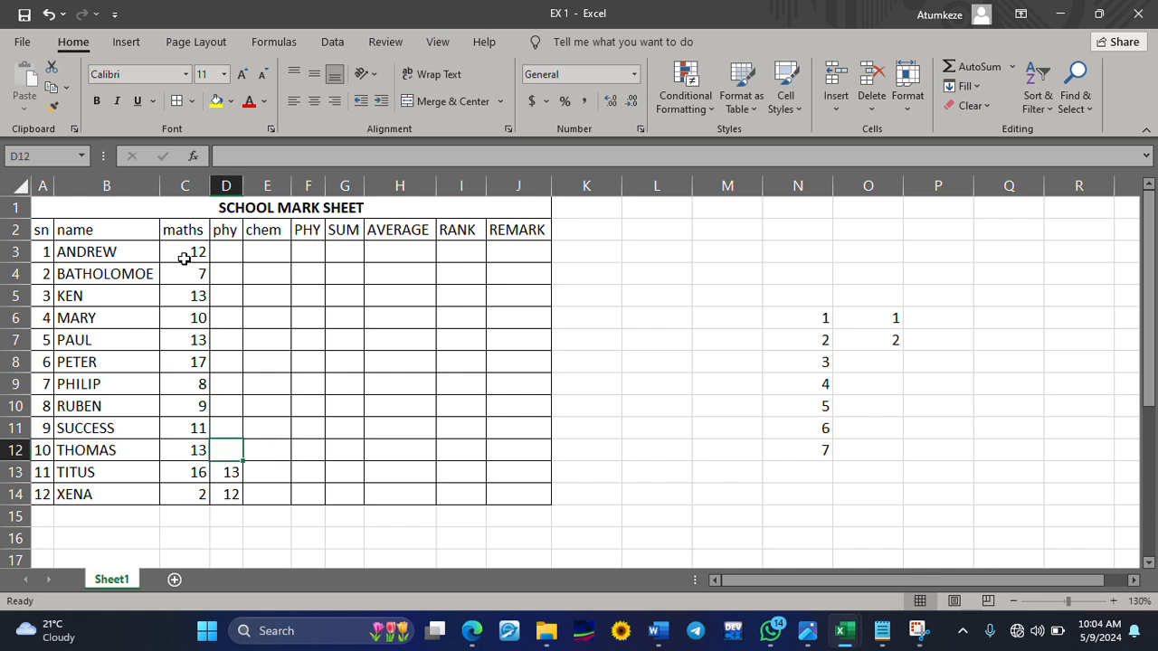
text(9)
key(Up)
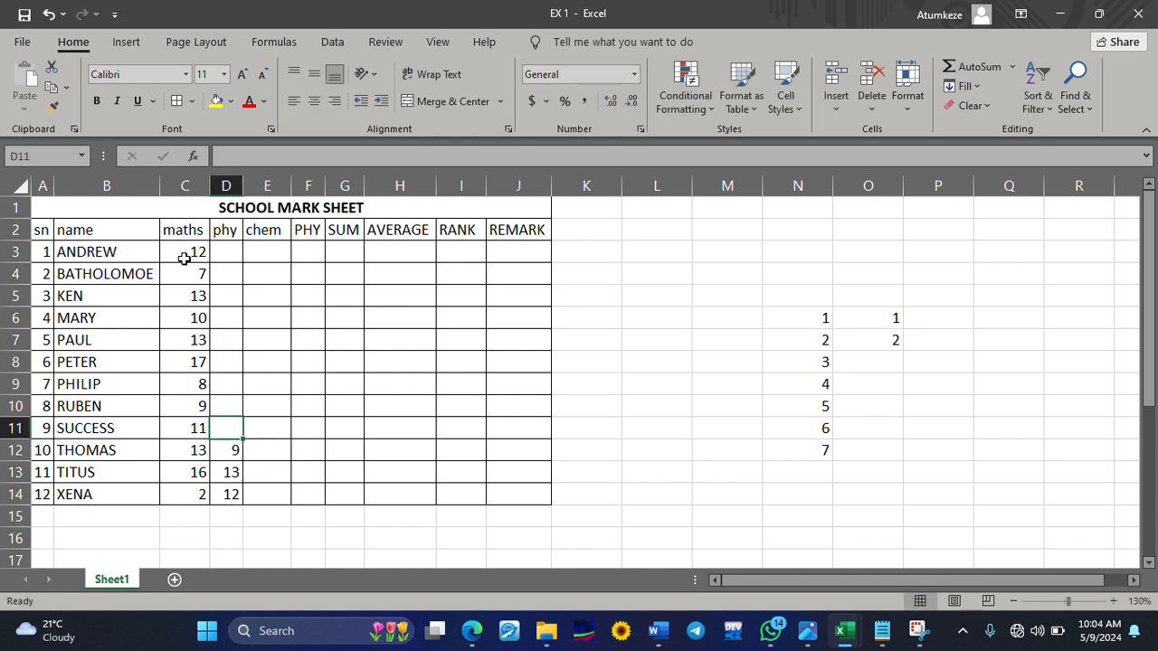
Step: Enter the phy marks 13 in D11, 15 in D10, 9 in D9 and 8 in D8
text(13)
key(Up)
text(15)
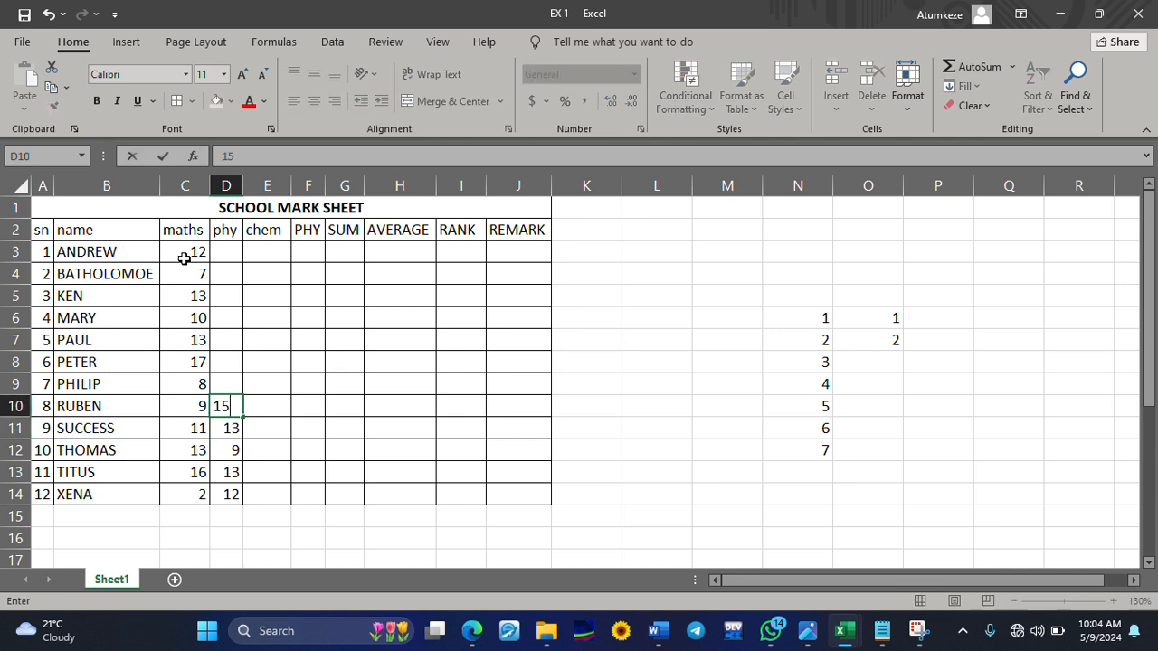
key(Up)
text(9)
key(Up)
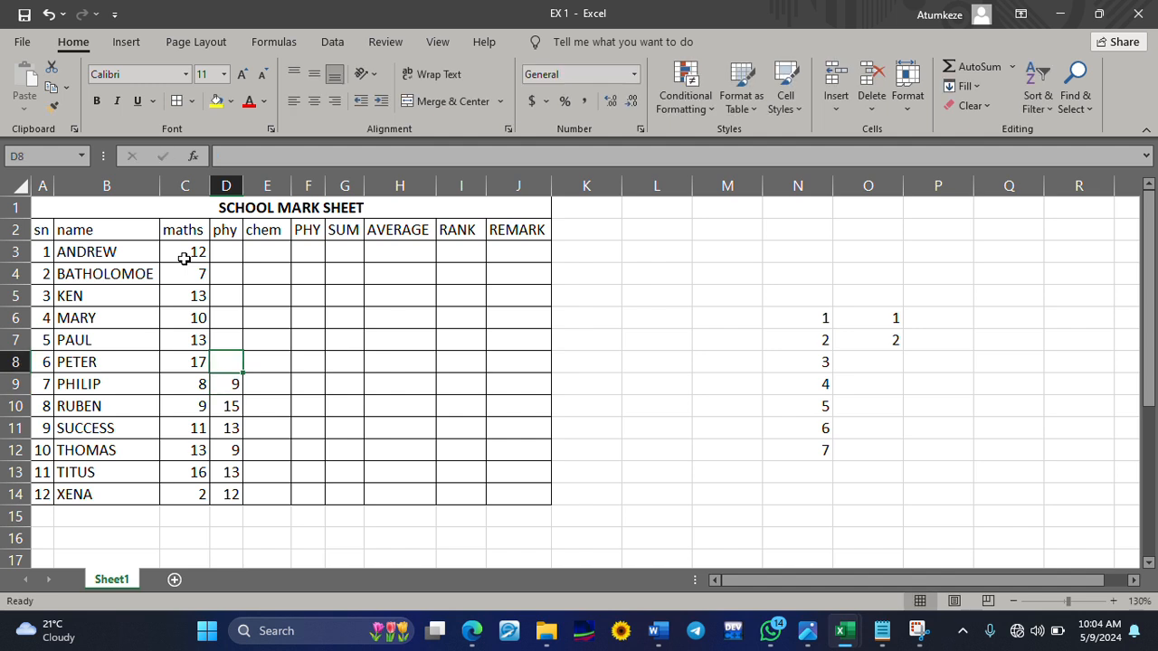
text(8)
key(Up)
Step: Complete the phy column with 7 in D7, 15 in D6, 10 in D5, 9 in D4 and 8 in D3
text(7)
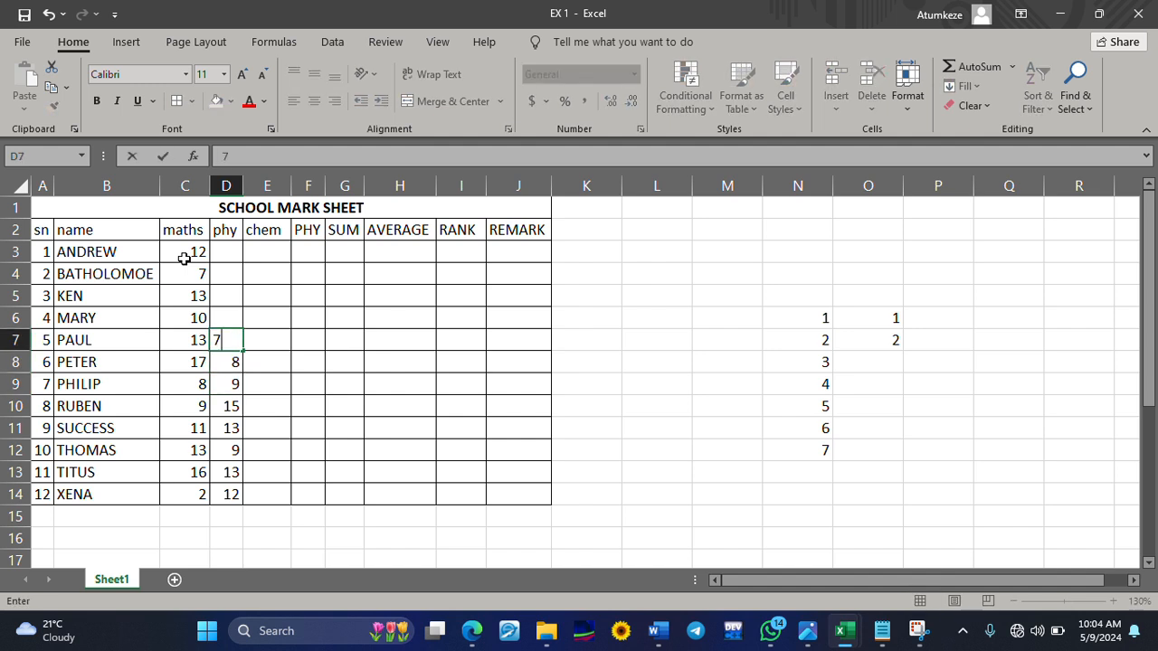
key(Up)
text(15)
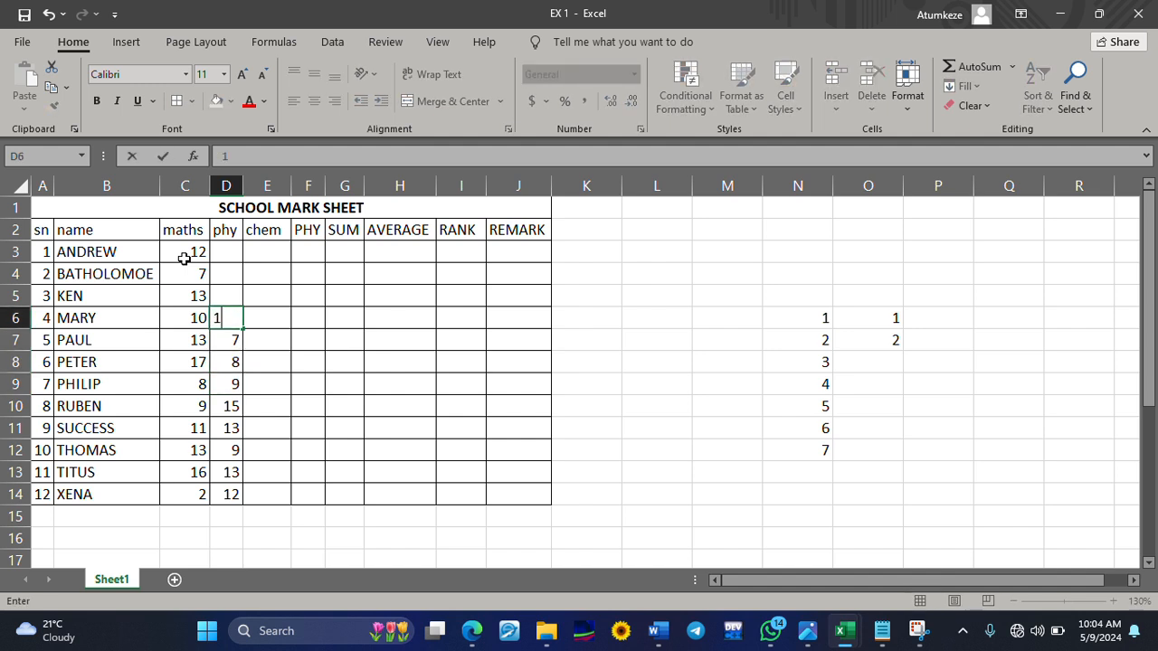
key(Up)
text(10)
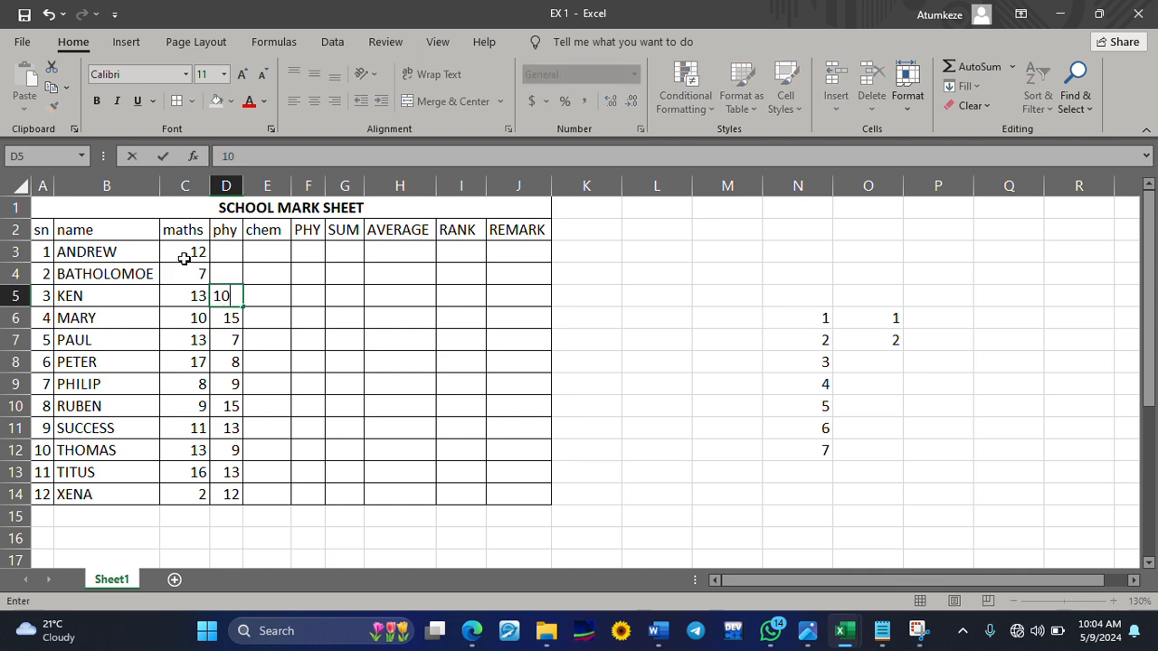
key(Up)
text(9)
key(Up)
text(8)
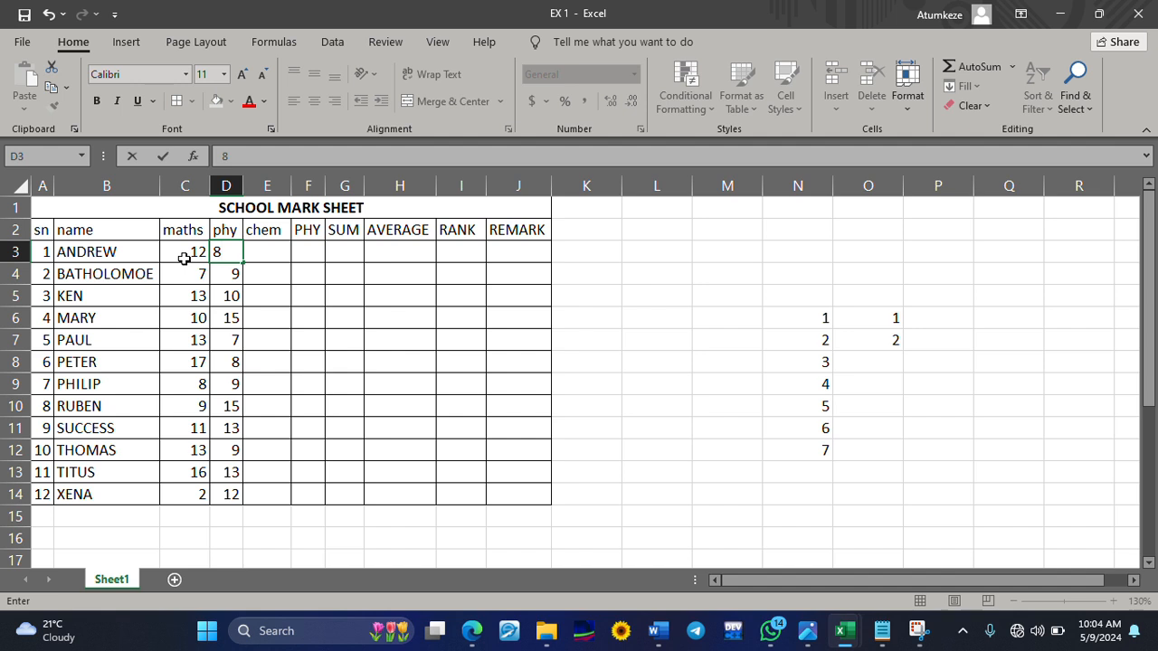
Step: Enter the chem marks 14, 17 and 15 for the first three students in cells E3 to E5
key(Right)
text(14)
key(Return)
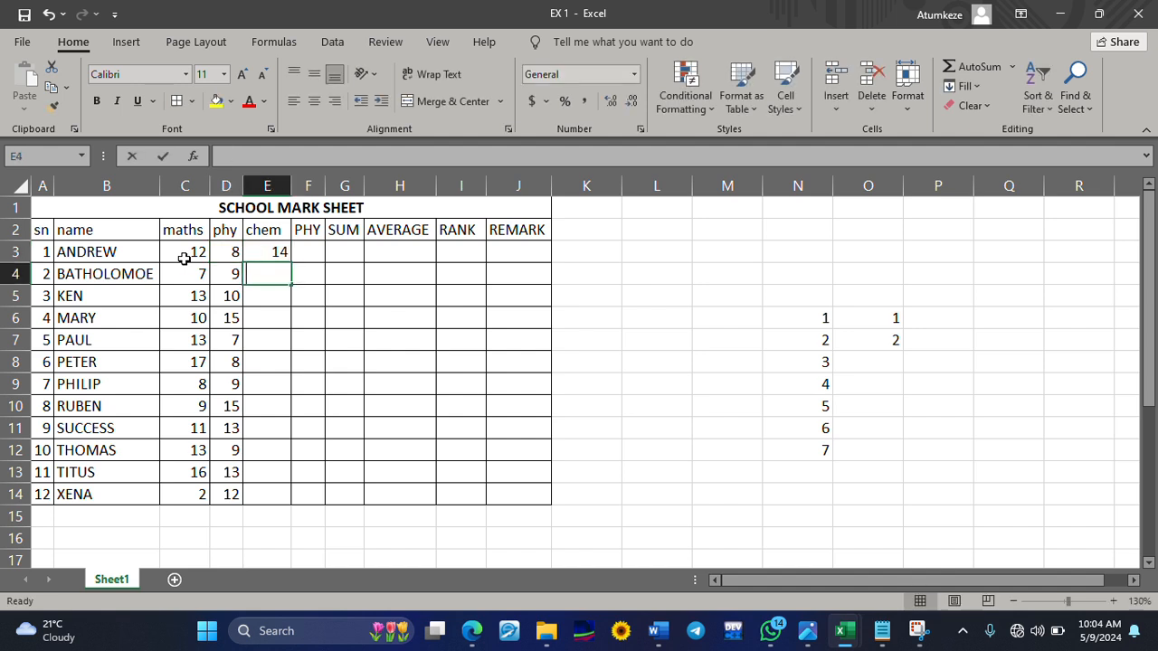
text(17)
key(Return)
text(1)
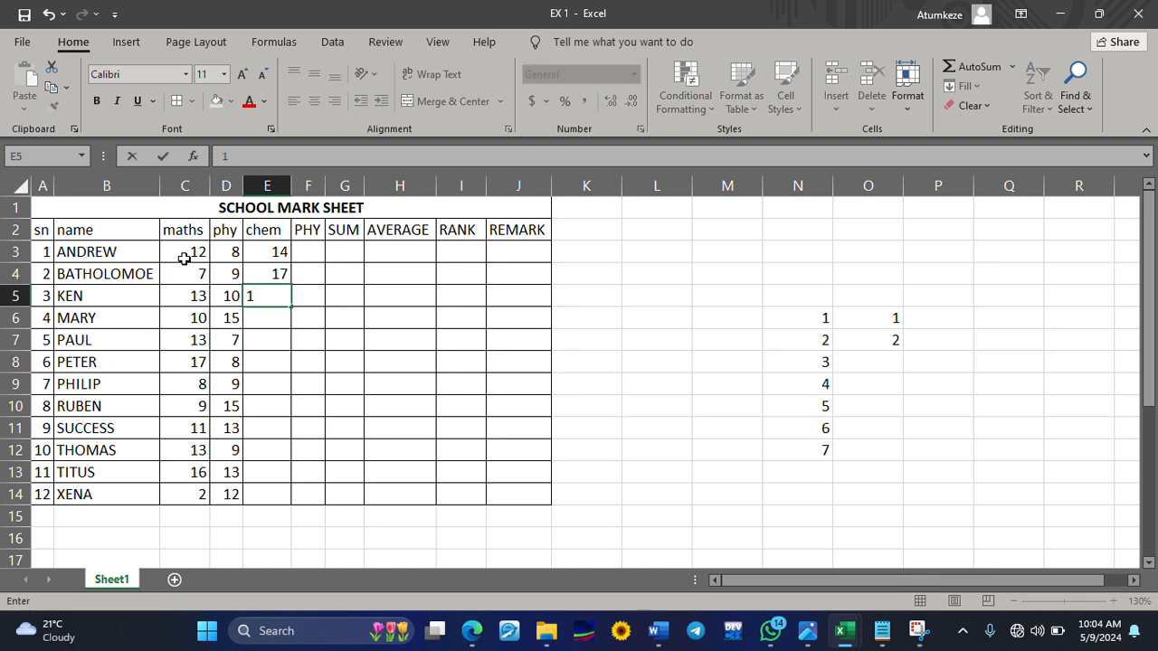
text(5)
key(Return)
Step: Continue the chem column with the marks 16, 18 and 16 in cells E6 to E8
text(16)
key(Return)
text(18)
key(Return)
text(1)
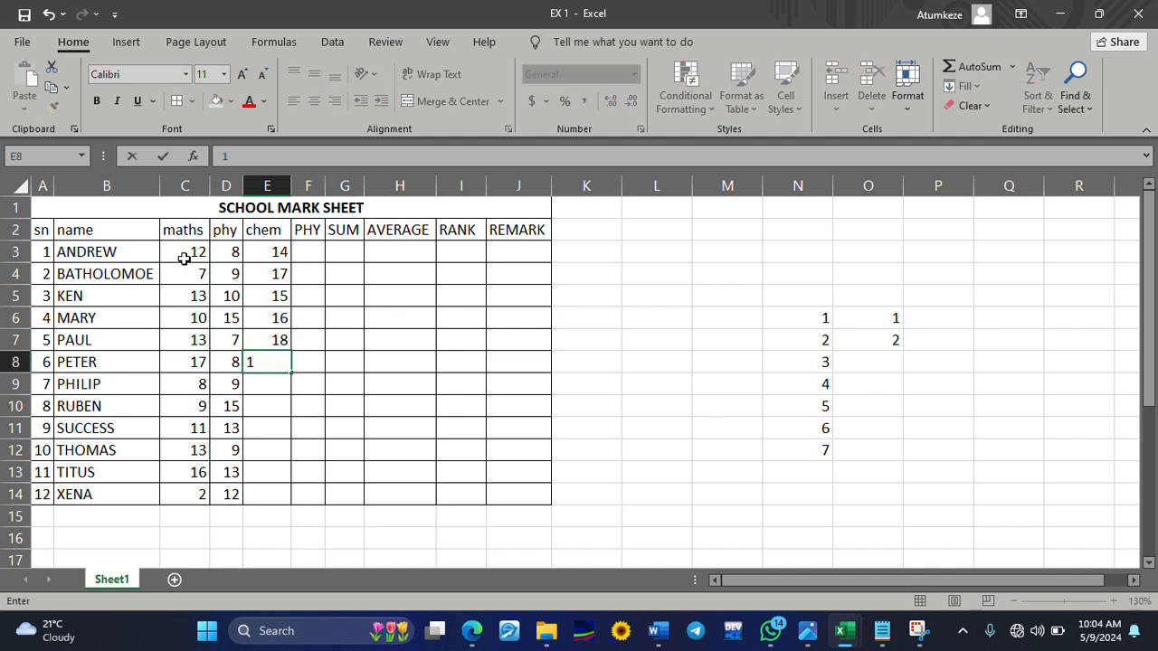
text(6)
key(Return)
Step: Enter the chem marks 19 in E9, 12 in E10 and 14 in E11
text(1)
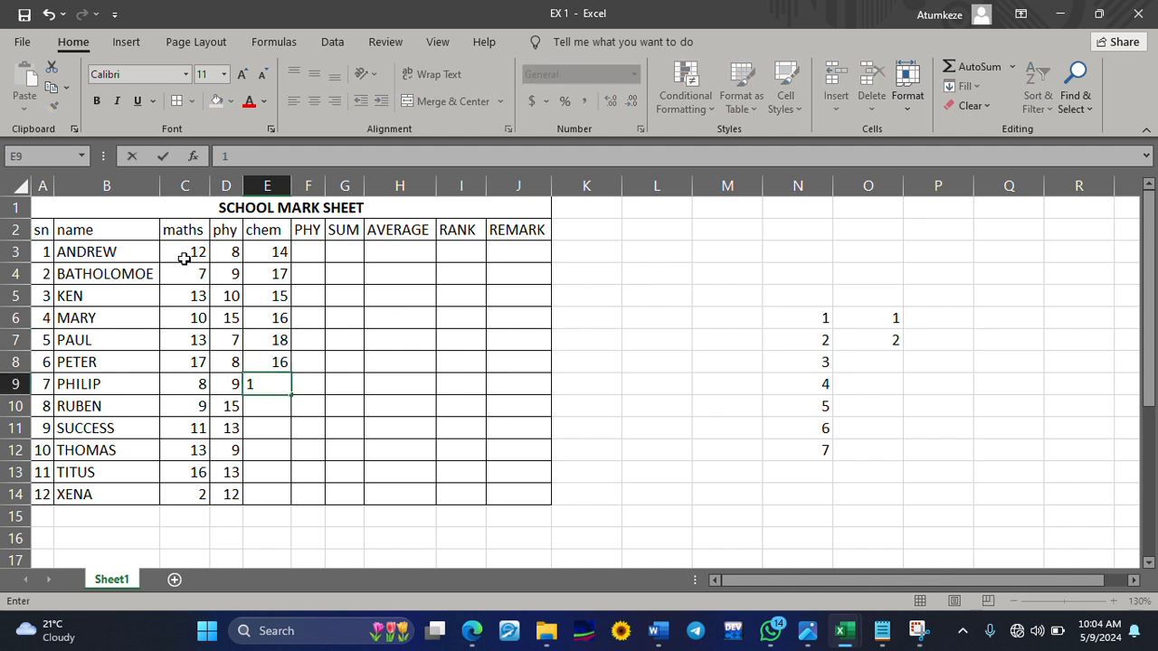
text(9)
key(Return)
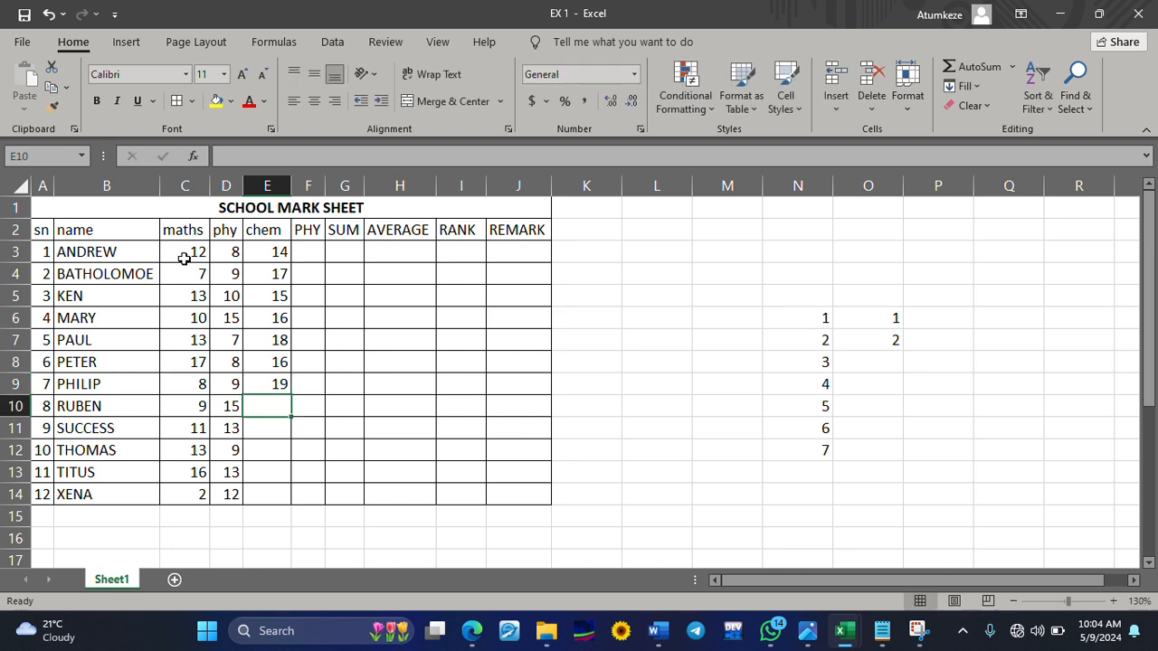
text(122)
key(BackSpace)
key(Return)
text(14)
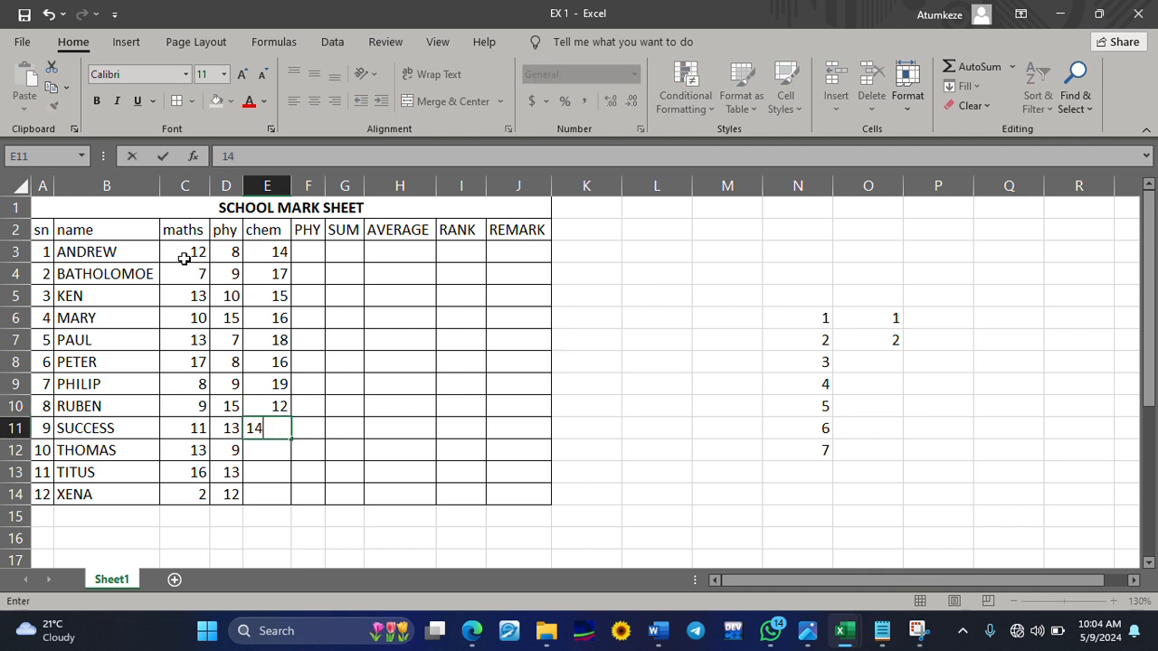
key(Return)
Step: Complete the chem column with the marks 15, 16 and 12 in cells E12 to E14
text(15)
key(Return)
text(`6)
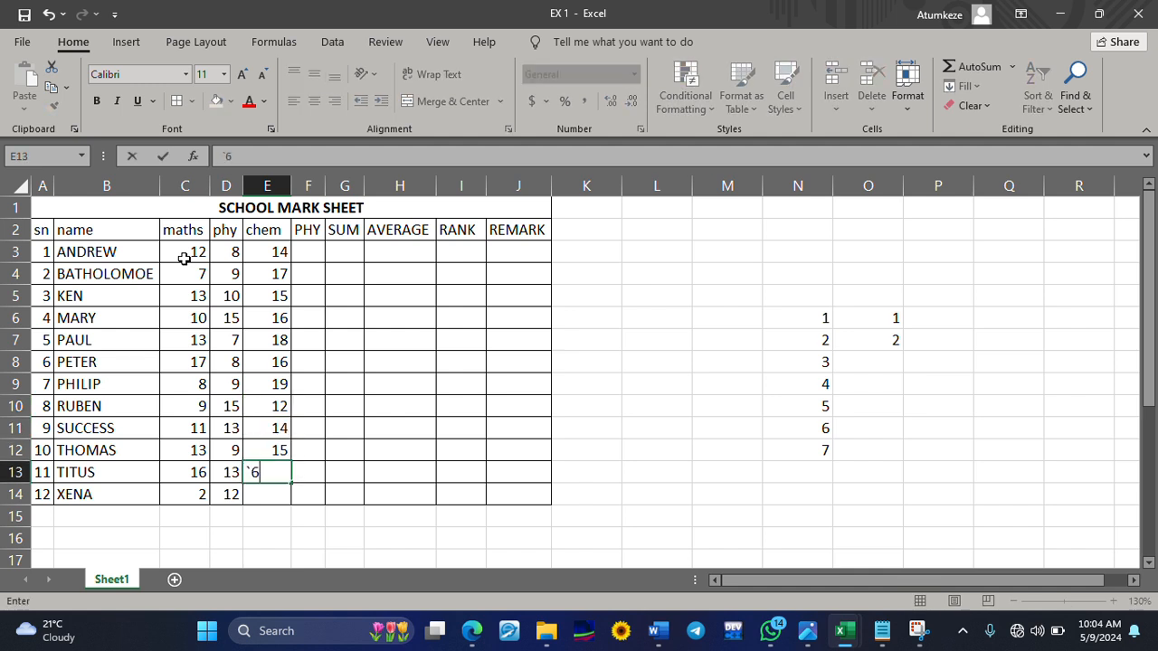
key(Return)
key(Up)
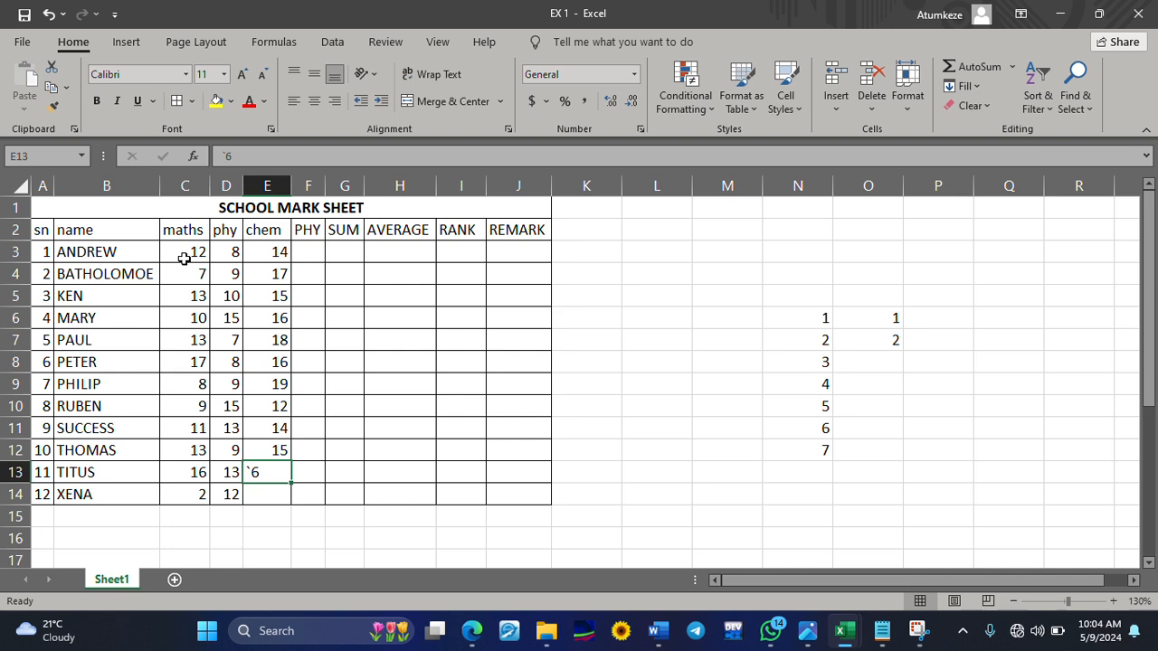
text(16)
key(Return)
text(12)
key(Tab)
Step: Fill column F from the last student upward: 16 in F14, 9 in F13, 8 in F12 and 9 in F11
text(16)
key(Up)
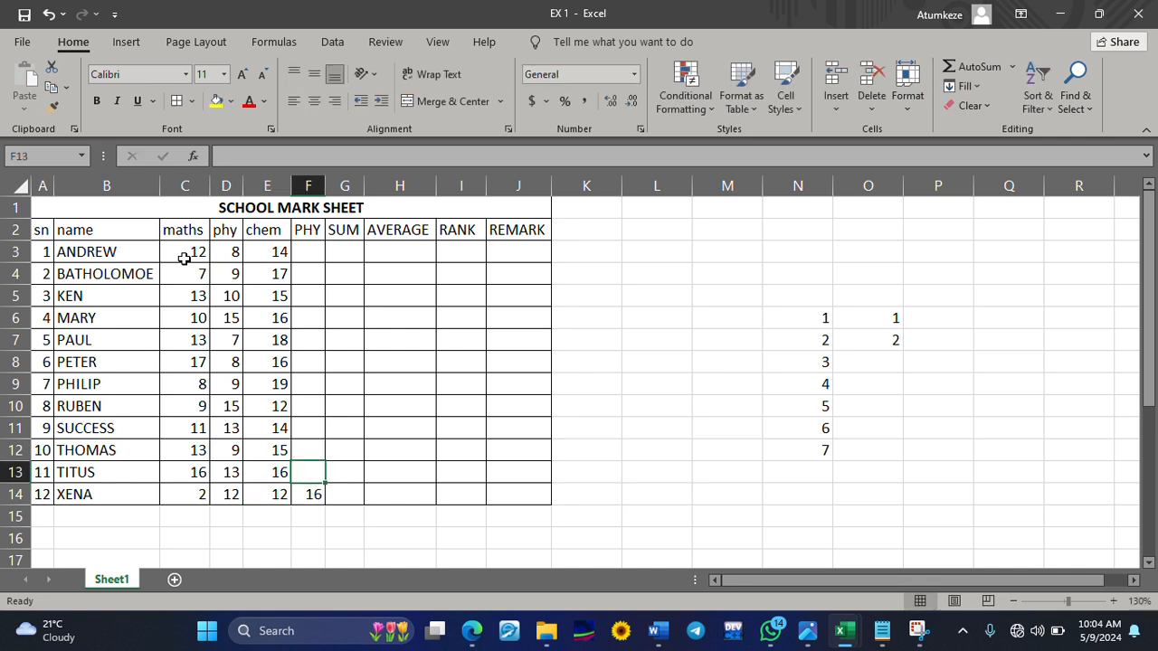
text(9)
key(Up)
text(8)
key(Up)
text(9)
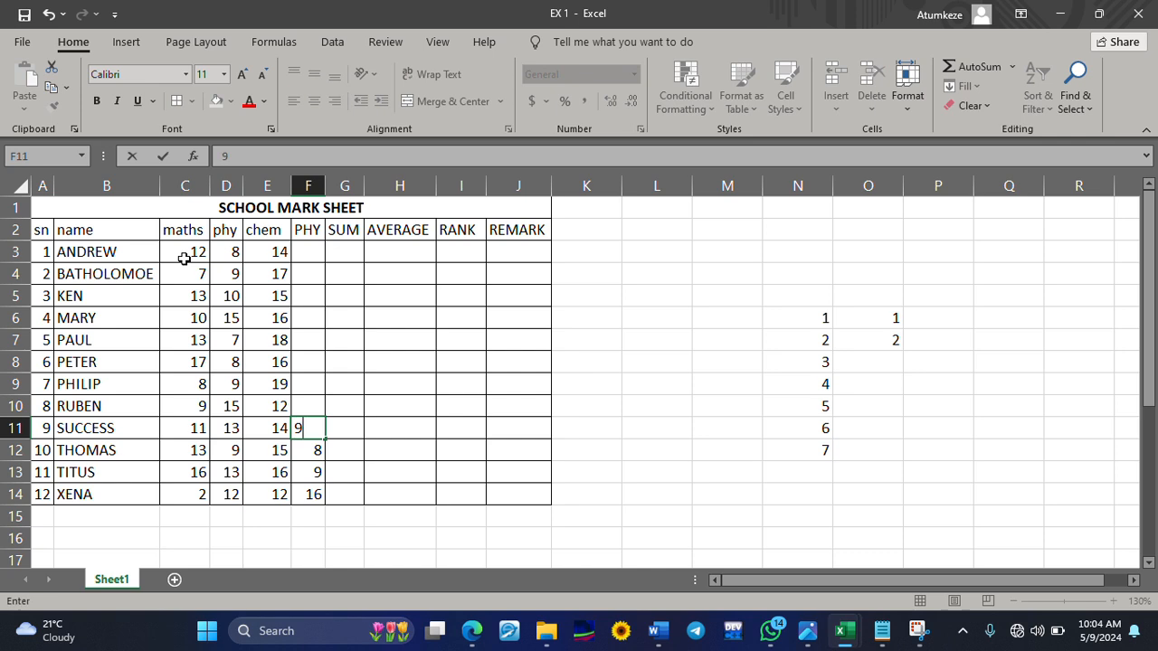
key(Up)
Step: Enter the column F marks 8 in F10, 12 in F9 and 10 in F8
text(8)
key(Up)
text(12)
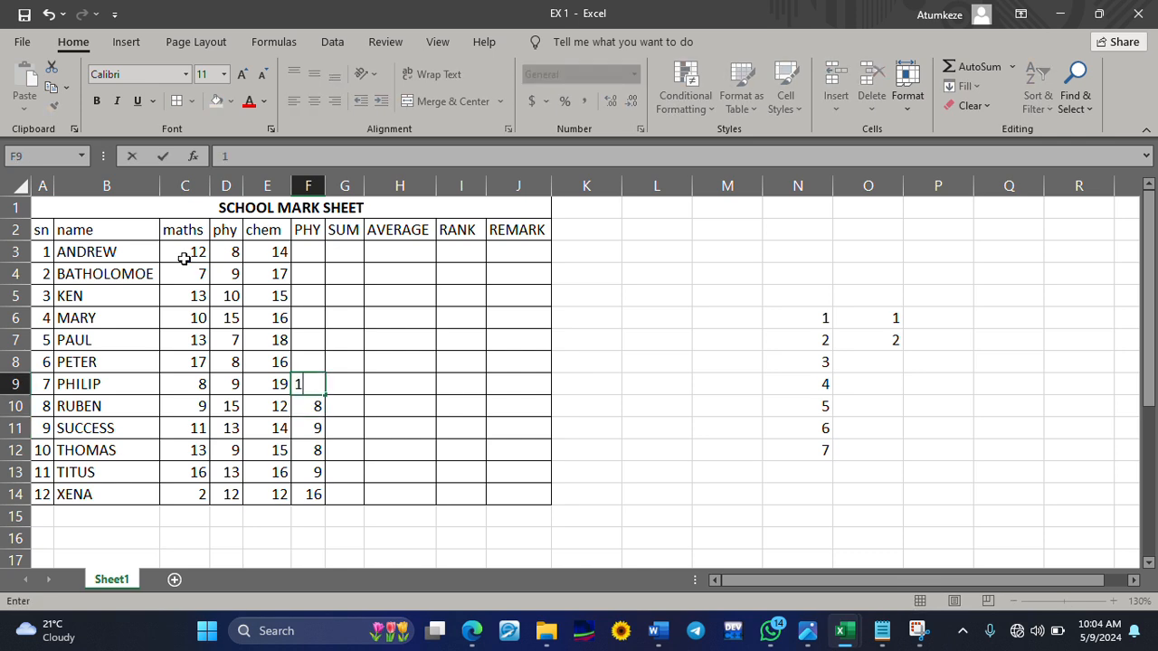
key(Up)
text(10)
key(Up)
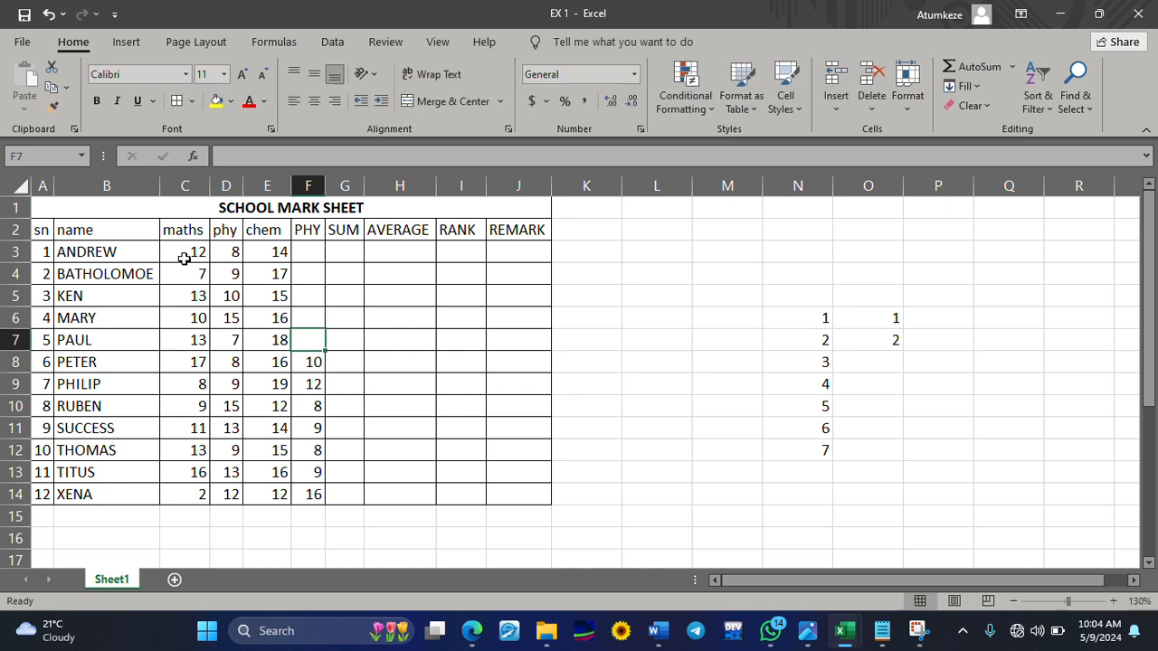
Step: Complete the column F marks with 9 in F7, 8 in F6, 10 in F5, 14 in F4 and 18 in F3
text(9)
key(Up)
text(8)
key(Up)
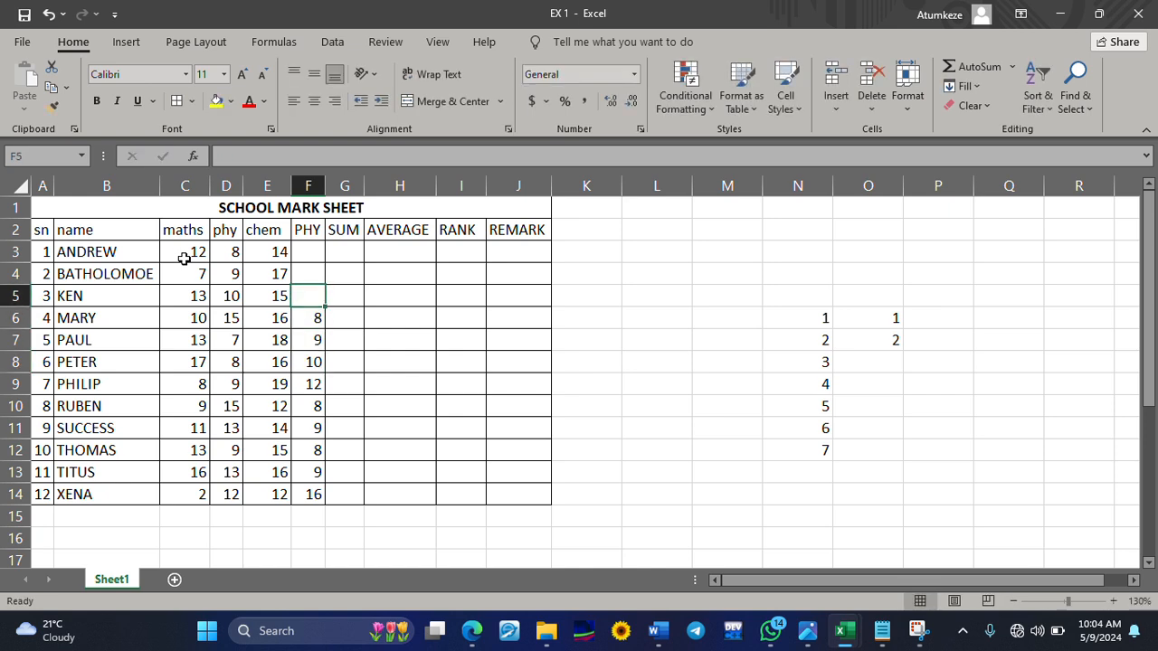
text(10)
key(Up)
text(14)
key(Up)
text(18)
key(Tab)
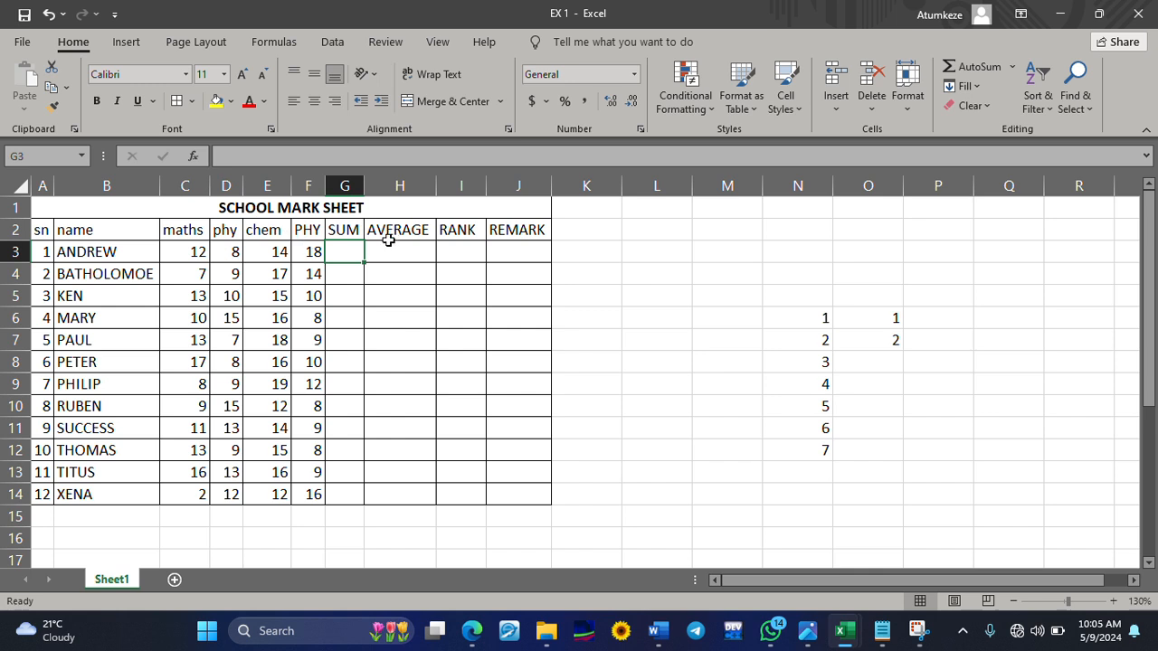
click(196, 251)
click(226, 252)
click(267, 252)
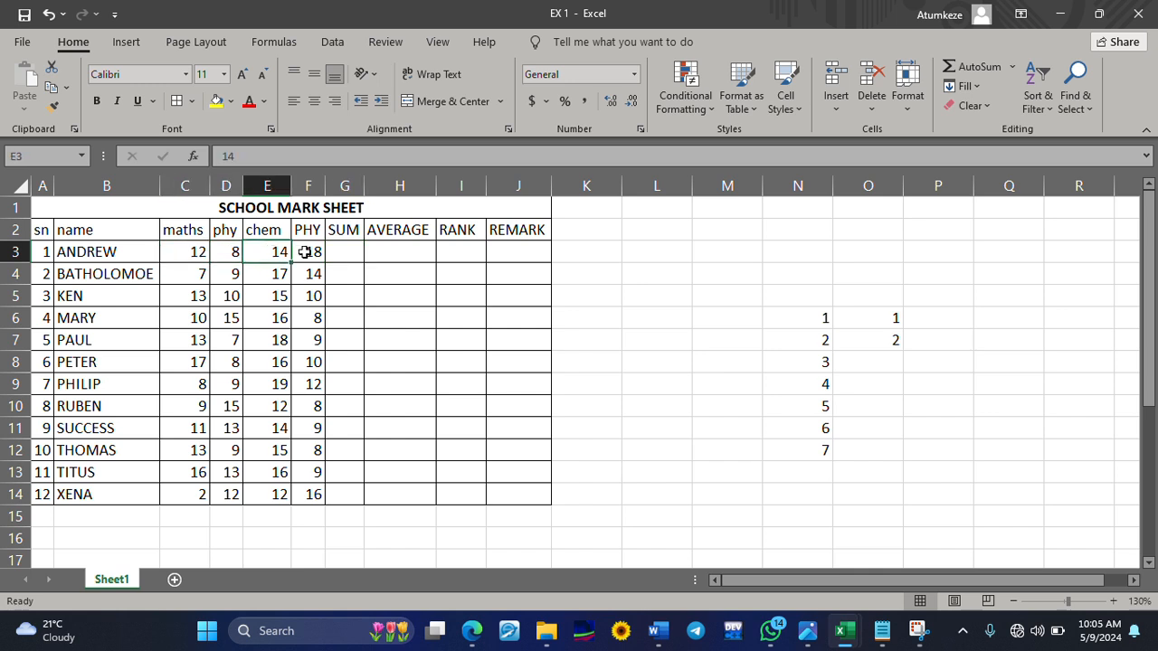
click(311, 253)
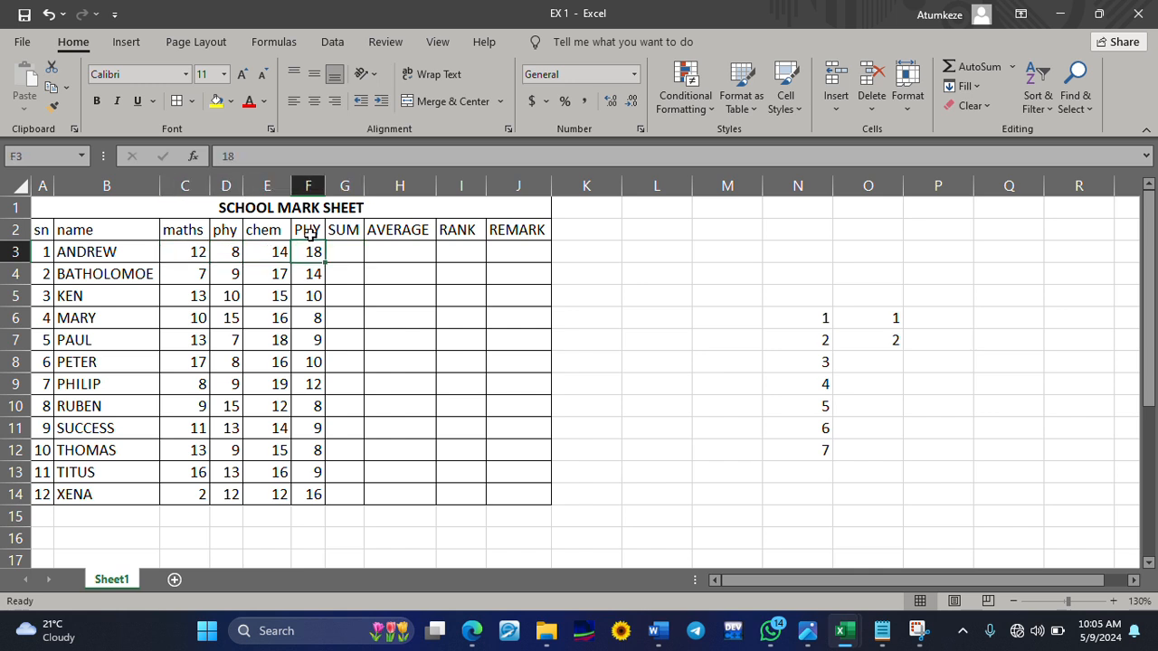
click(309, 233)
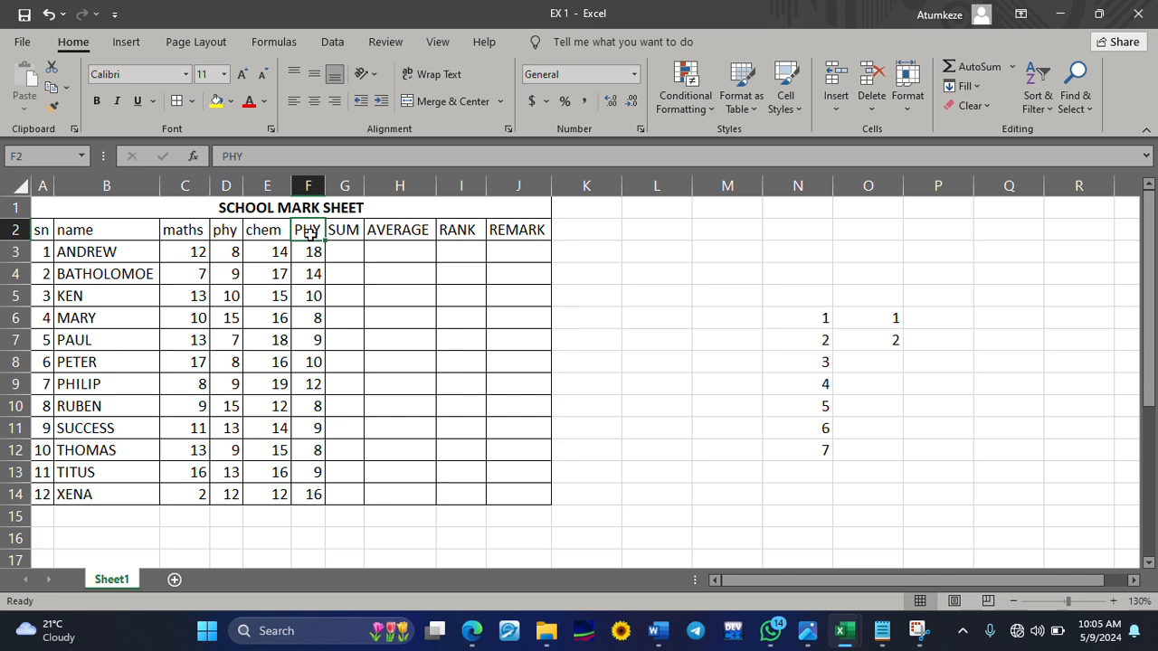
Step: Rename the chem header in cell E2 as econs
click(261, 228)
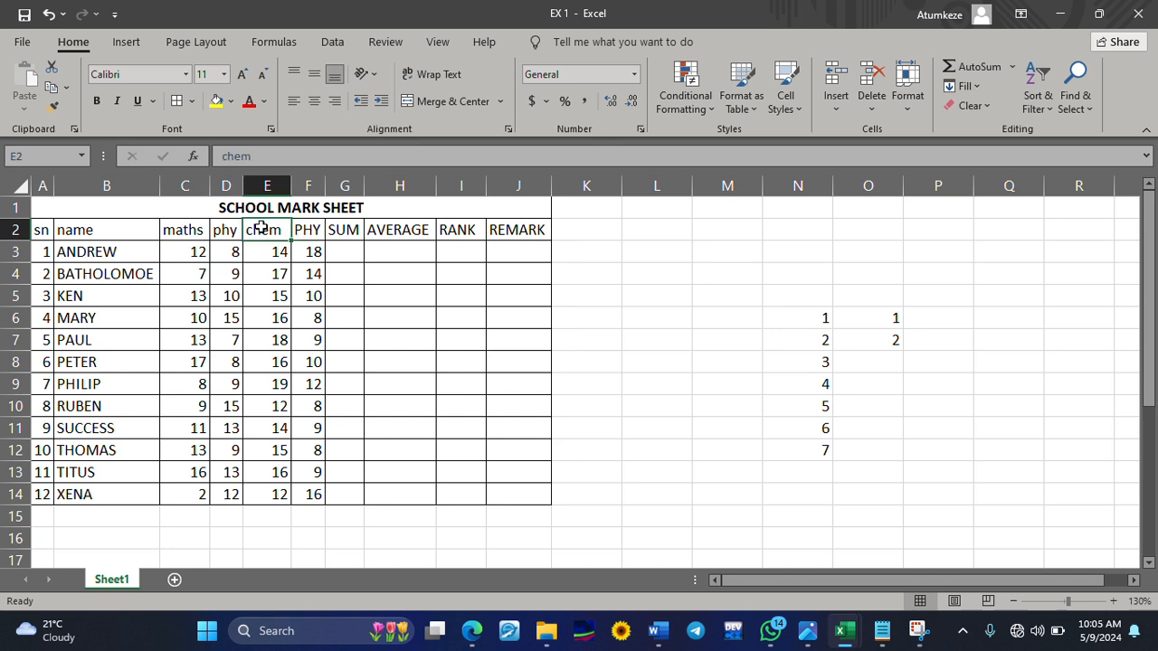
text(ECONO)
key(BackSpace)
key(BackSpace)
key(BackSpace)
key(BackSpace)
key(BackSpace)
text(econs)
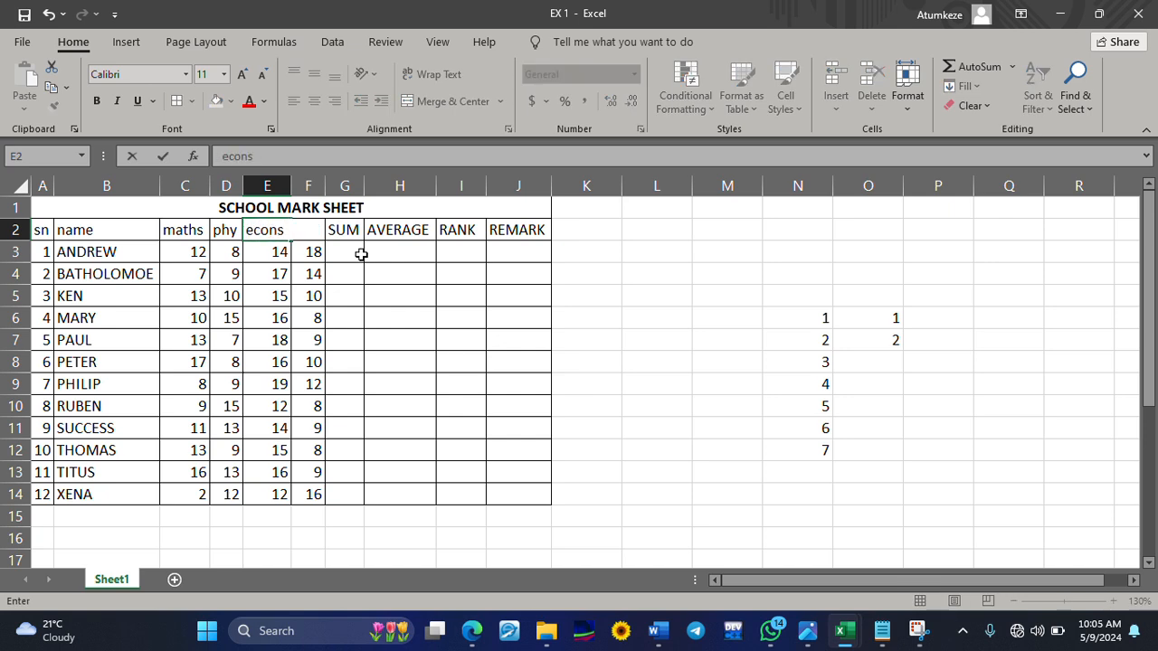
click(316, 260)
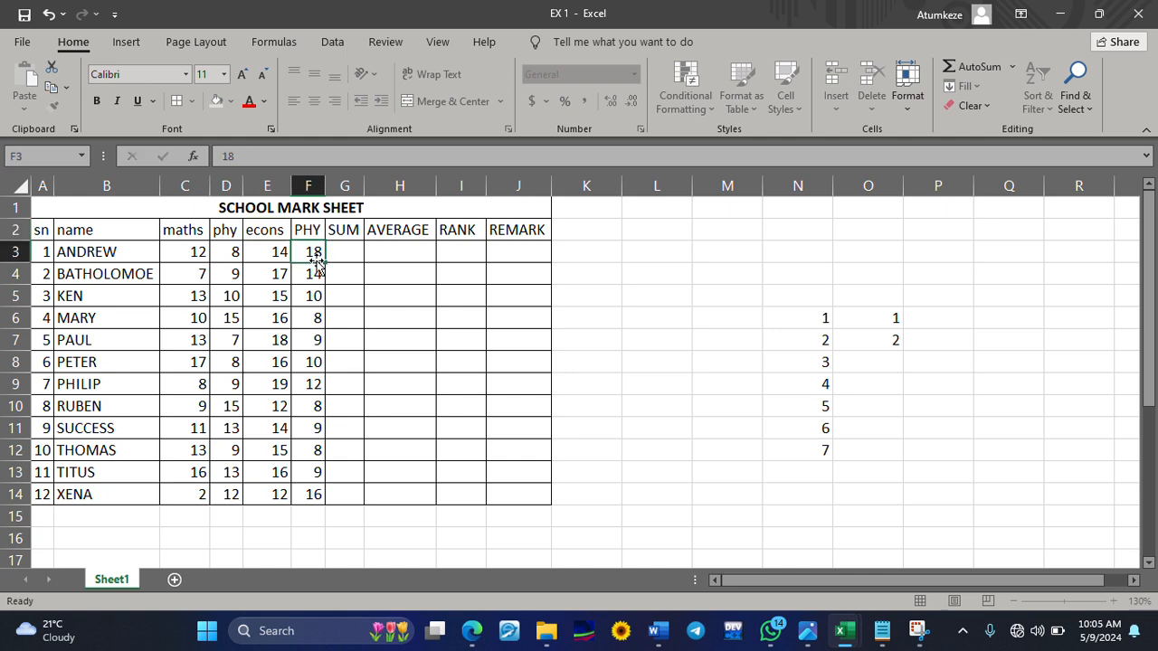
Step: Rename the duplicate PHY header in cell F2 as geo
click(309, 230)
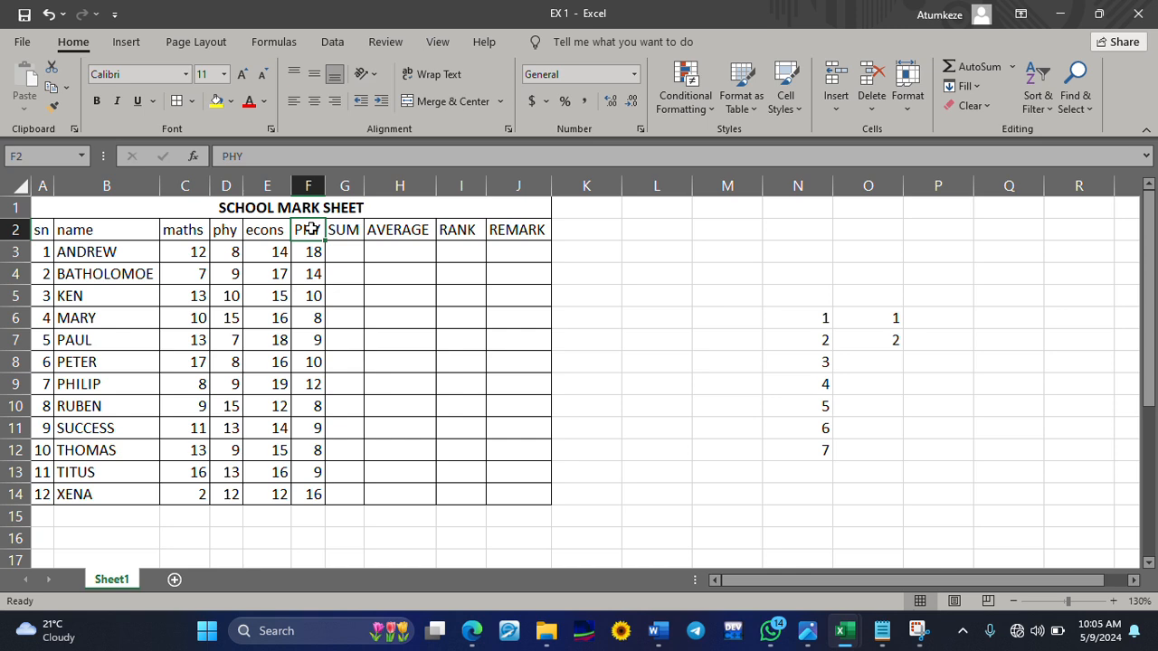
text(Ge)
key(BackSpace)
key(BackSpace)
text(G)
key(BackSpace)
text(geo)
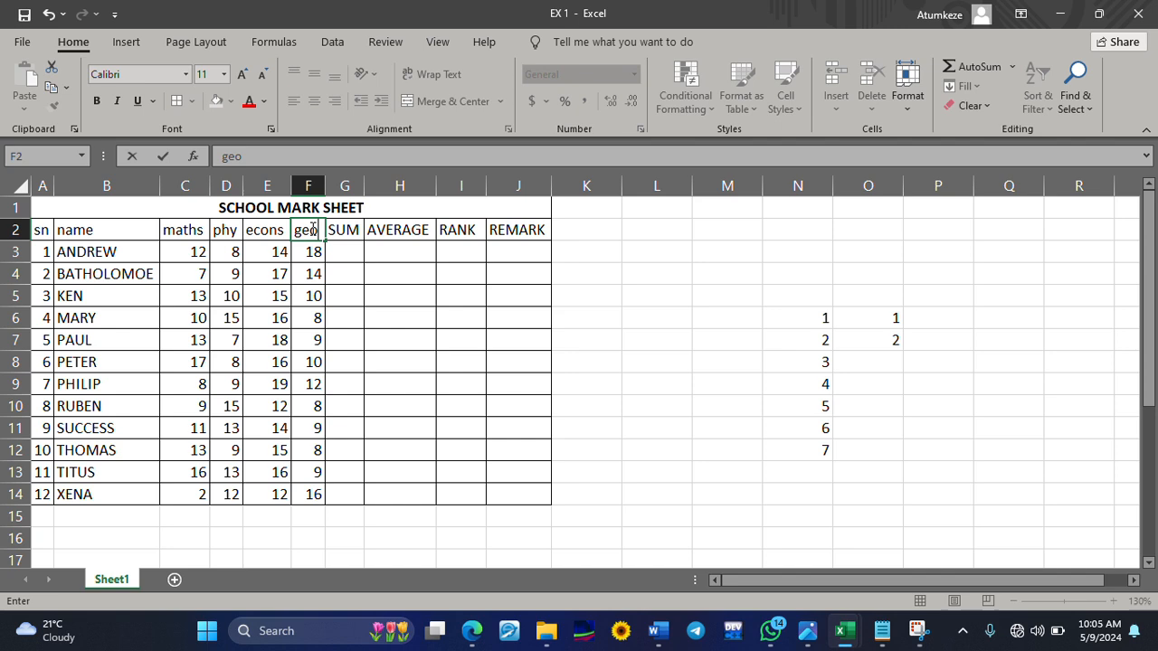
click(405, 295)
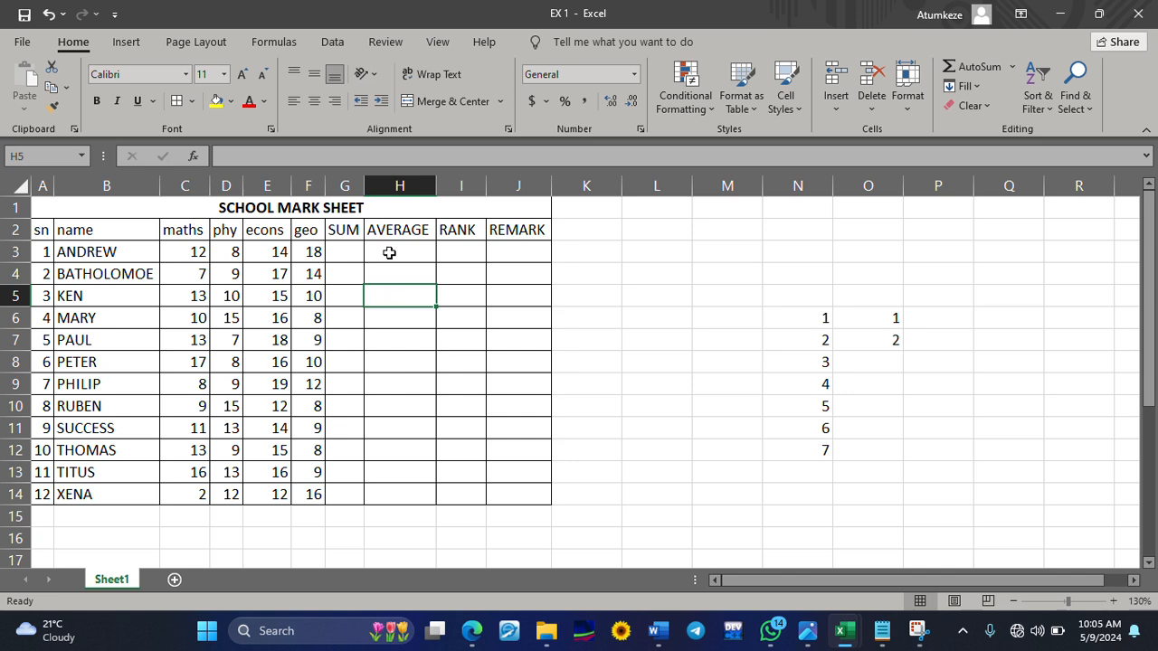
click(358, 253)
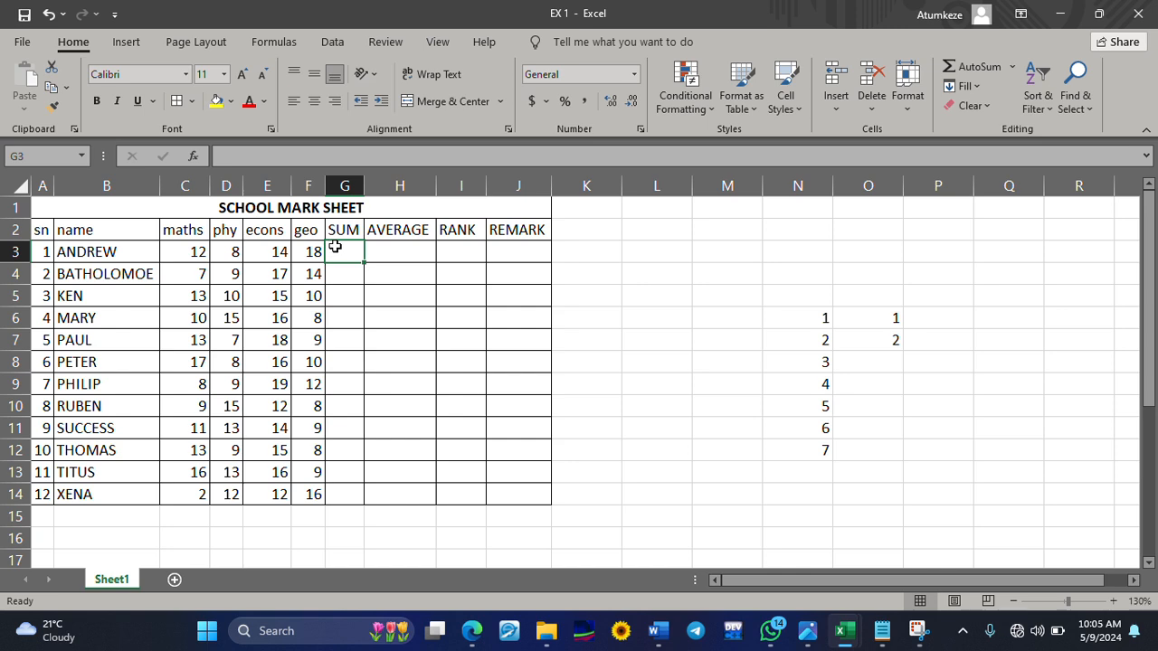
text(=)
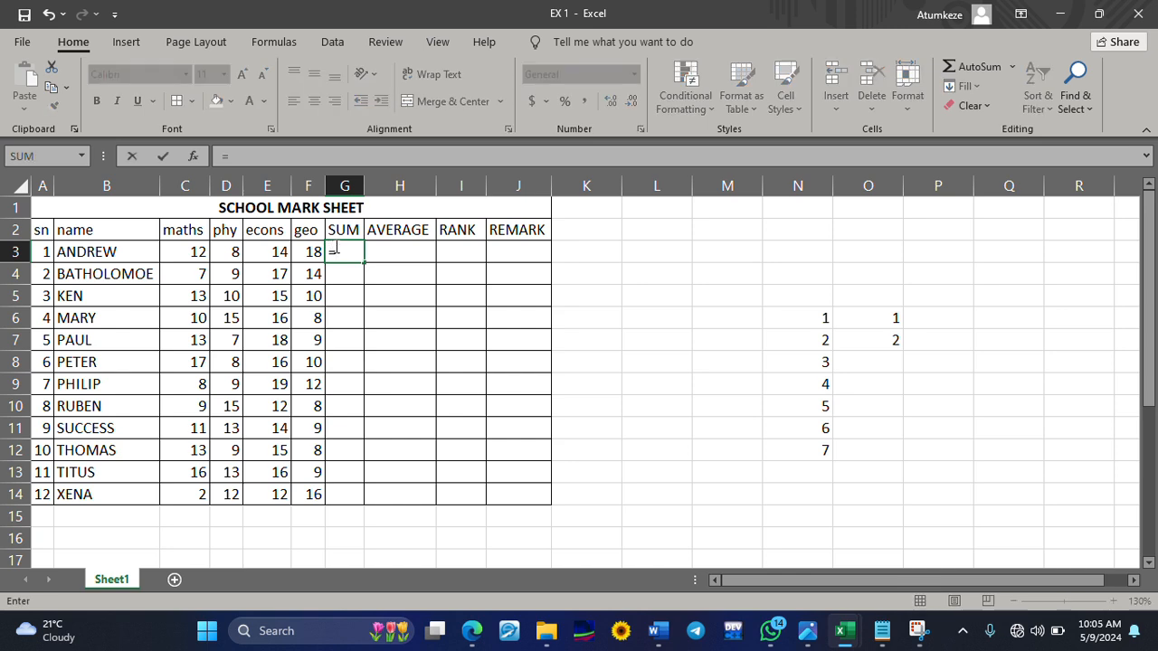
click(366, 185)
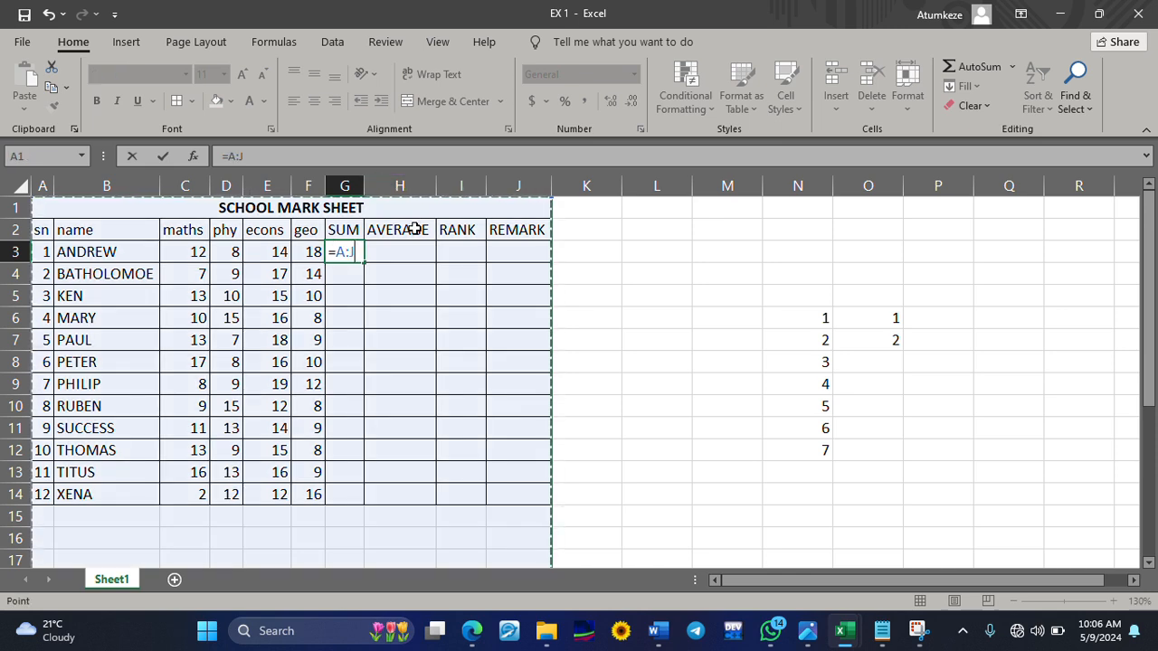
click(414, 231)
click(365, 186)
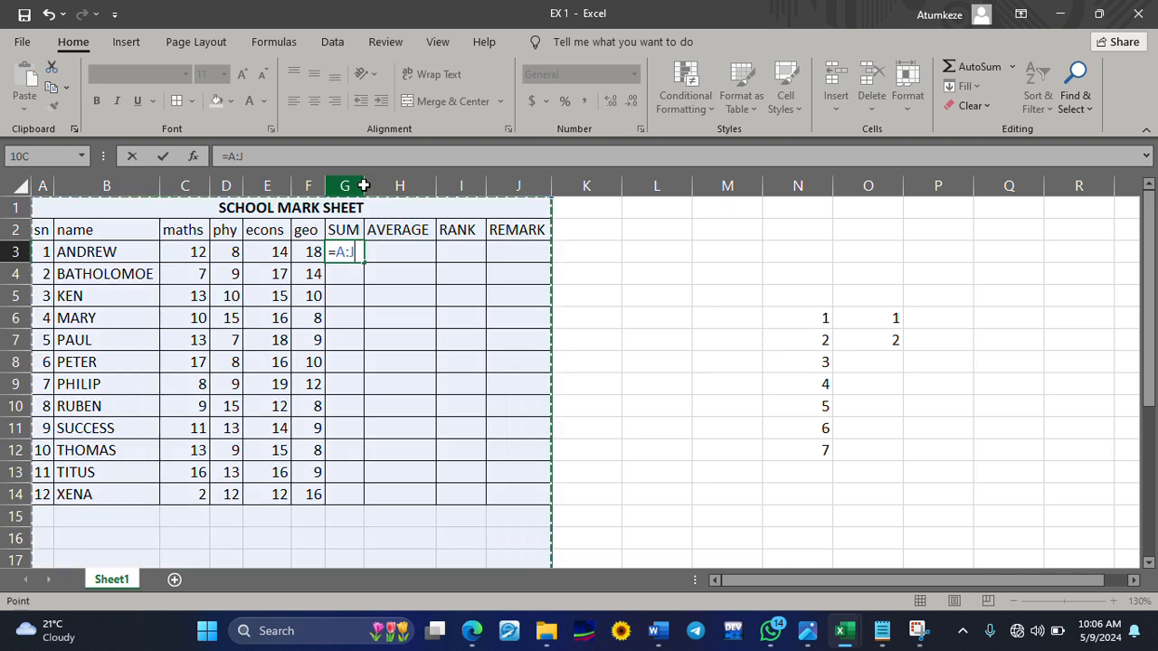
key(BackSpace)
key(BackSpace)
key(BackSpace)
key(BackSpace)
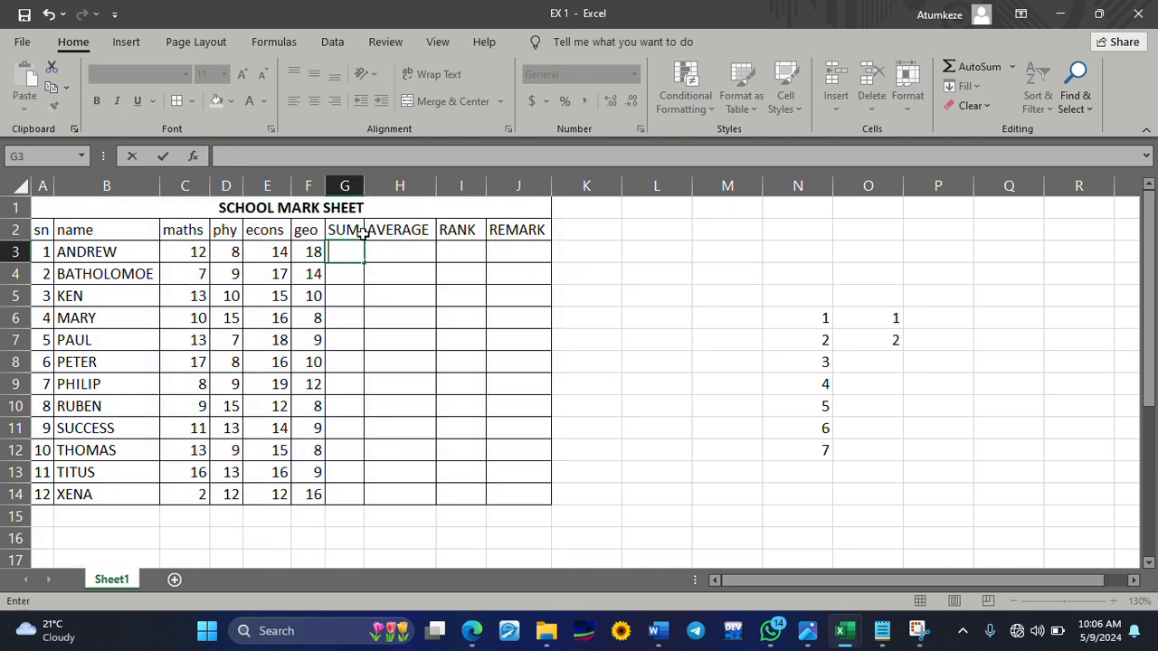
Step: Widen the SUM, AVERAGE and RANK columns to make room for formulas
click(366, 186)
drag(364, 187, 445, 187)
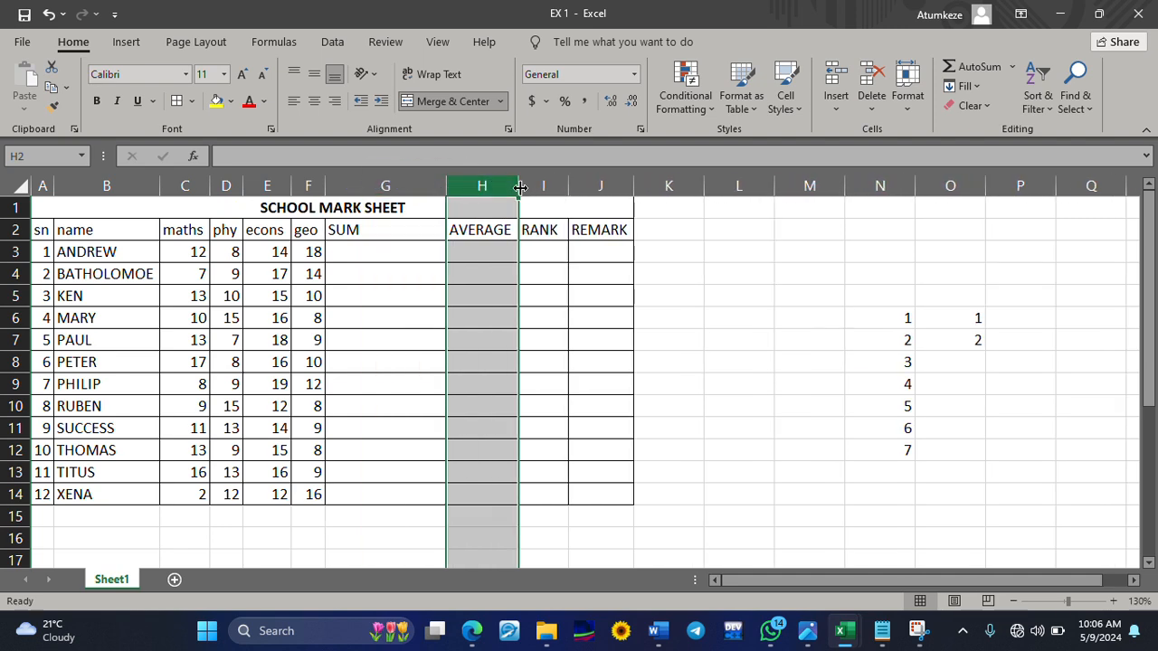
drag(519, 187, 683, 186)
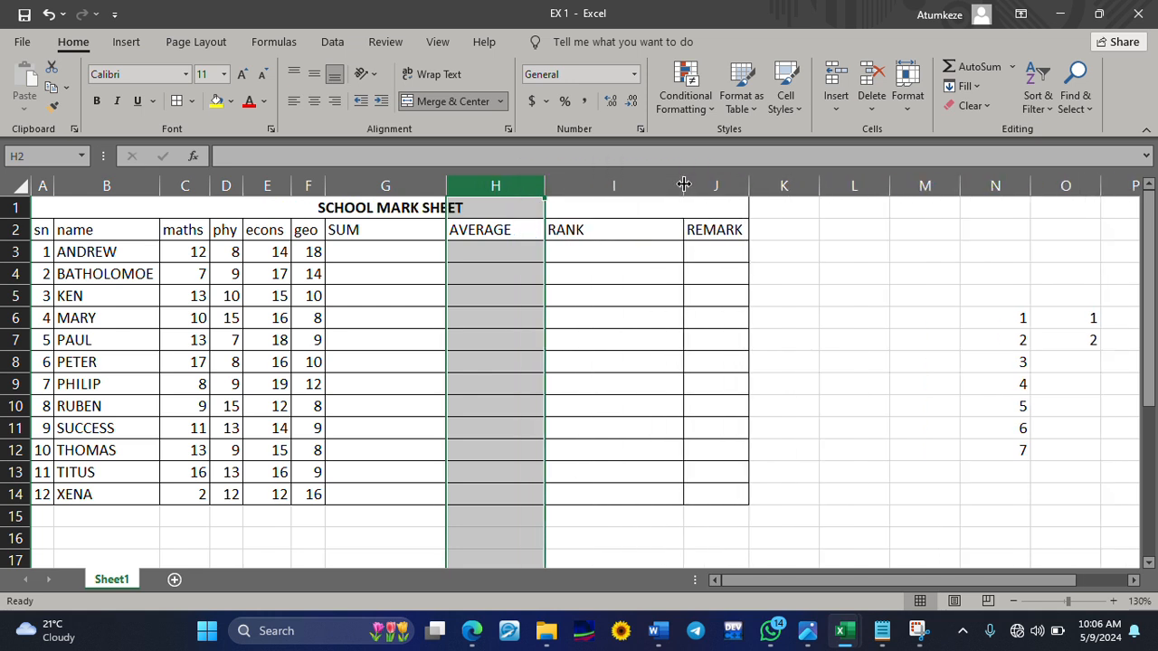
click(475, 400)
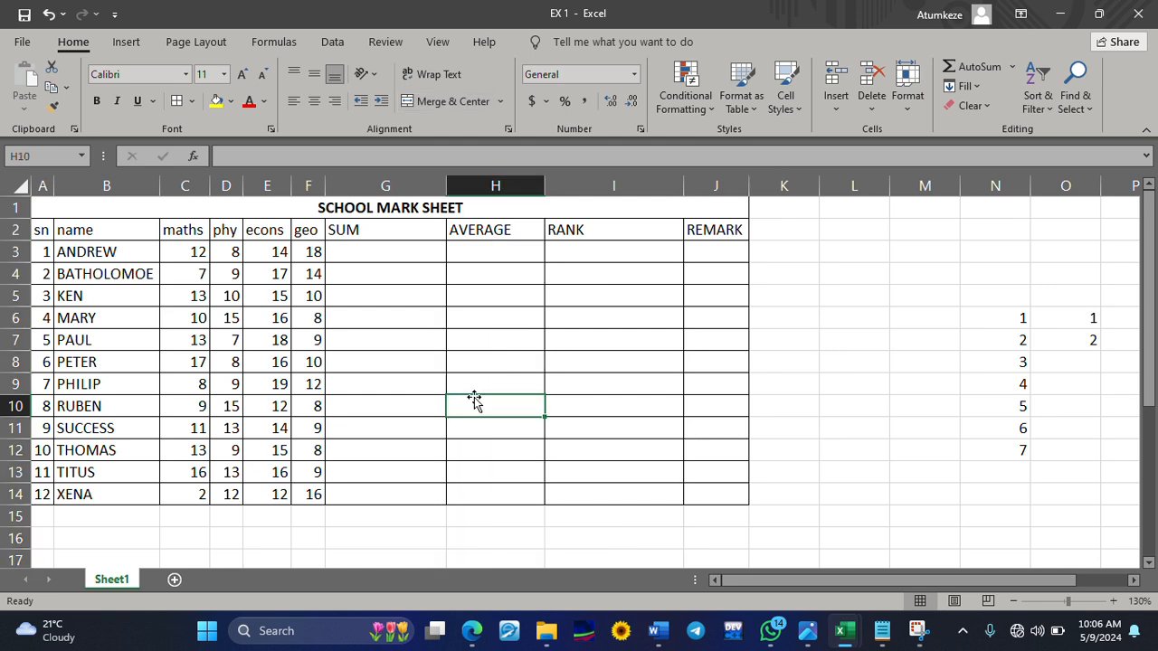
Step: Enter the formula =sum(c3:f3) in cell G3 to total the first student's marks
click(389, 252)
text(=)
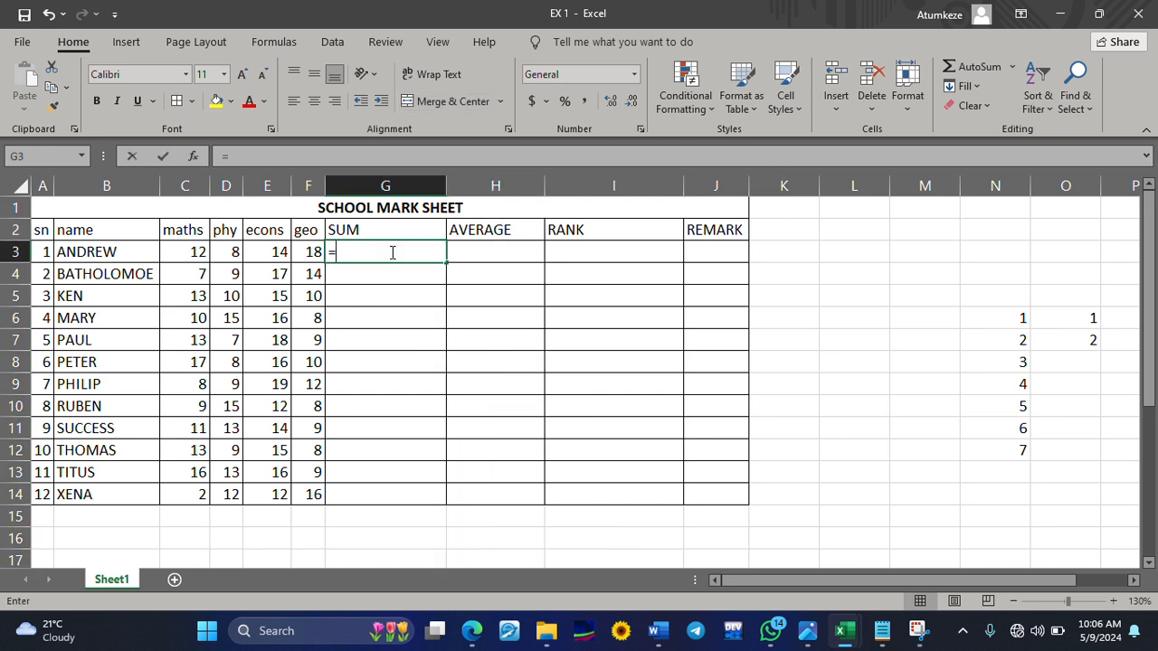
text(sum)
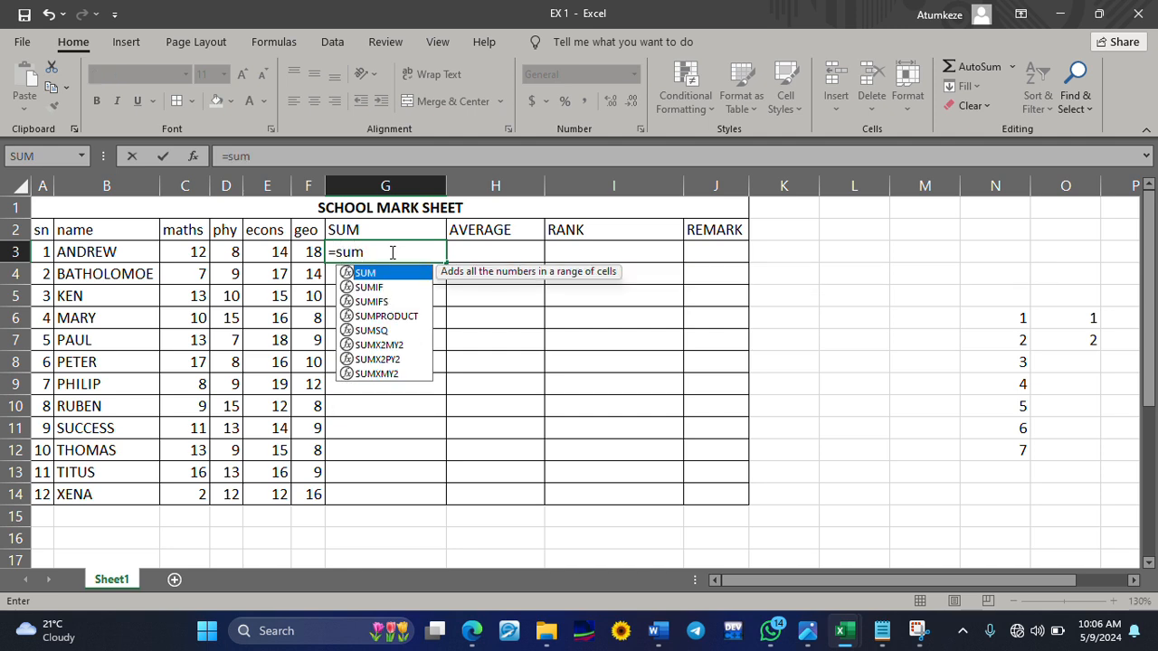
text(()
key(BackSpace)
text(()
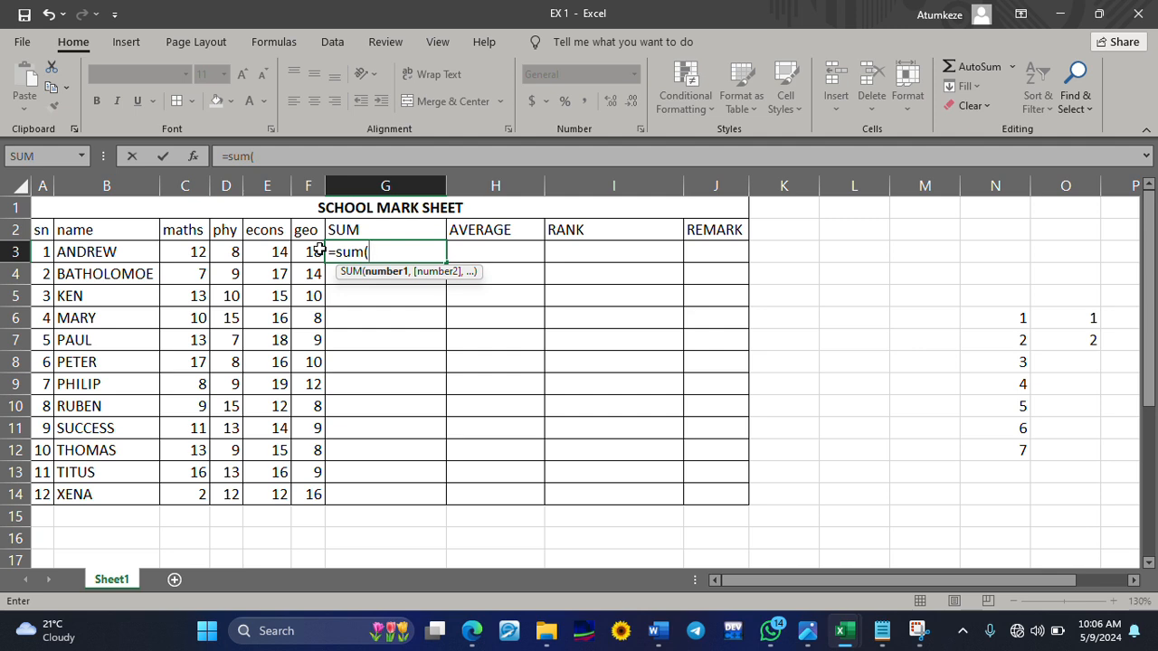
text(c)
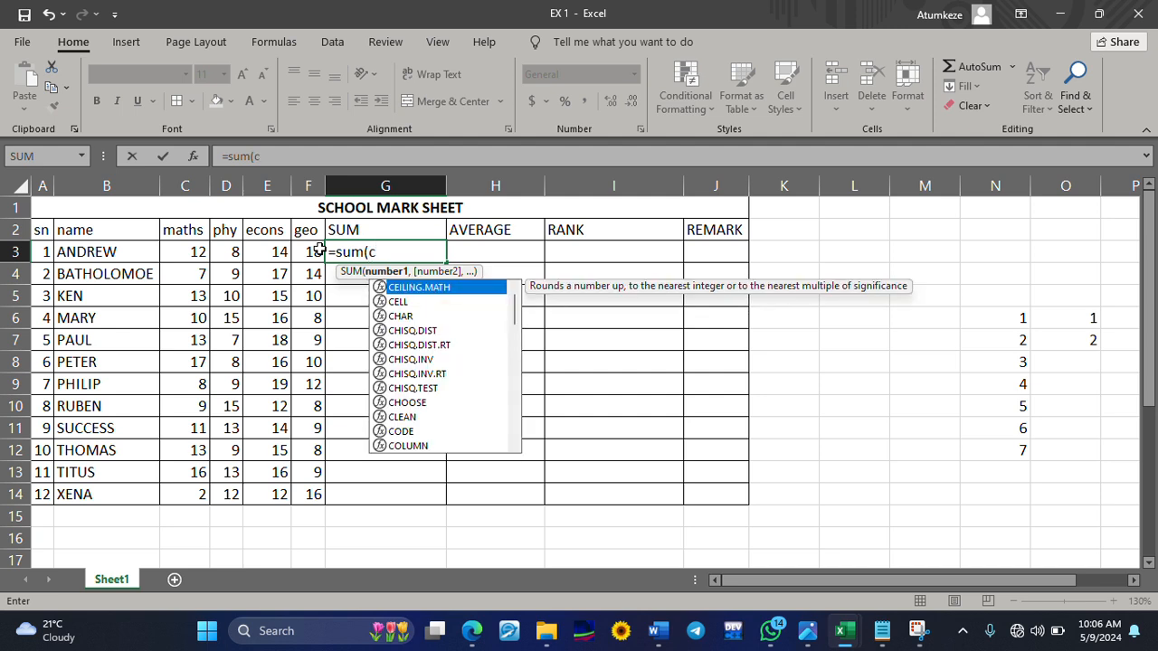
text(3:f3)
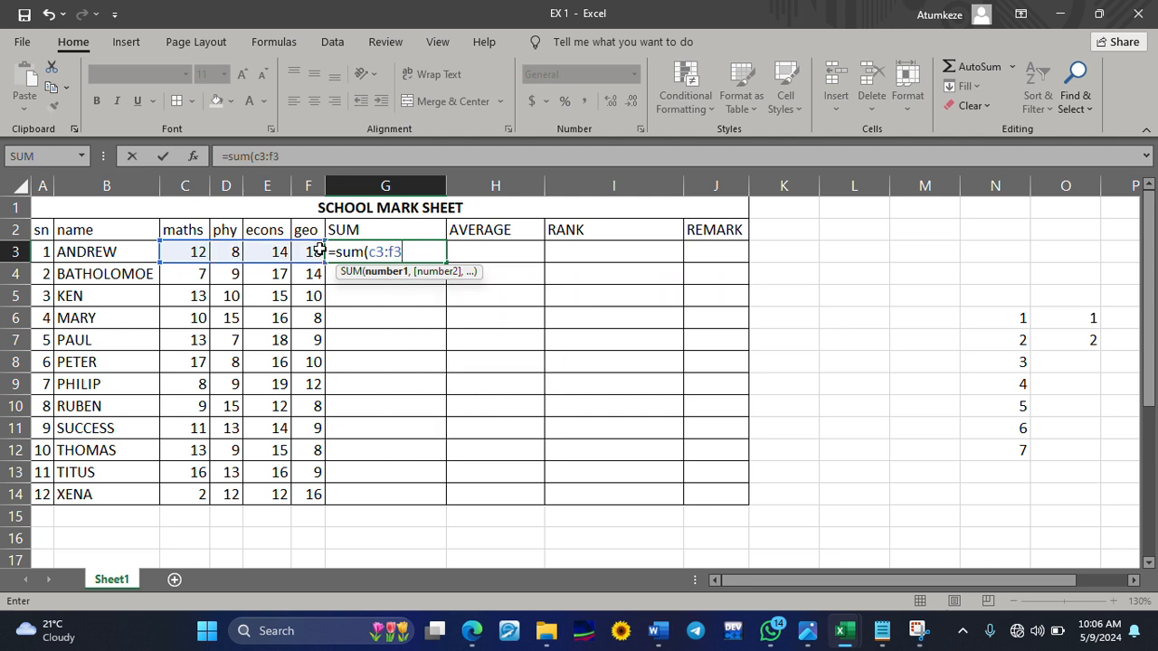
text())
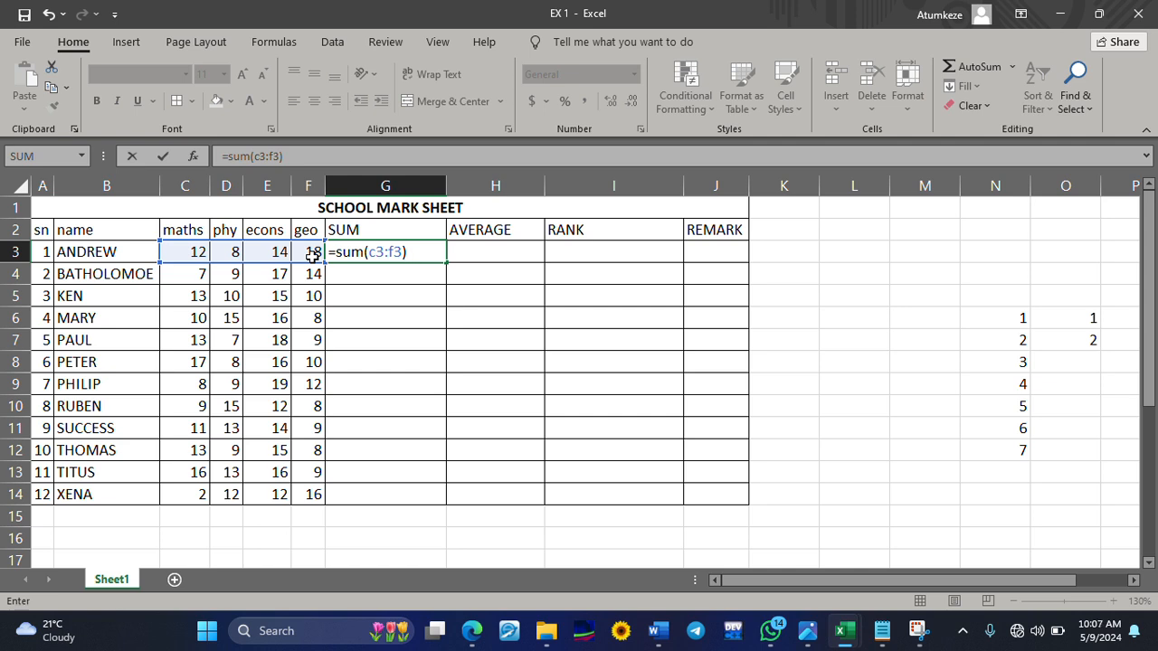
key(Return)
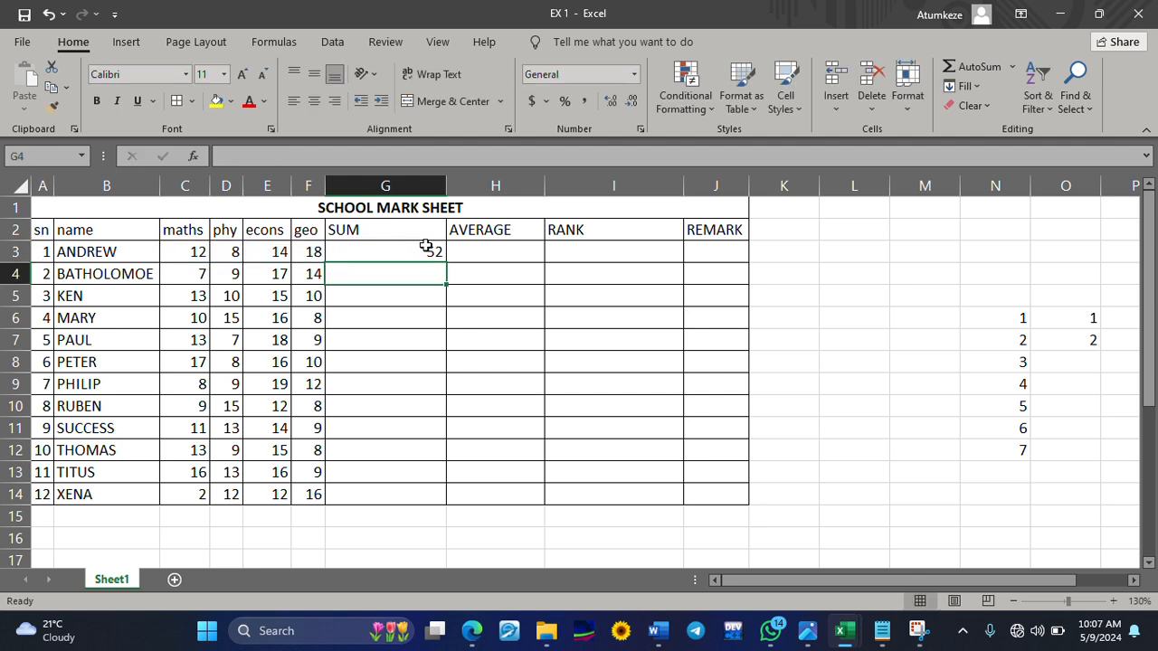
click(388, 252)
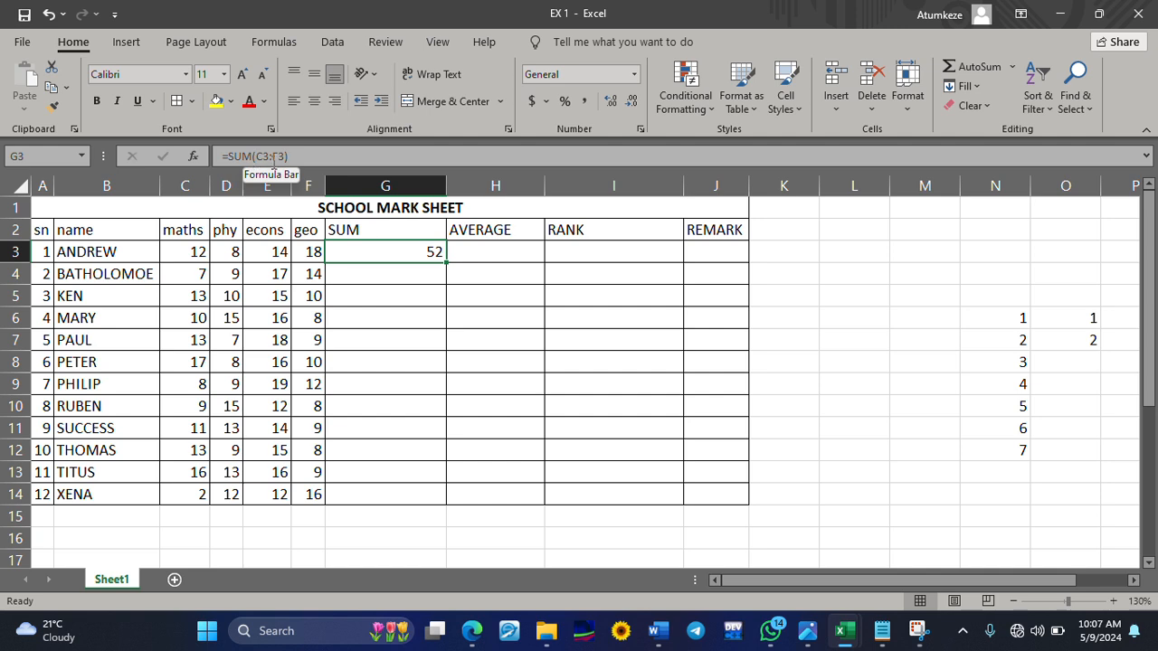
Step: Enter the formula =sum(c4:f4) in cell G4 to total the second student's marks
click(384, 284)
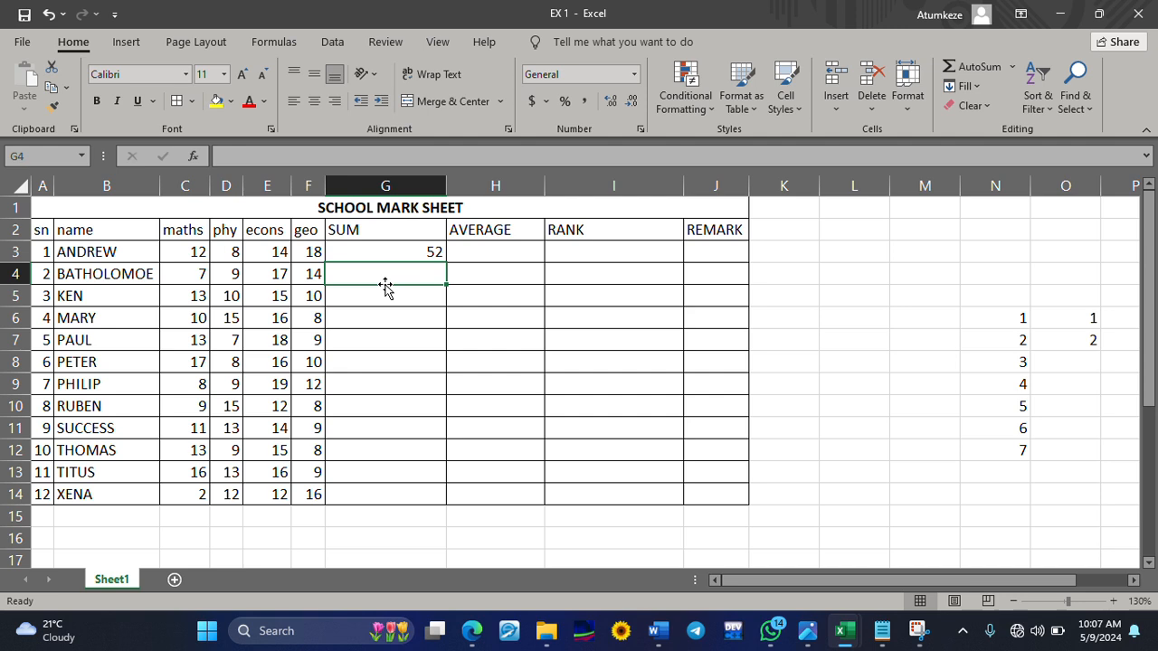
text(=)
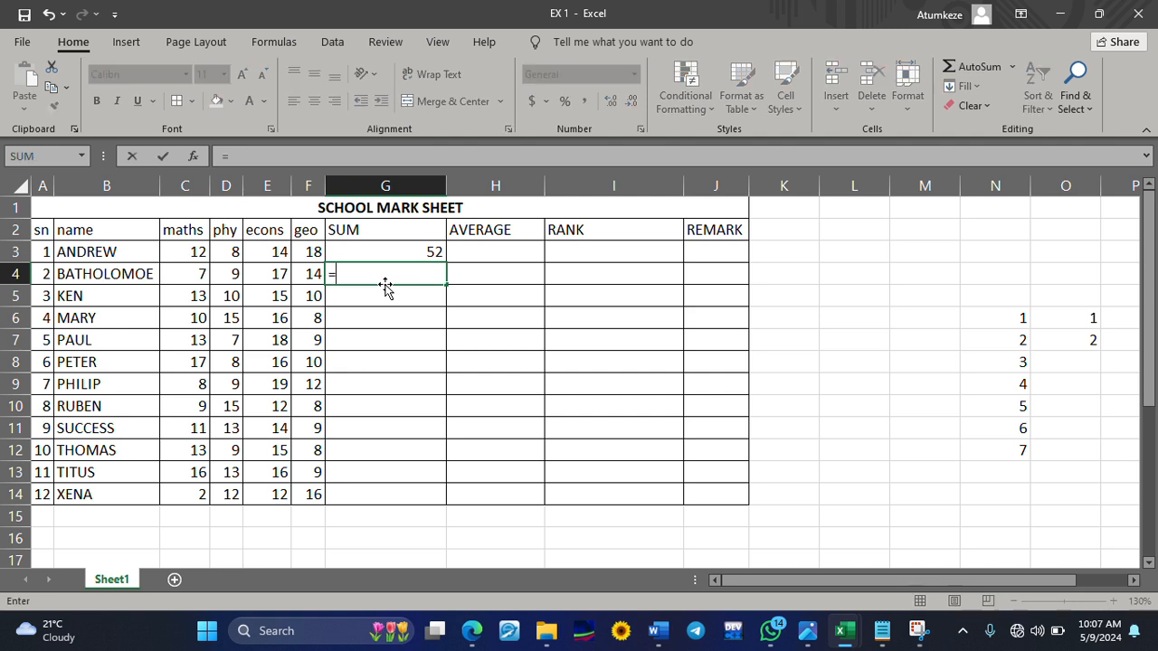
text(sum()
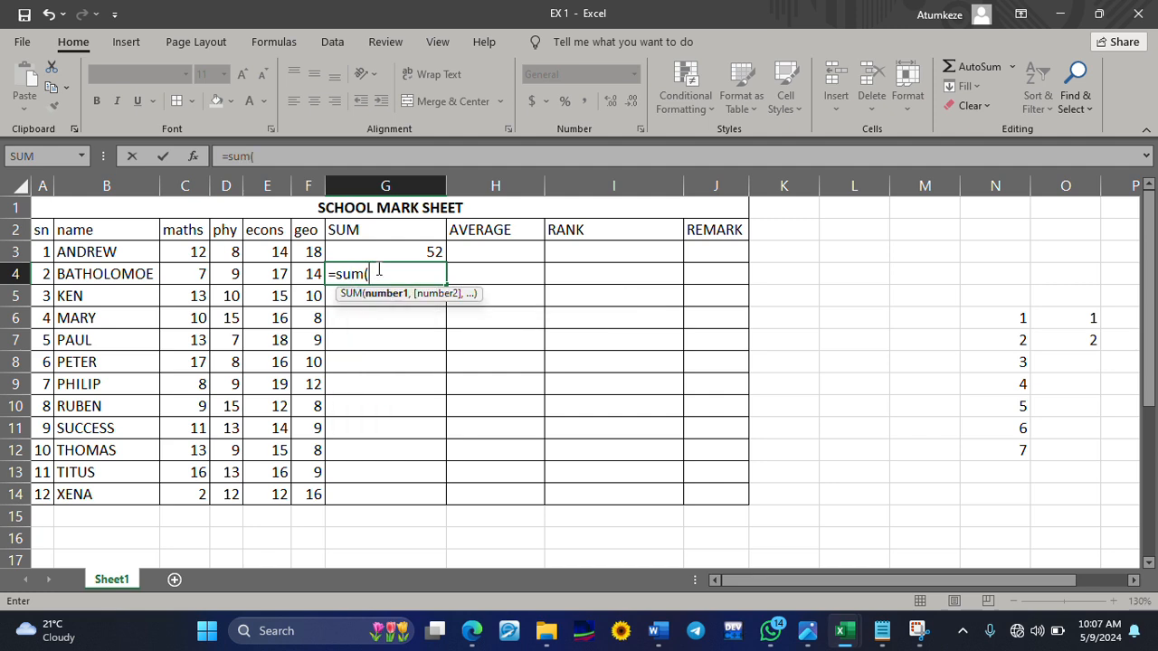
text(c4:)
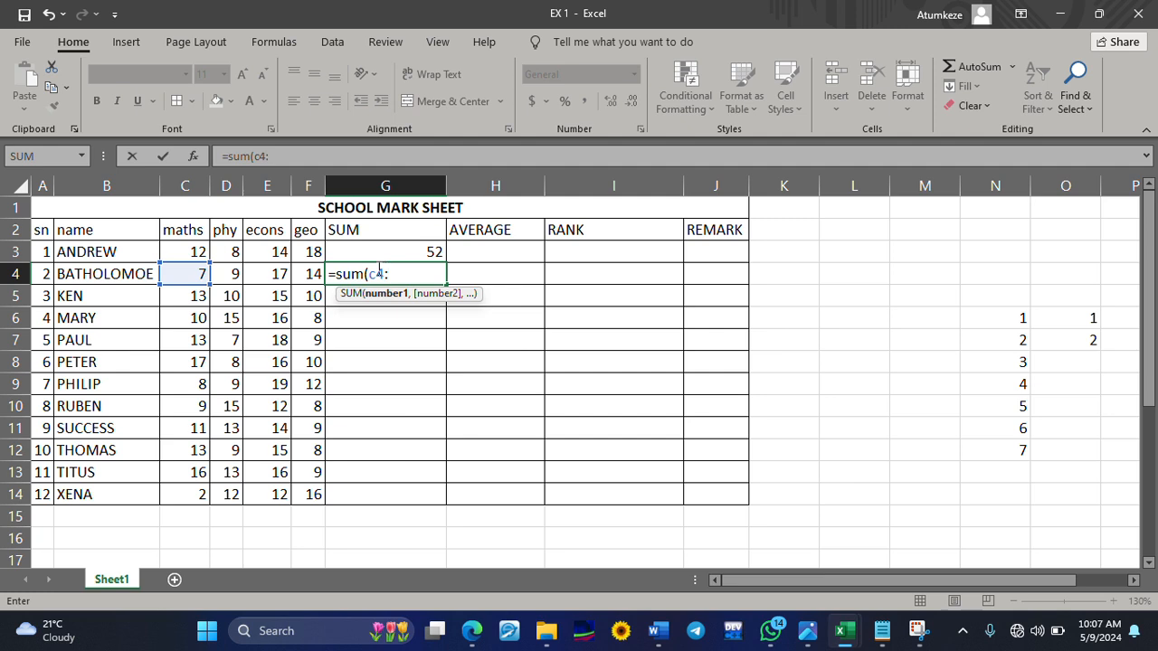
text(f4)
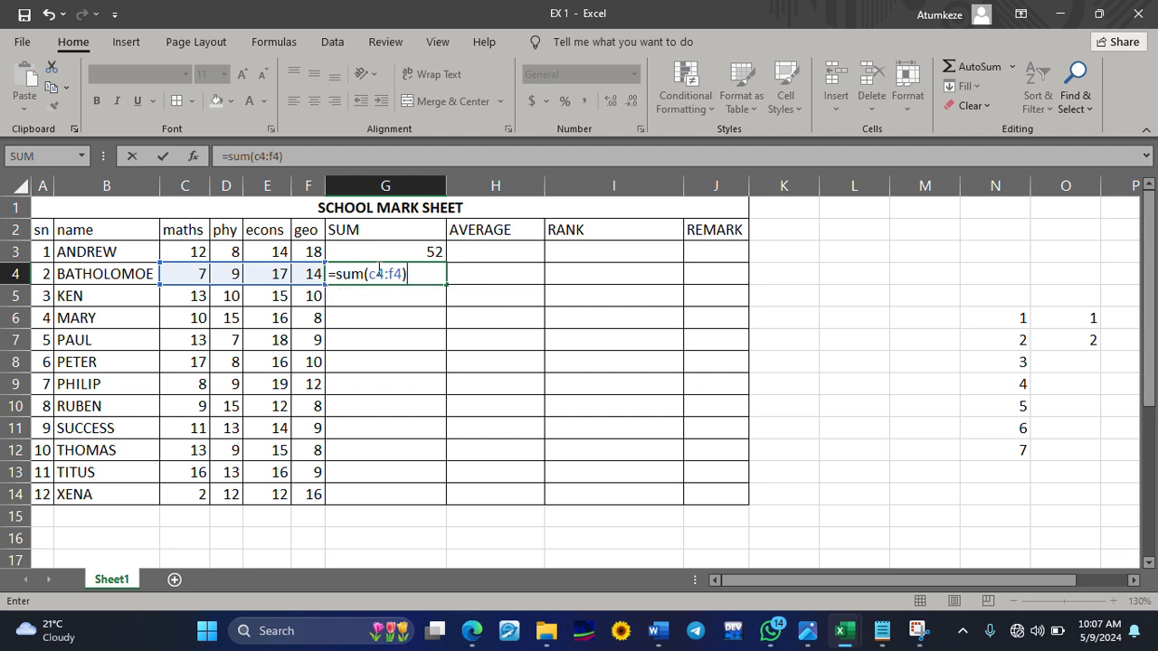
key(Return)
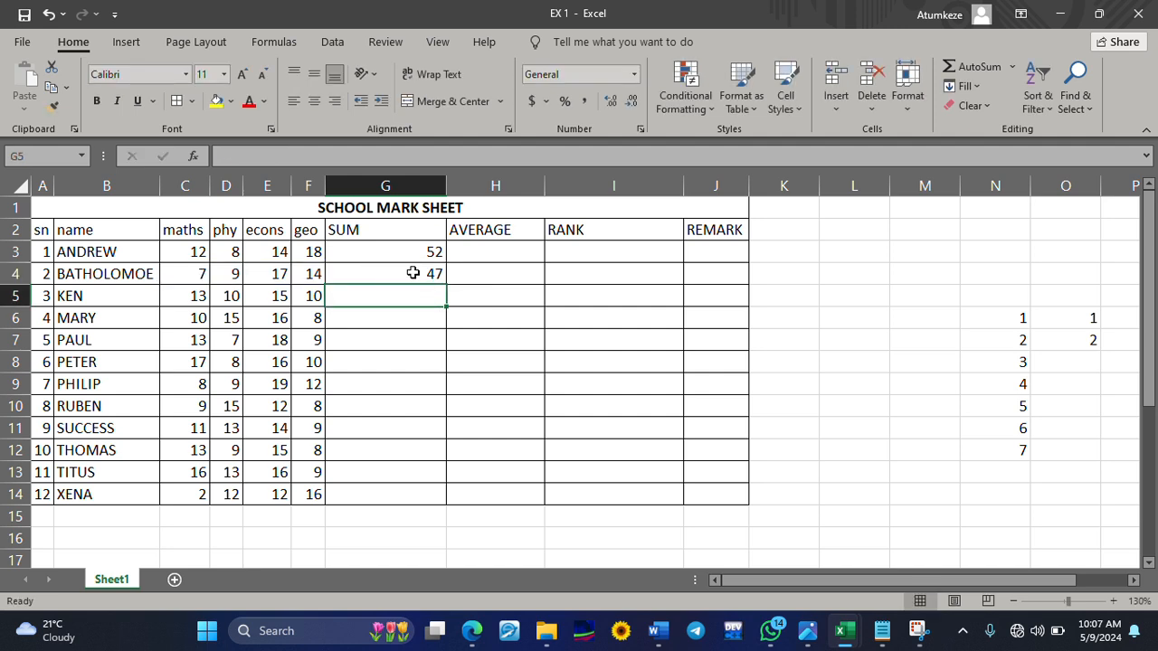
Step: Fill the sum formula from G4 down to G14 and check the copied formulas in the SUM column
click(412, 273)
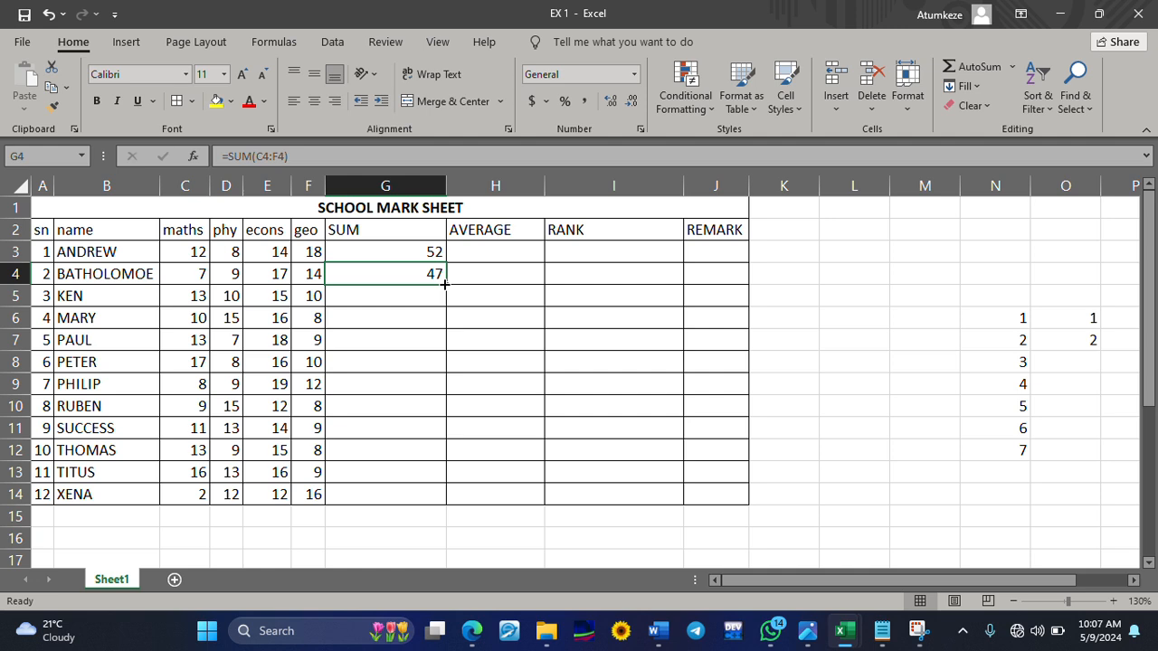
drag(444, 284, 439, 511)
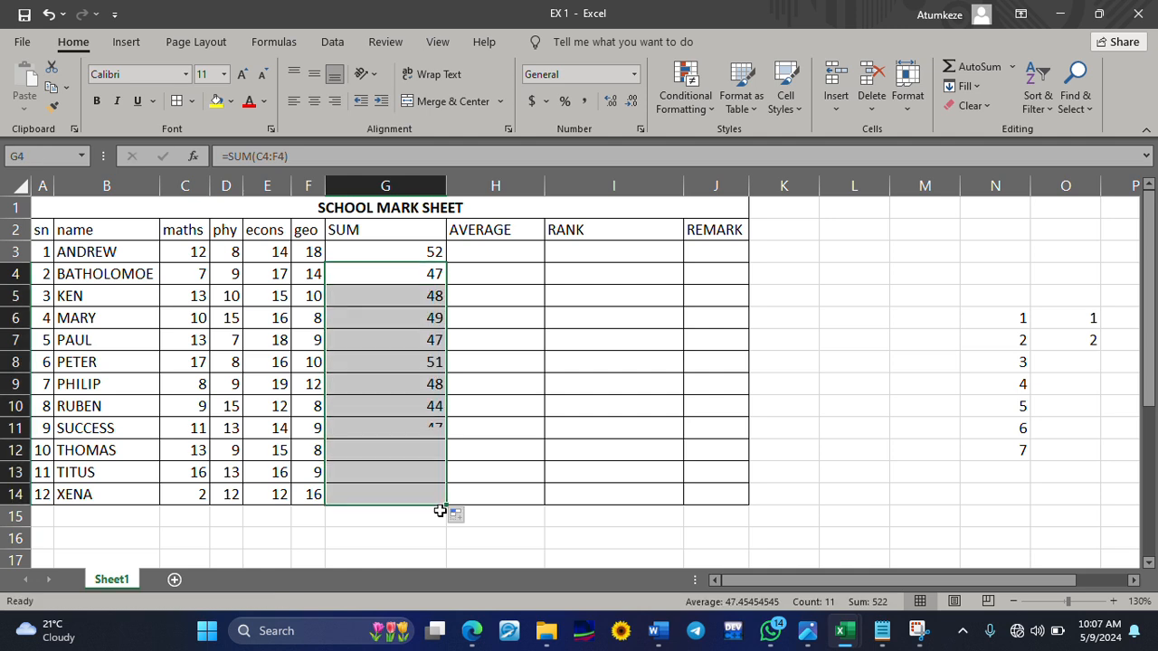
click(485, 527)
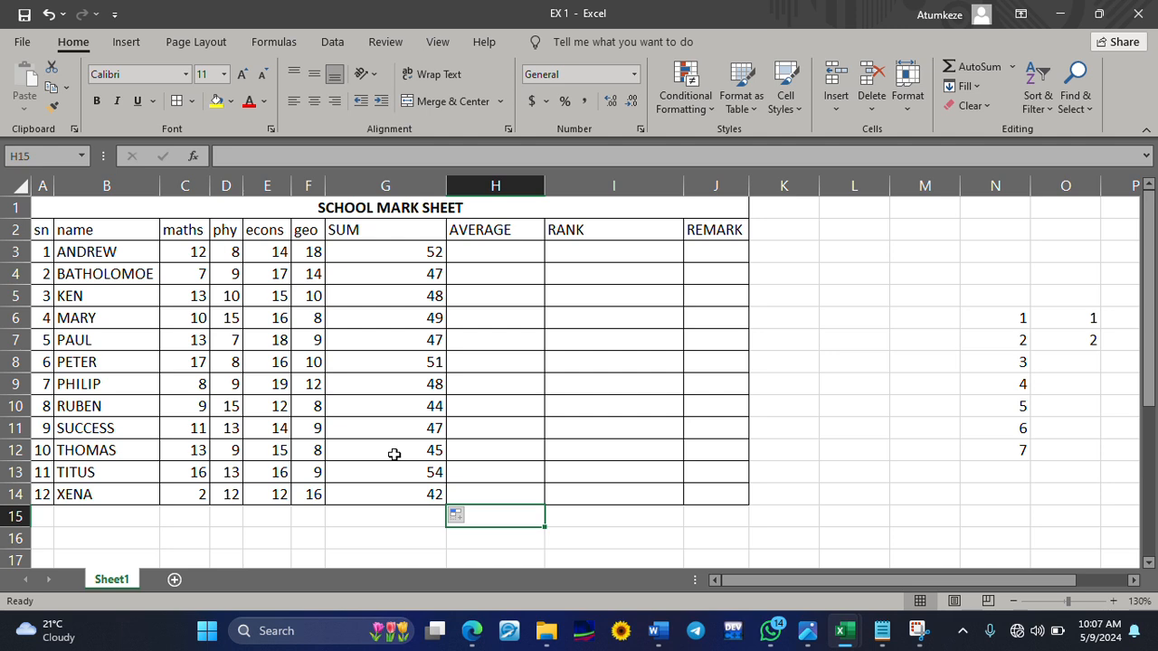
click(385, 336)
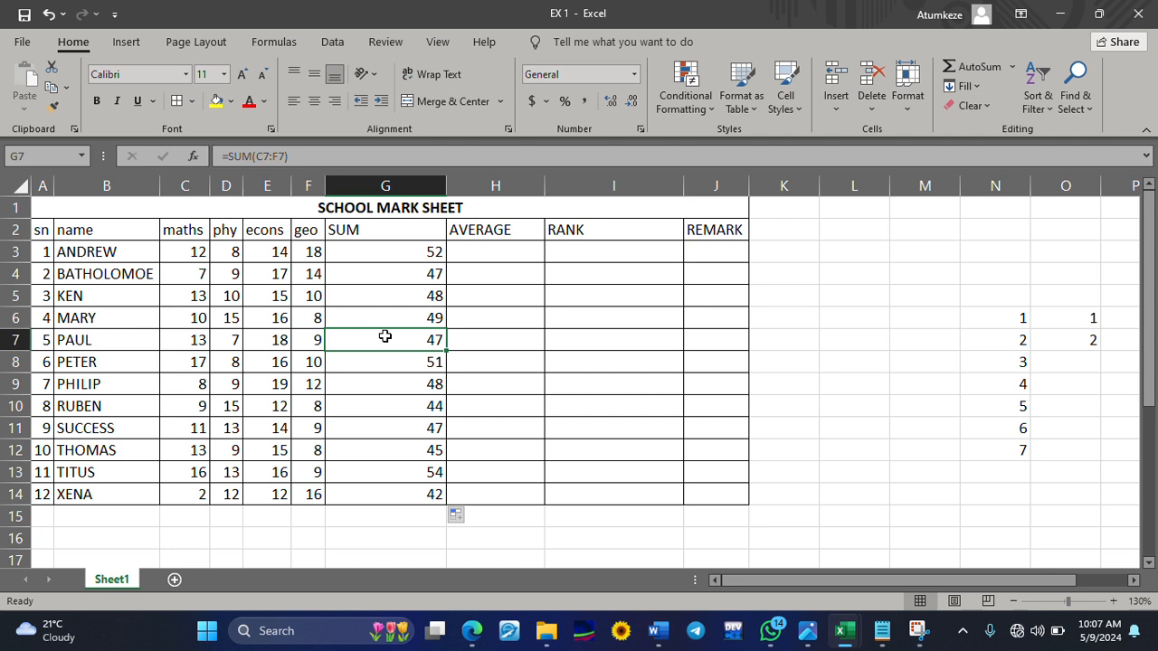
drag(385, 337, 387, 317)
click(387, 317)
click(441, 385)
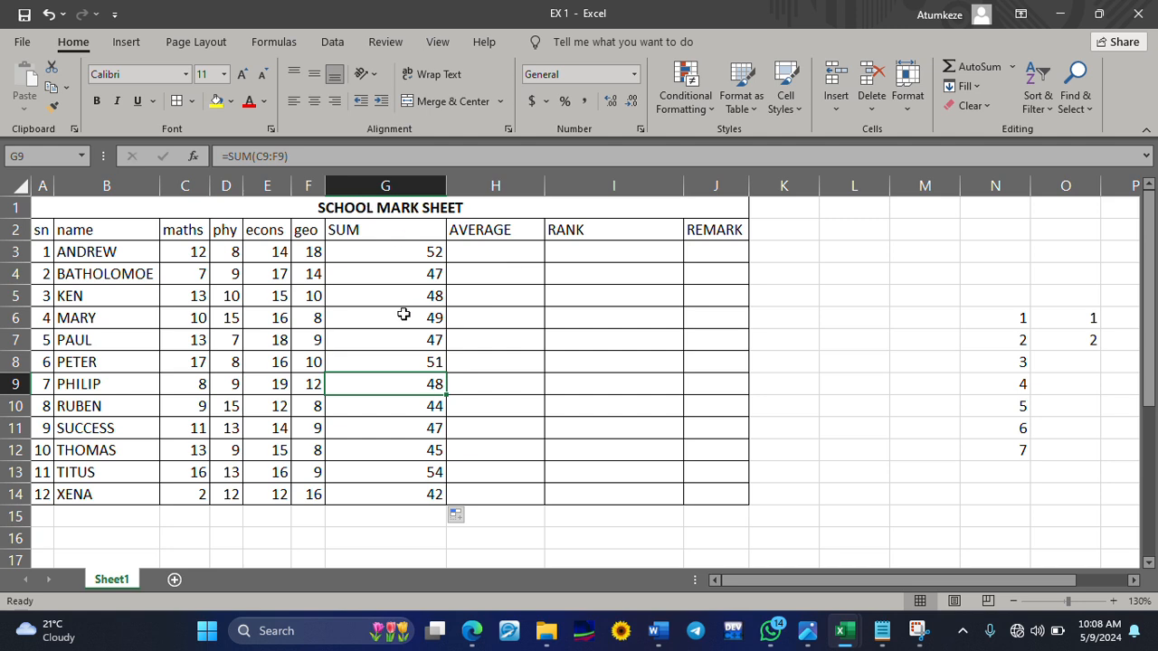
Step: Start an AVERAGE formula in cell H3 for the first student
click(497, 259)
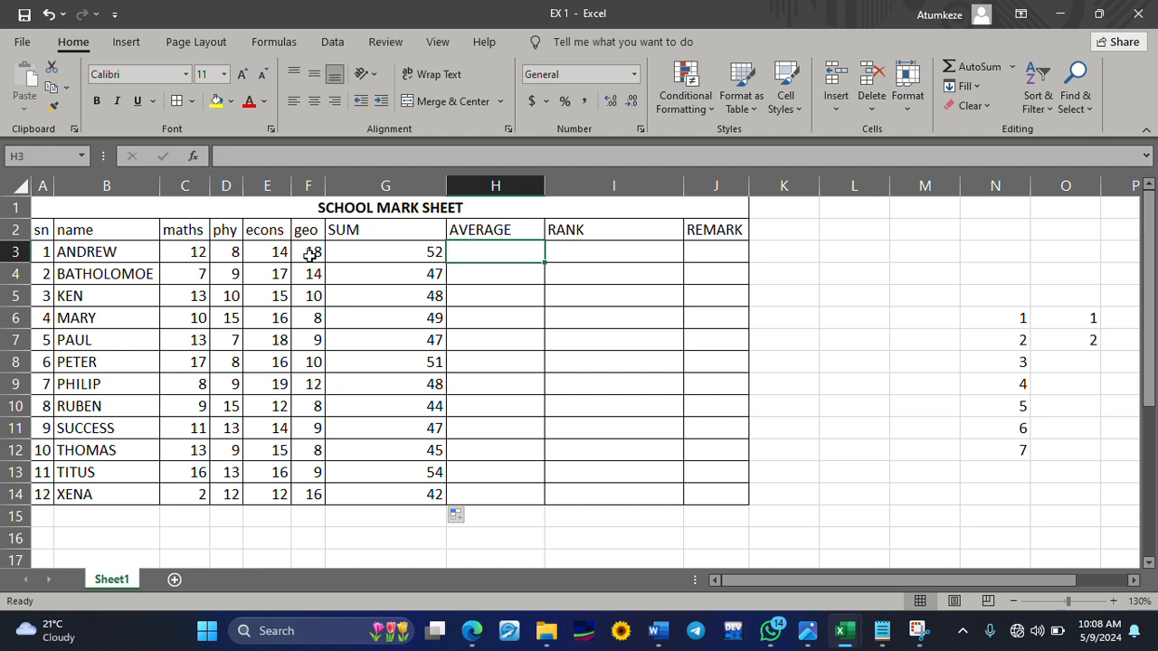
text(=average)
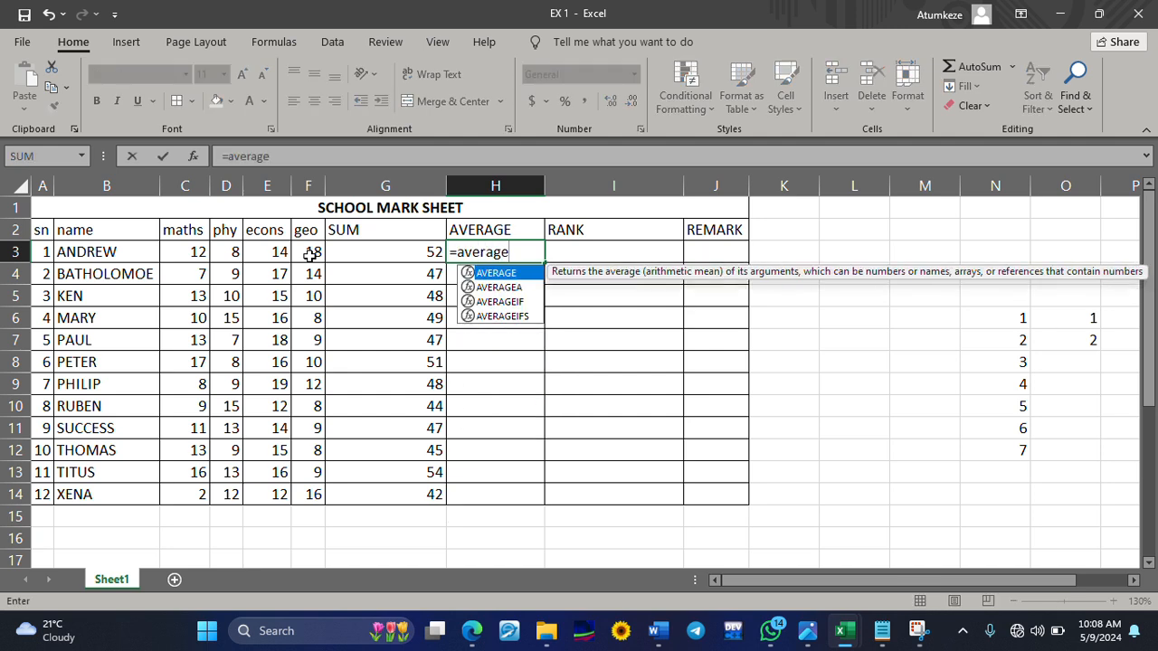
text(()
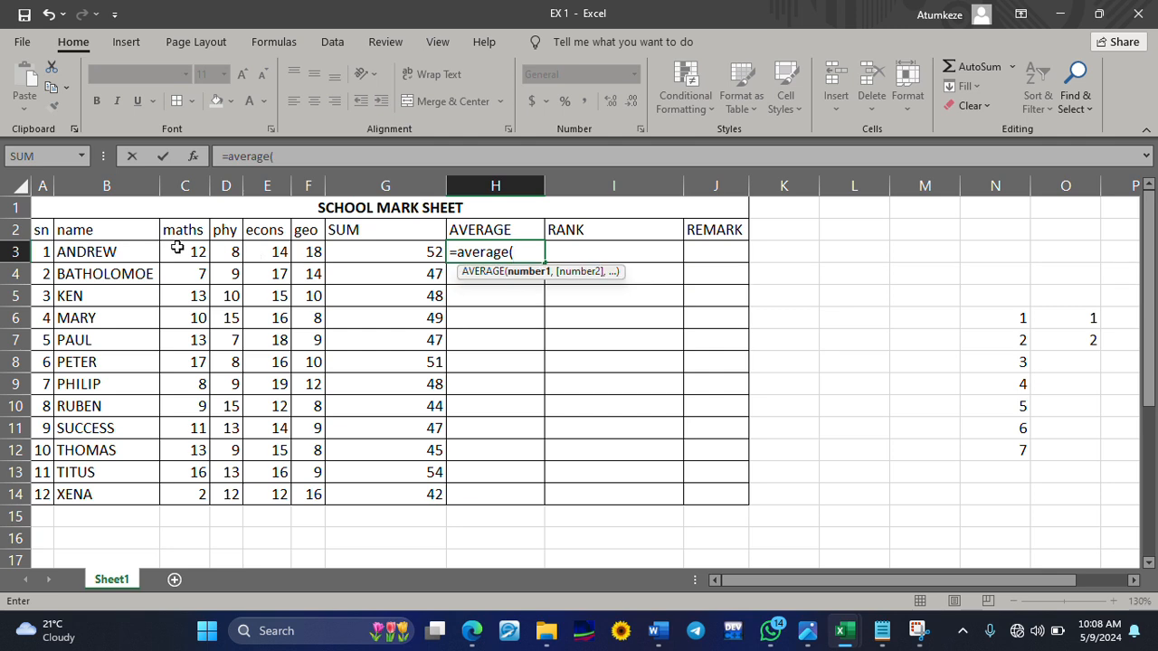
drag(174, 249, 295, 253)
text())
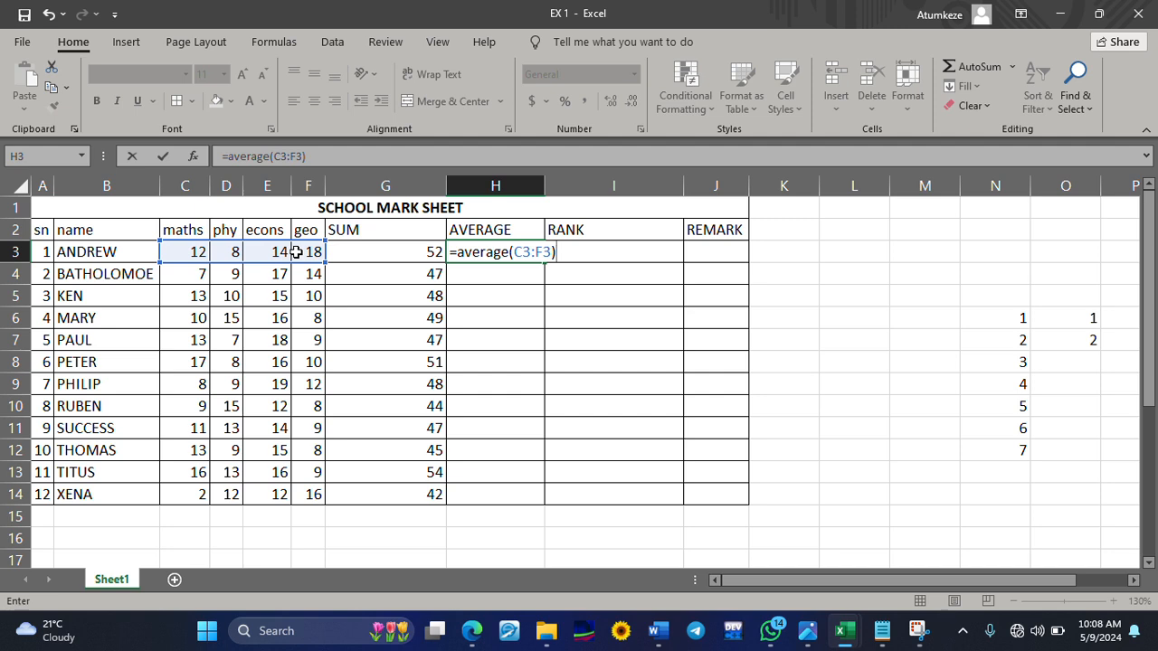
key(BackSpace)
key(BackSpace)
key(BackSpace)
key(BackSpace)
key(BackSpace)
key(BackSpace)
key(BackSpace)
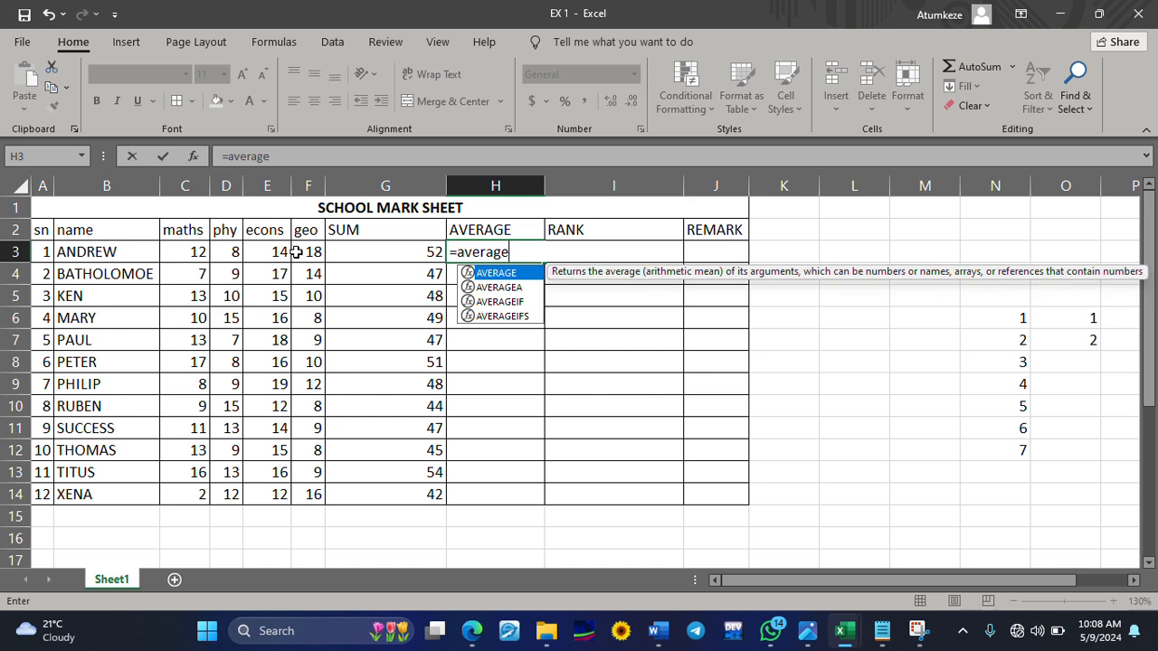
Step: Complete the AVERAGE formula in H3 with the mark range C3:F3
text(()
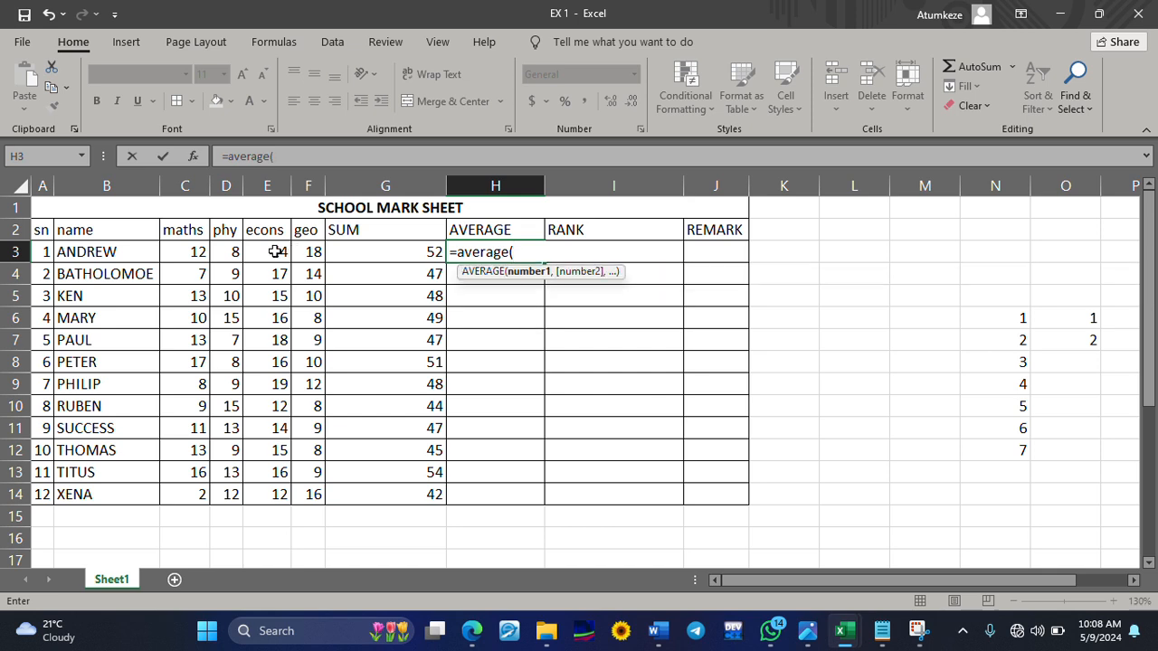
click(199, 256)
drag(199, 256, 296, 253)
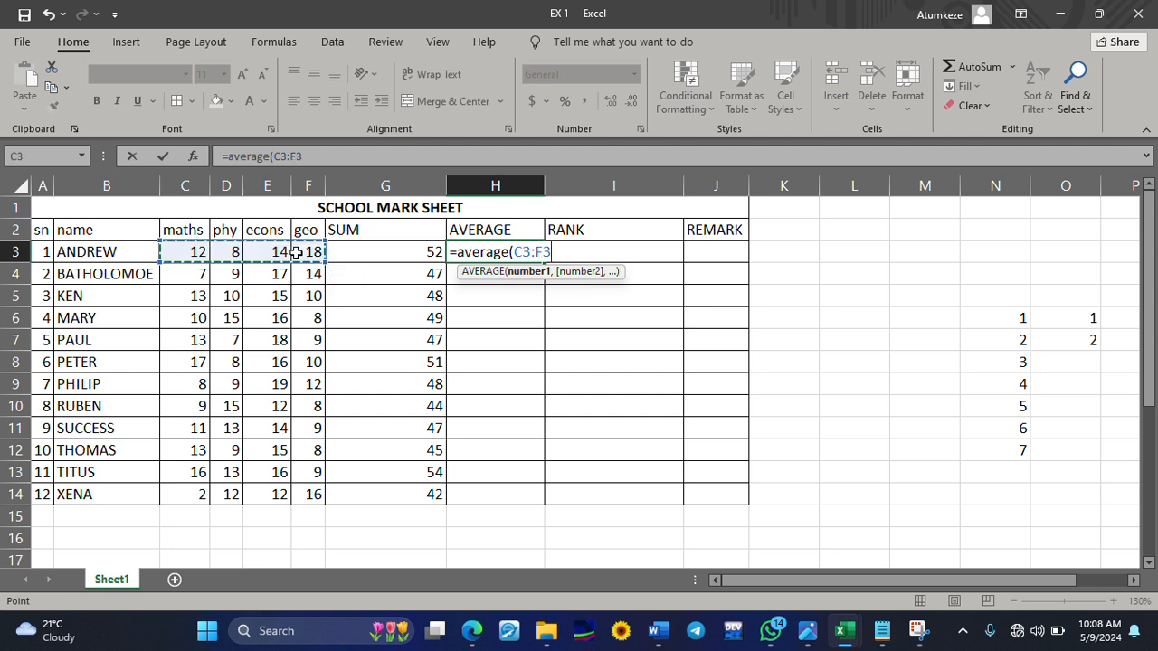
text())
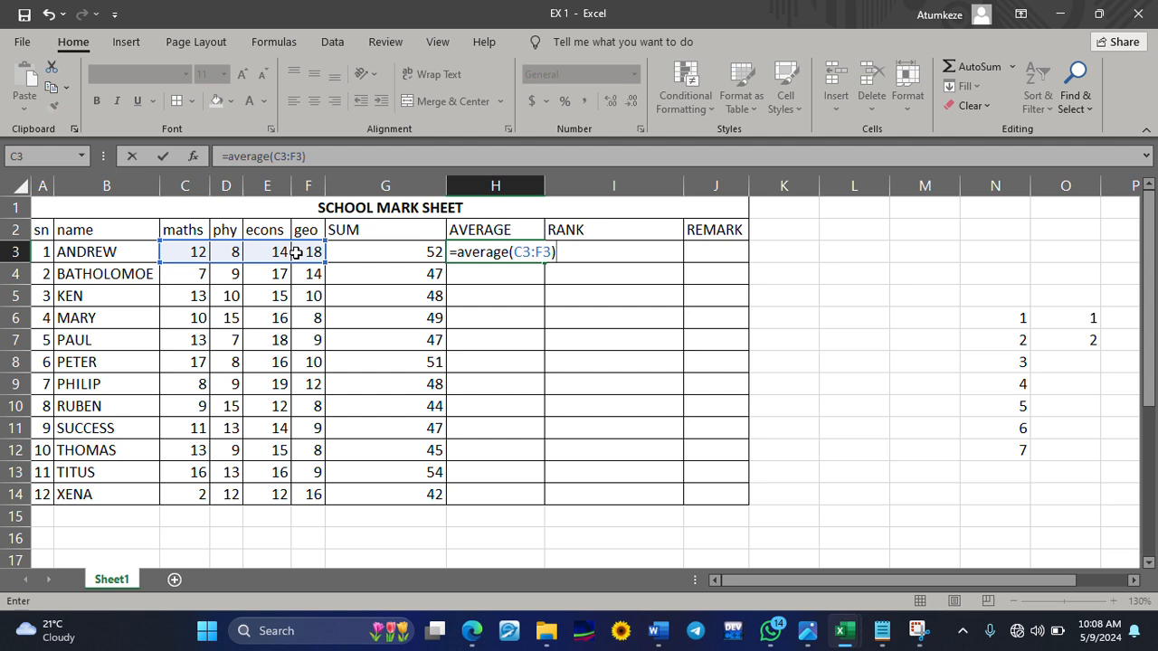
key(Return)
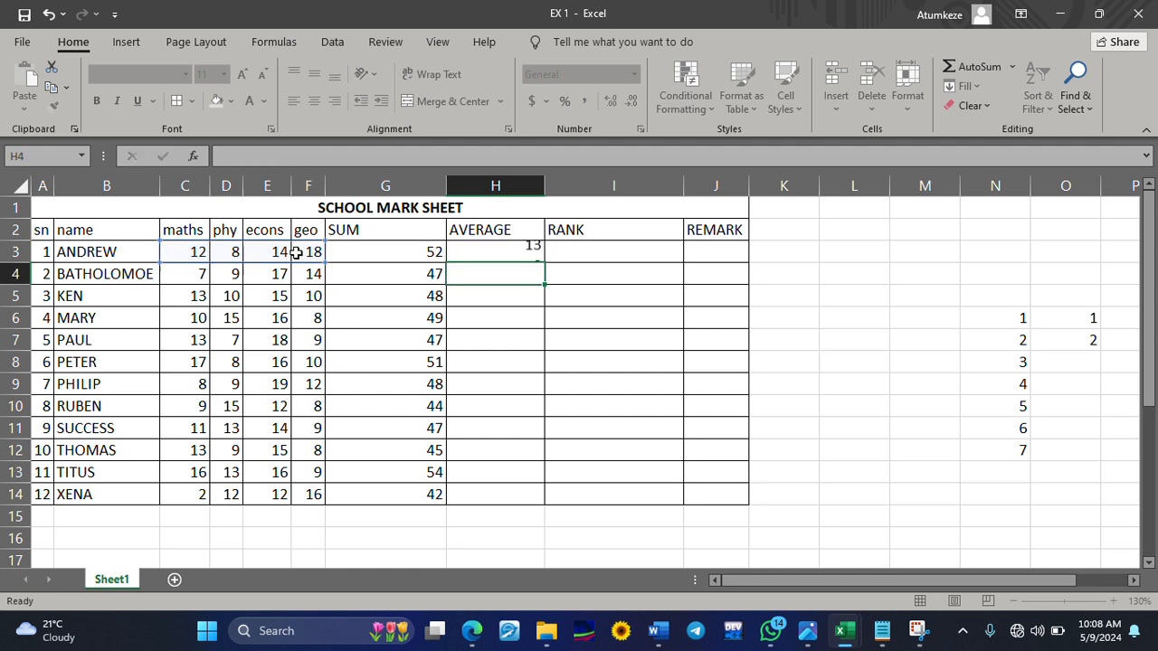
Step: Fill the average formula from H3 down to H14 for the remaining students
click(471, 256)
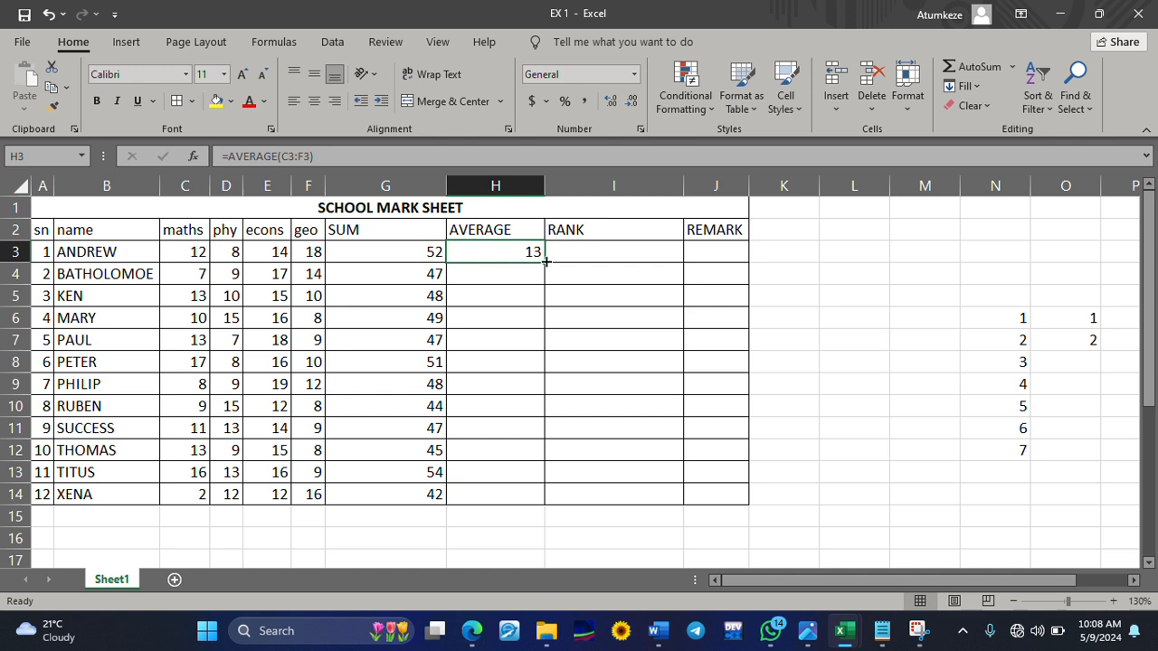
drag(543, 260, 530, 503)
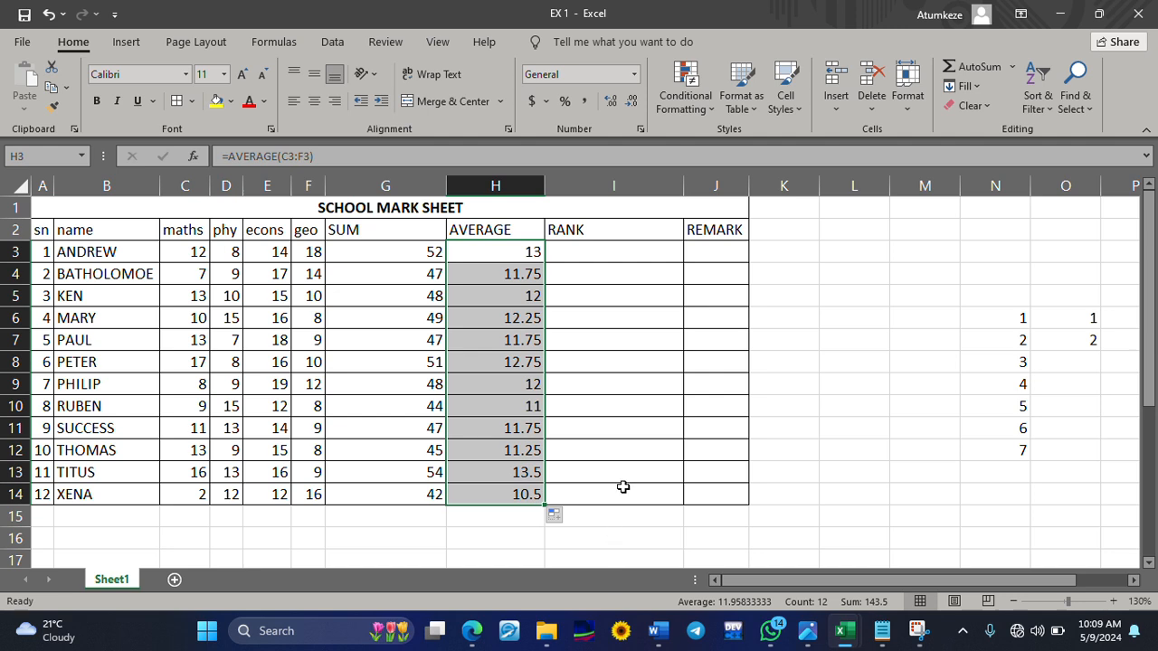
click(622, 445)
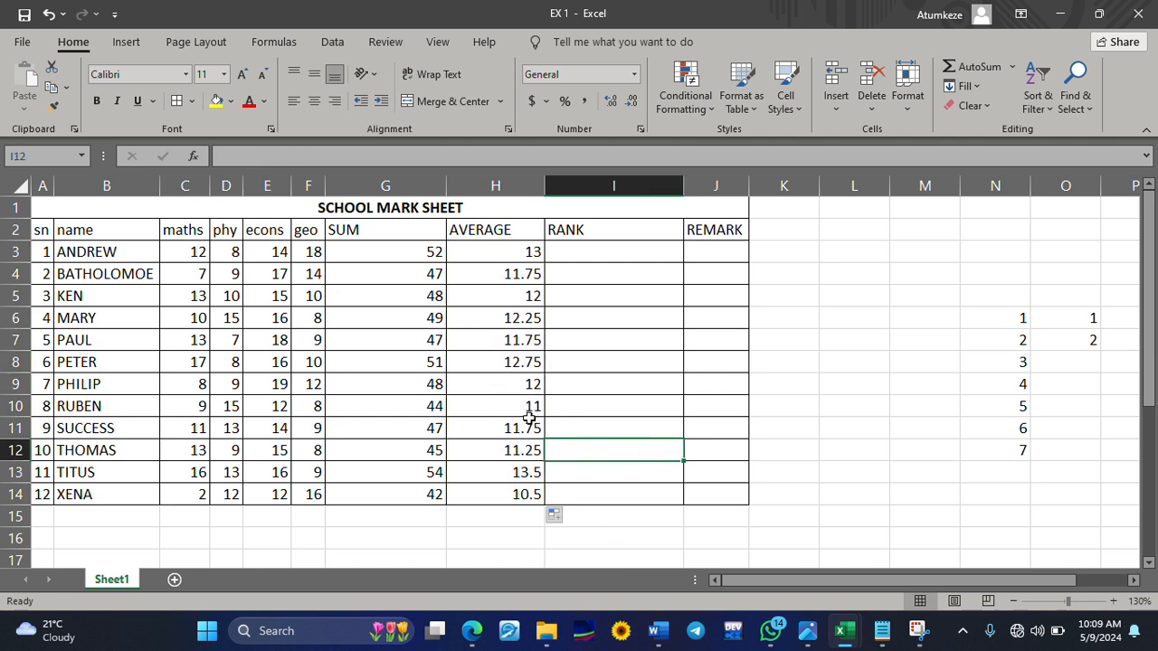
Step: Format the average in cell H3 to show one decimal place
click(513, 252)
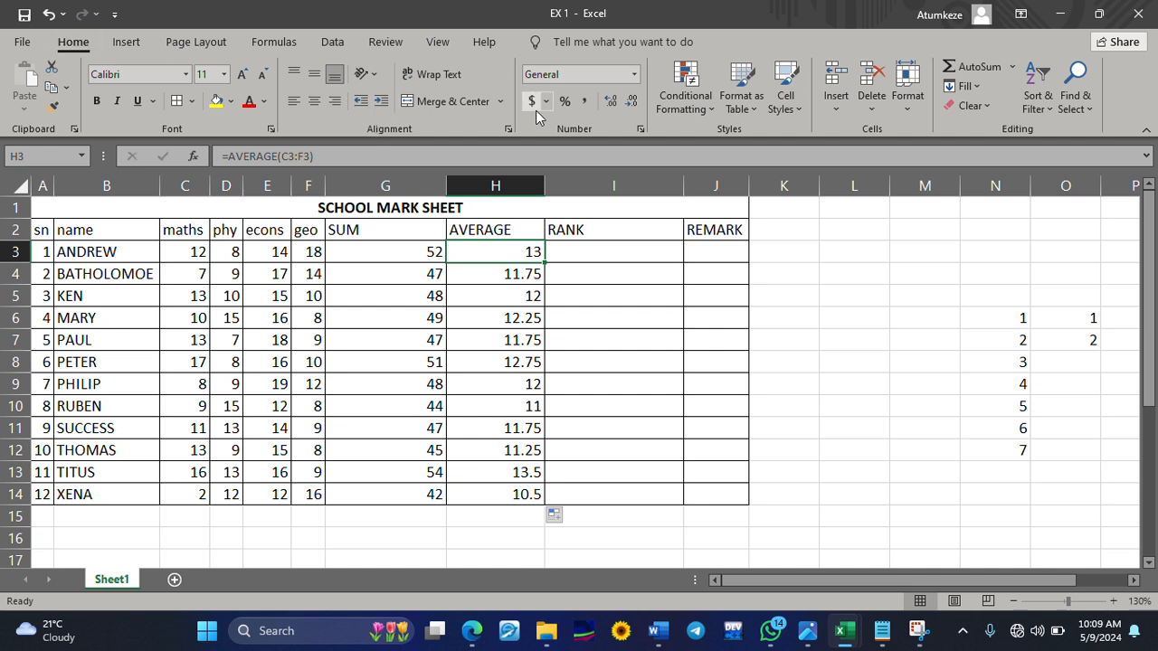
click(613, 110)
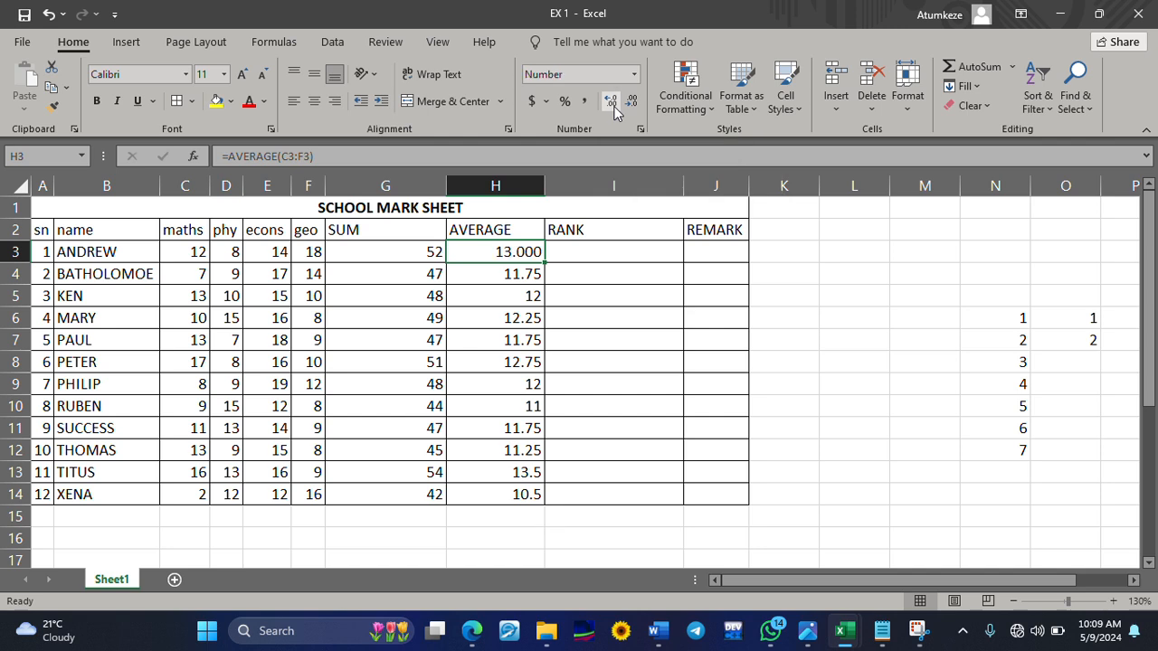
click(631, 108)
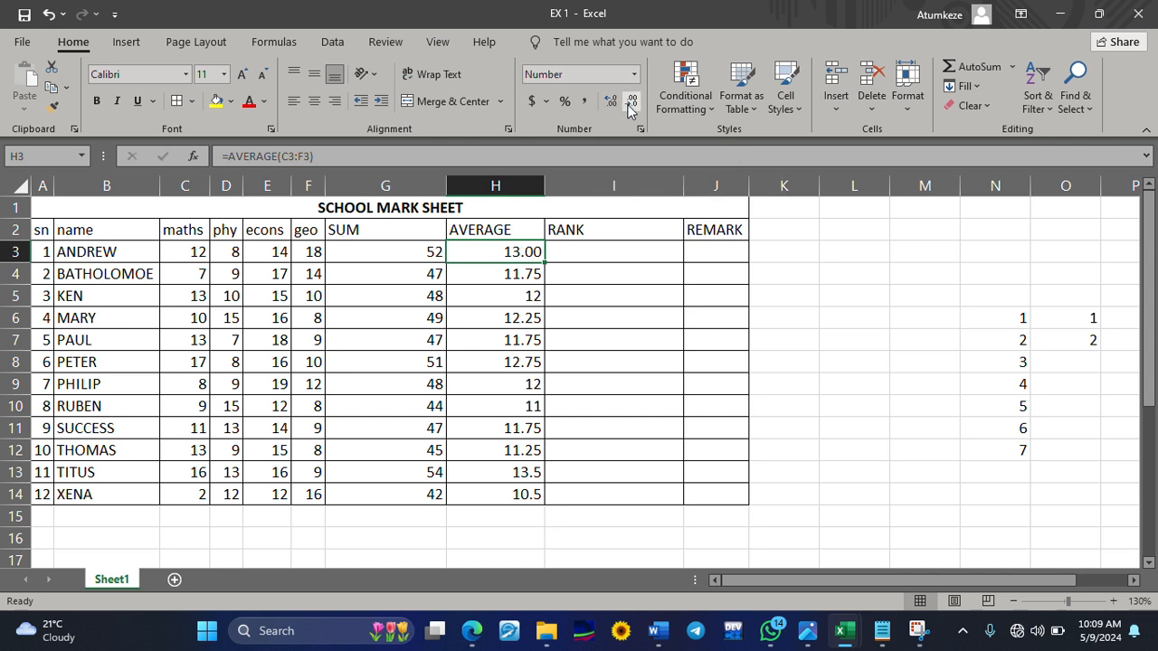
click(631, 107)
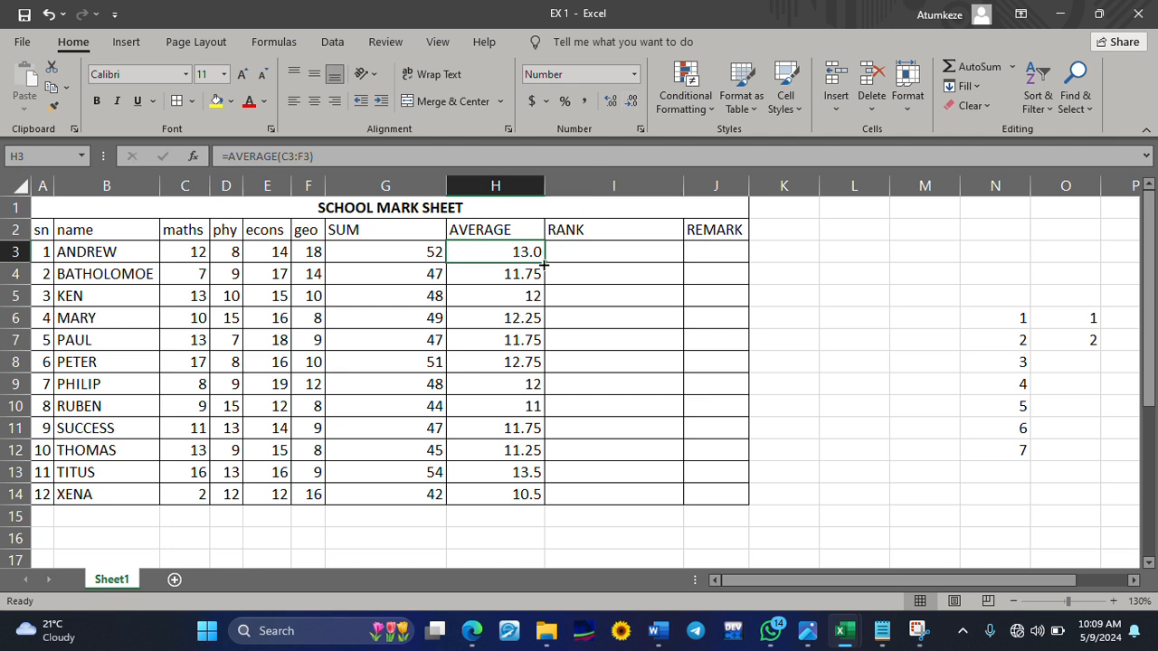
Step: Fill the one-decimal average from H3 down through H14 for all remaining students
drag(543, 259, 537, 495)
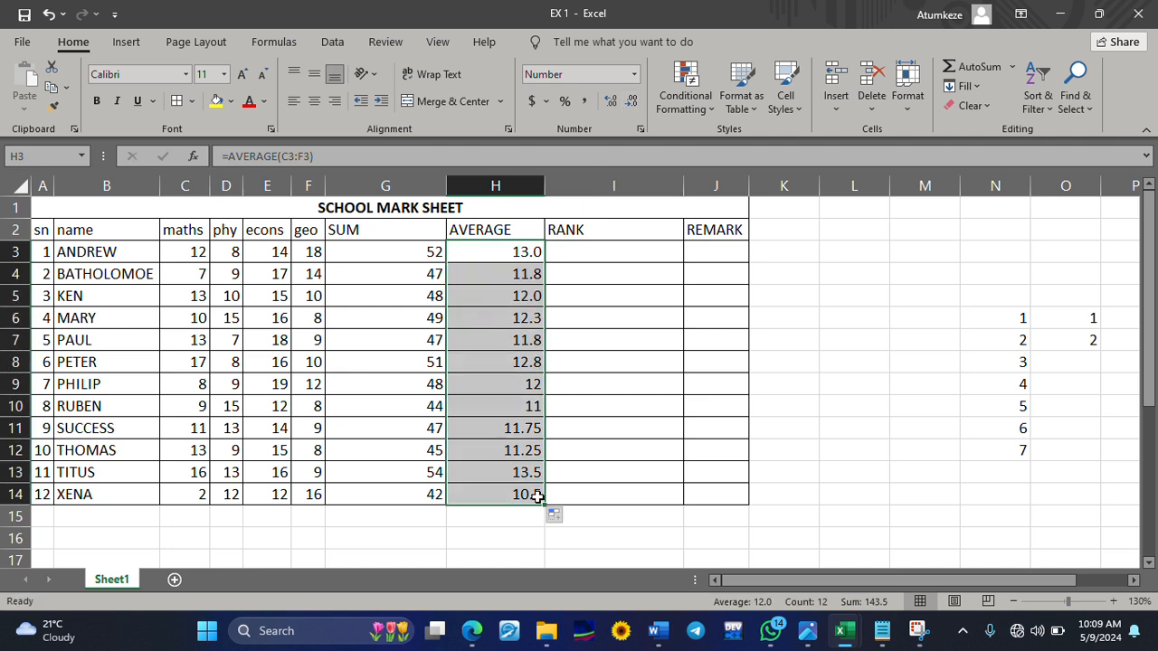
click(562, 541)
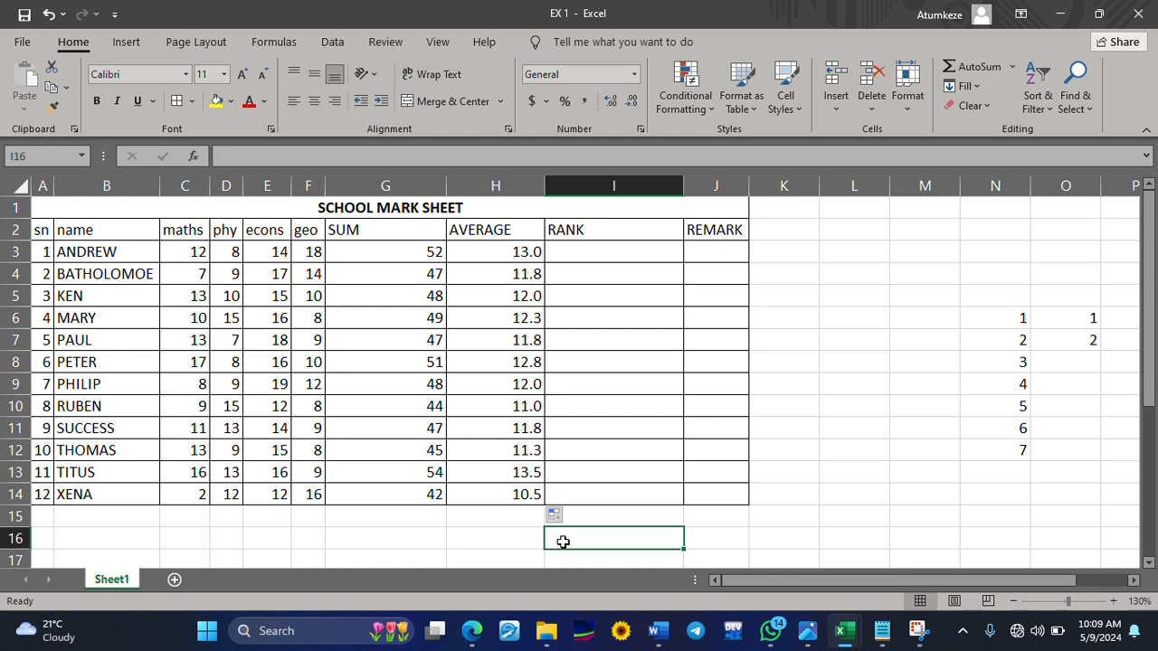
Step: Replace the RANK heading in cell I2 with NUM OF SUB
click(614, 260)
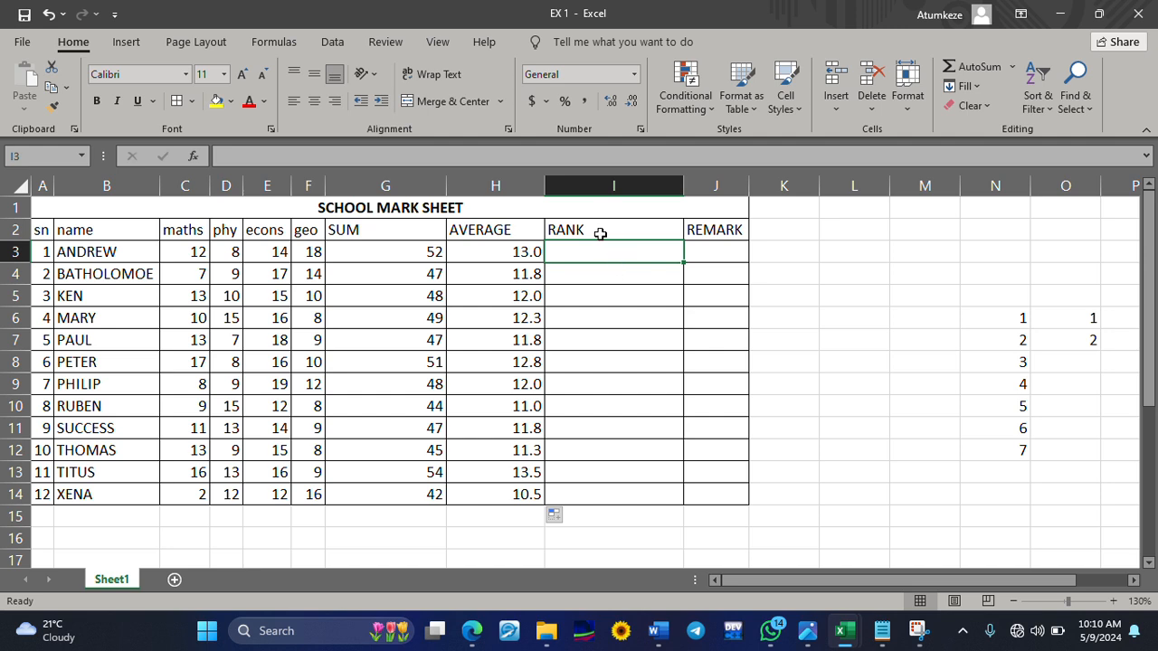
click(600, 233)
text(nu)
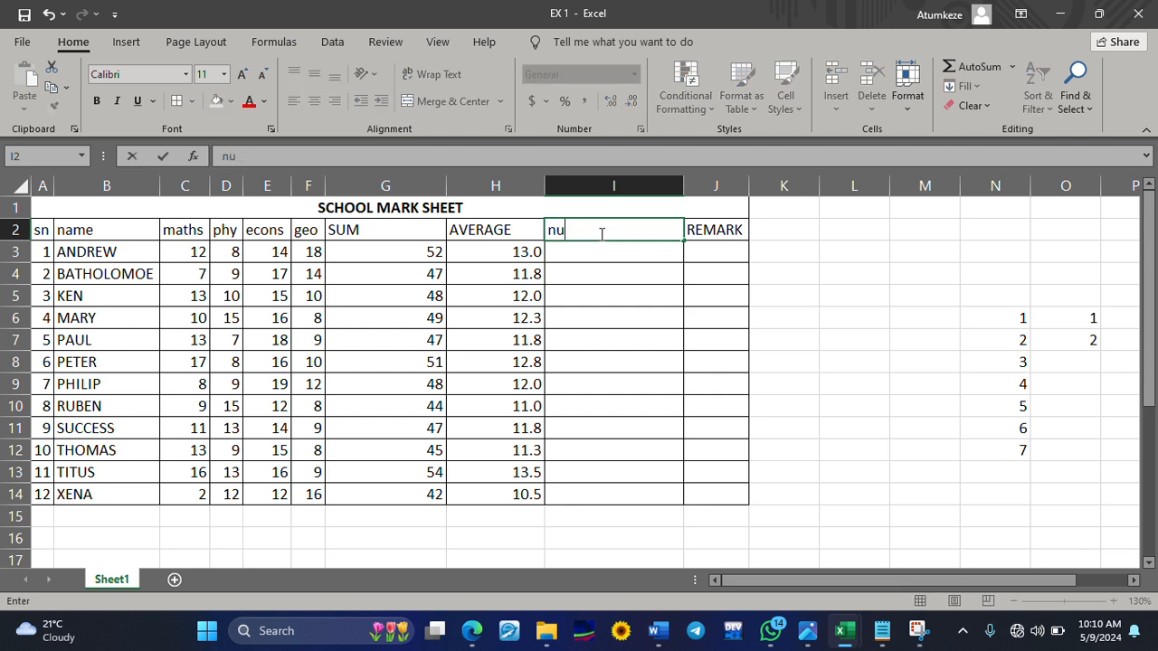
key(BackSpace)
key(BackSpace)
text(NUM OF)
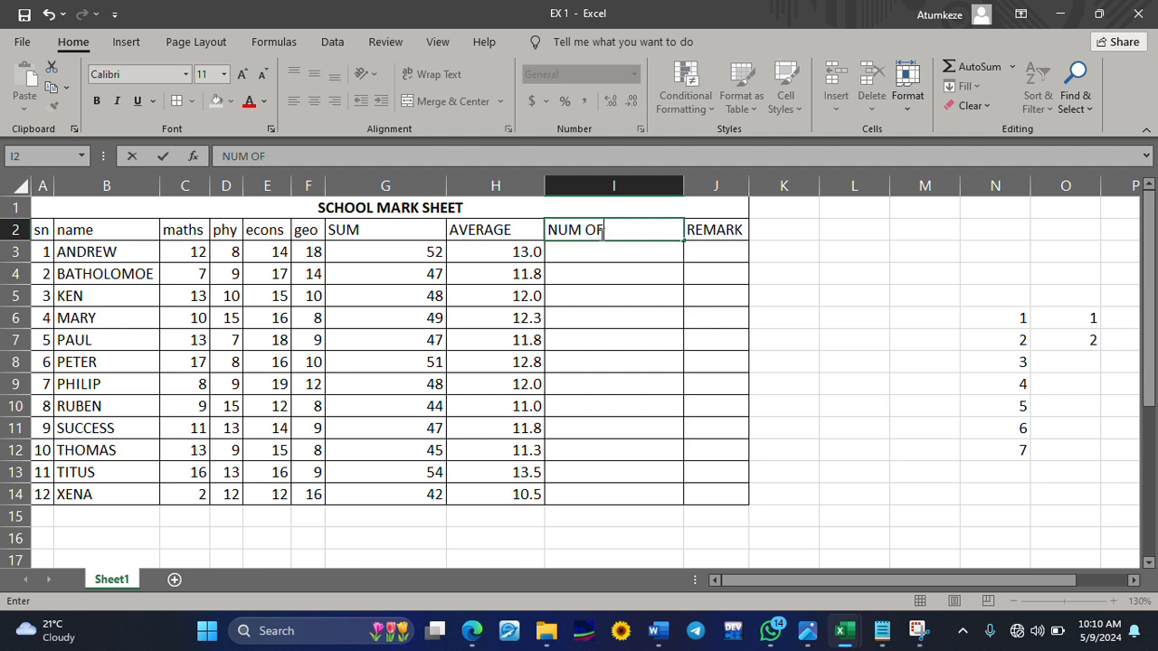
text( SUB)
click(477, 522)
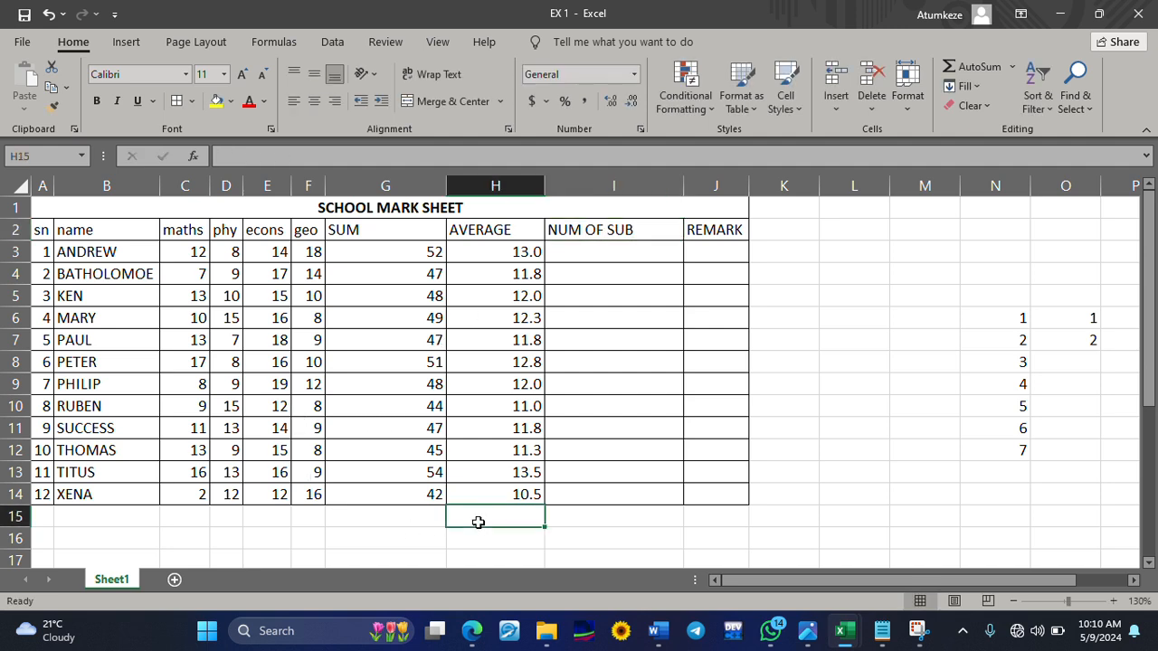
Step: Clear the subject marks in cells D9, C5, E7, C13 and C7 to leave those subjects blank
click(232, 386)
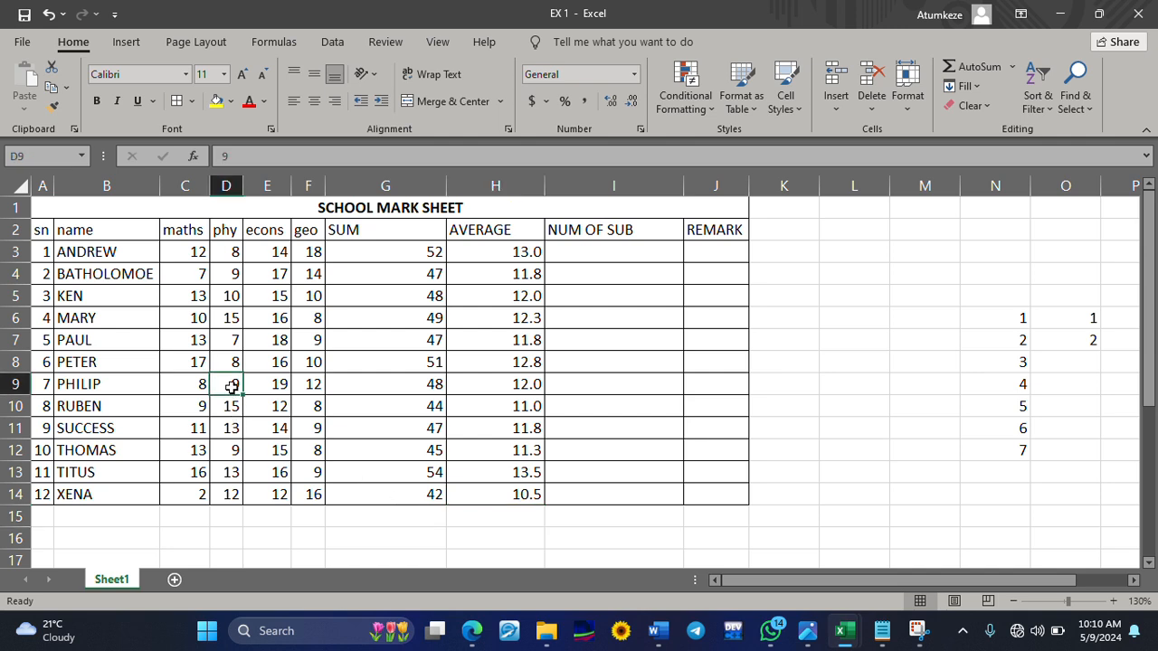
key(BackSpace)
click(195, 295)
key(BackSpace)
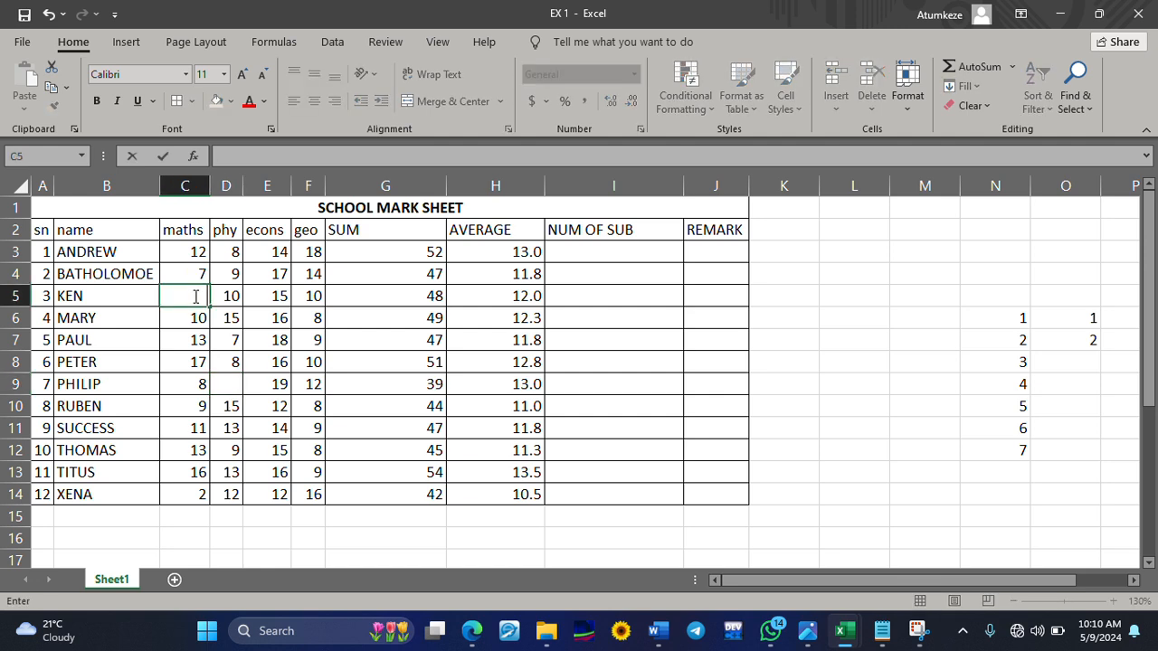
click(282, 344)
key(BackSpace)
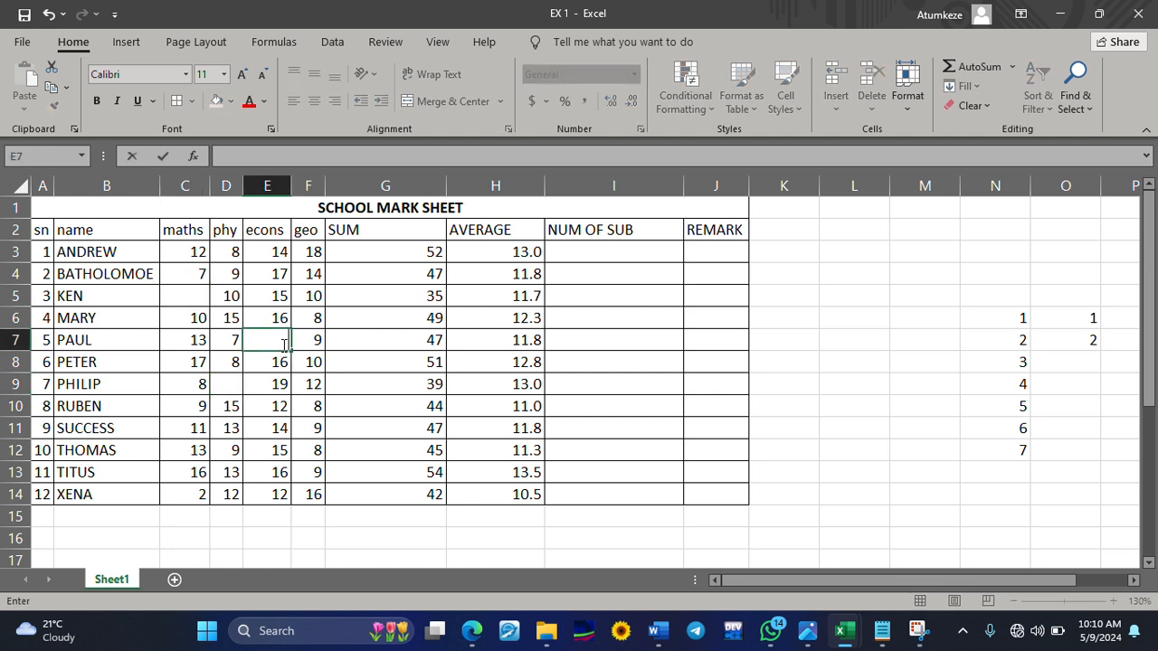
click(199, 470)
key(BackSpace)
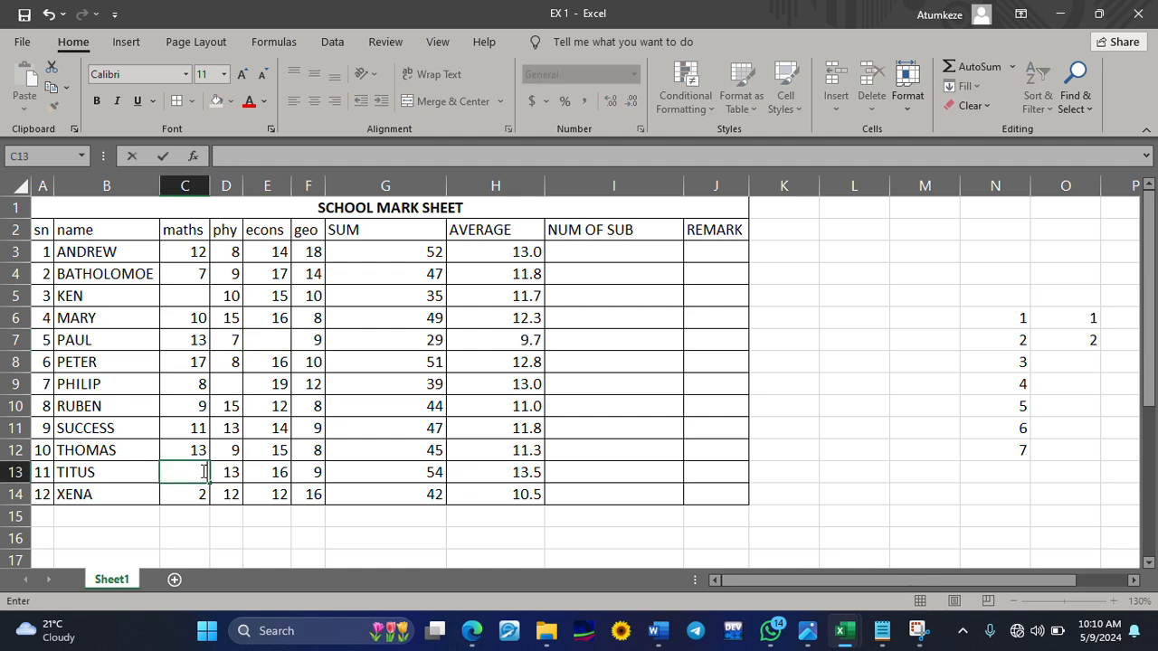
click(613, 477)
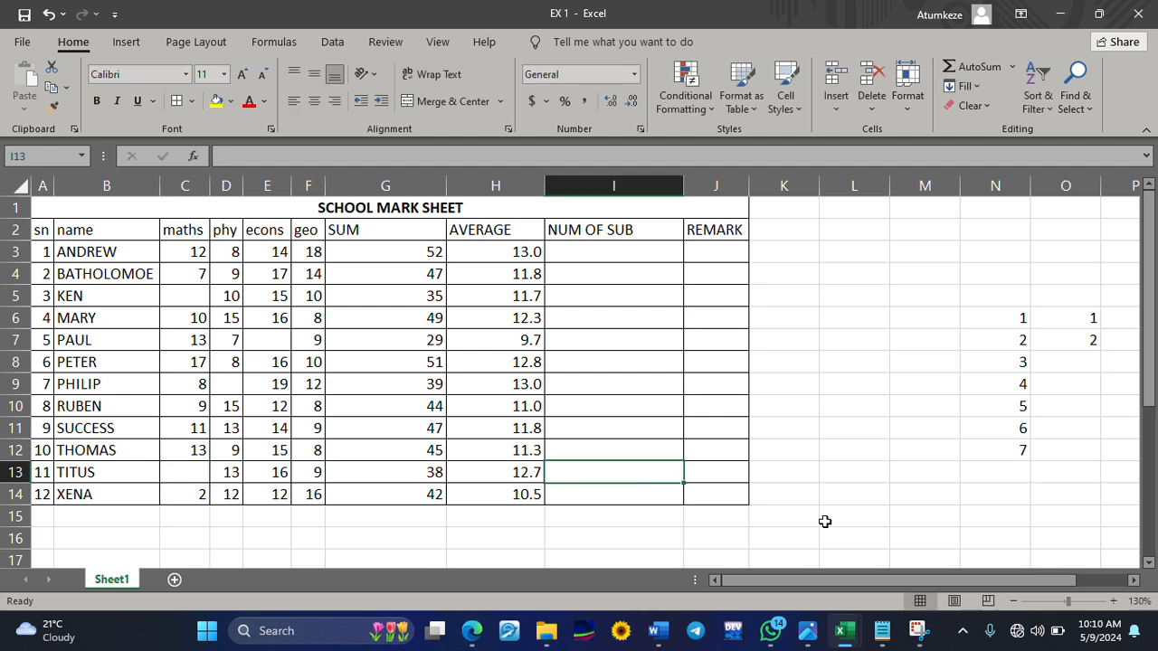
click(599, 246)
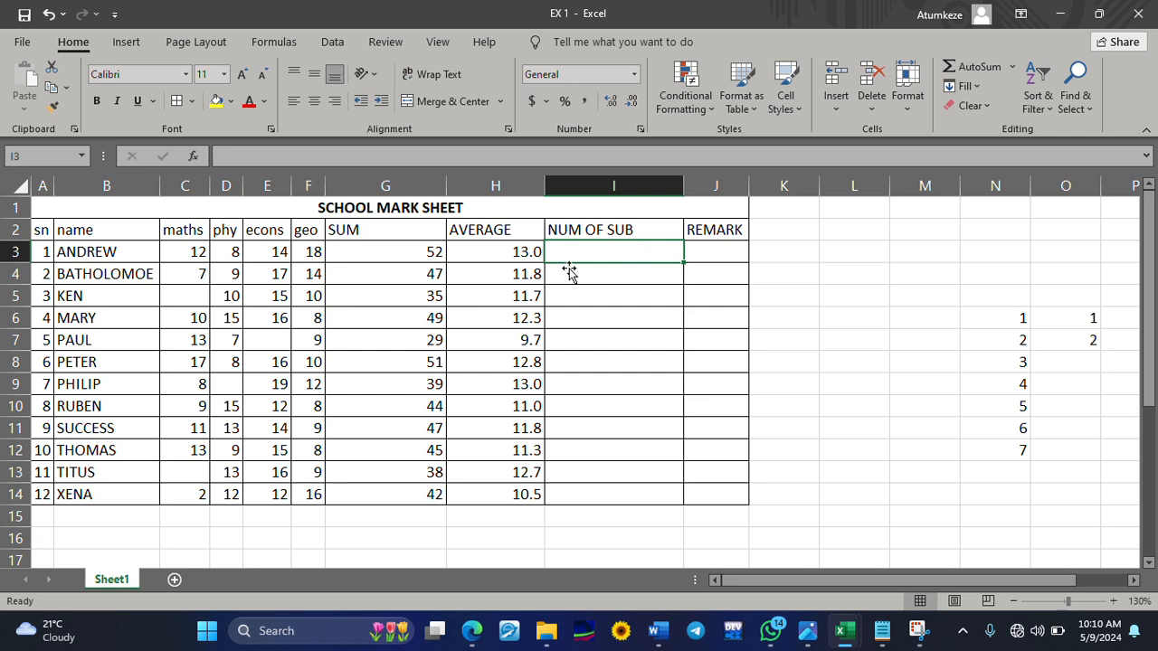
click(197, 339)
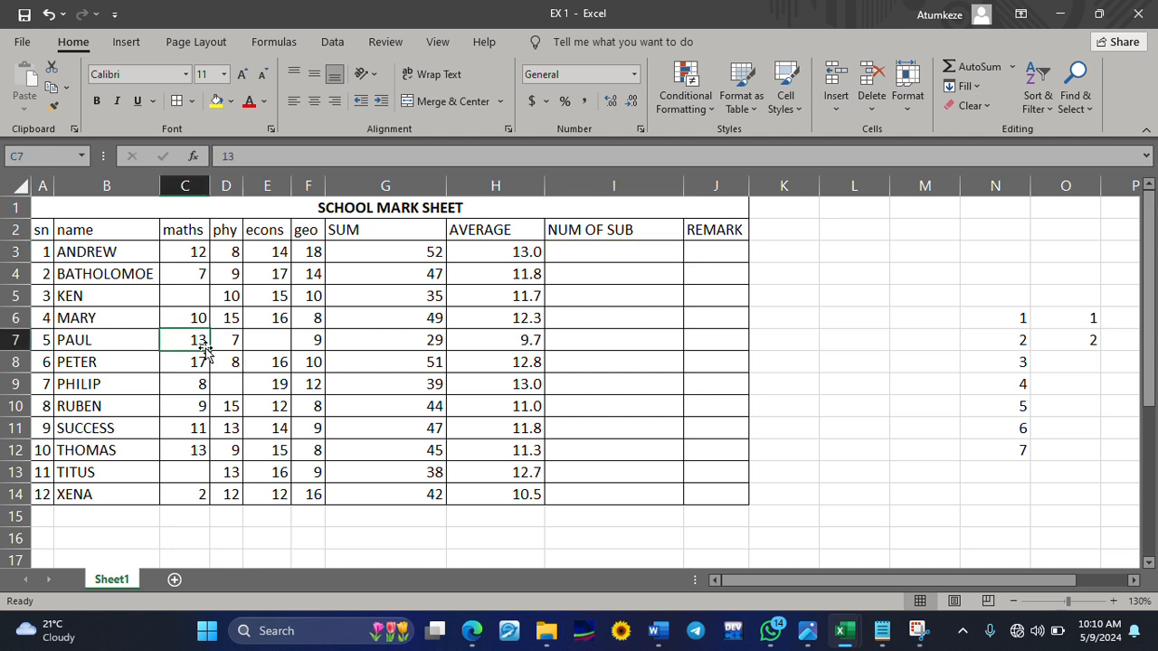
key(BackSpace)
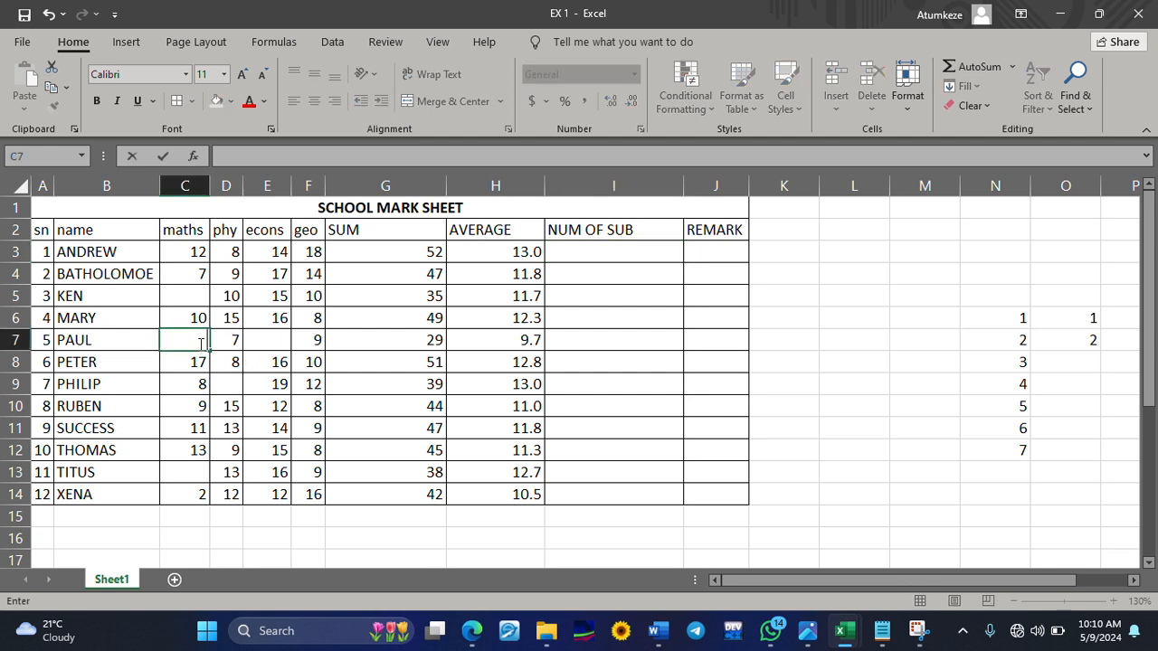
click(783, 291)
Step: Enter the formula =COUNT(C3:F3) in cell I3 to count the first student's subjects
click(626, 250)
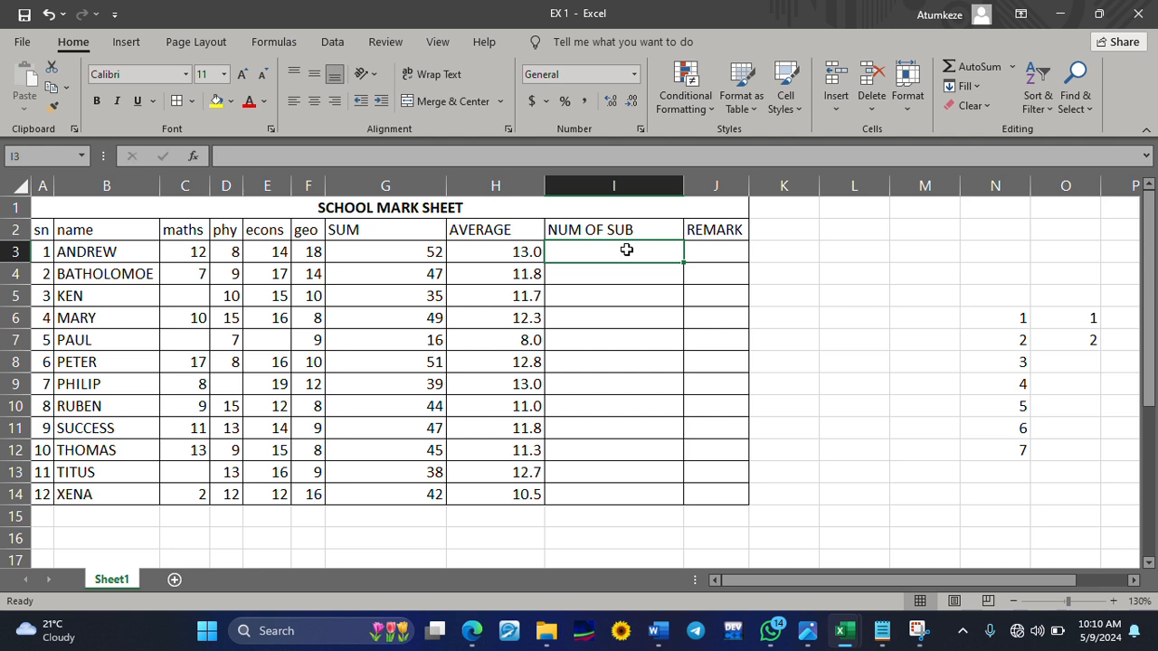
text(=COUT)
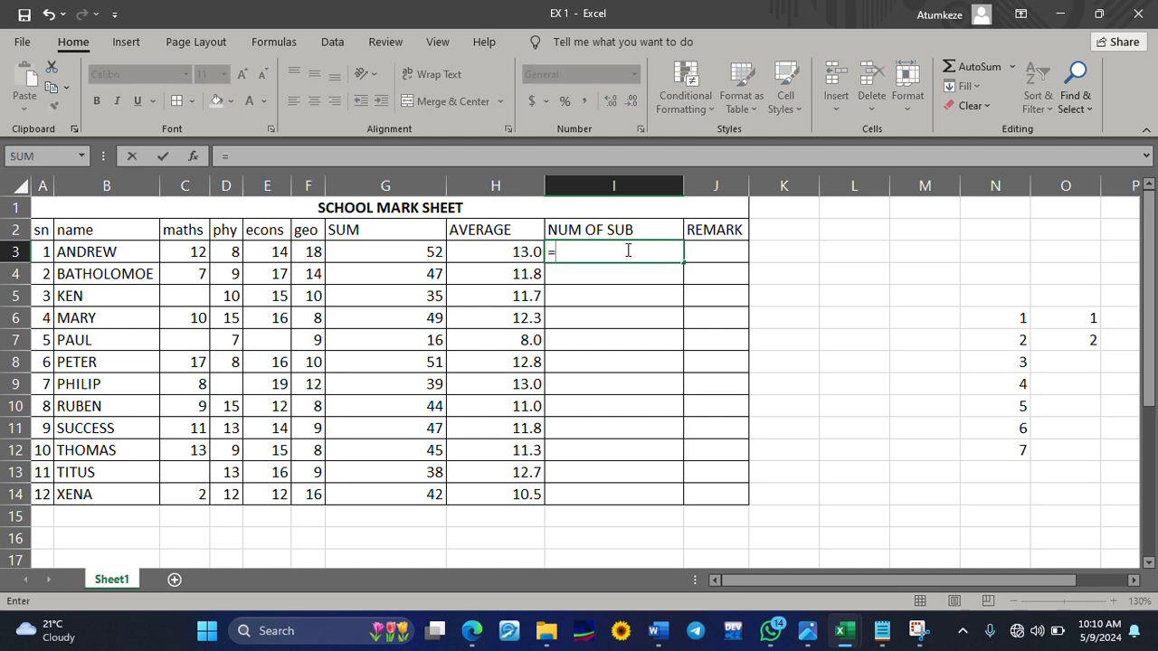
key(BackSpace)
key(BackSpace)
key(BackSpace)
key(BackSpace)
text(coutn)
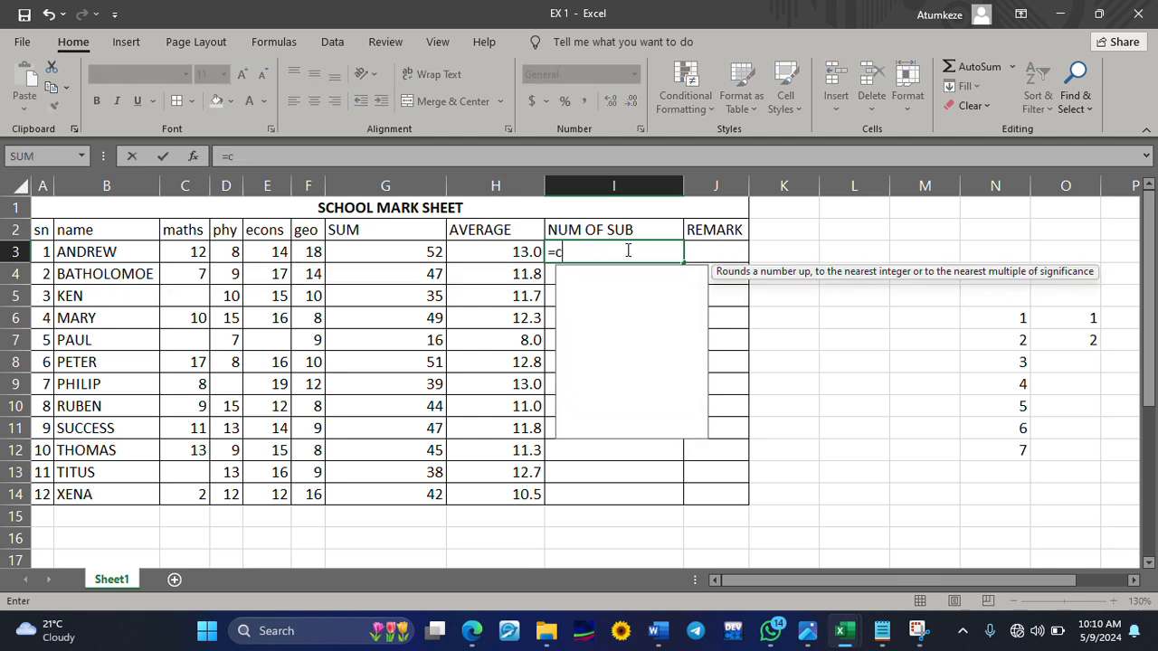
key(BackSpace)
key(BackSpace)
text(nt)
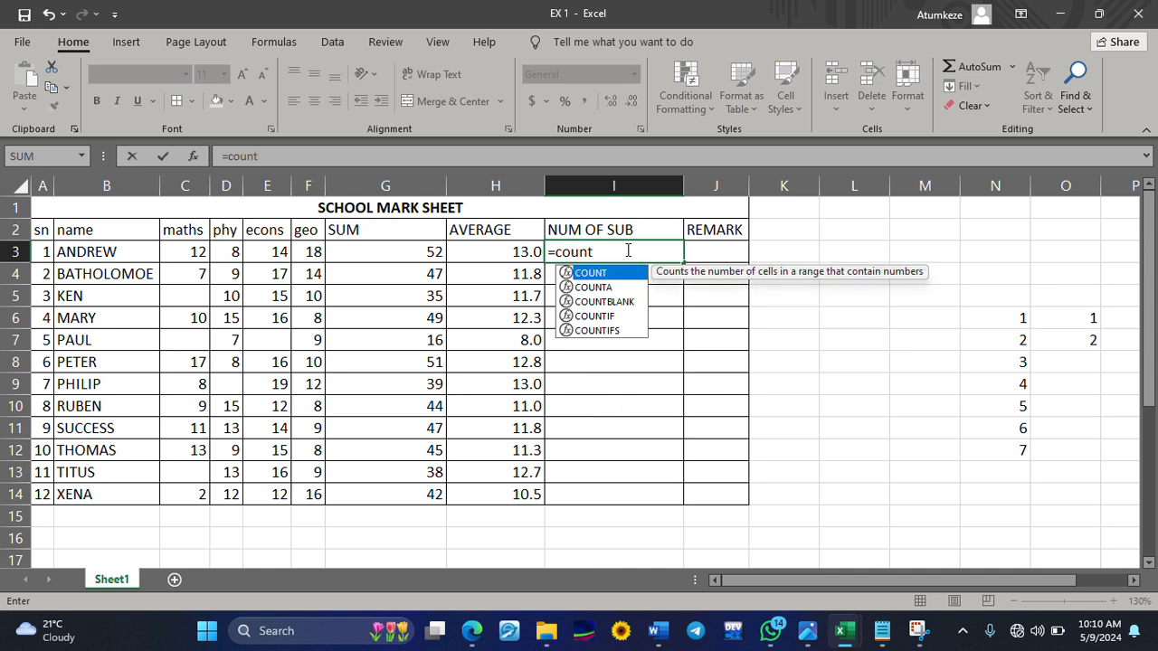
text(()
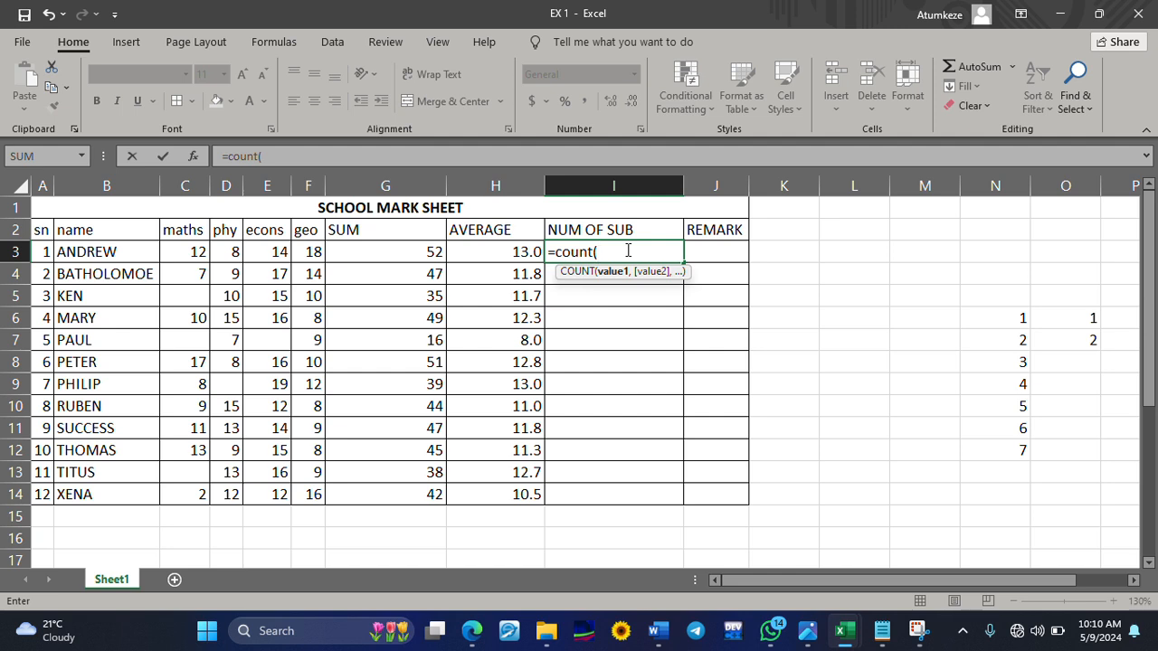
drag(195, 251, 299, 253)
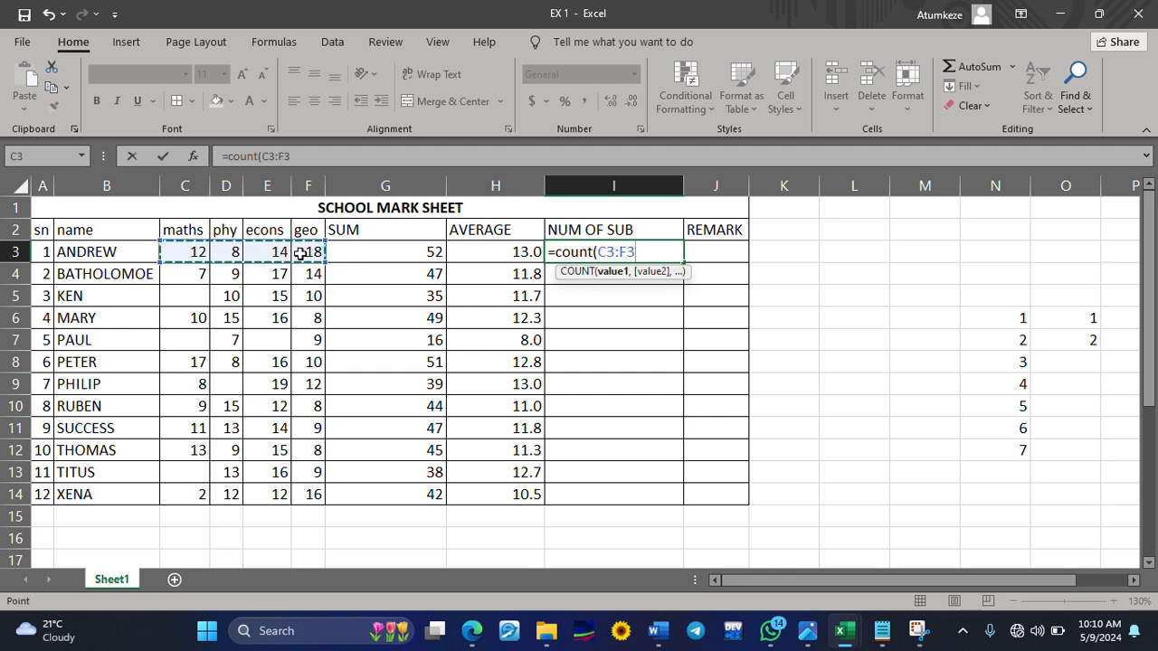
text())
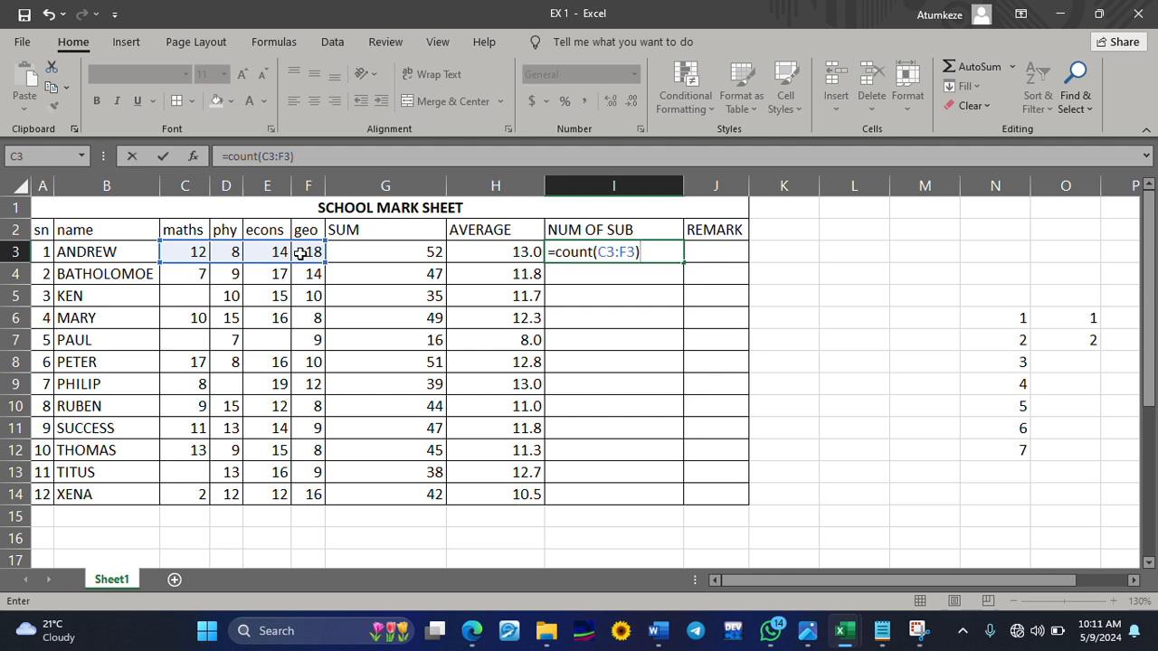
key(Return)
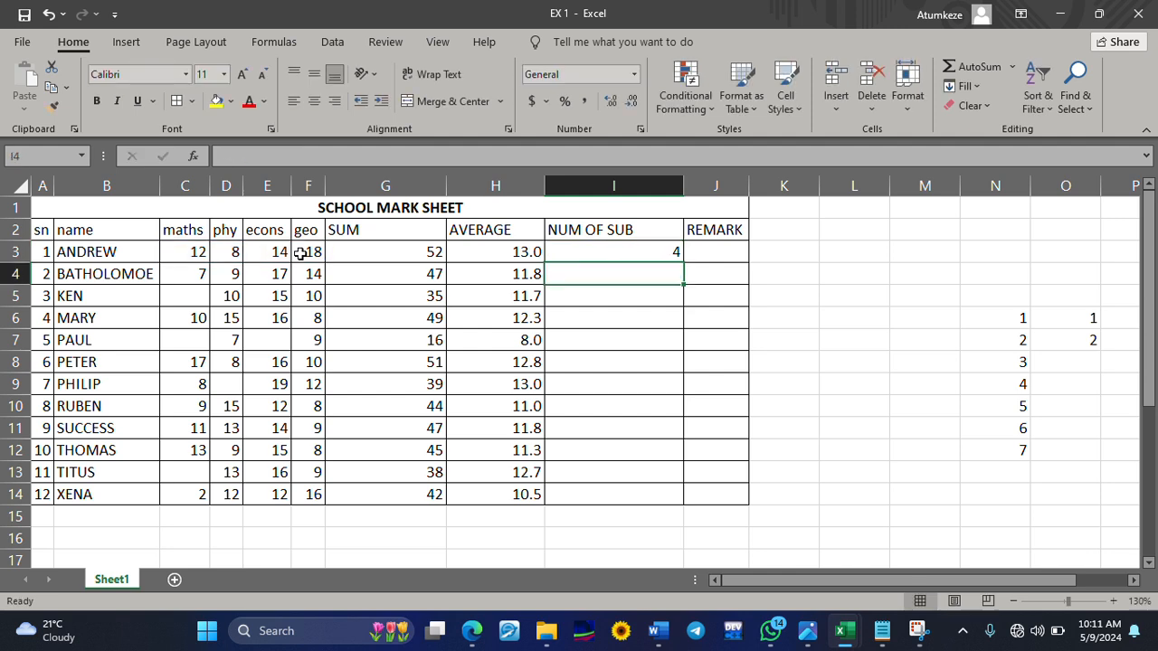
Step: Fill the subject count formula from I3 down to I14 for the remaining students
click(635, 257)
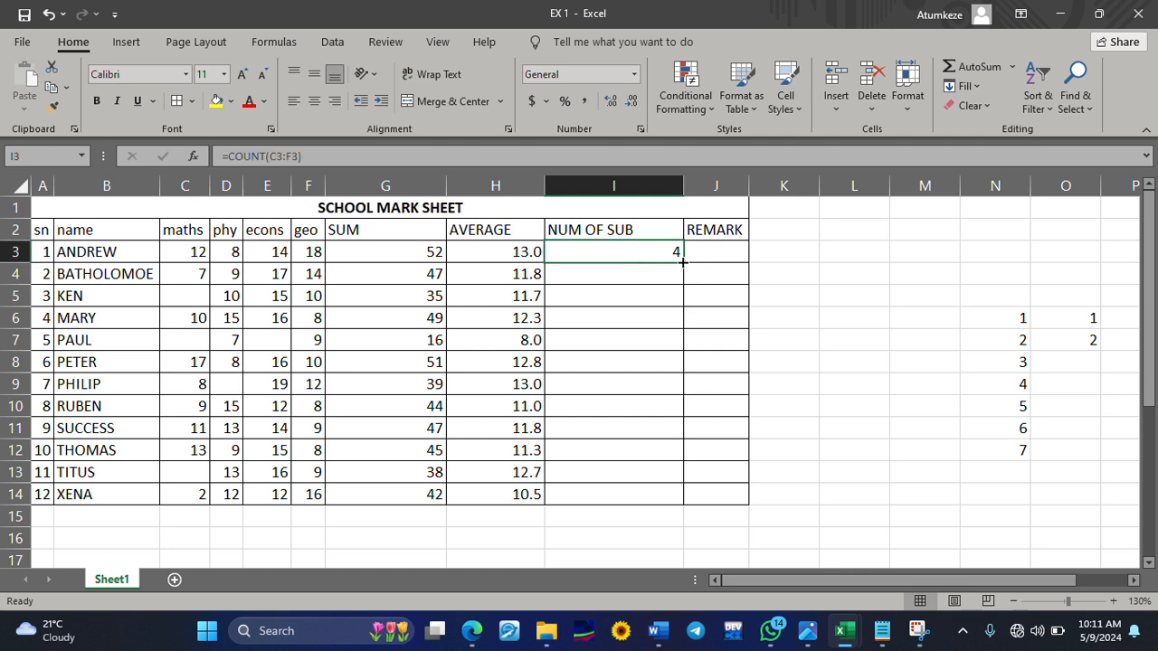
drag(681, 260, 667, 501)
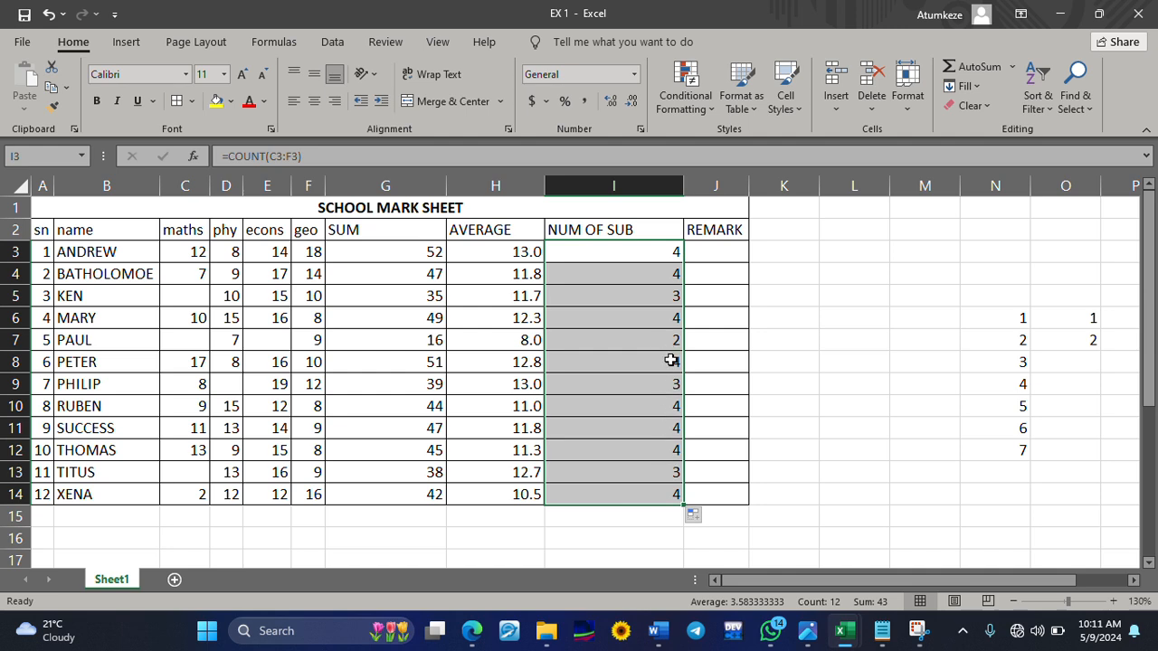
click(635, 557)
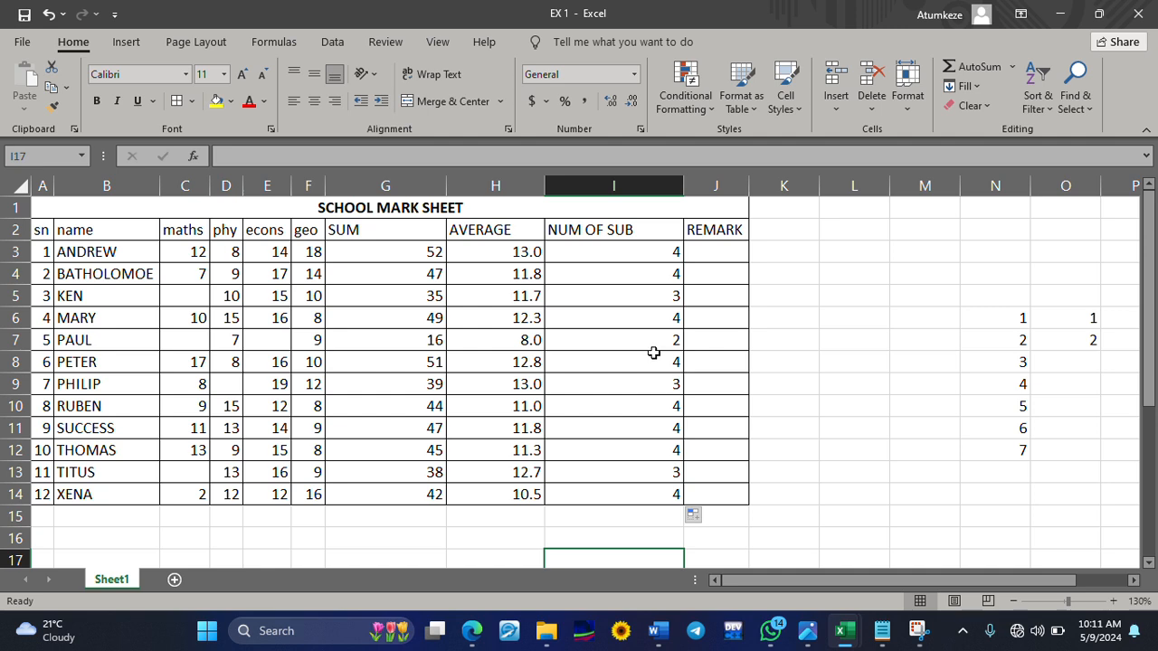
Step: Replace the REMARK heading in cell J2 with RANK
click(714, 233)
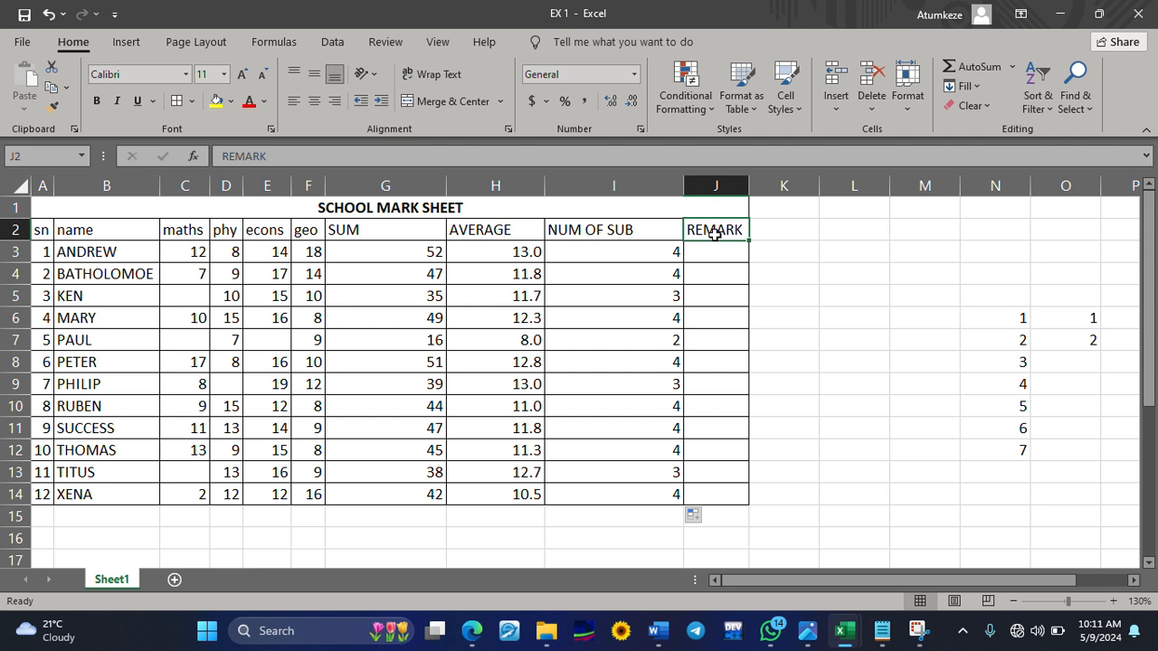
text(rank)
key(BackSpace)
key(BackSpace)
key(BackSpace)
key(BackSpace)
text(RANK)
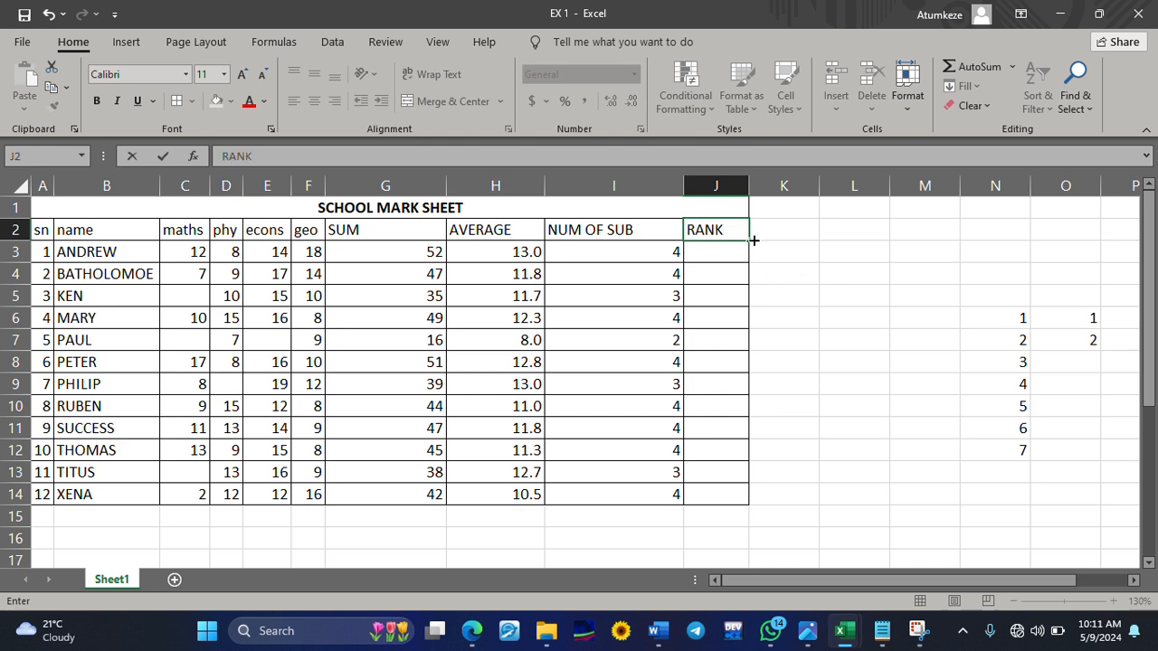
Step: Enter the formula =RANK(H3,$H$3:$H$14) in cell J3 to rank the first student by average
click(728, 249)
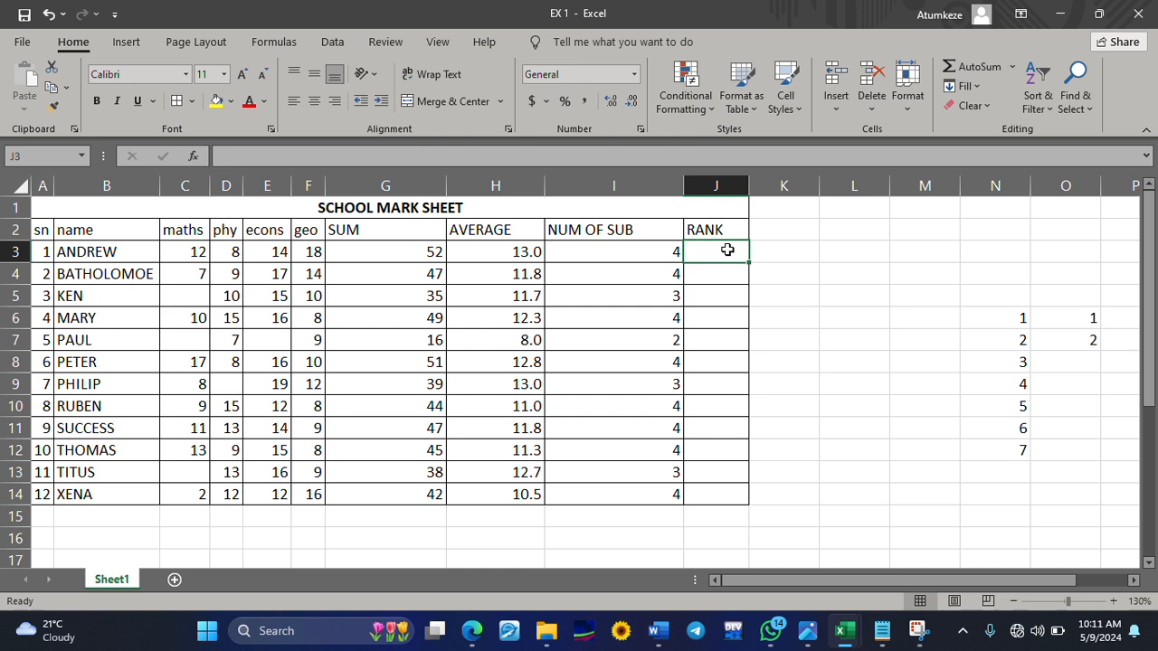
text(=re)
key(BackSpace)
text(an)
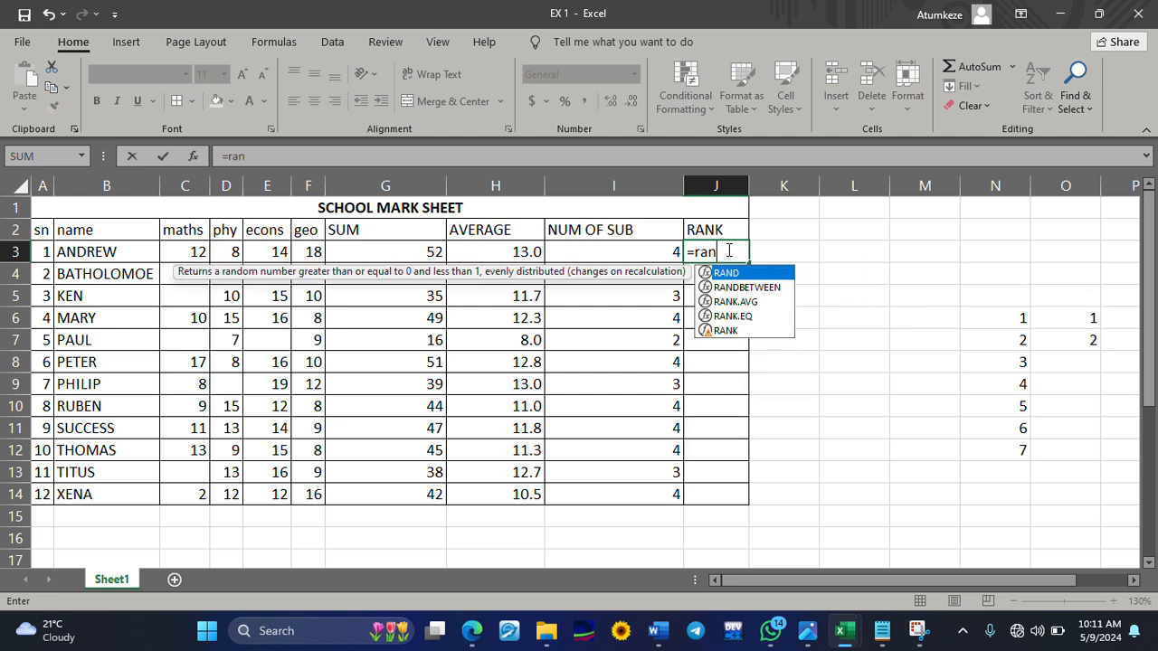
text(k()
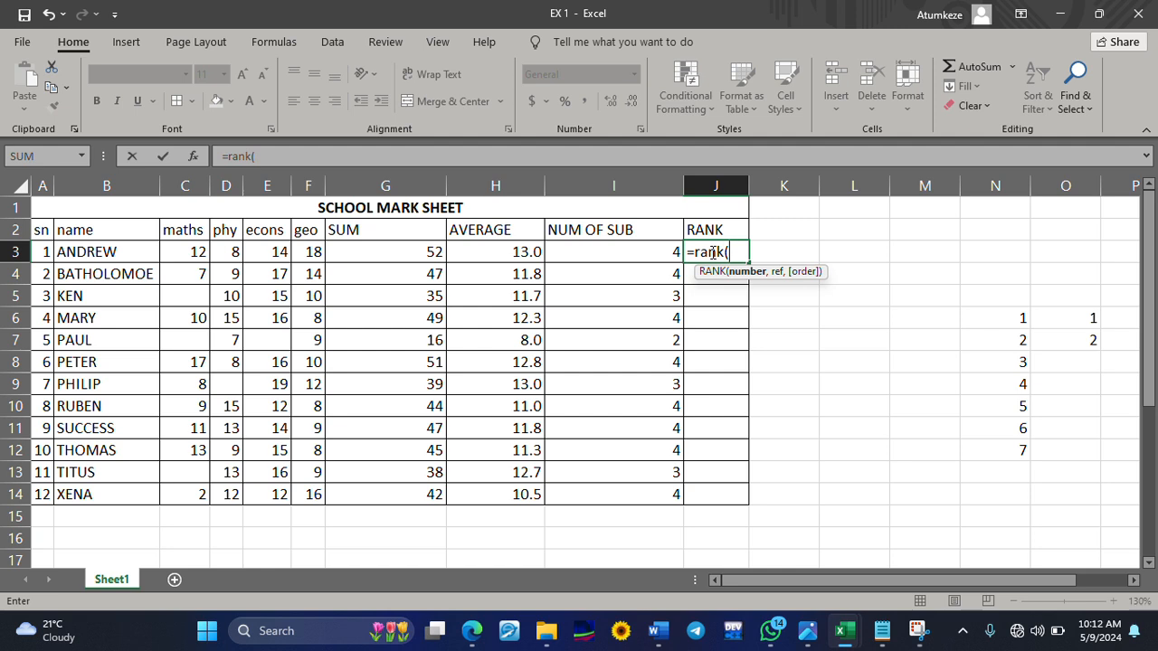
text(h3)
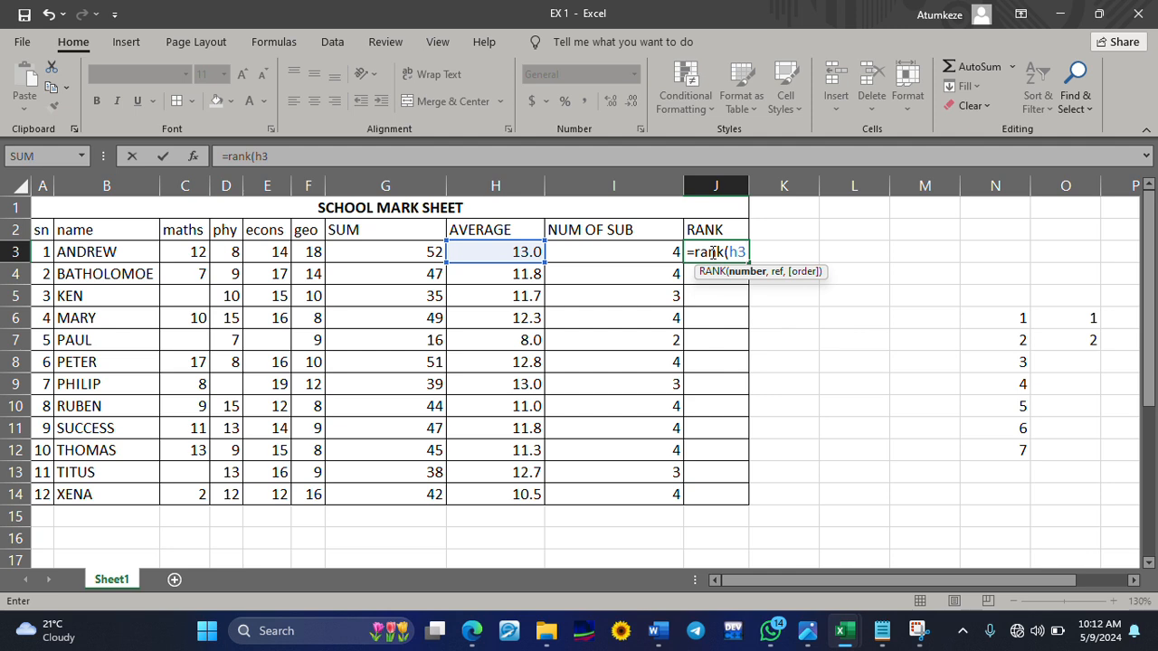
text(,)
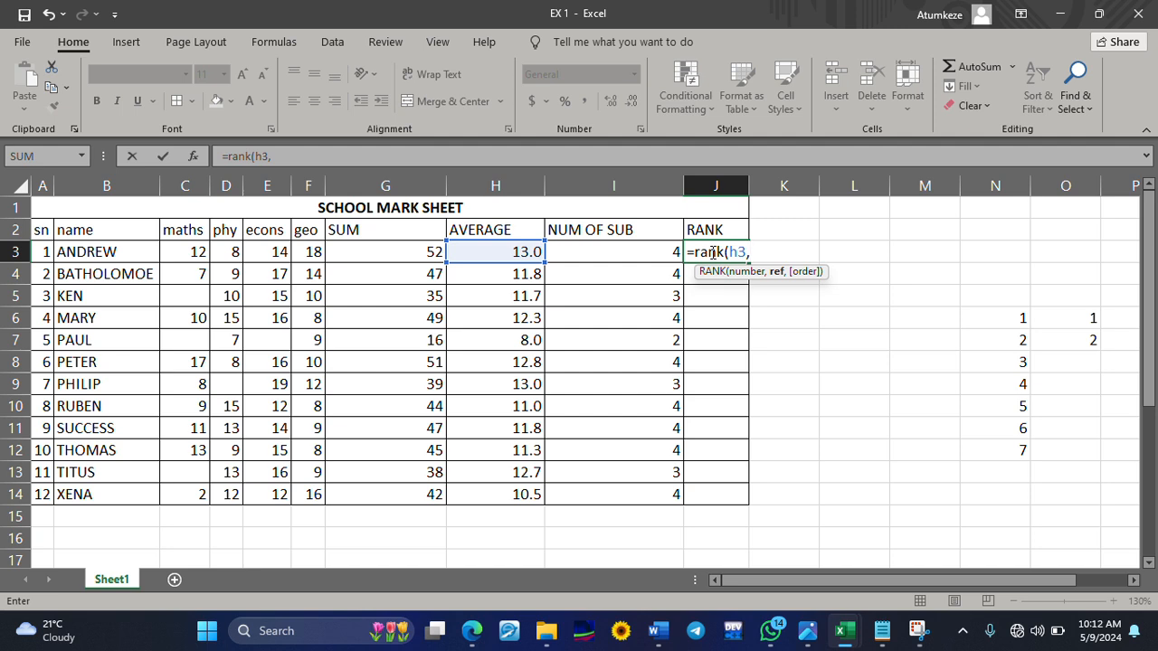
text($h$3:)
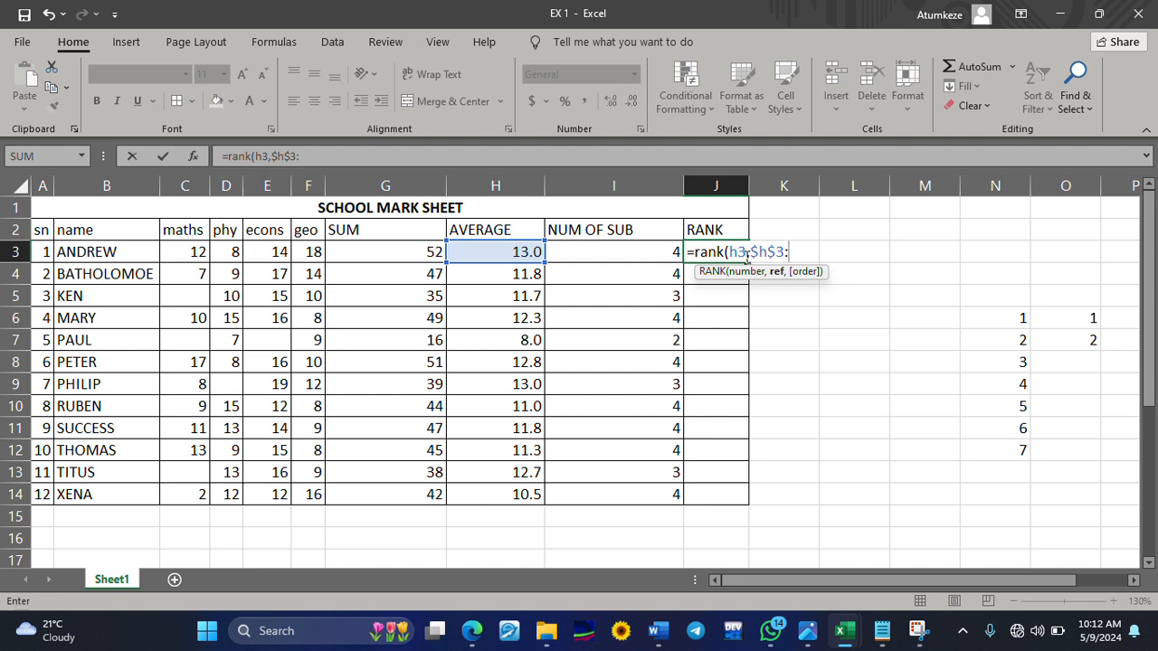
double_click(749, 253)
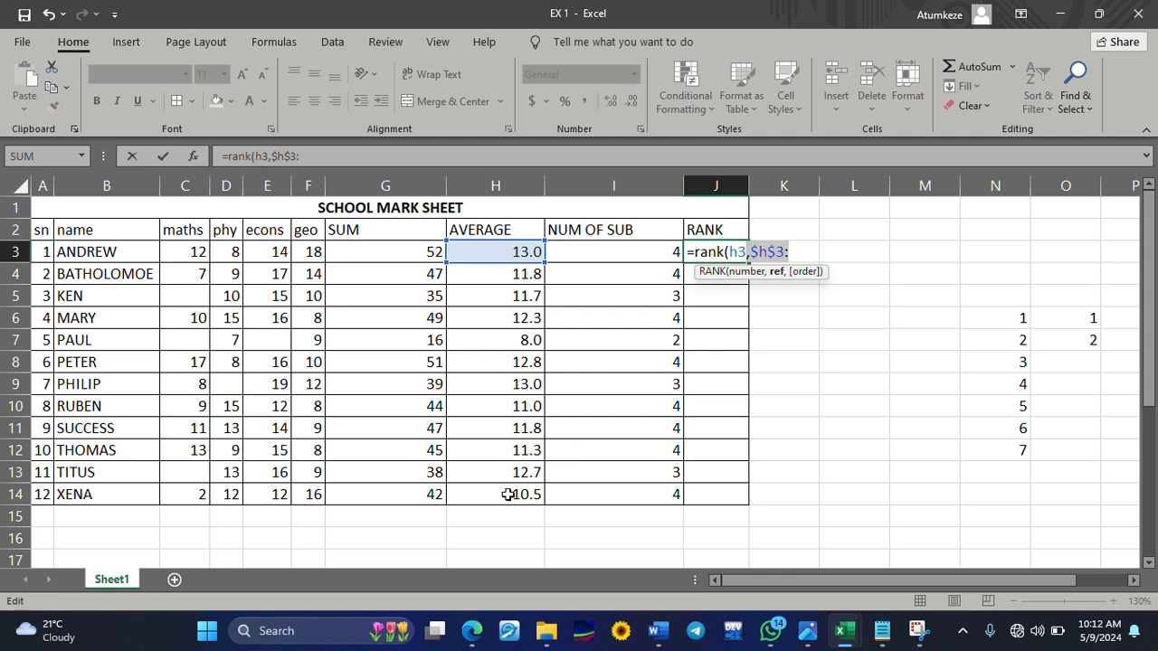
click(800, 253)
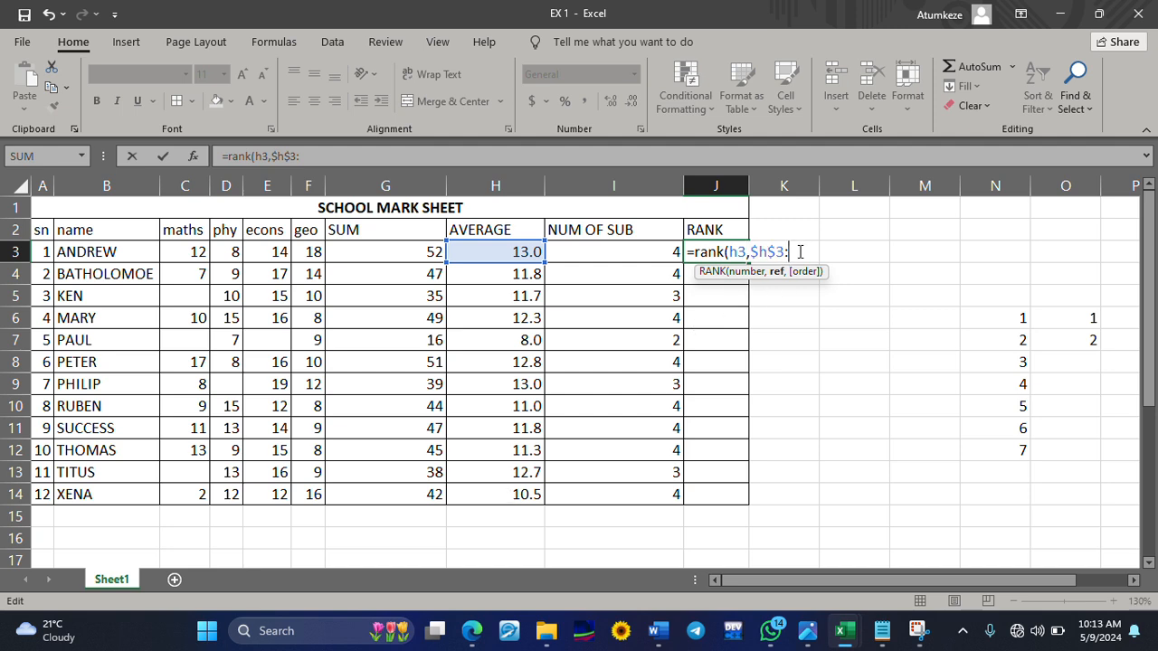
text($h$14)
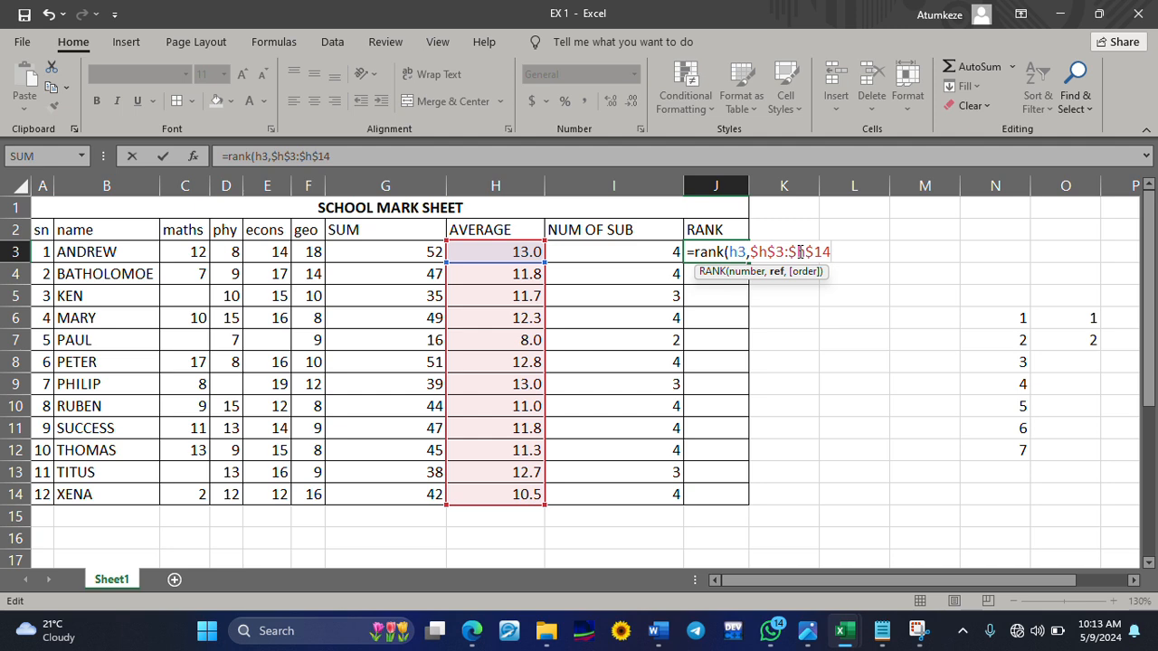
text())
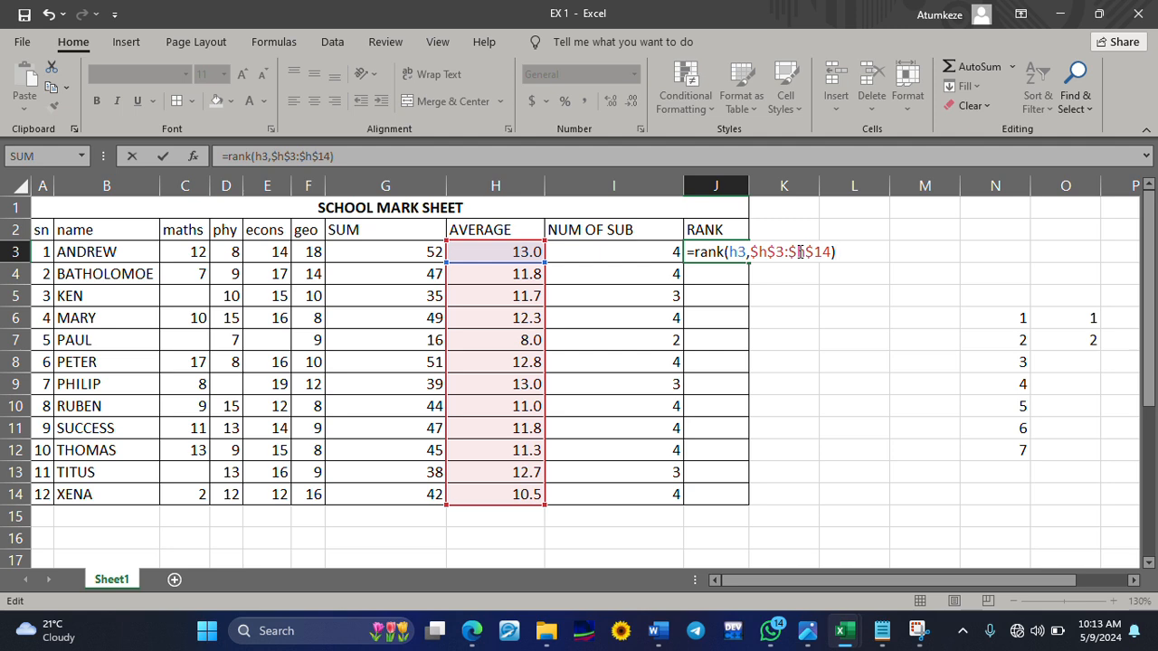
key(Return)
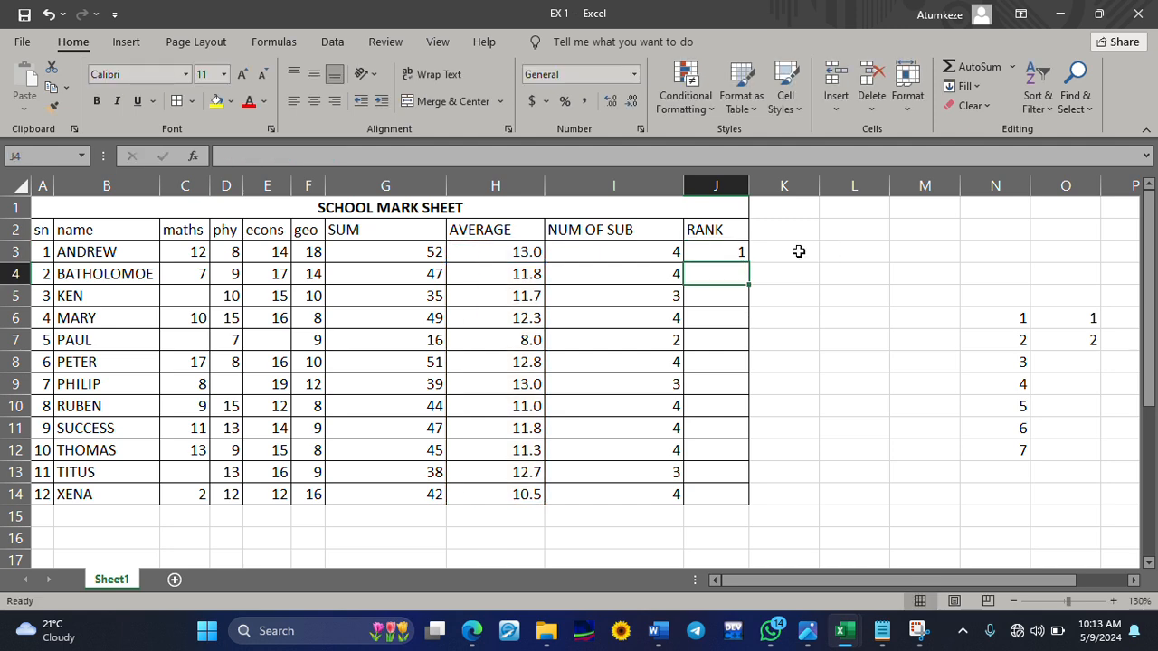
Step: Fill the rank formula from J3 down to J14 for the remaining students and check the copied formulas
click(726, 250)
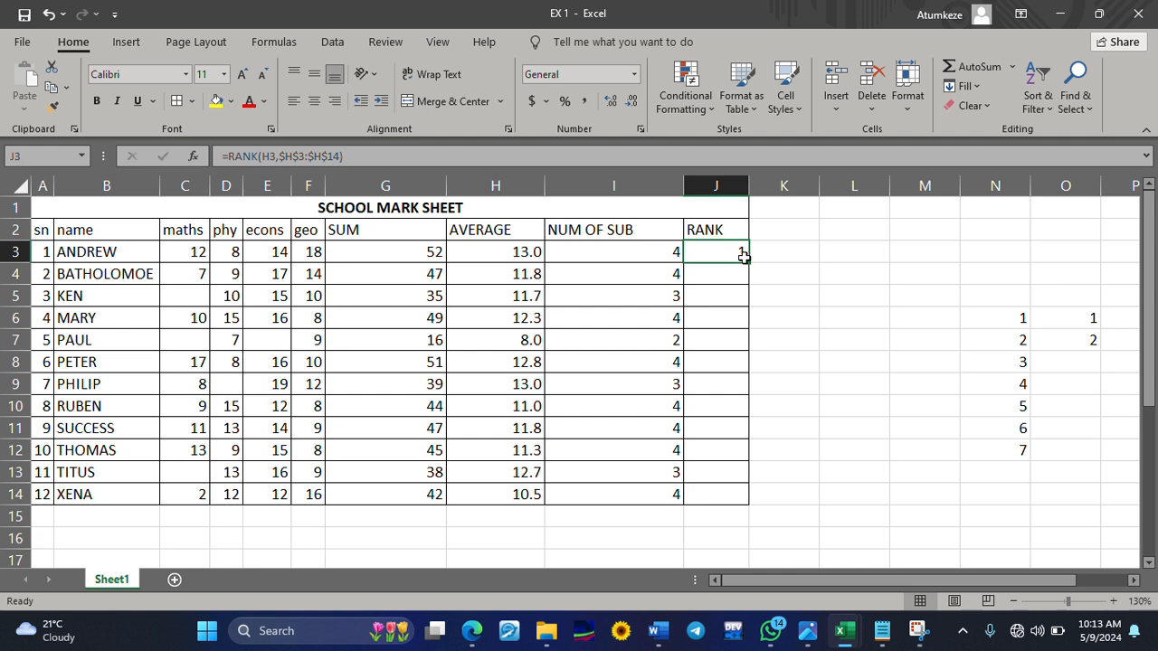
drag(749, 262, 744, 504)
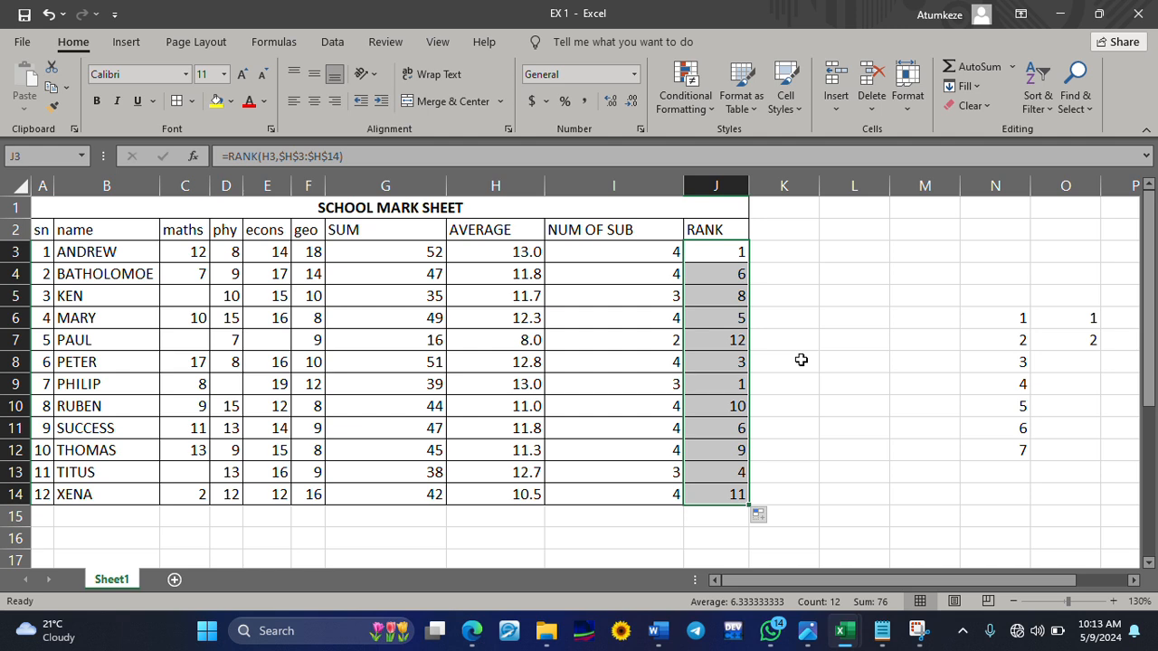
click(736, 342)
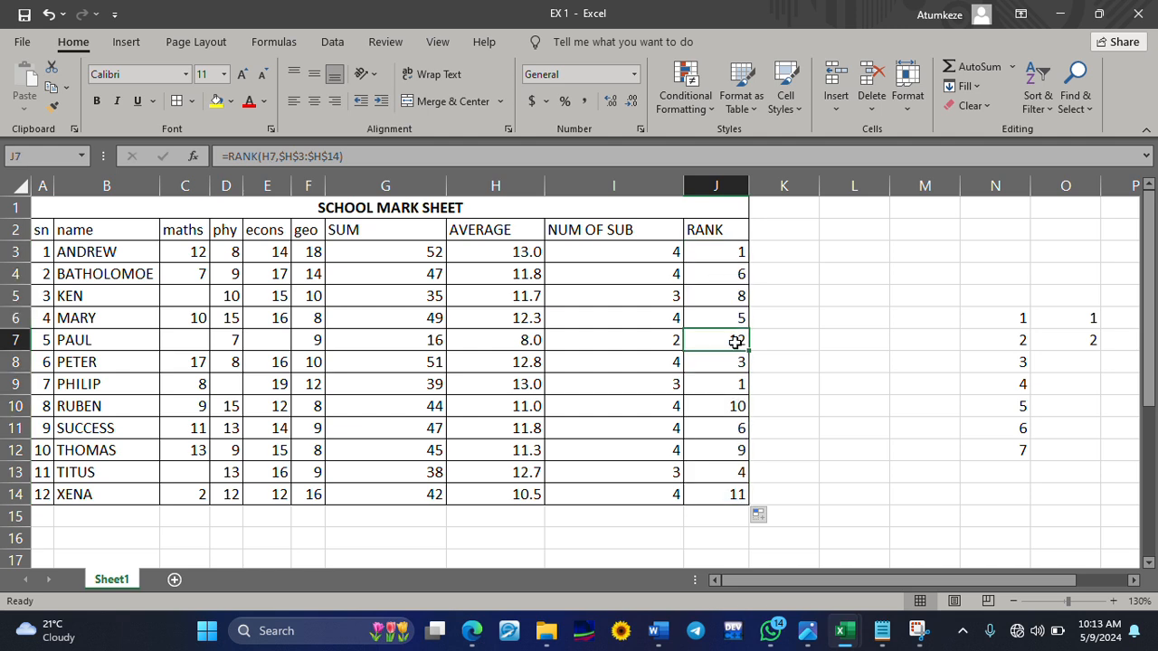
click(718, 383)
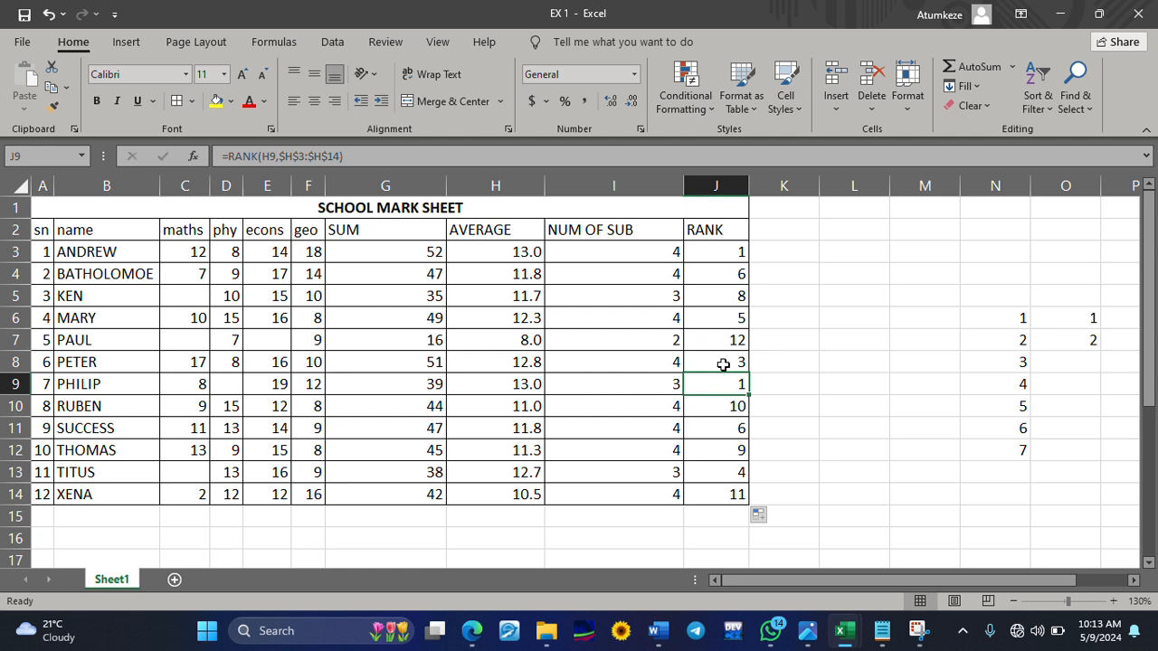
click(721, 261)
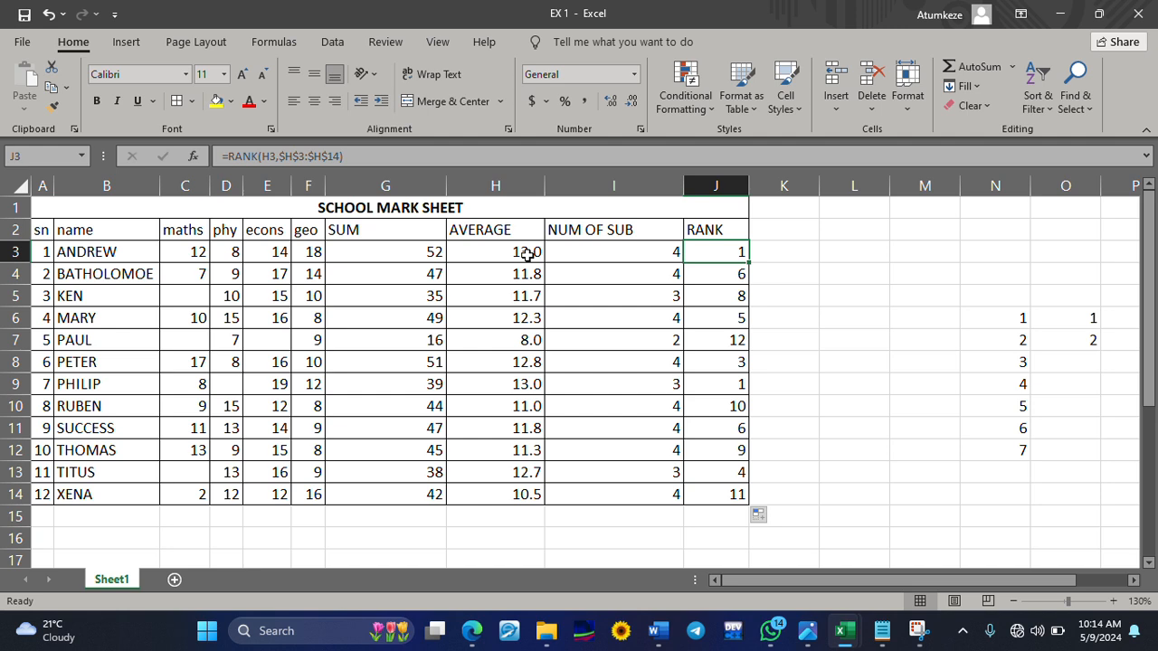
Step: Add the heading REMARKS in cell K2, beside the RANK column
click(798, 230)
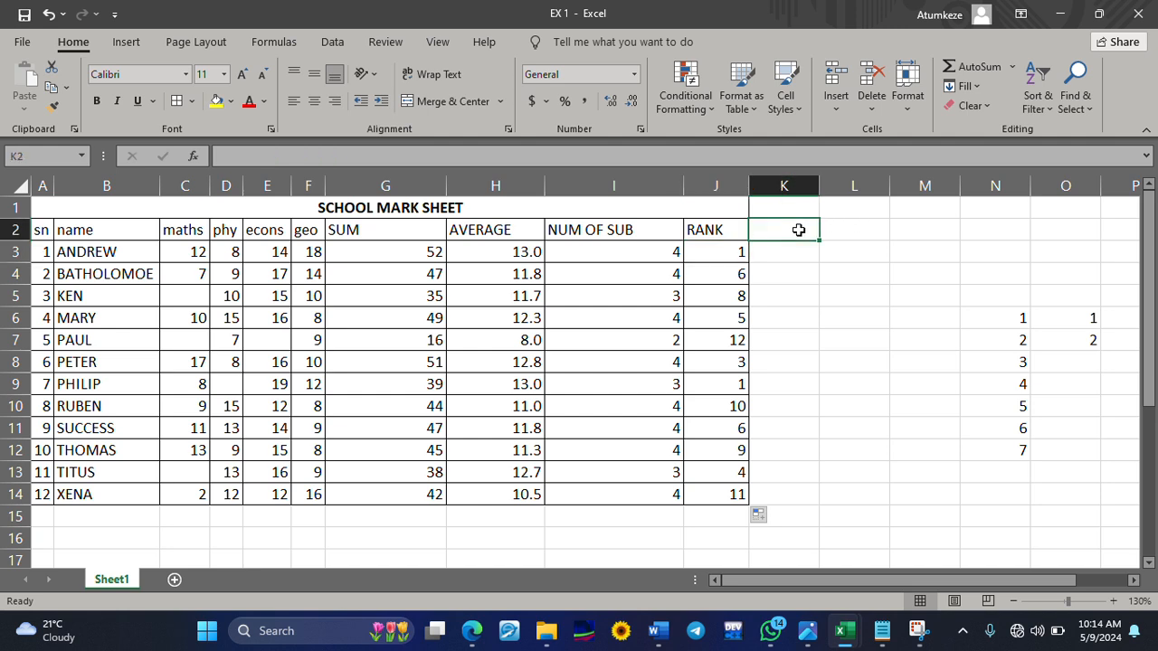
text(REMARKS)
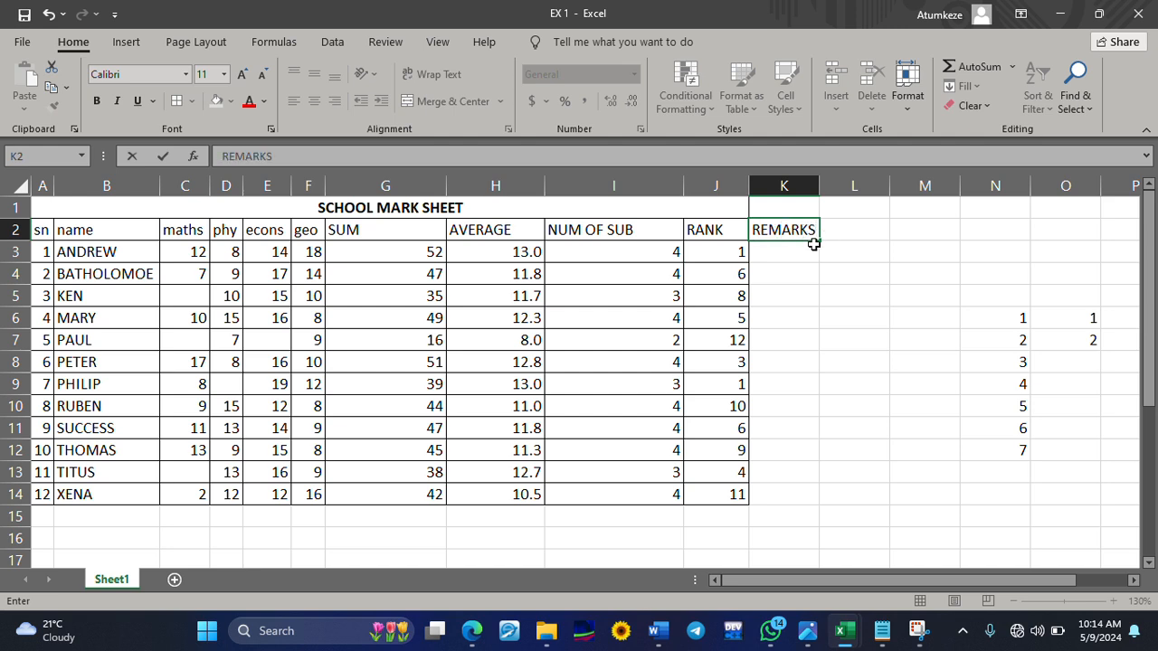
click(798, 250)
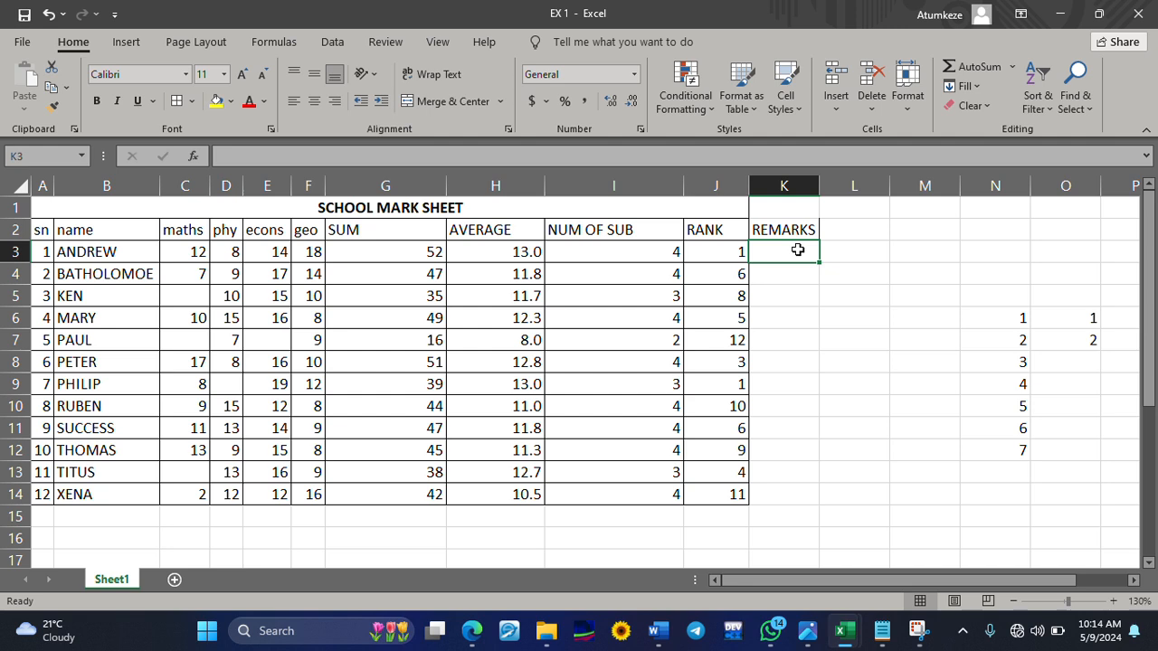
text(=)
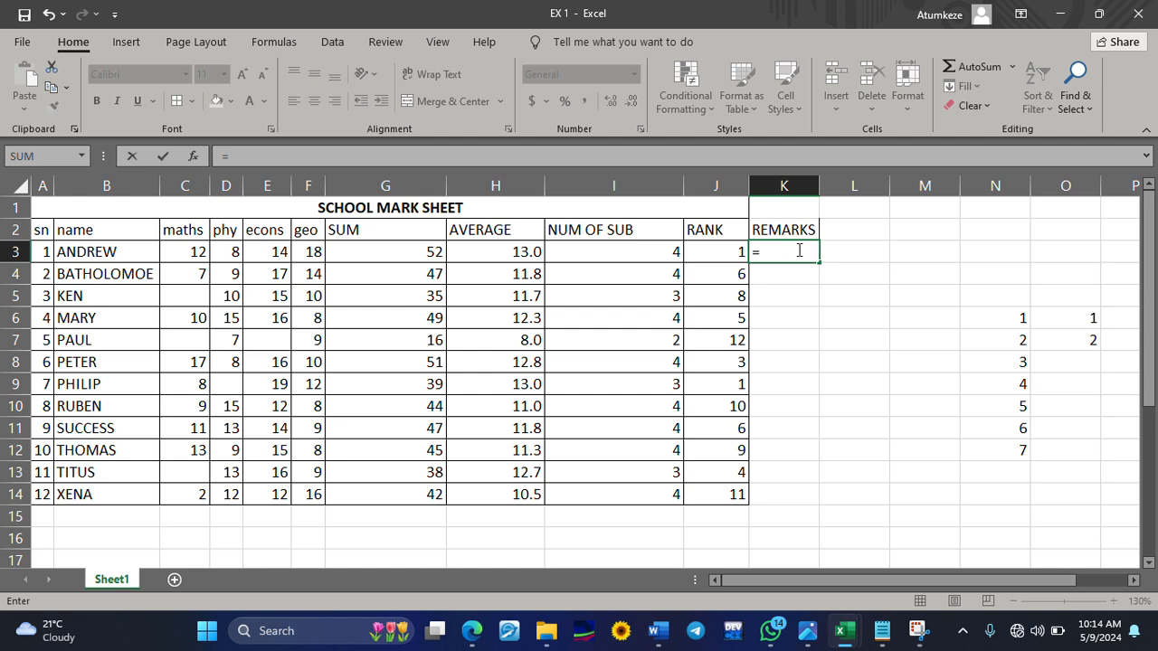
text(if()
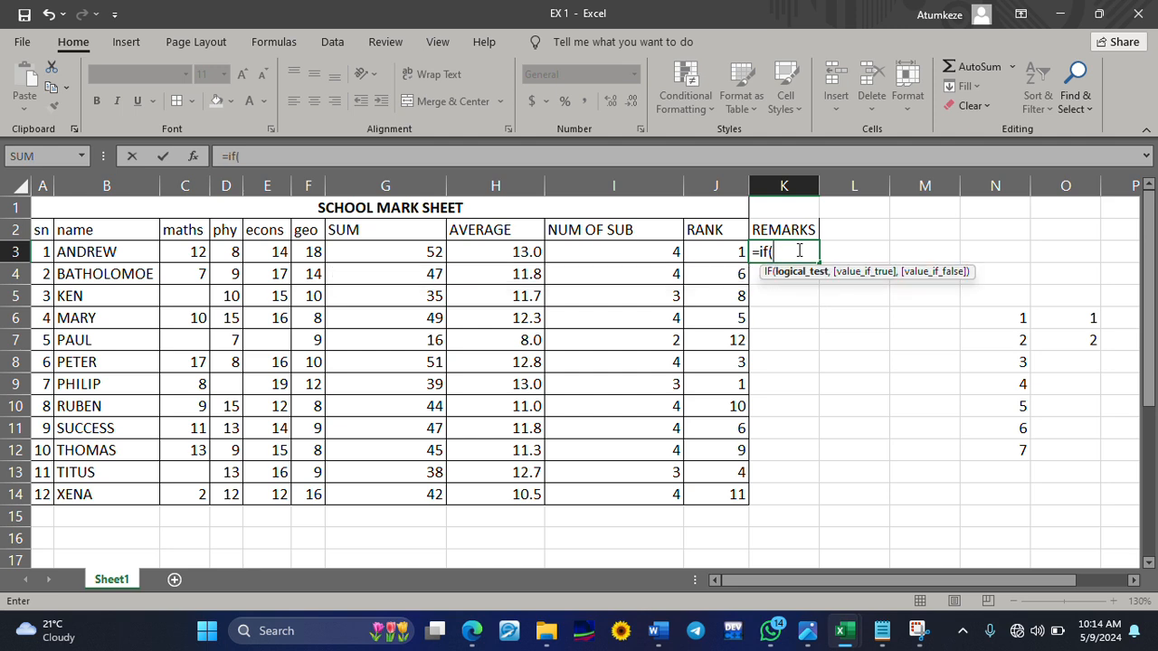
text(h3)
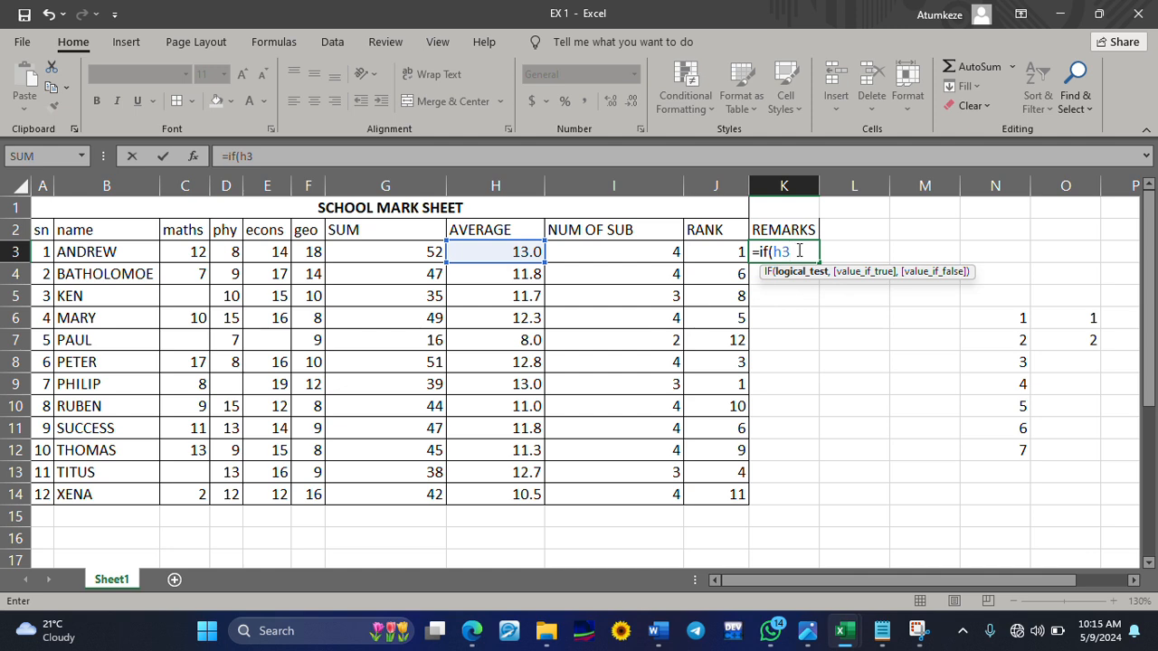
text(,")
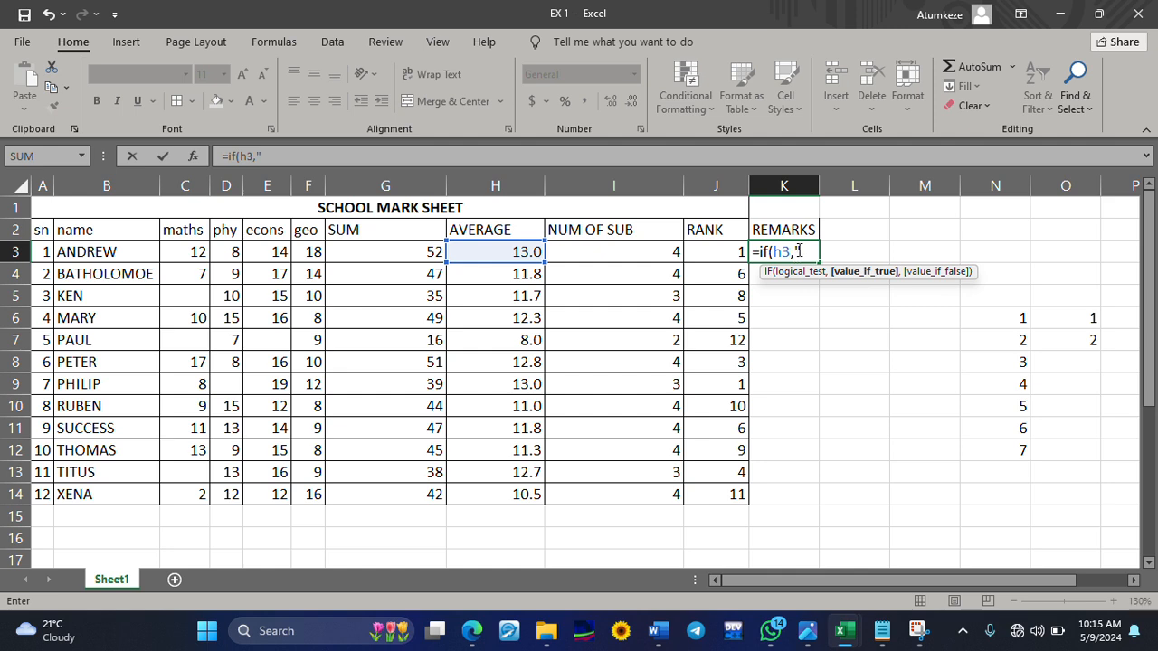
text(>=10")
key(Escape)
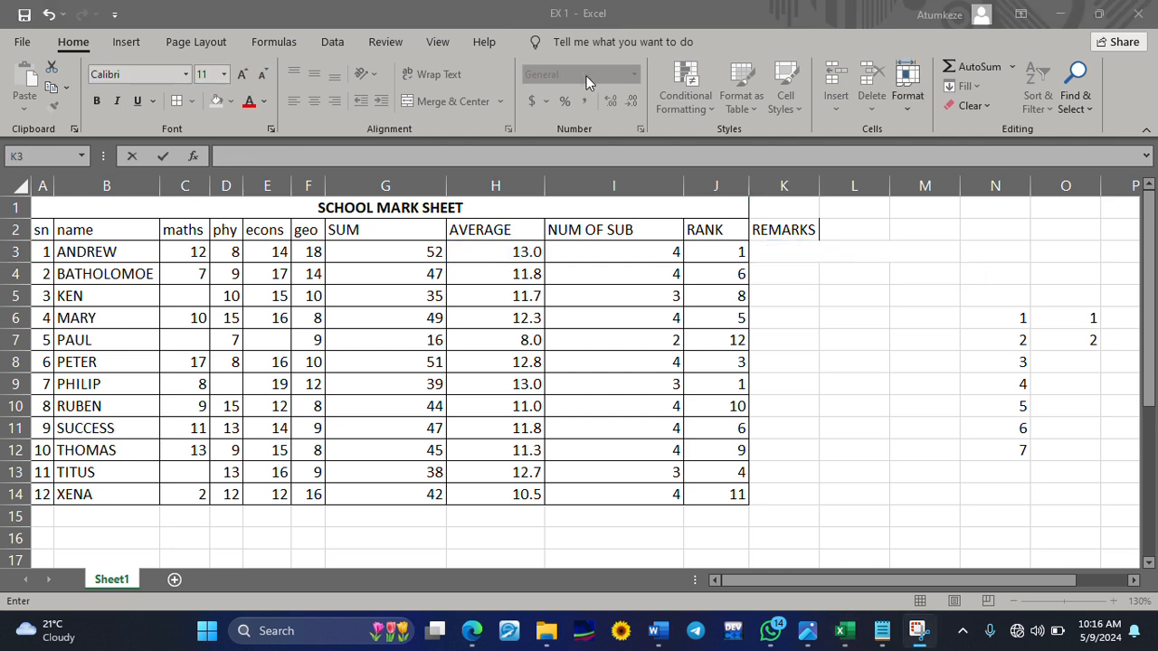
Step: Enter the formula =IF(H3>=10,"pass","fail") in cell K3 to give the first student's remark
click(774, 252)
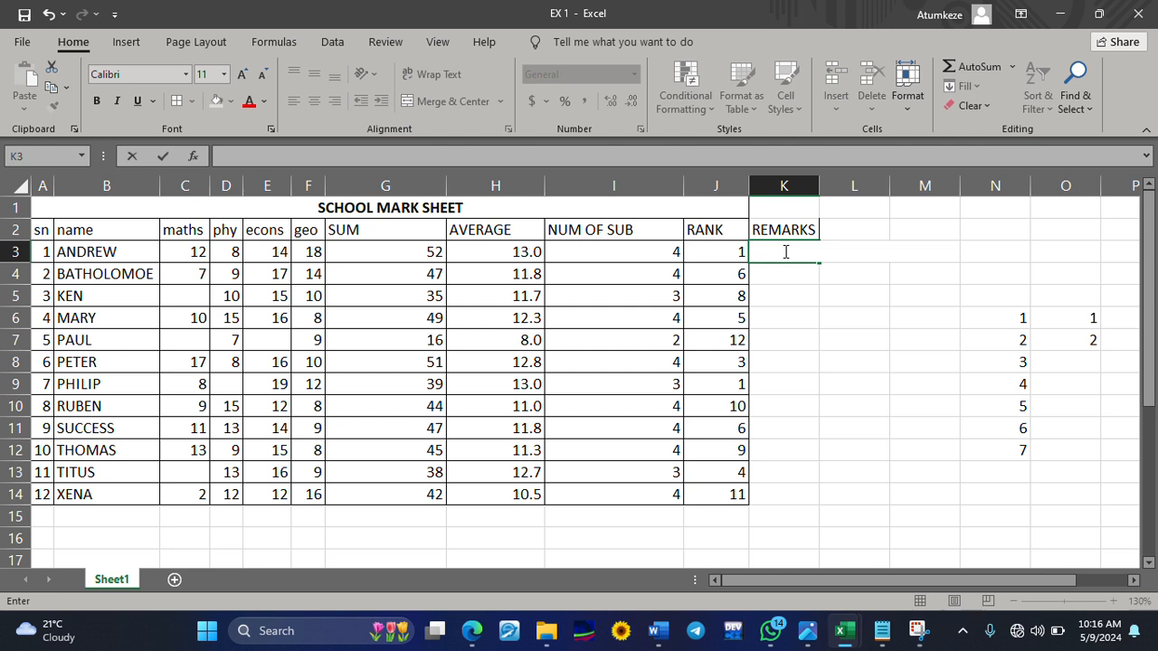
text(=if)
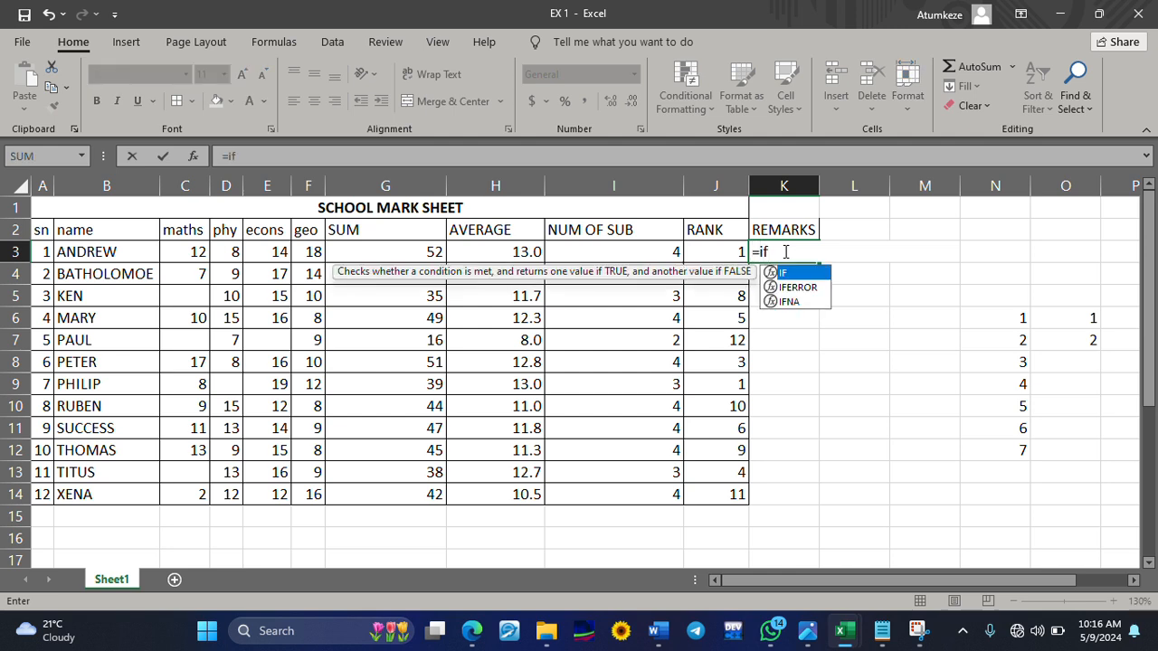
text(()
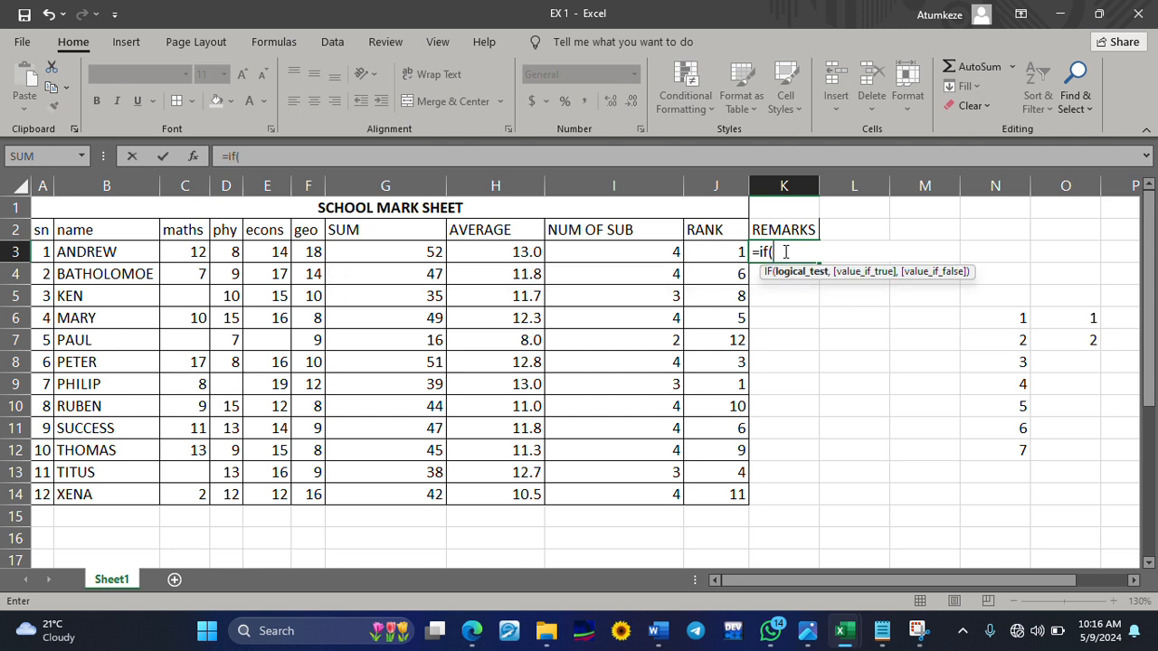
text(h3)
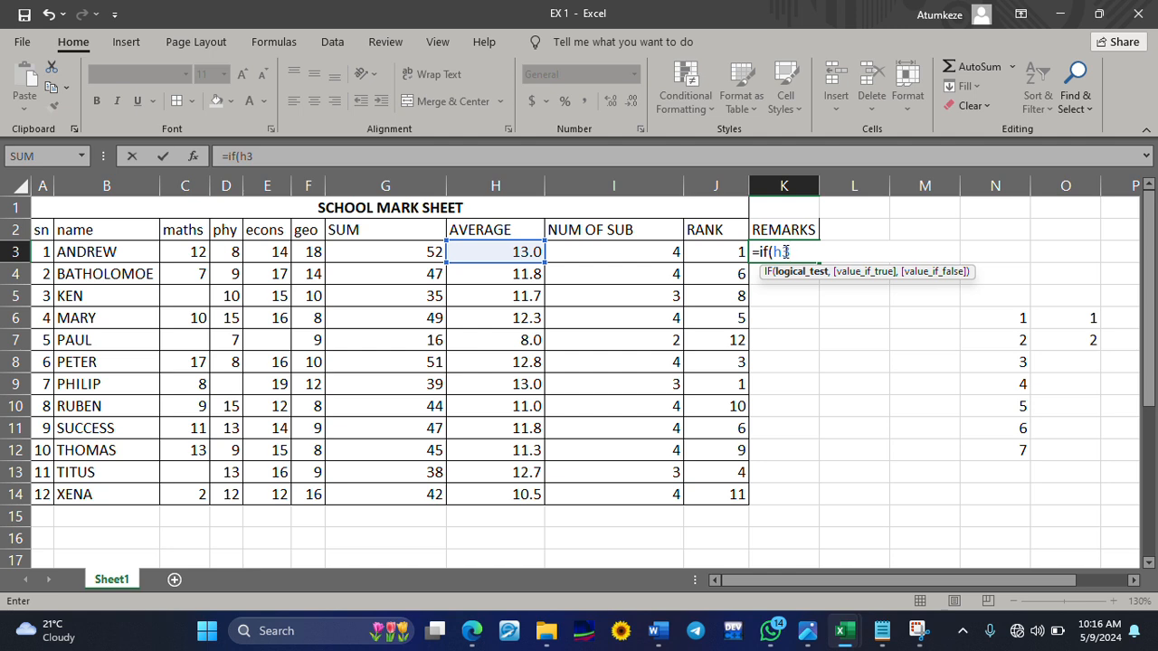
text(>=10,)
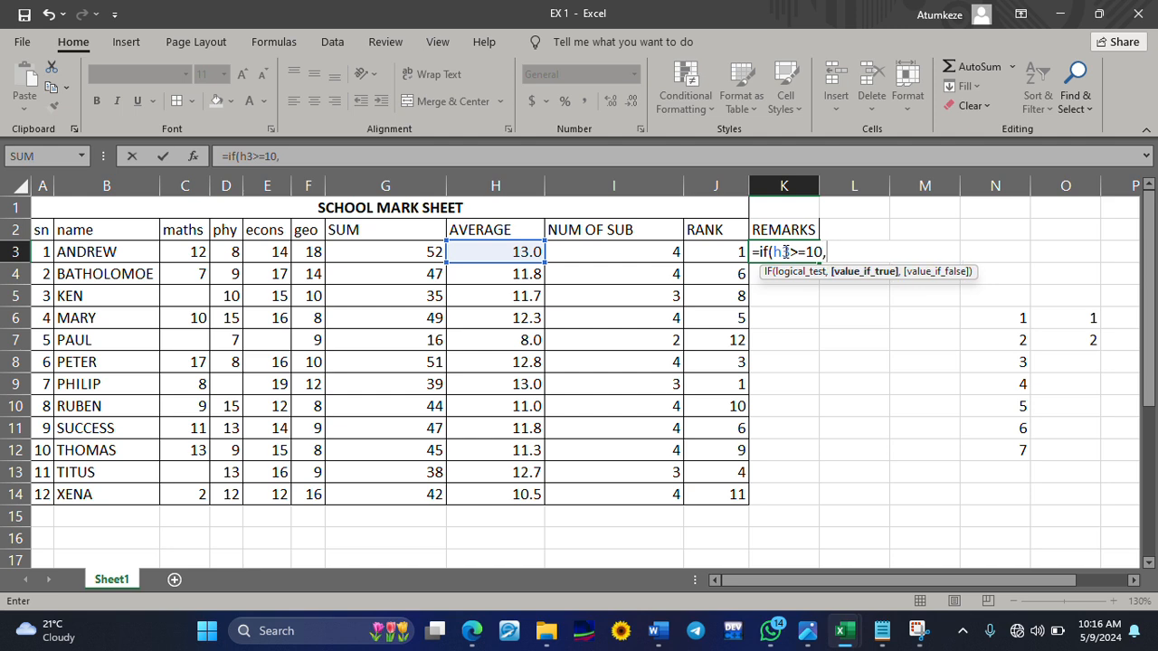
text("pass")
text(,)
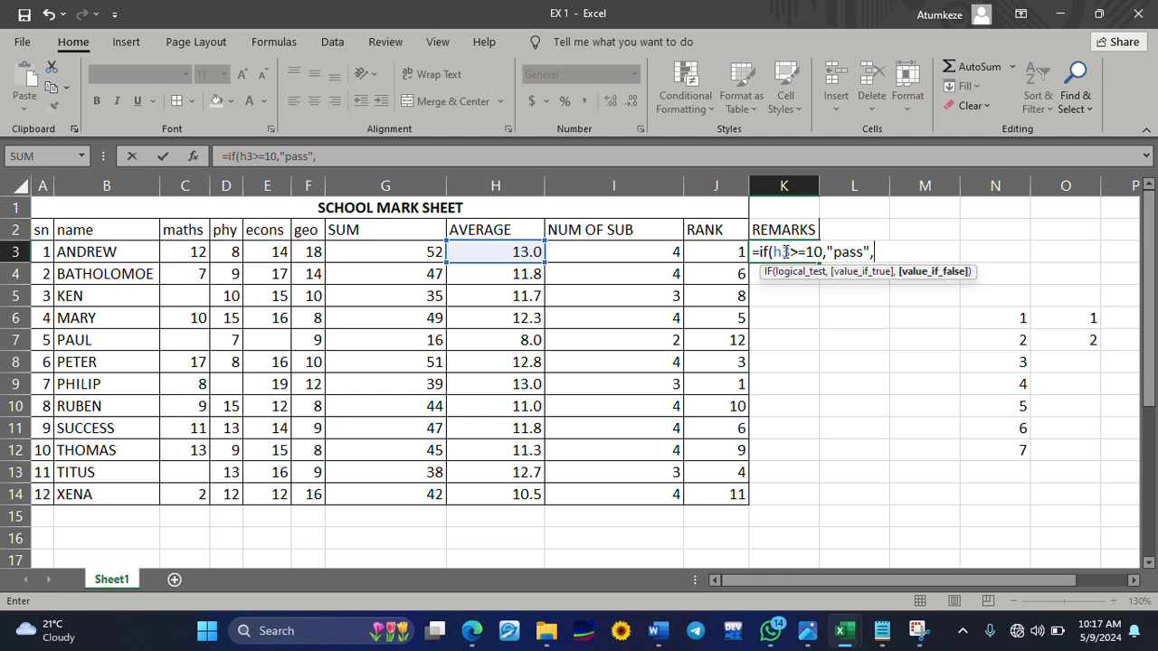
text("fail"))
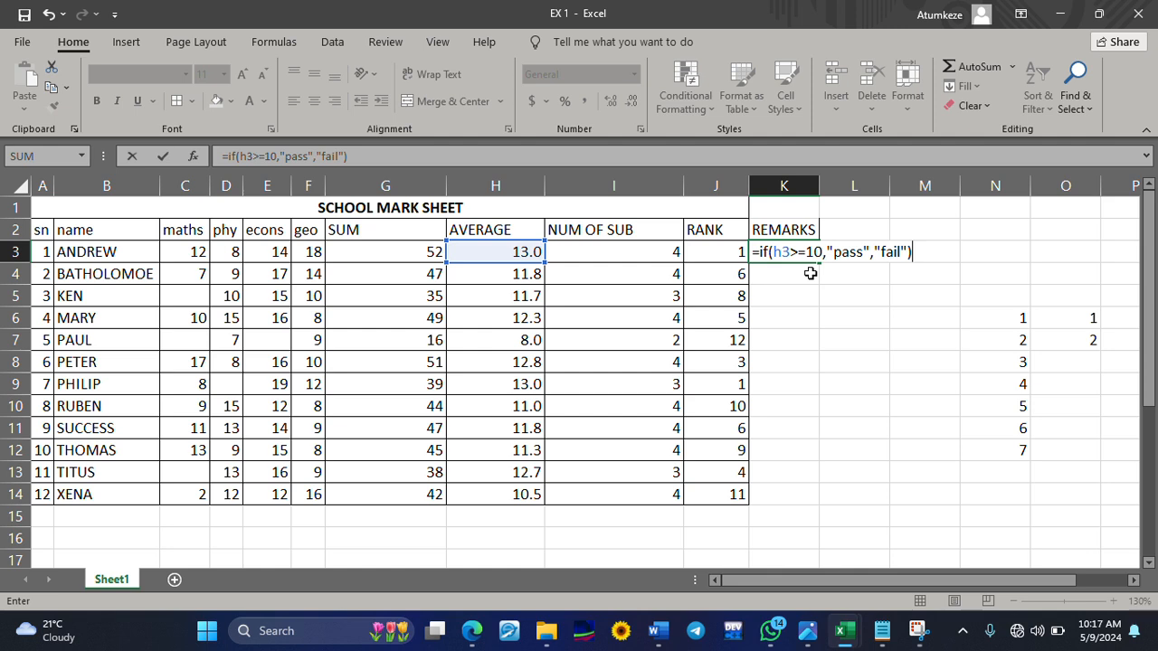
key(Return)
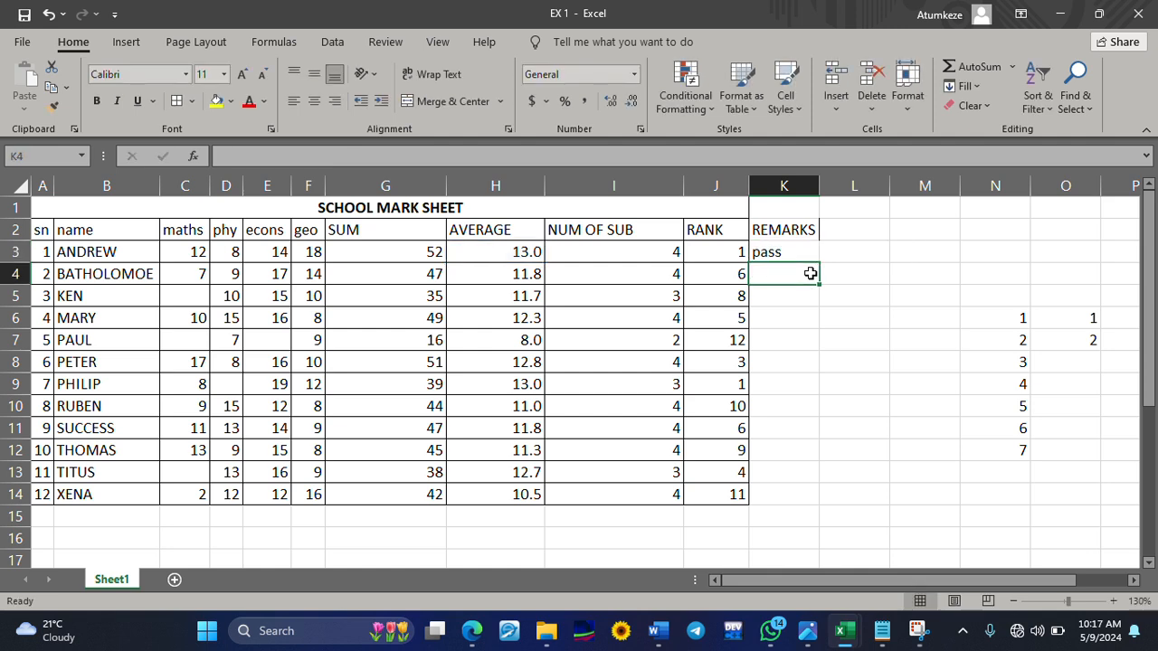
Step: Fill the pass/fail remark formula from K3 down to K14 for the remaining students
click(773, 252)
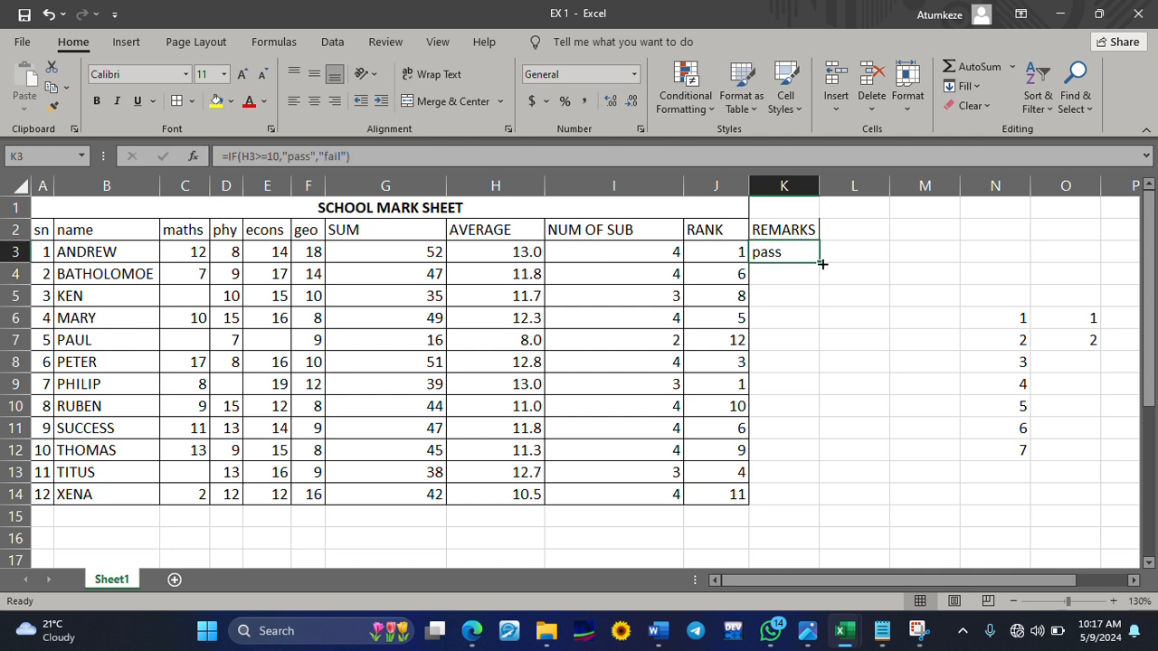
drag(818, 262, 809, 513)
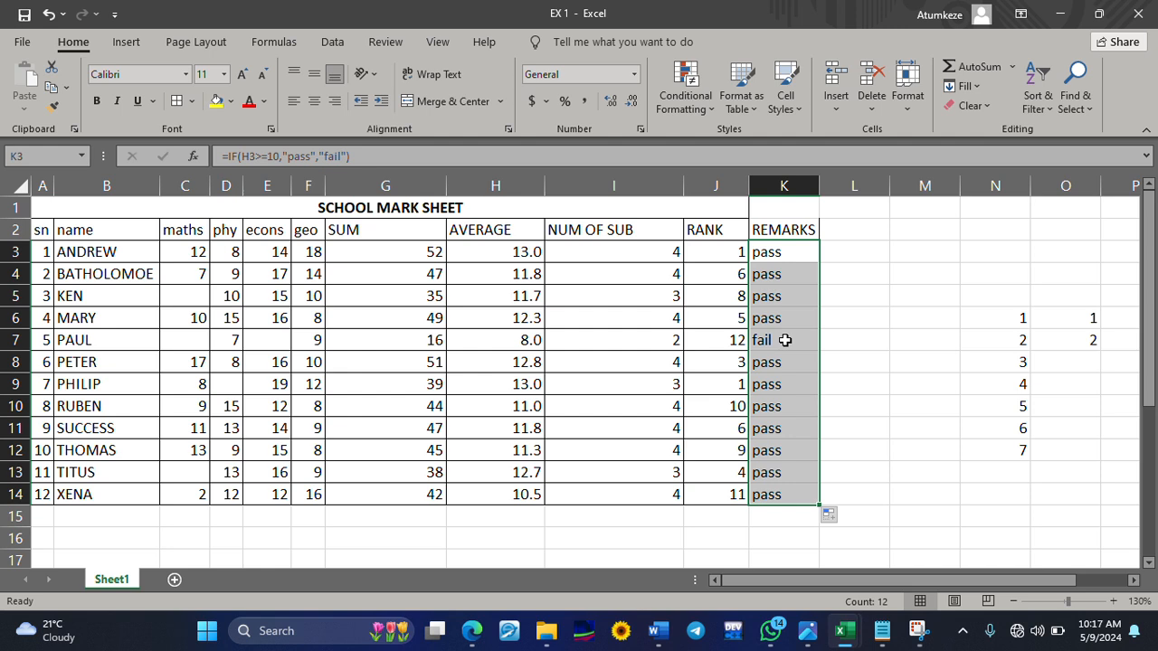
click(879, 365)
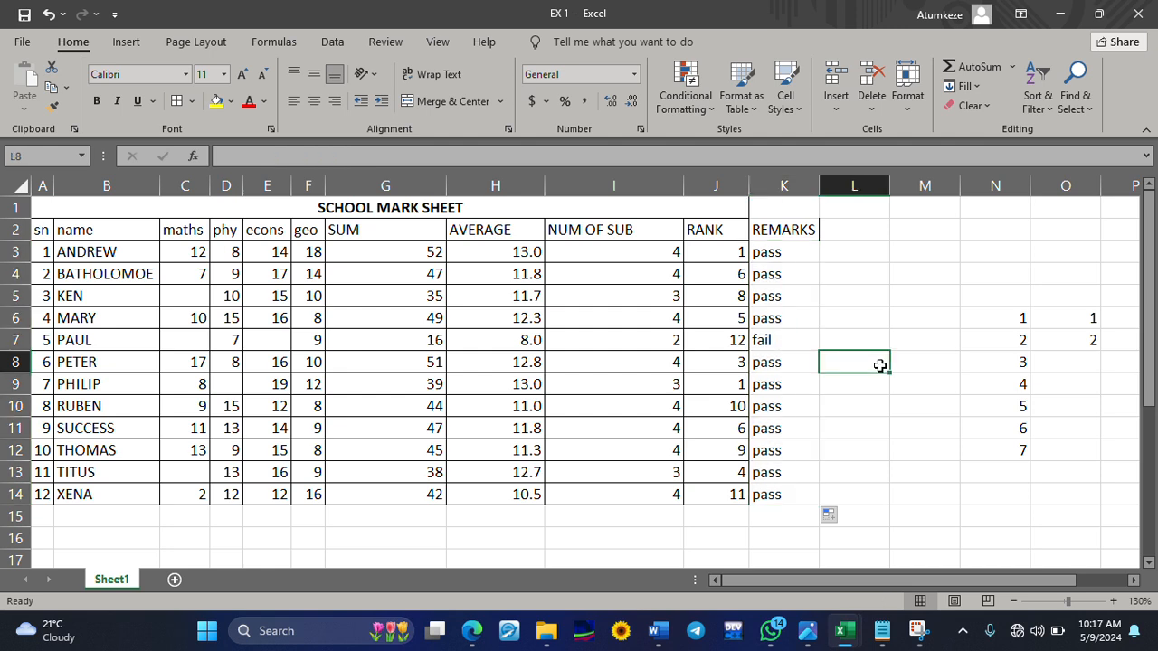
Step: Clear the leftover practice numbers from cells N6:N12 and O6:O7 beside the mark sheet
scroll(879, 366, down, 4)
scroll(879, 365, up, 4)
scroll(879, 365, down, 2)
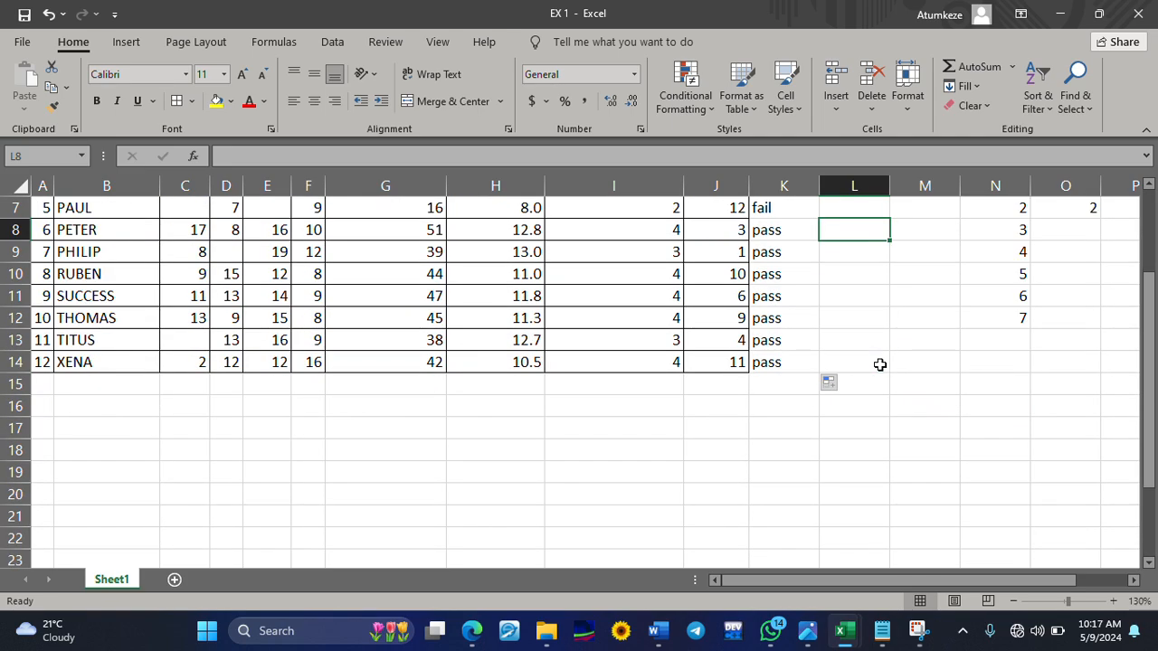
ctrl+scroll(879, 364, down, 2)
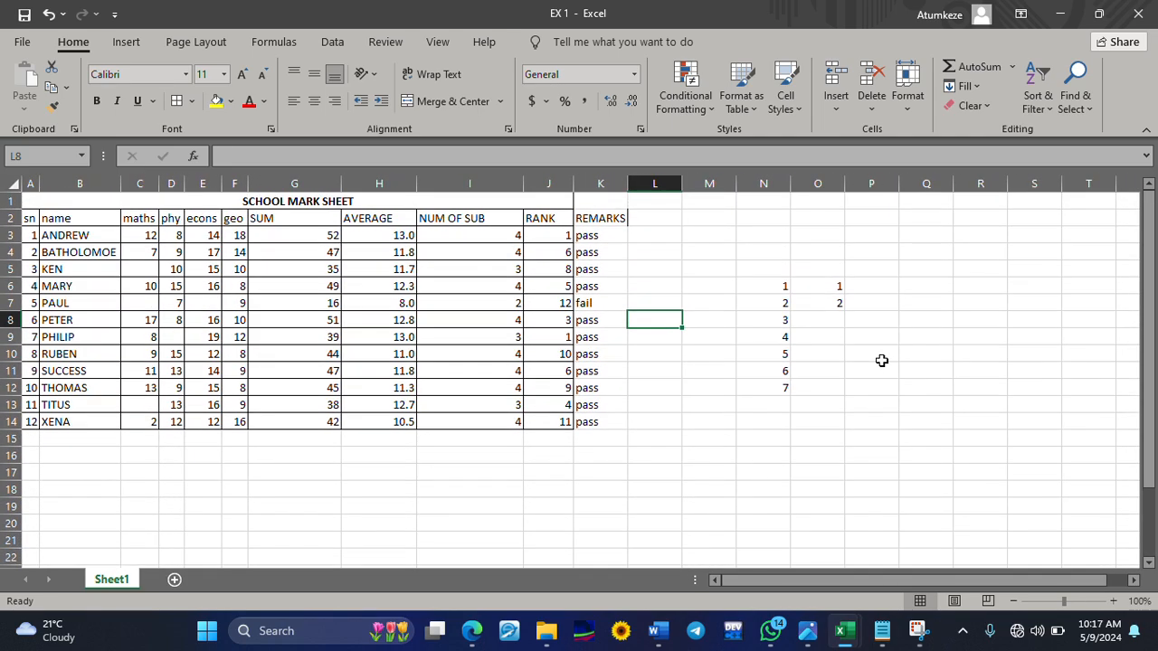
click(771, 290)
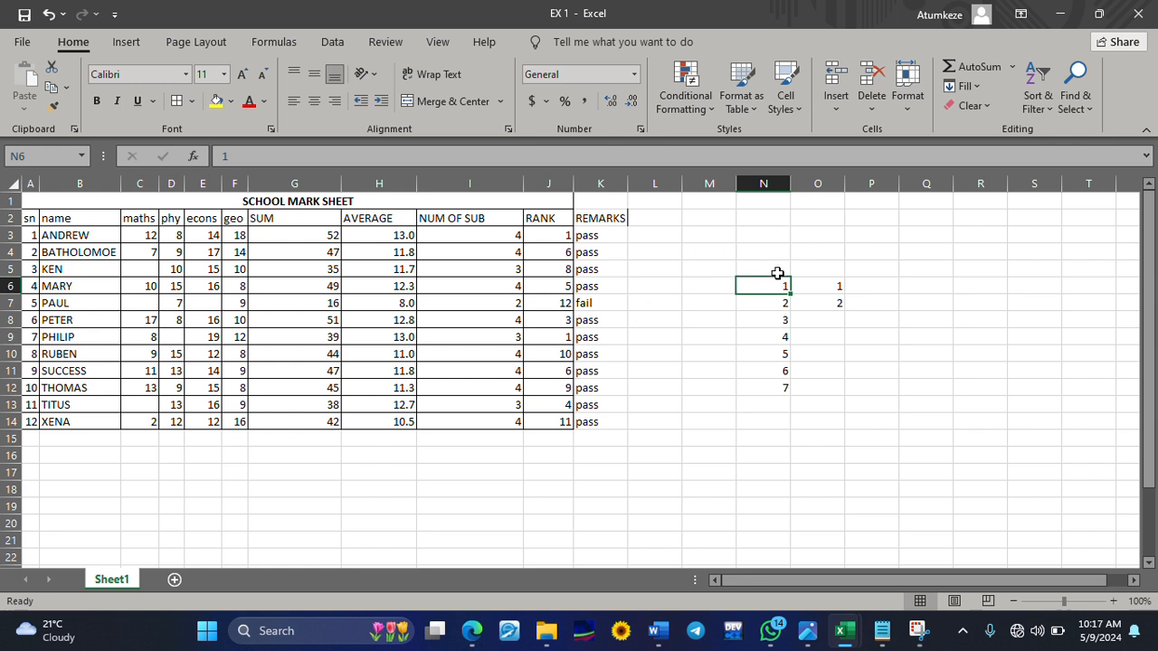
click(774, 270)
mouse_move(793, 274)
mouse_down()
mouse_move(778, 307)
mouse_move(780, 392)
mouse_up()
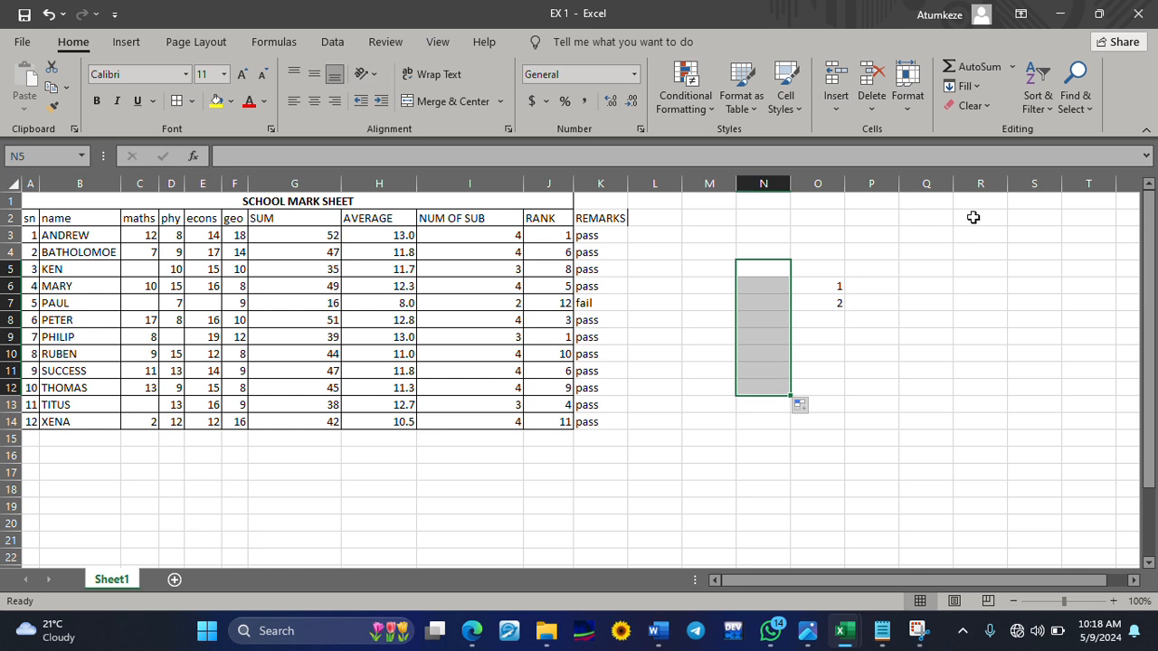
click(835, 284)
key(BackSpace)
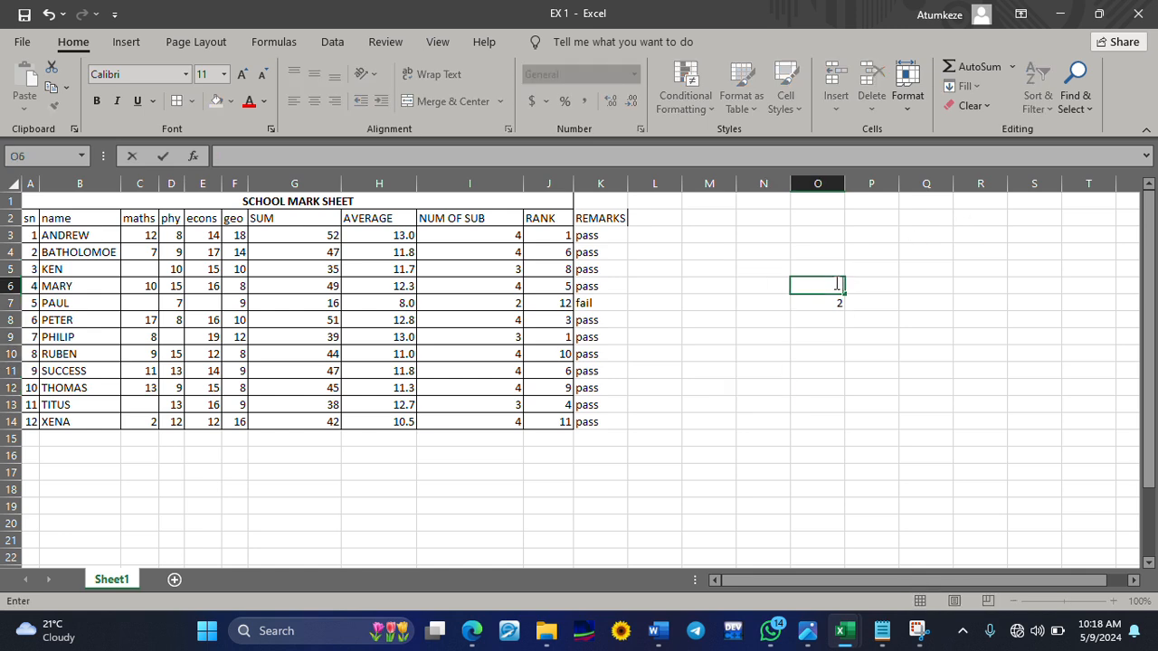
key(Return)
key(BackSpace)
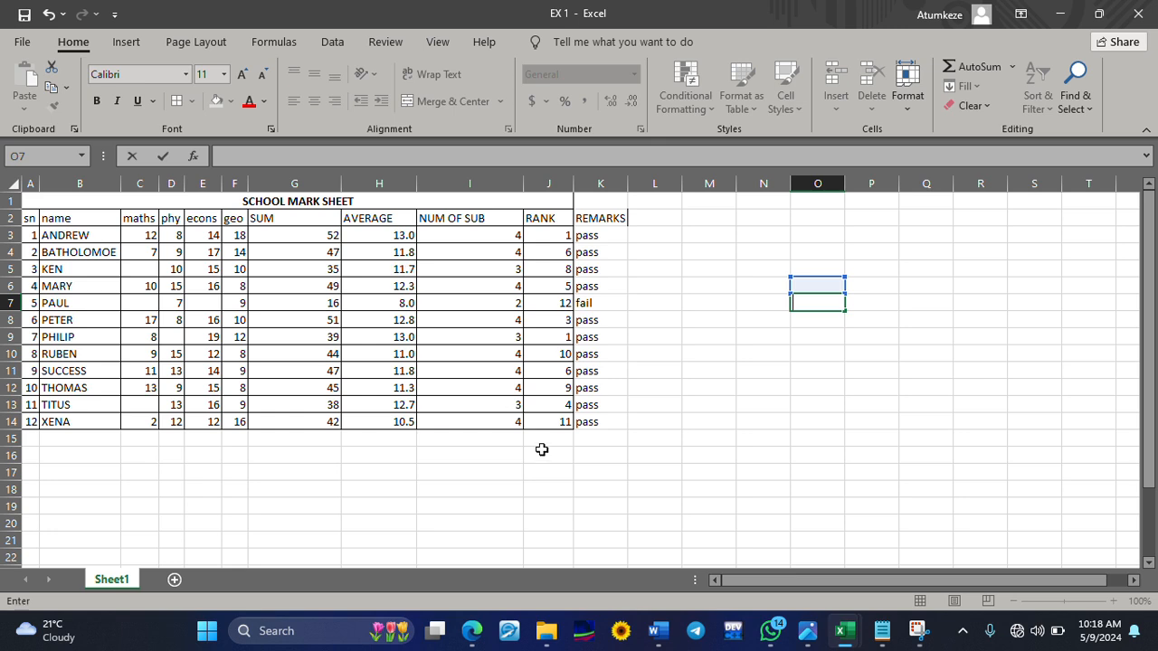
click(649, 423)
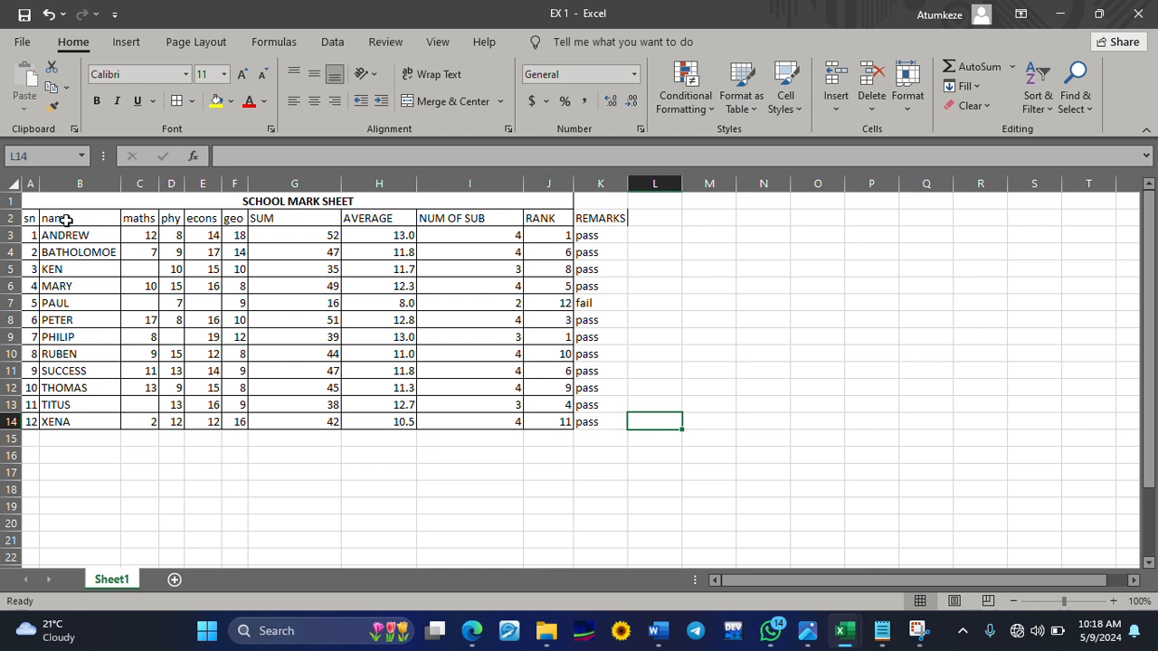
drag(66, 219, 67, 416)
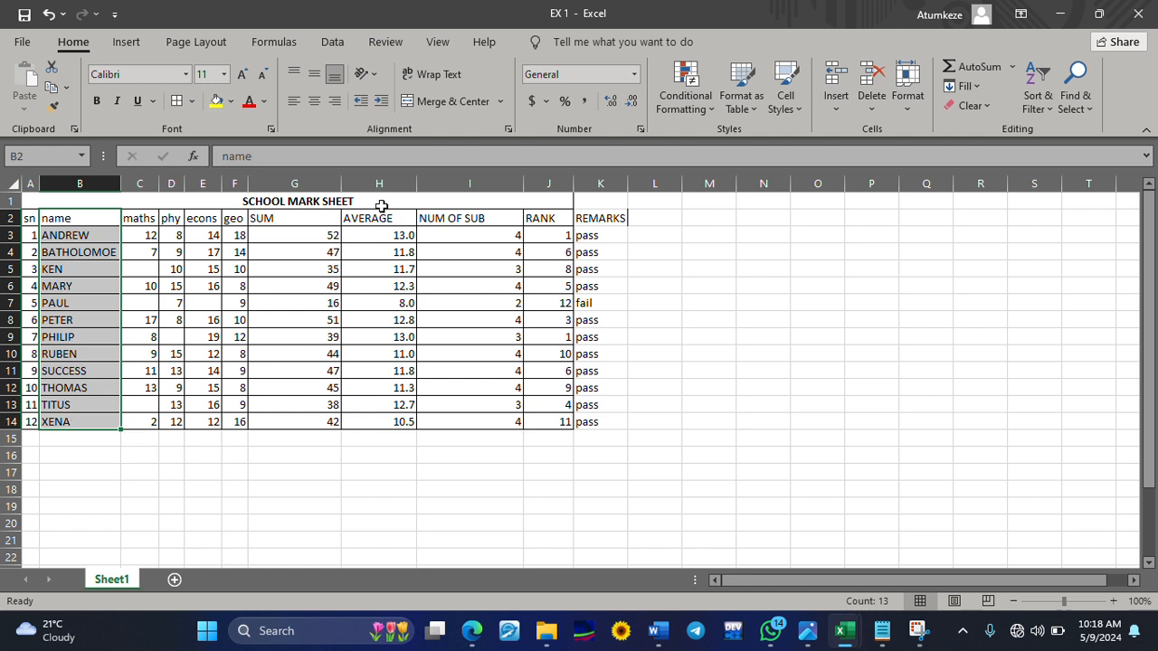
drag(373, 219, 373, 419)
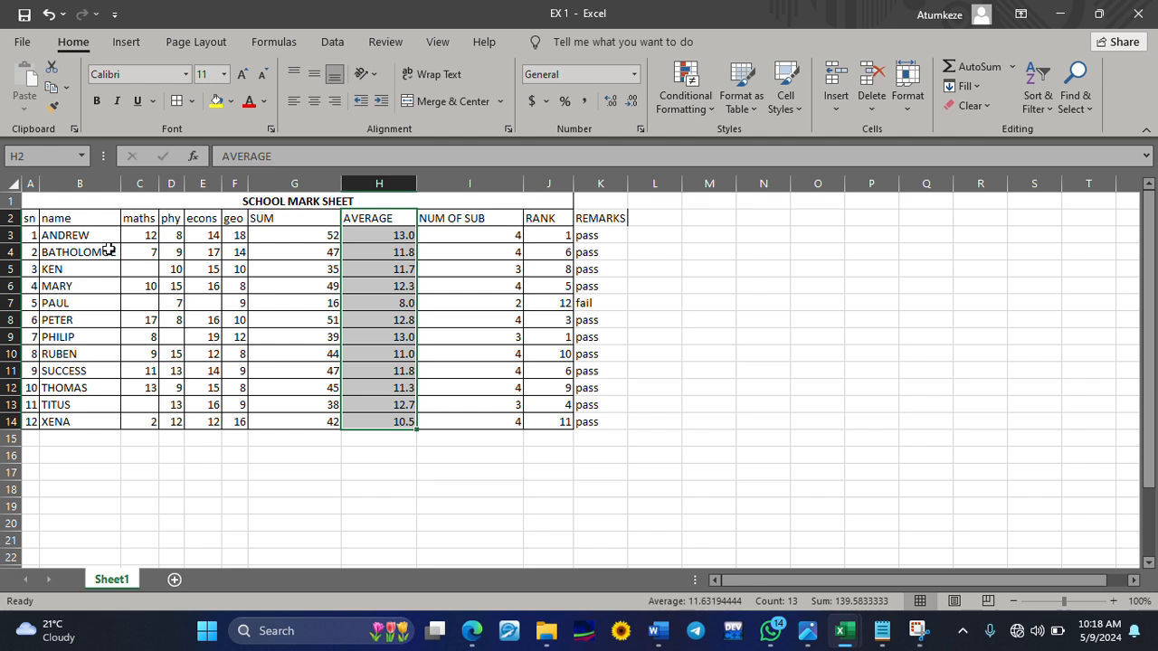
click(63, 216)
drag(63, 215, 66, 416)
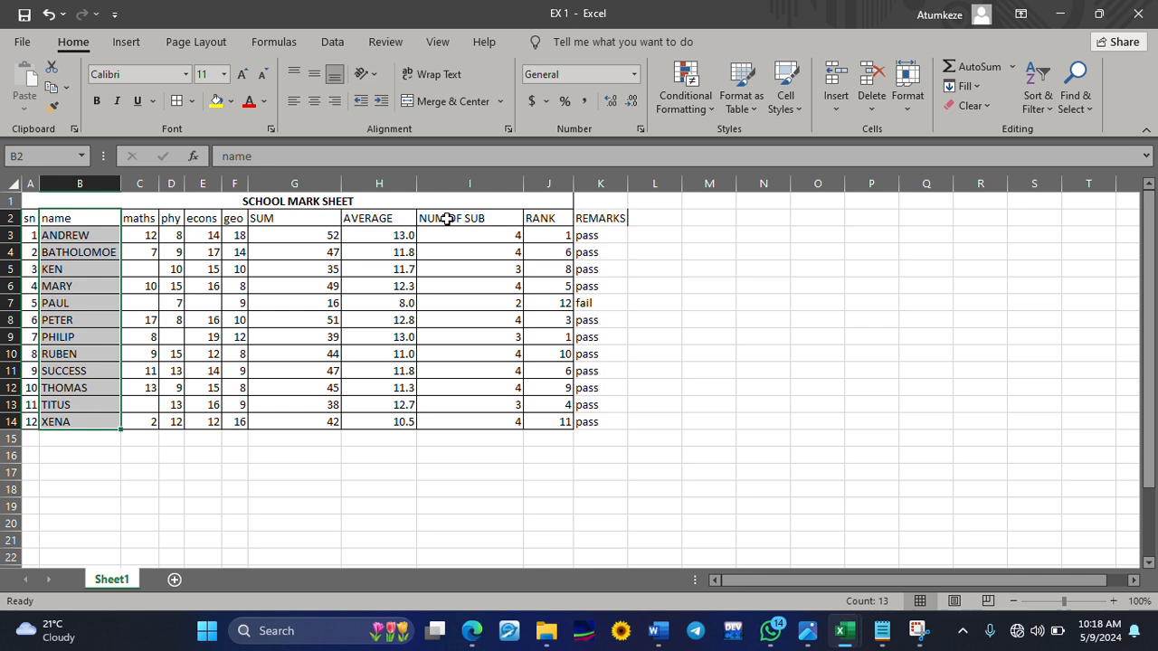
ctrl+click(448, 219)
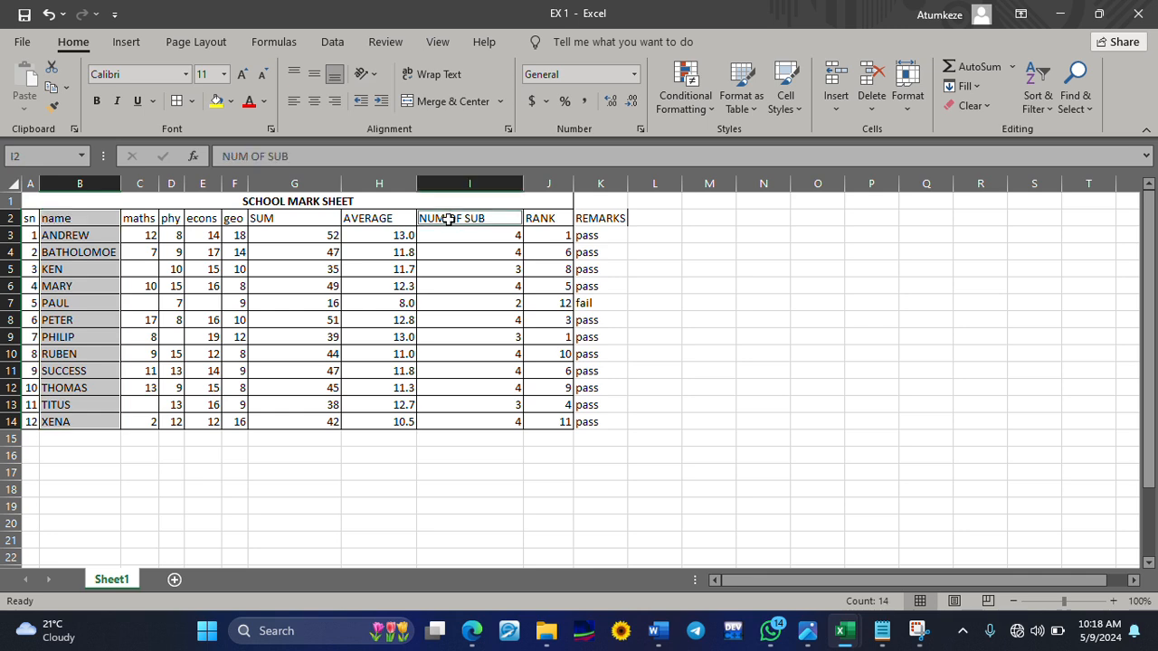
click(532, 353)
click(751, 332)
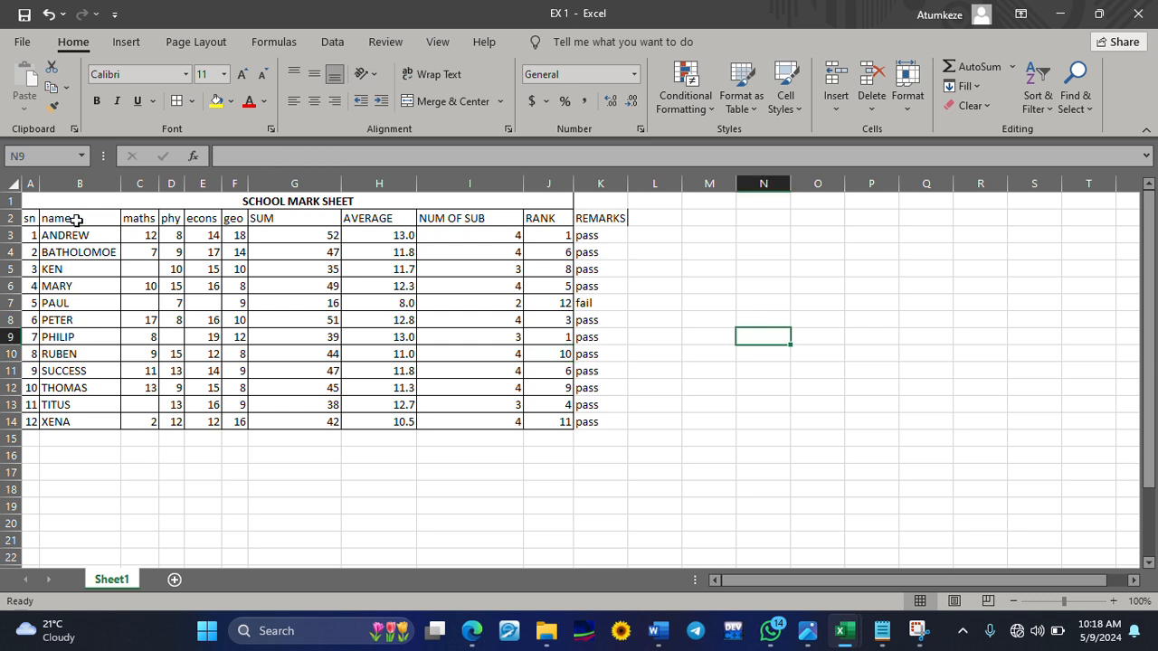
Step: Insert a trial 3-D clustered column chart of the name and AVERAGE columns beside the table, and delete it
drag(80, 219, 78, 421)
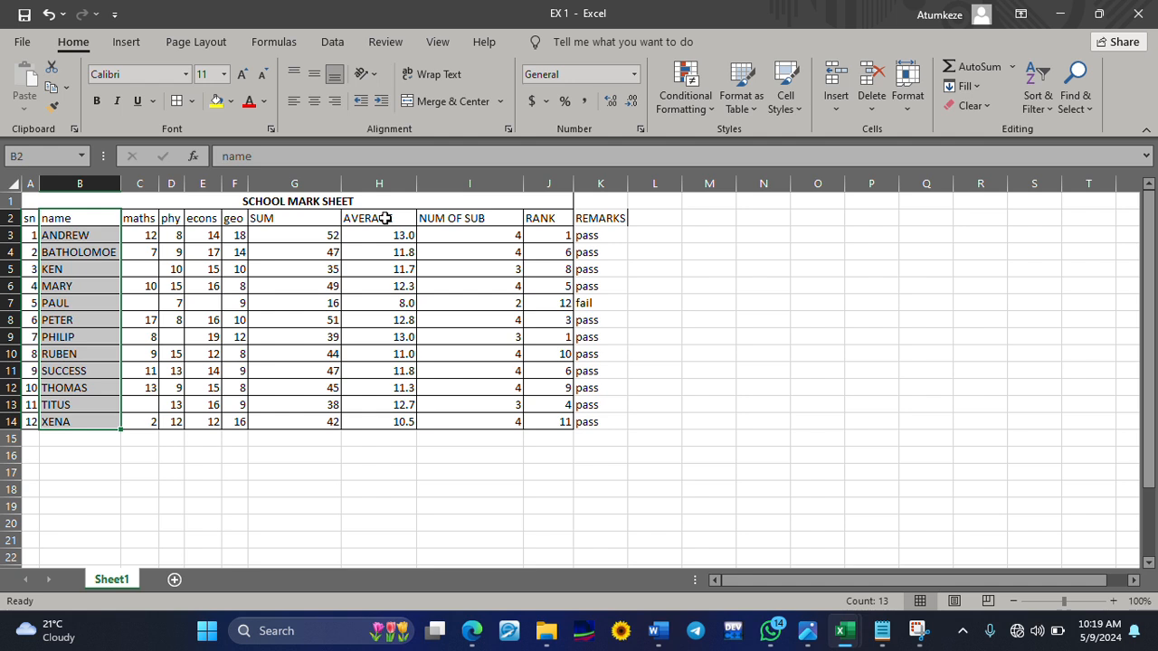
ctrl+click(385, 218)
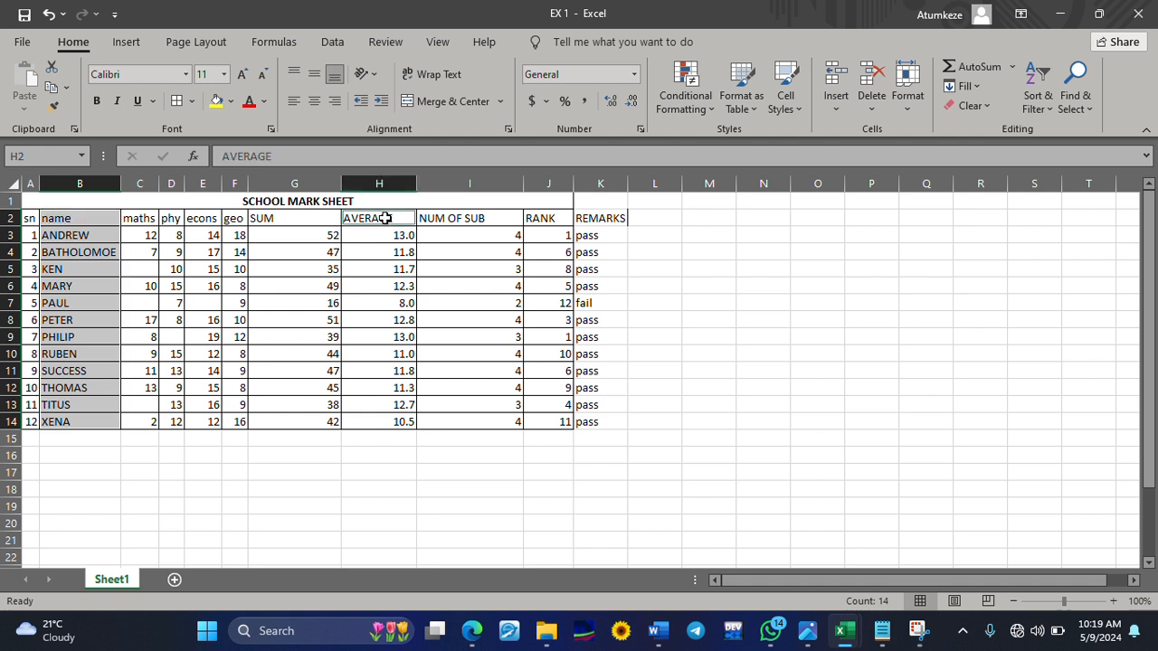
drag(385, 218, 399, 420)
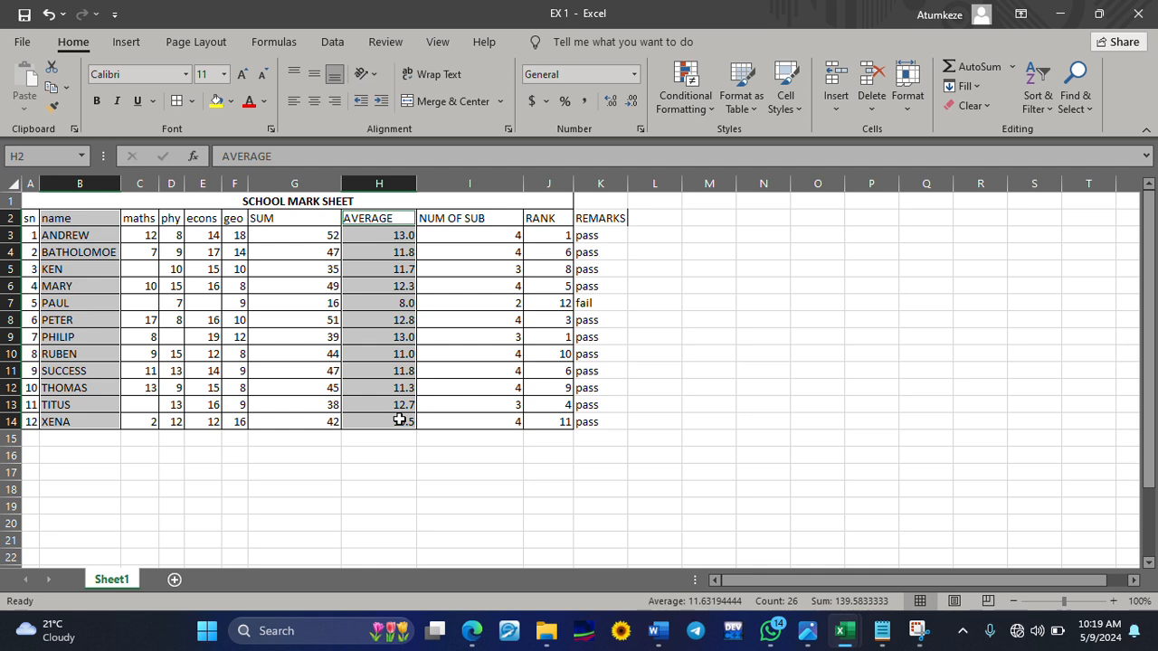
click(128, 44)
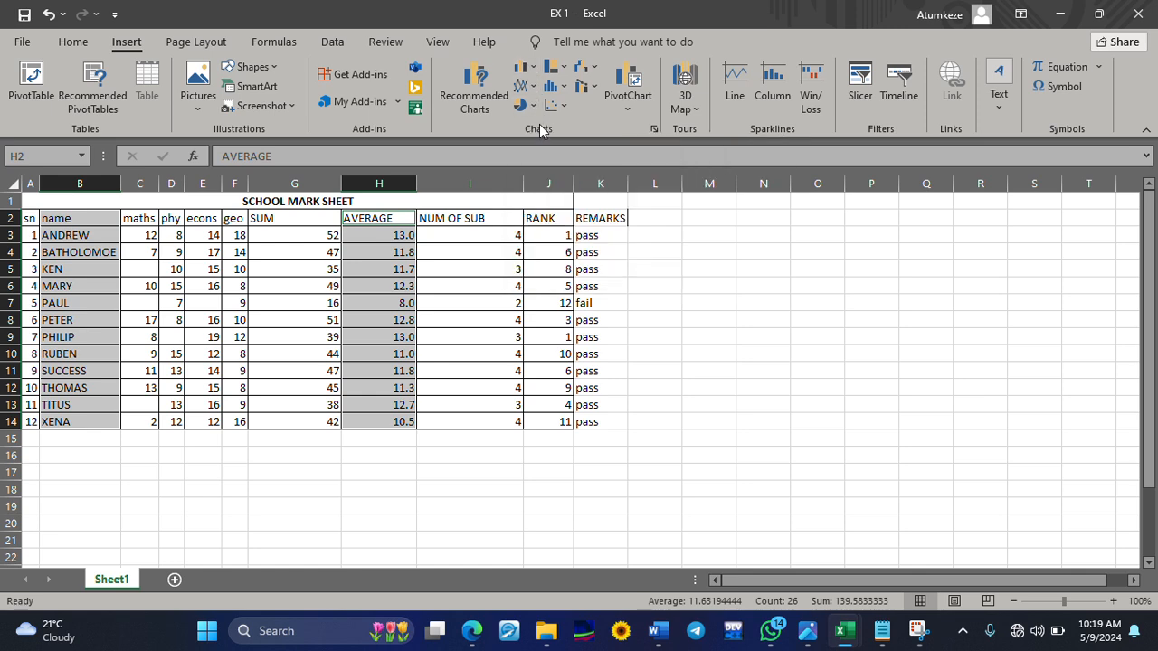
click(532, 70)
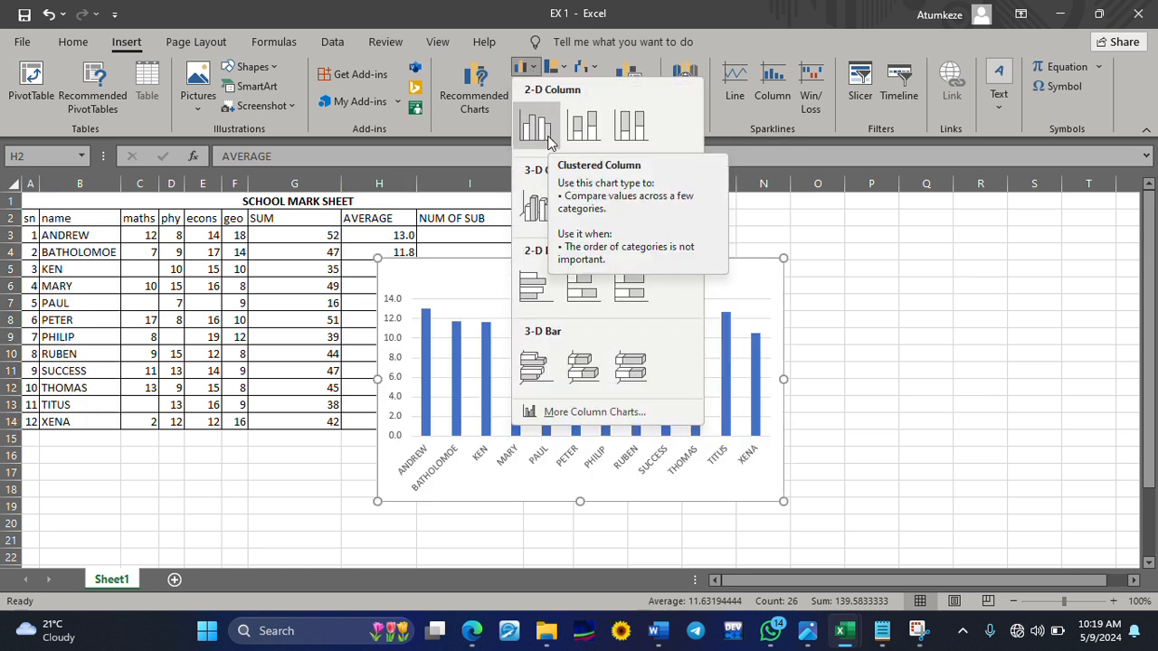
click(539, 210)
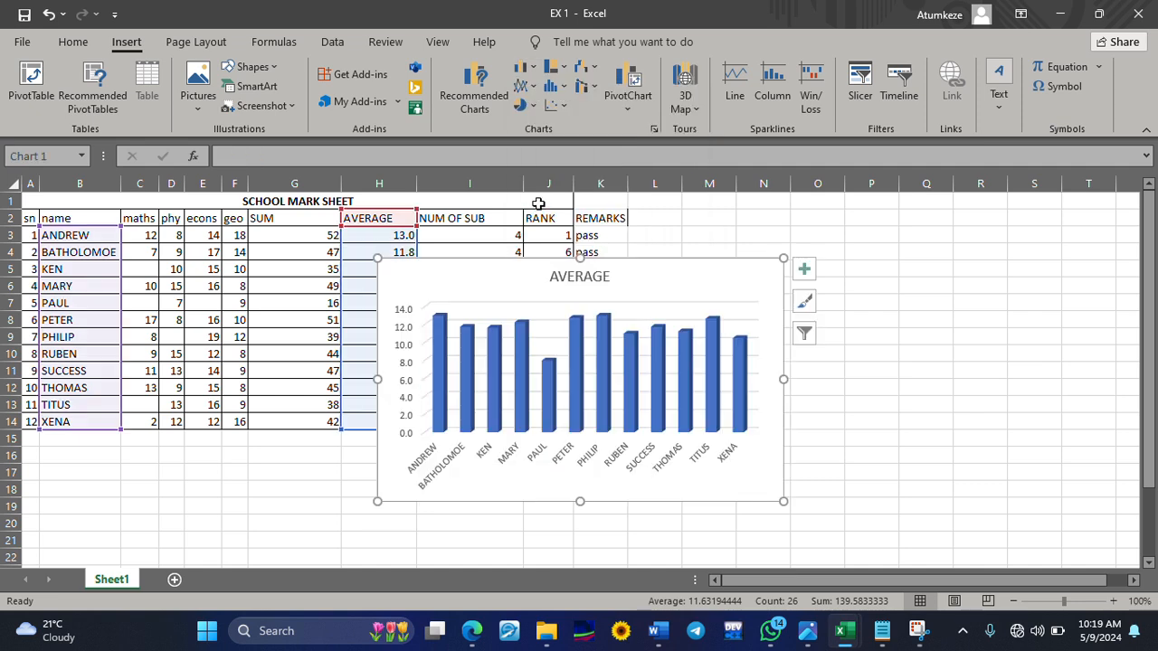
drag(686, 273, 964, 251)
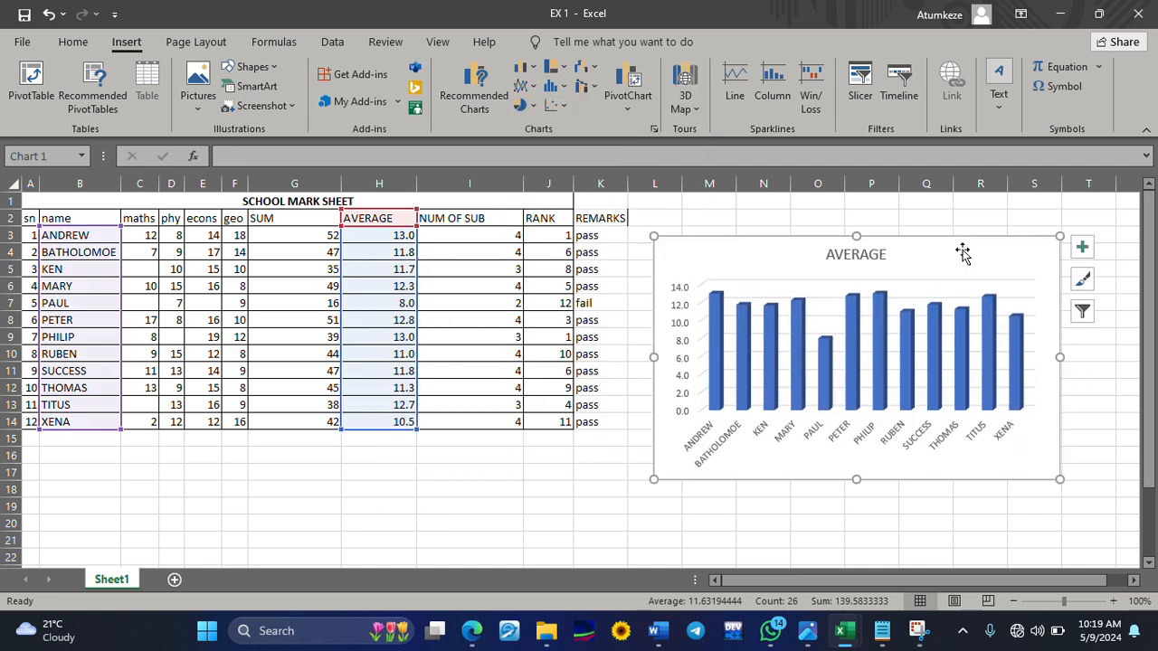
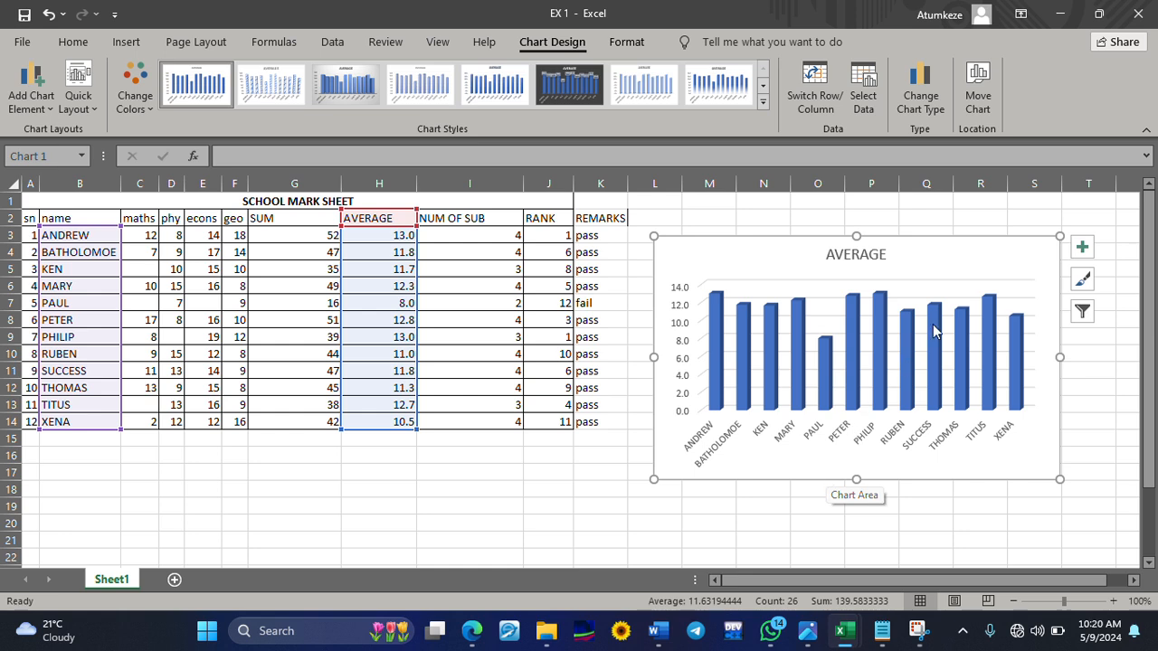
key(Delete)
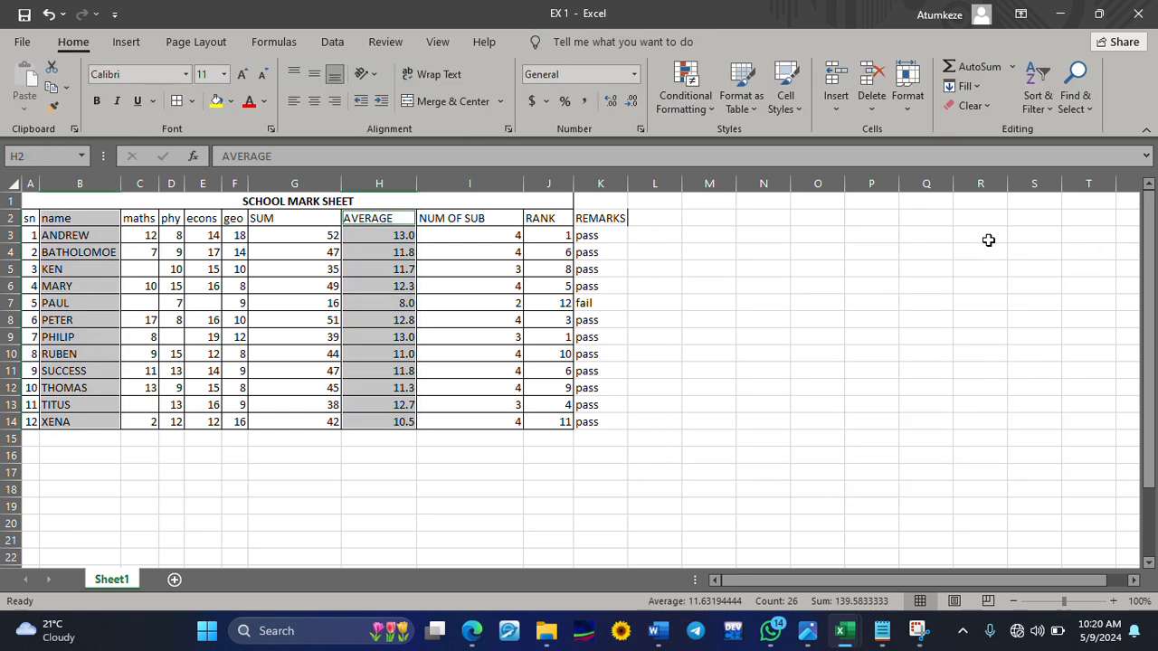
Step: Try to recreate the 3-D clustered column chart from the name and AVERAGE columns, and remove that attempt
click(68, 221)
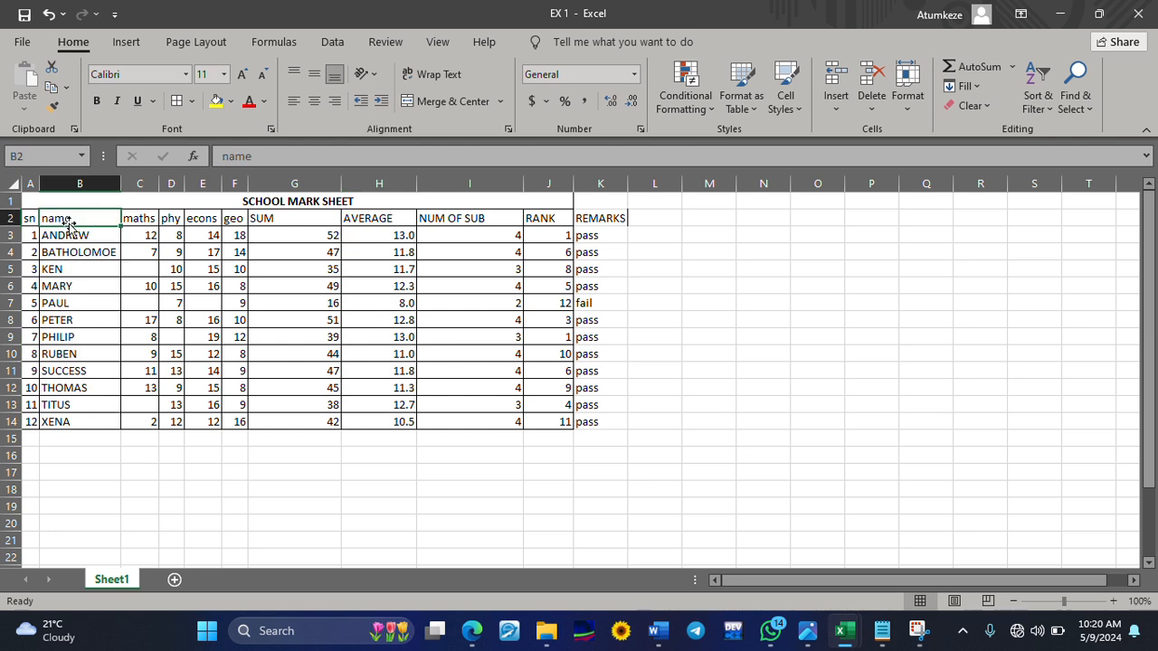
drag(77, 217, 59, 426)
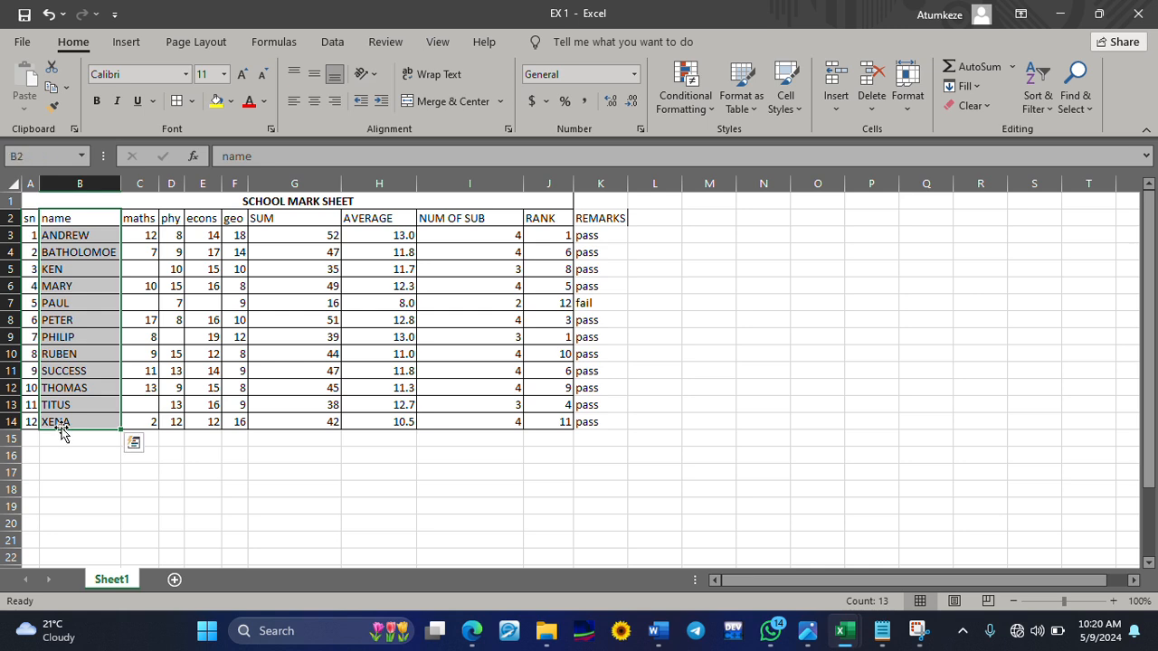
ctrl+click(386, 220)
drag(386, 220, 394, 423)
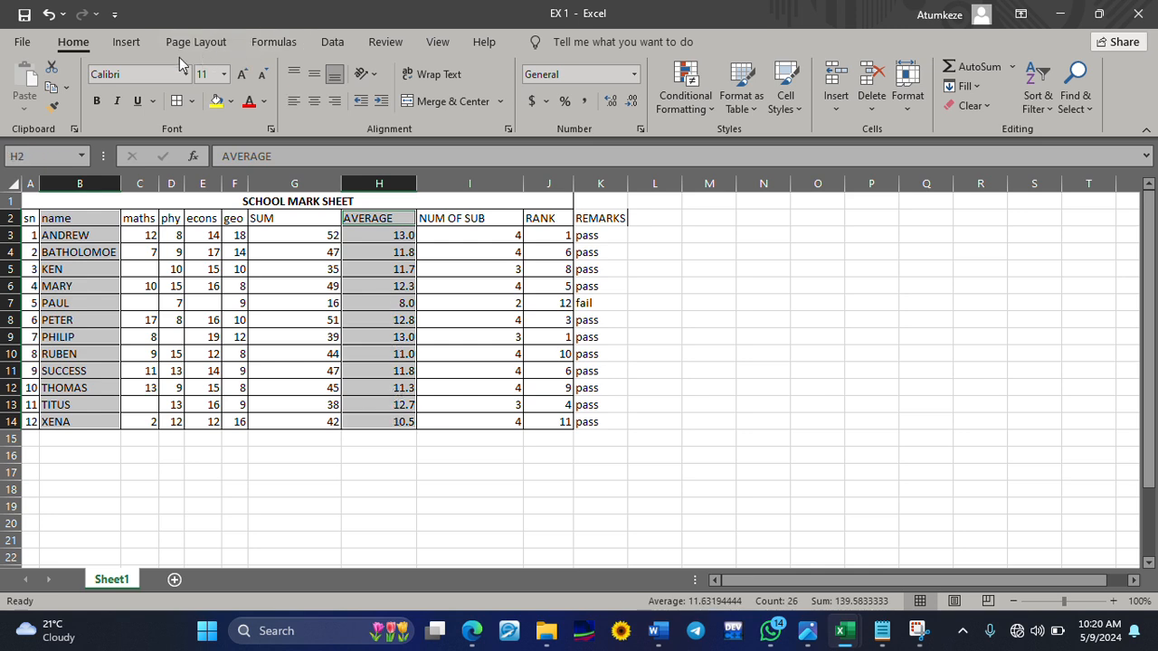
click(138, 38)
click(525, 67)
click(540, 207)
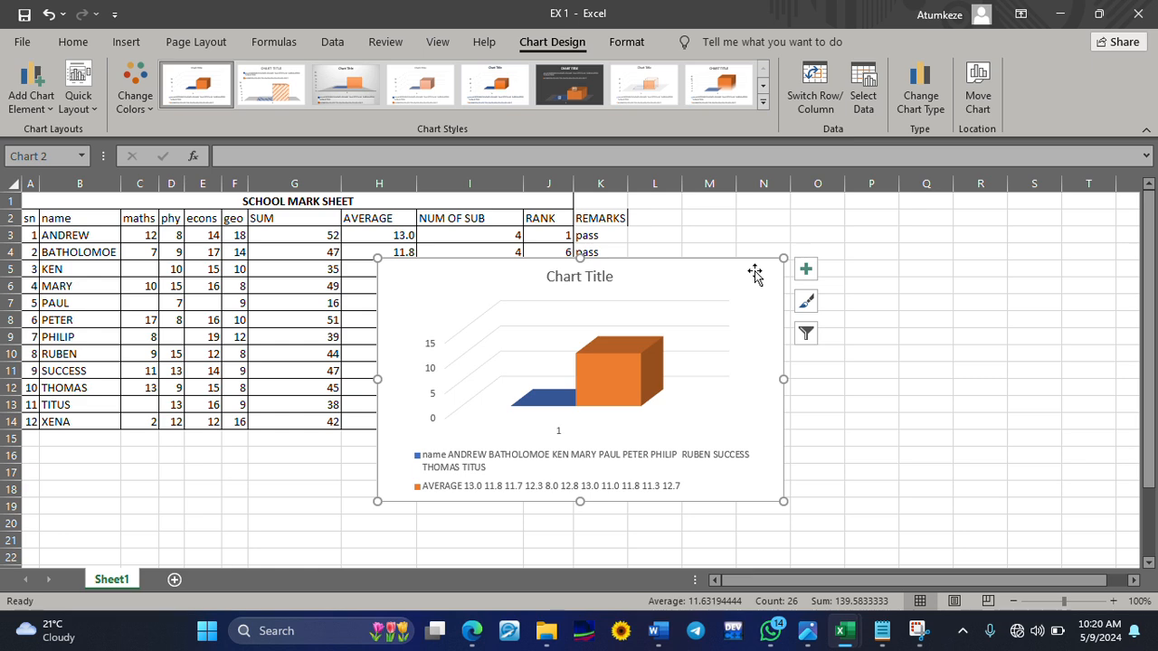
key(Delete)
click(753, 350)
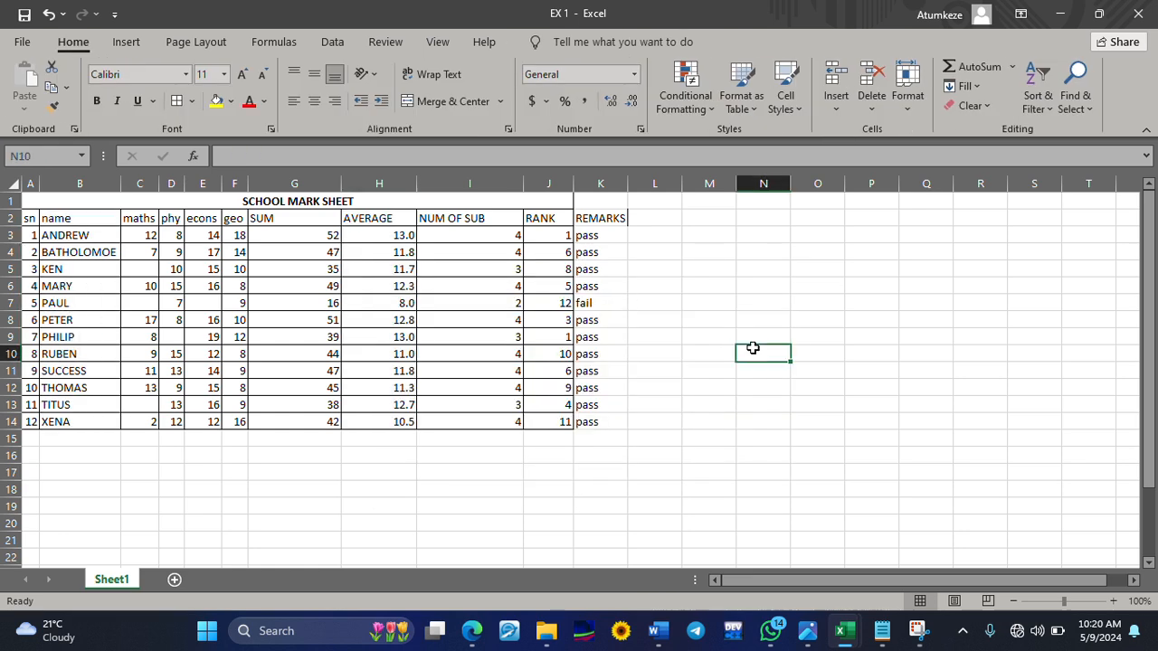
Step: Insert a 3-D clustered column chart from B2:B14 and H2:H14 and place it beside the REMARKS column
click(72, 219)
drag(73, 219, 72, 422)
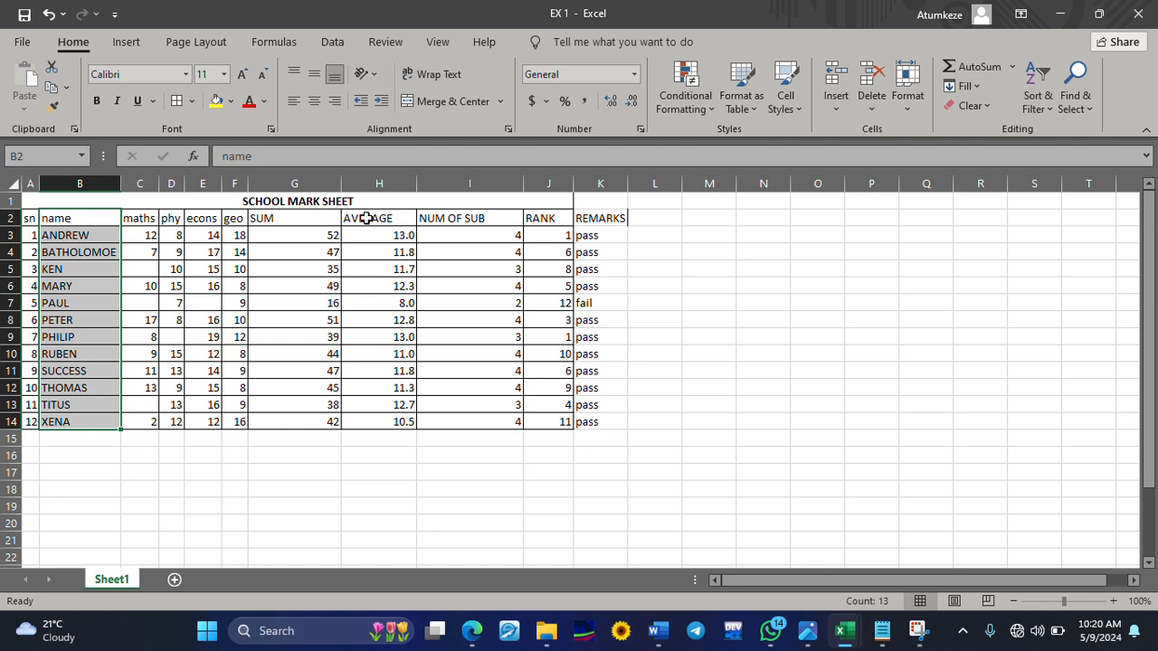
ctrl+click(366, 218)
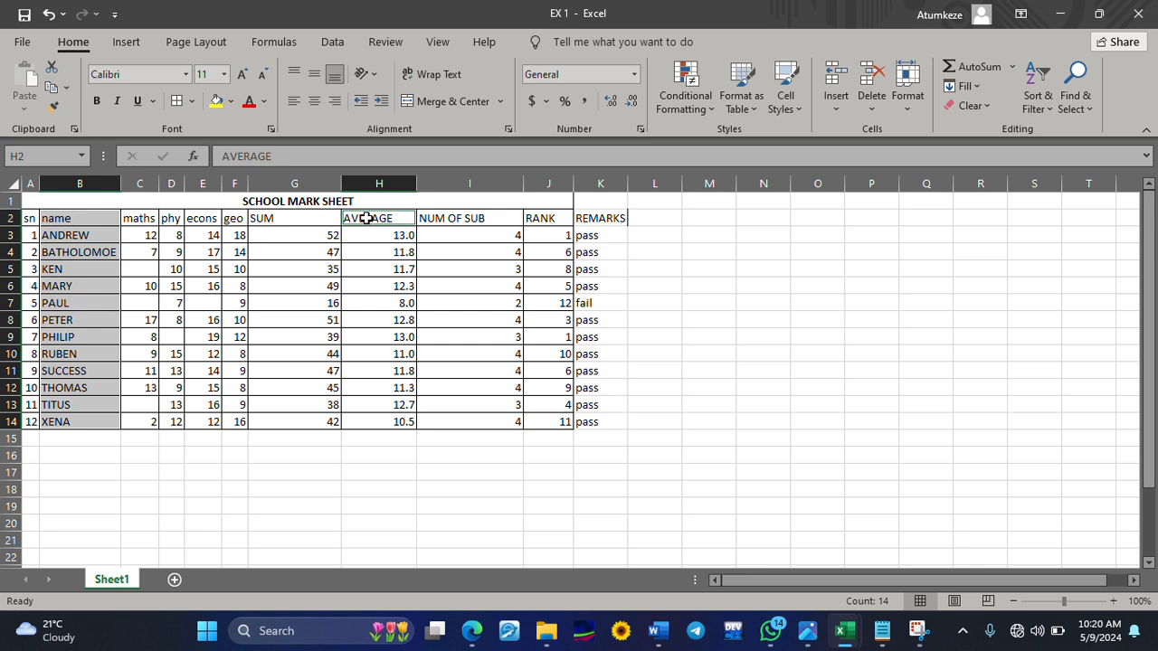
drag(367, 219, 370, 421)
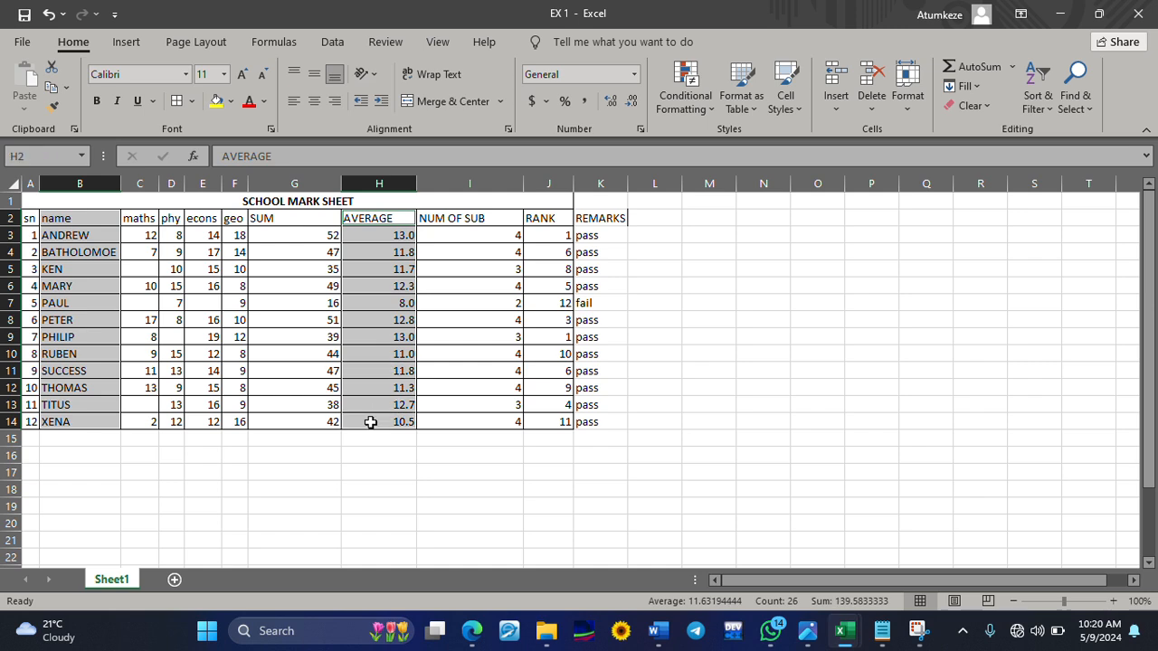
click(125, 42)
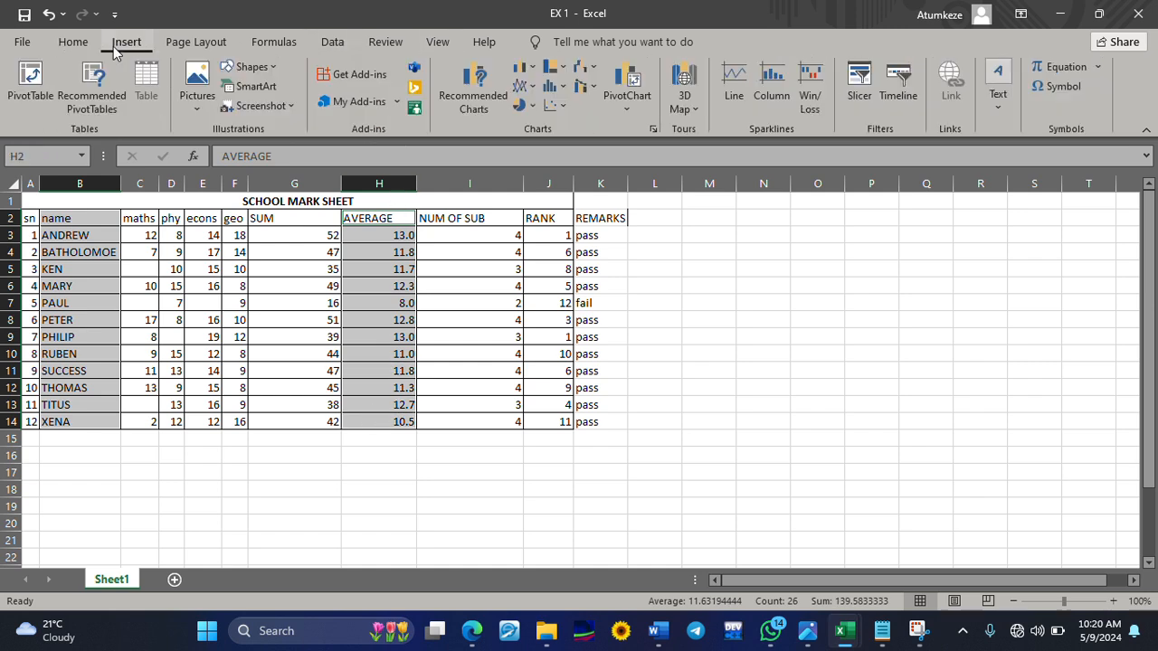
click(520, 77)
click(547, 218)
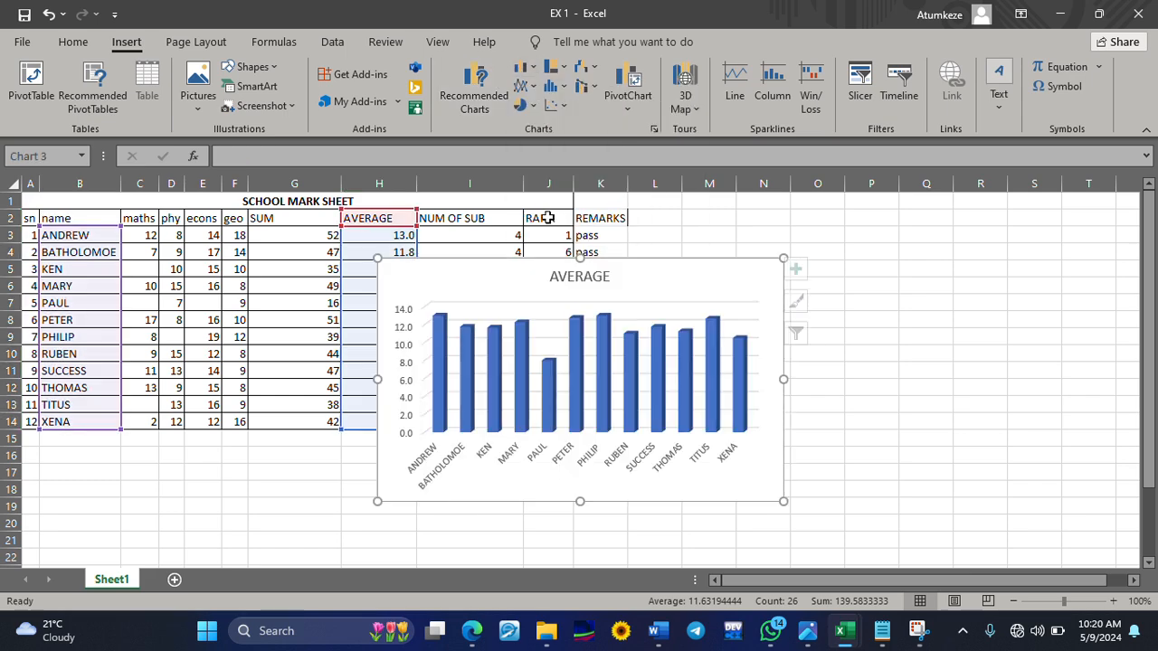
drag(693, 269, 959, 242)
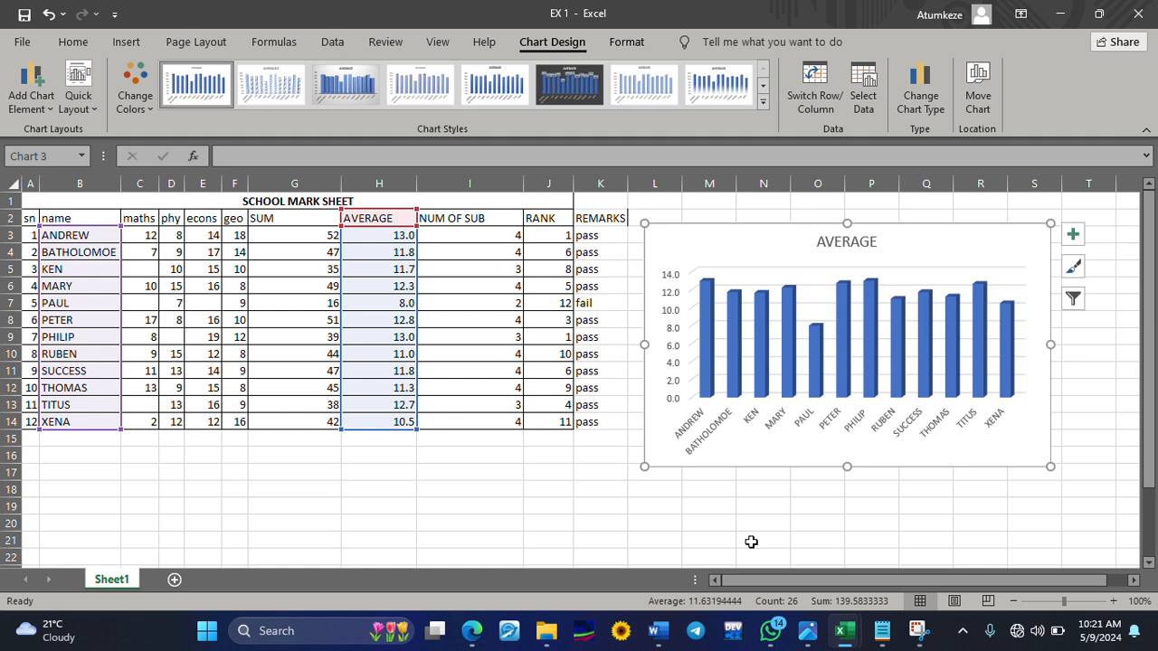
Step: Replace the column chart's title with SCHOOL MARK SHEET
double_click(839, 242)
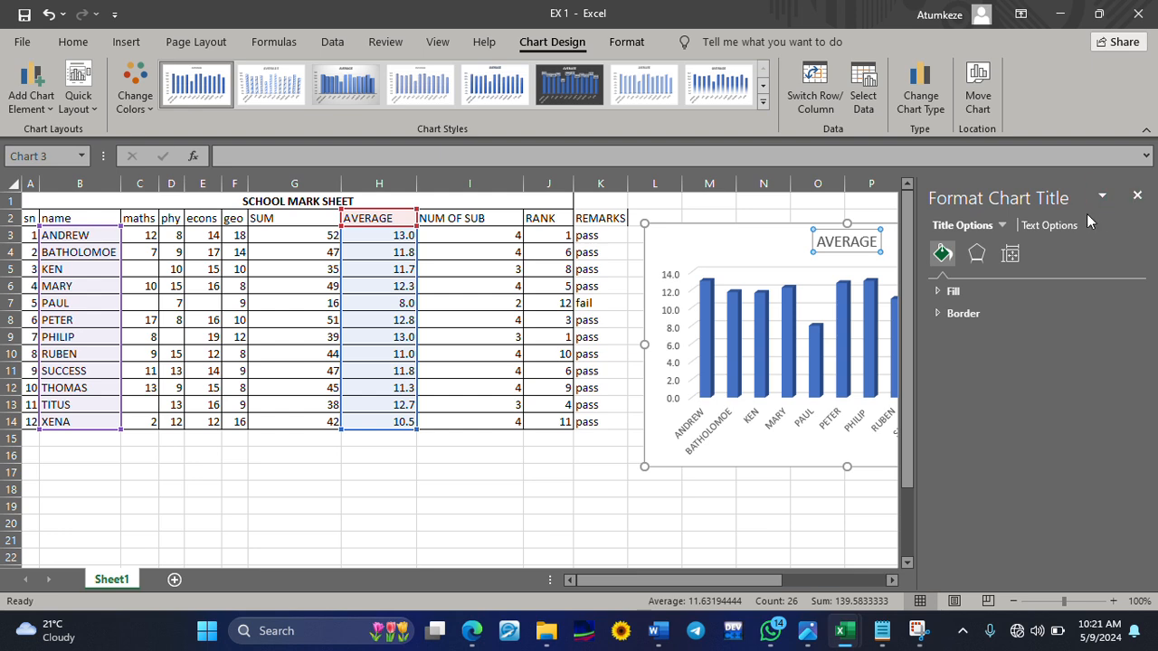
click(1138, 195)
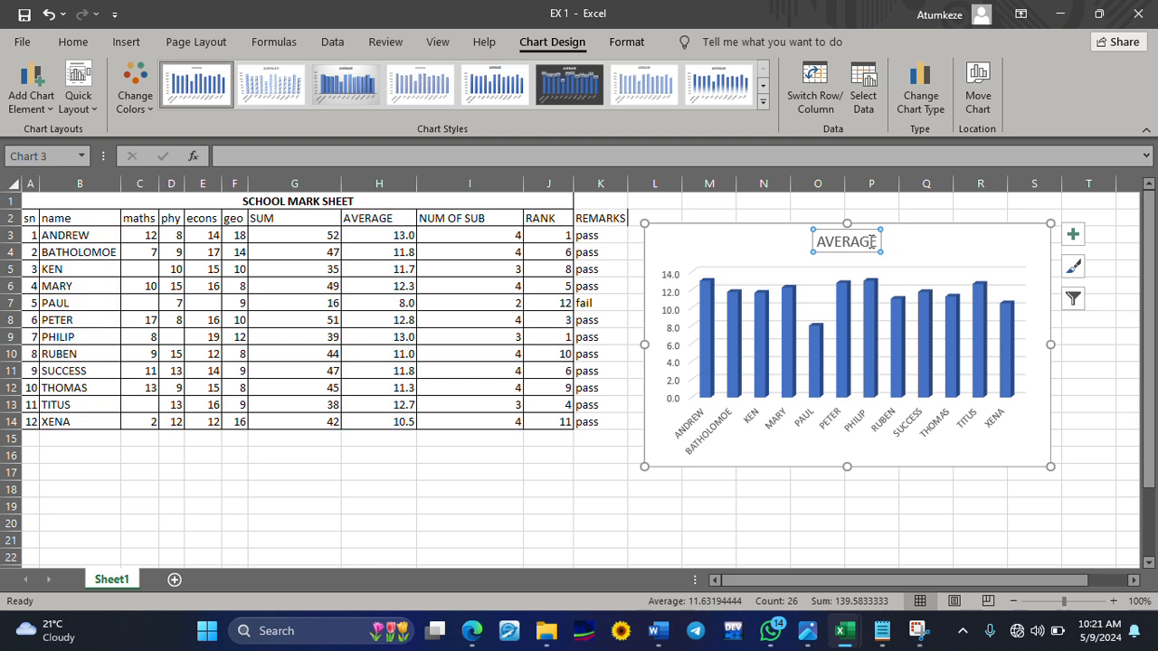
click(871, 241)
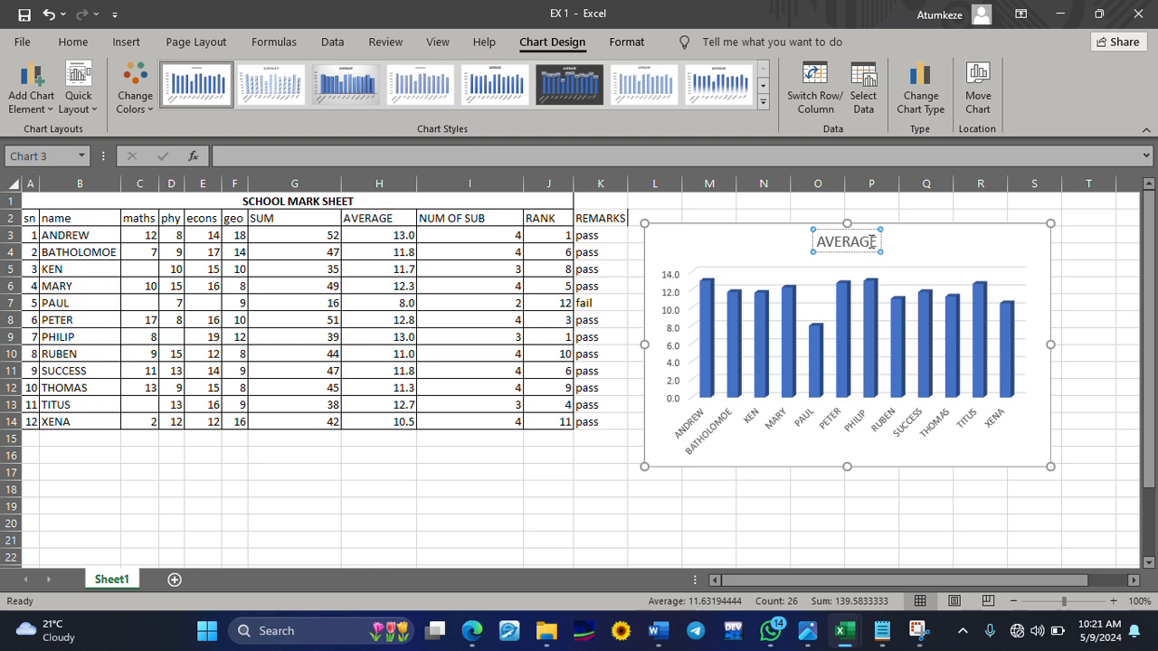
key(BackSpace)
key(BackSpace)
key(BackSpace)
key(BackSpace)
key(BackSpace)
key(BackSpace)
key(BackSpace)
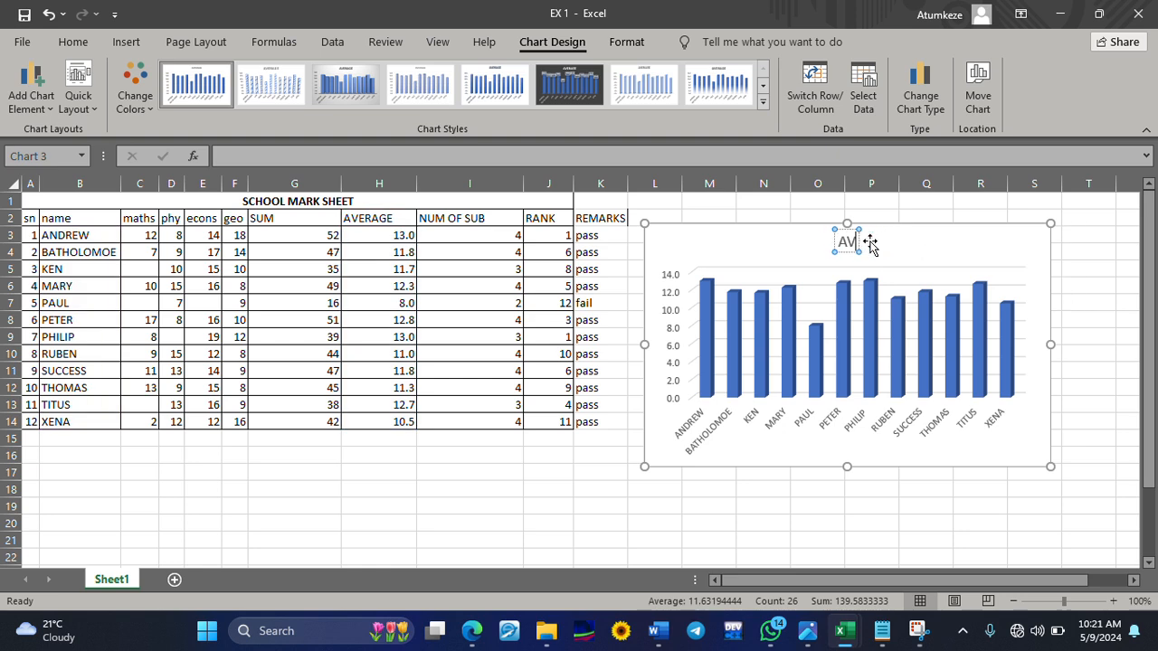
text(S)
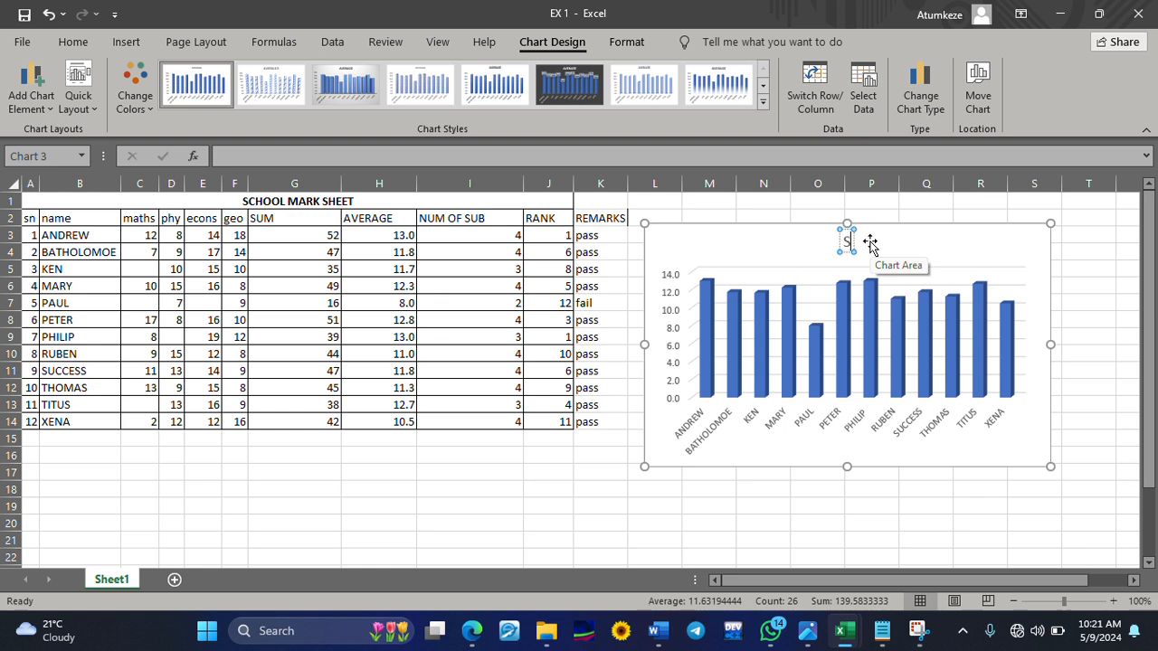
text(CHOOL)
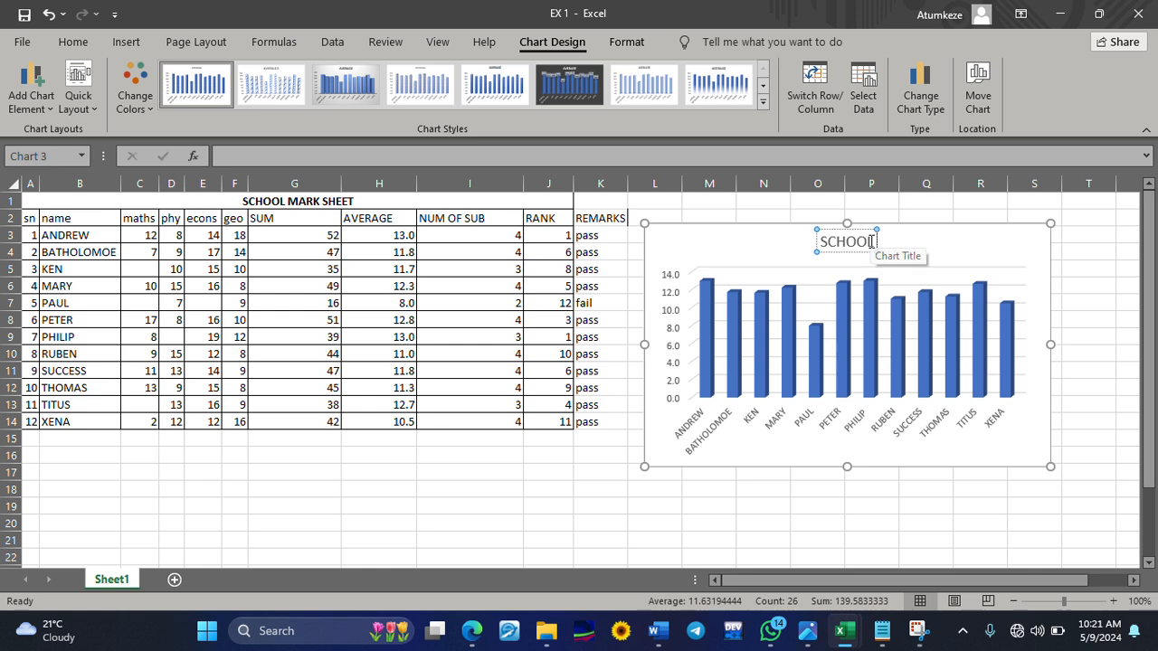
text( MARK SHEET)
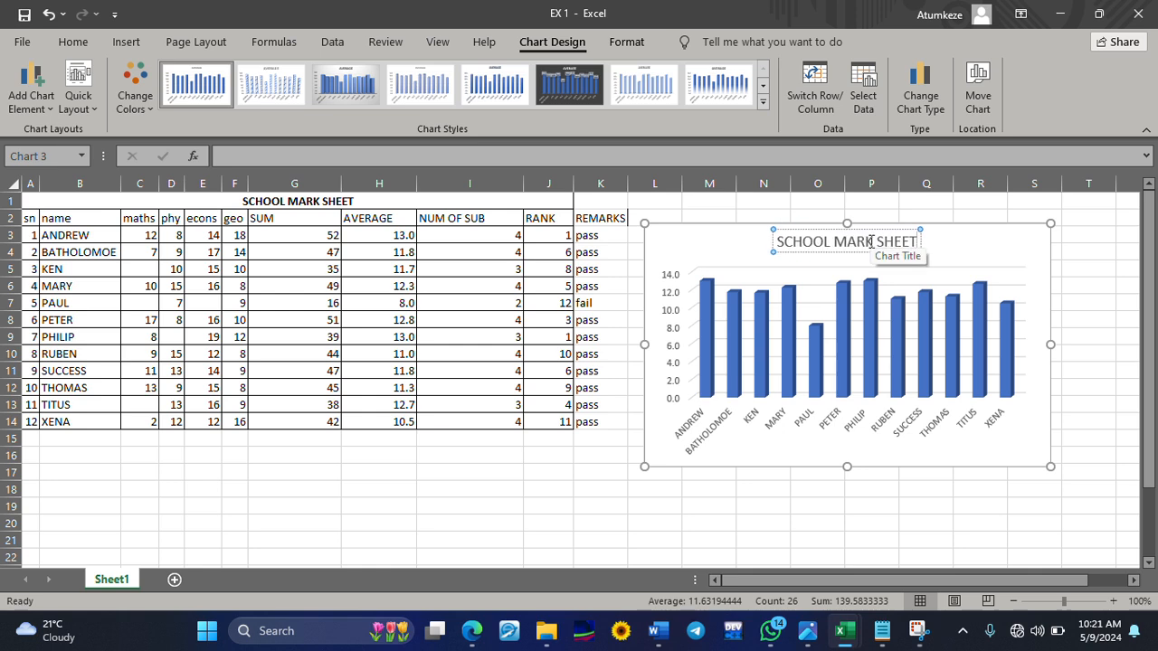
click(1029, 445)
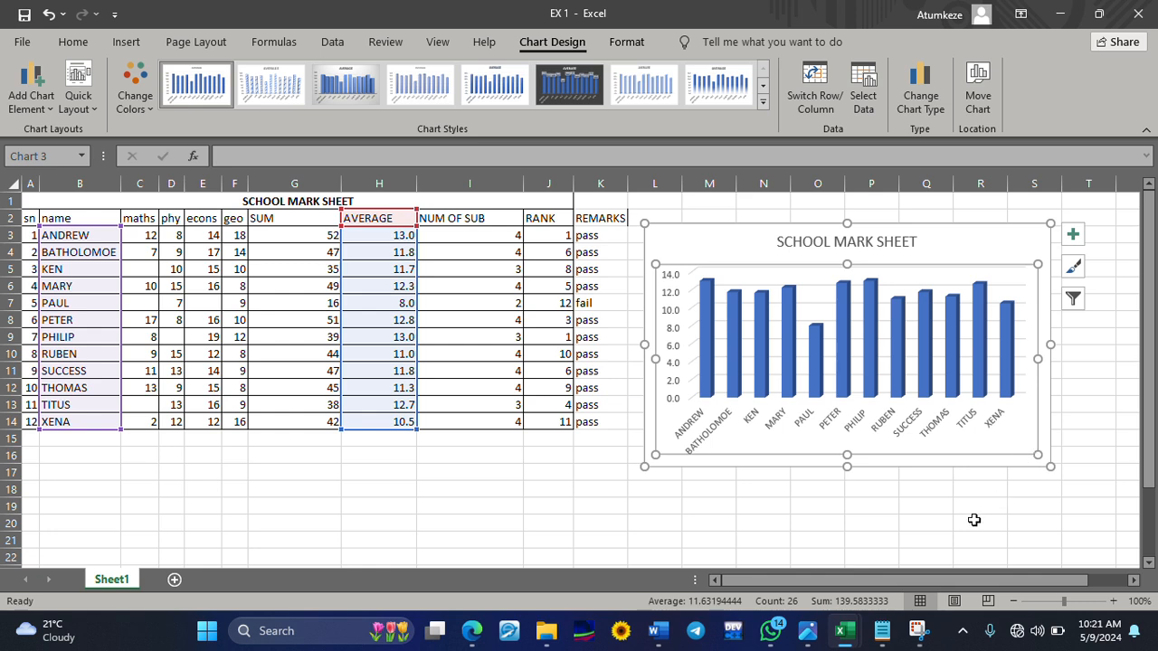
click(1004, 429)
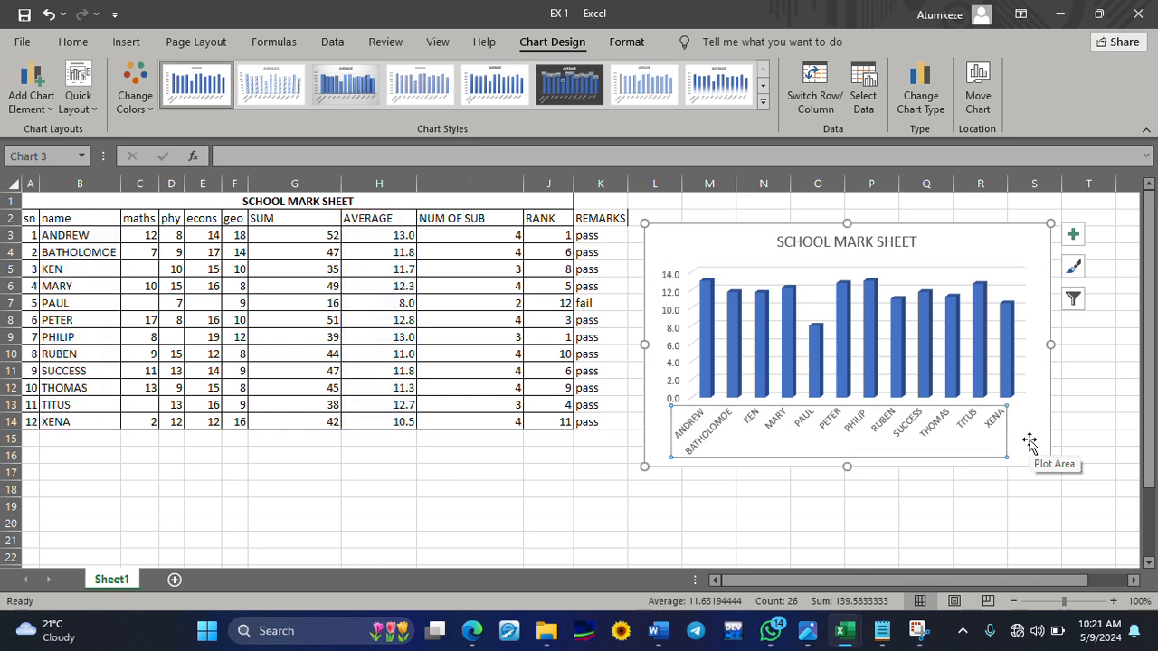
double_click(1029, 440)
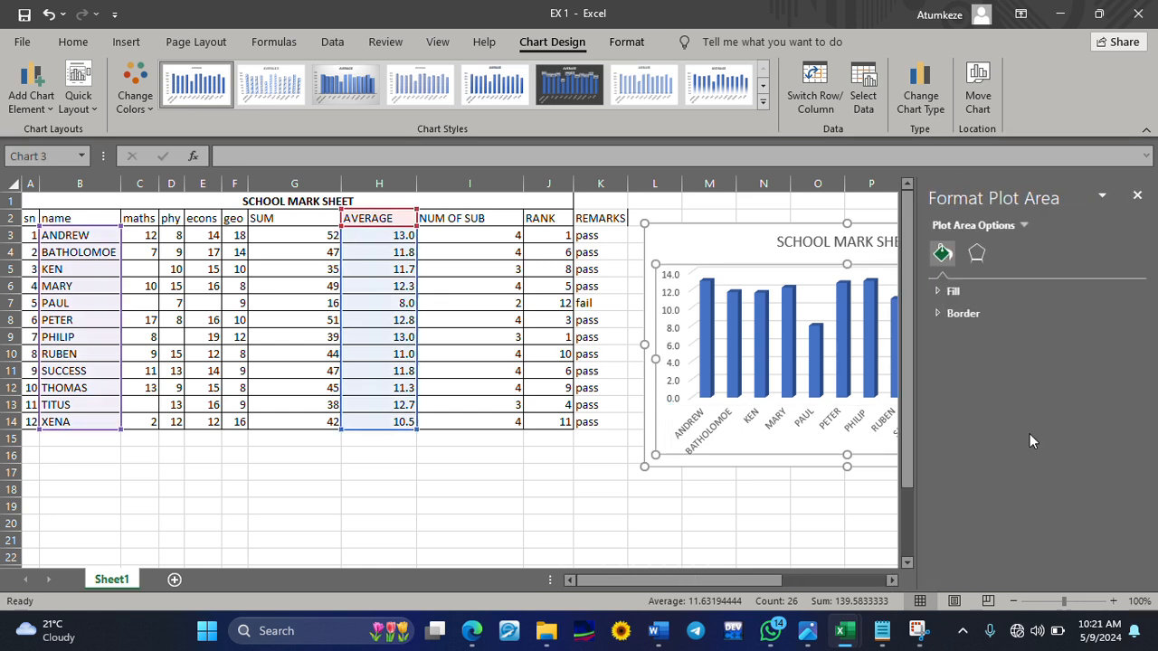
click(1137, 195)
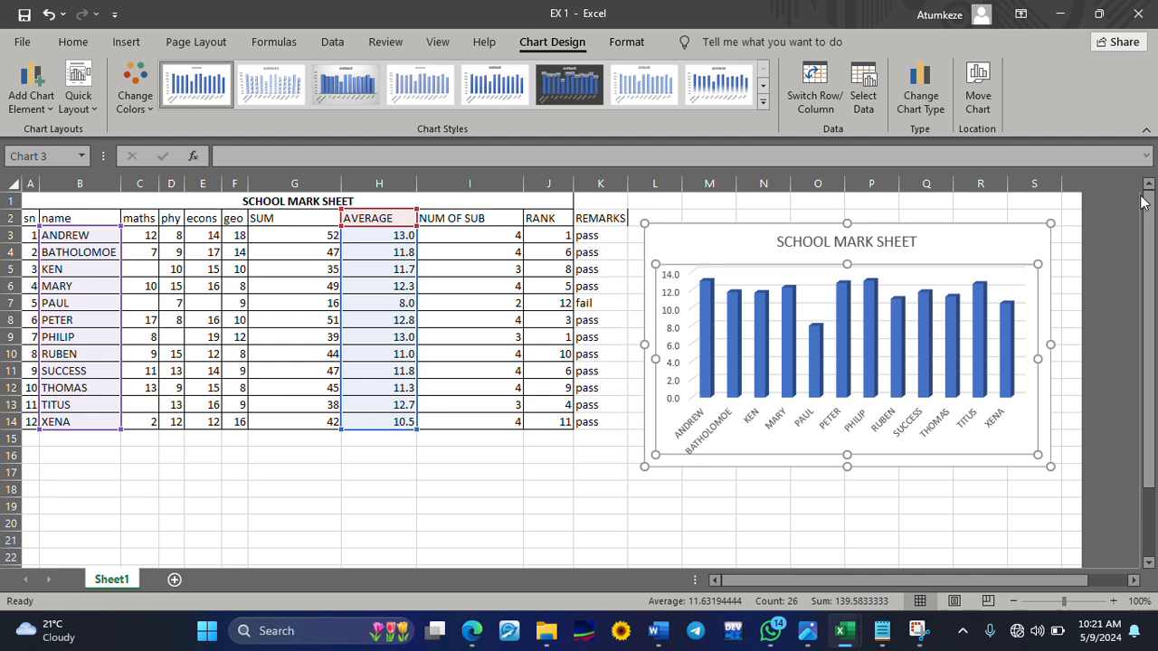
right_click(1012, 244)
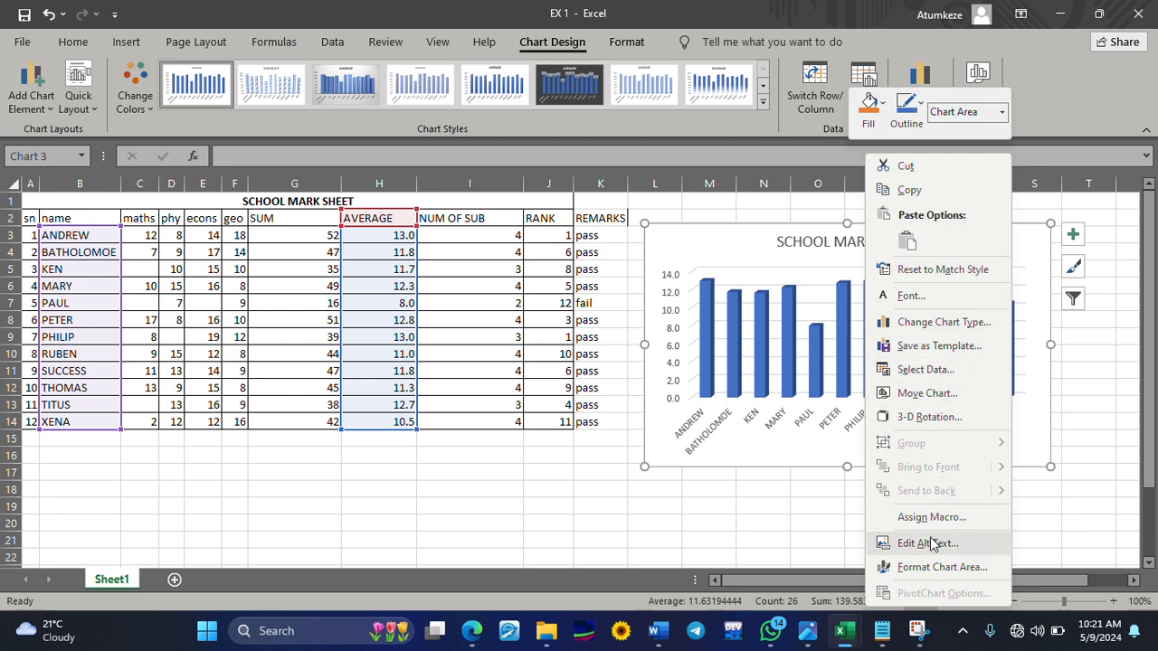
click(788, 440)
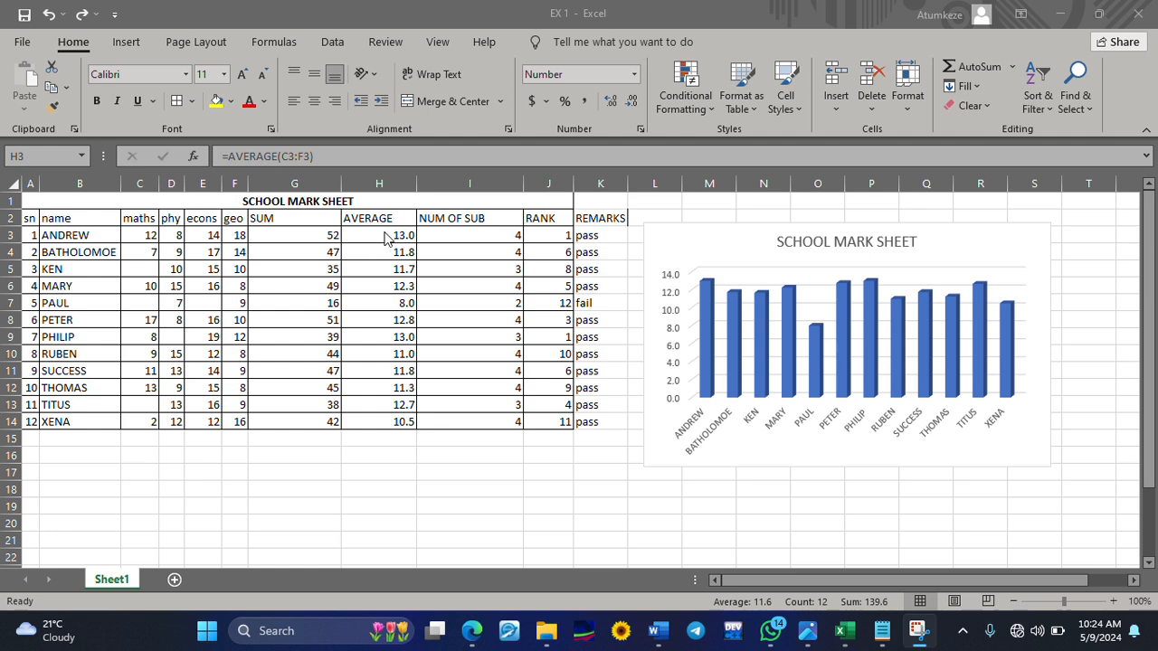
Step: Start a new conditional formatting rule on H3:H14 for values below the average of the selected range
click(387, 516)
drag(387, 237, 381, 416)
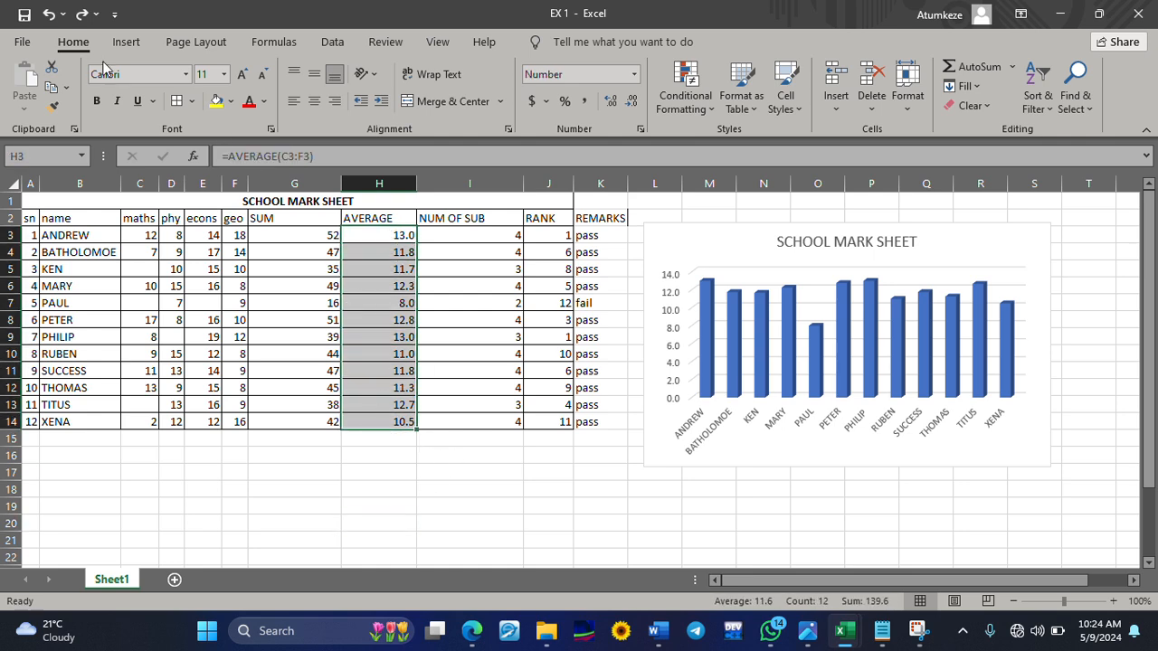
click(704, 115)
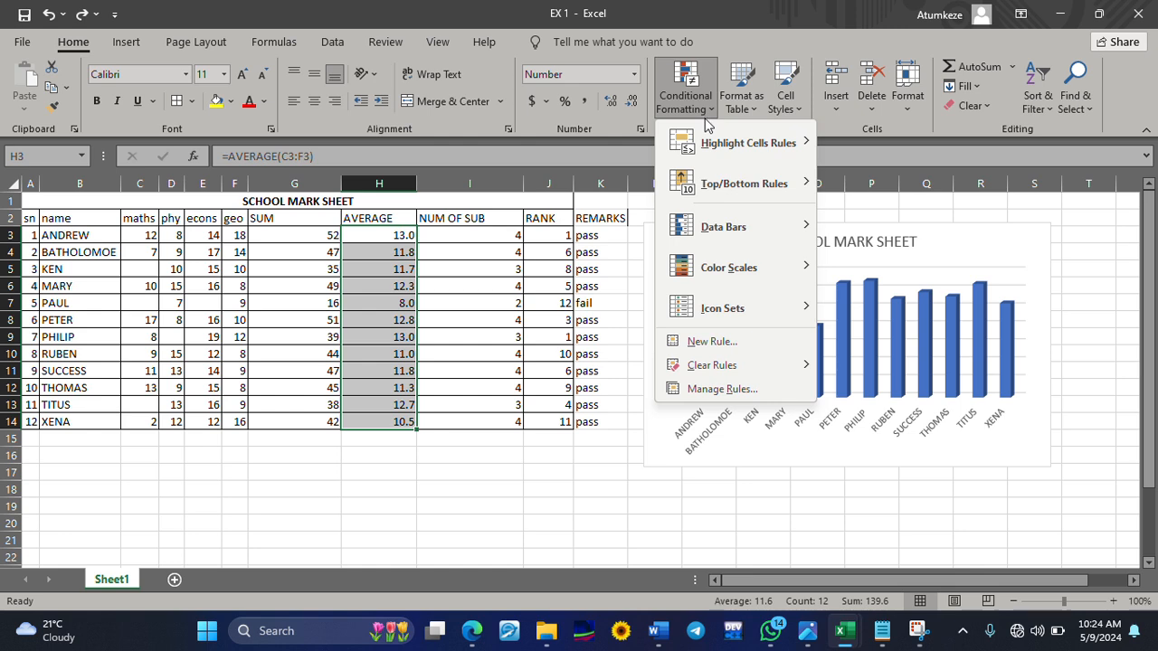
click(754, 347)
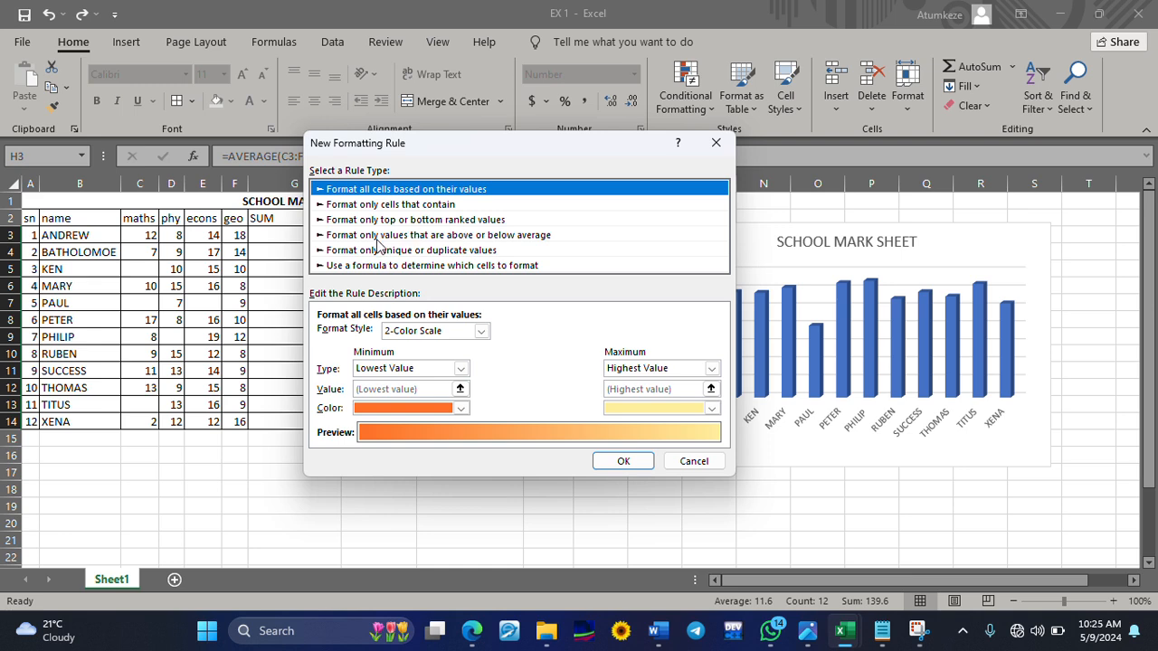
click(457, 235)
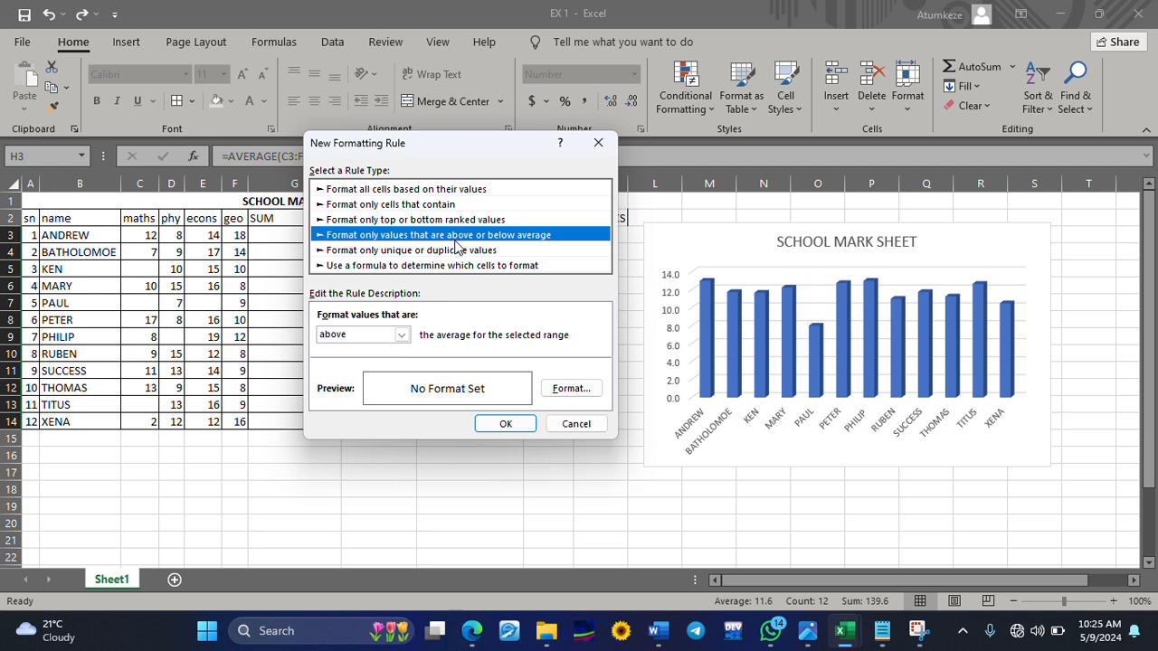
click(402, 336)
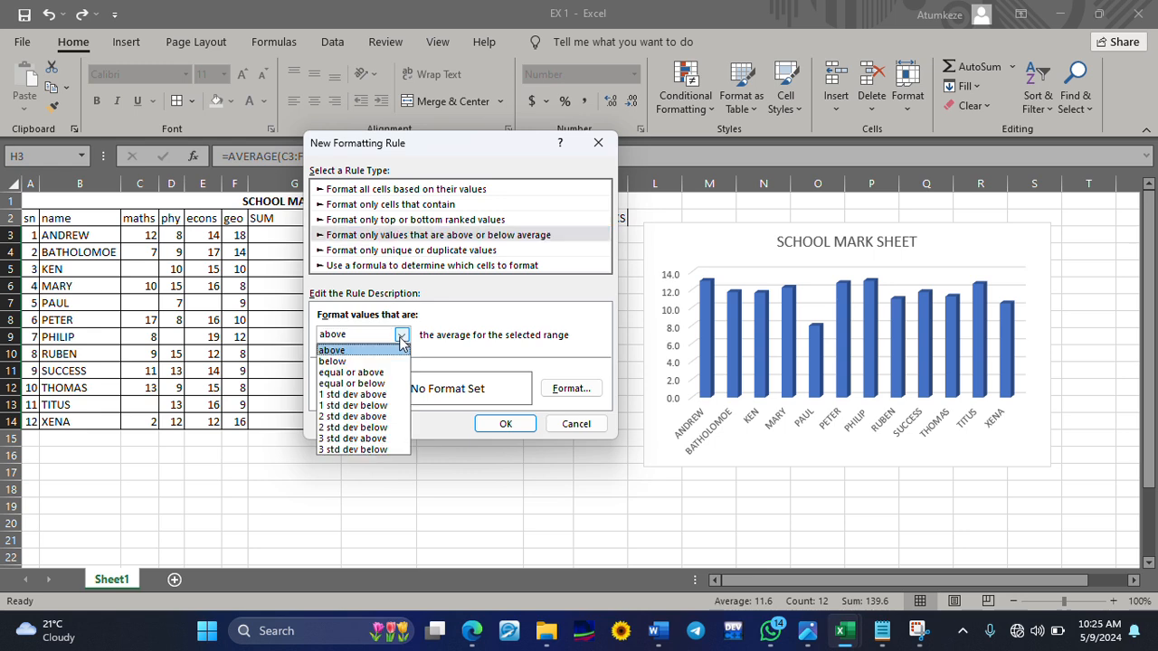
click(375, 362)
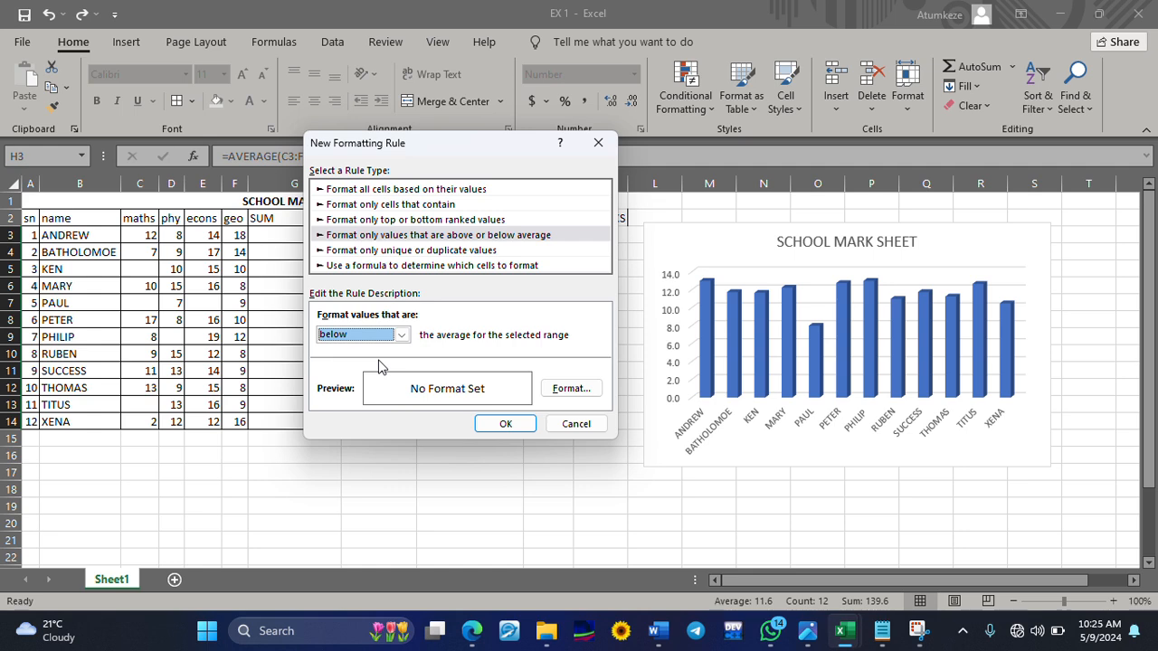
Step: Give the below-average rule a red font colour and apply it to the AVERAGE column
click(572, 389)
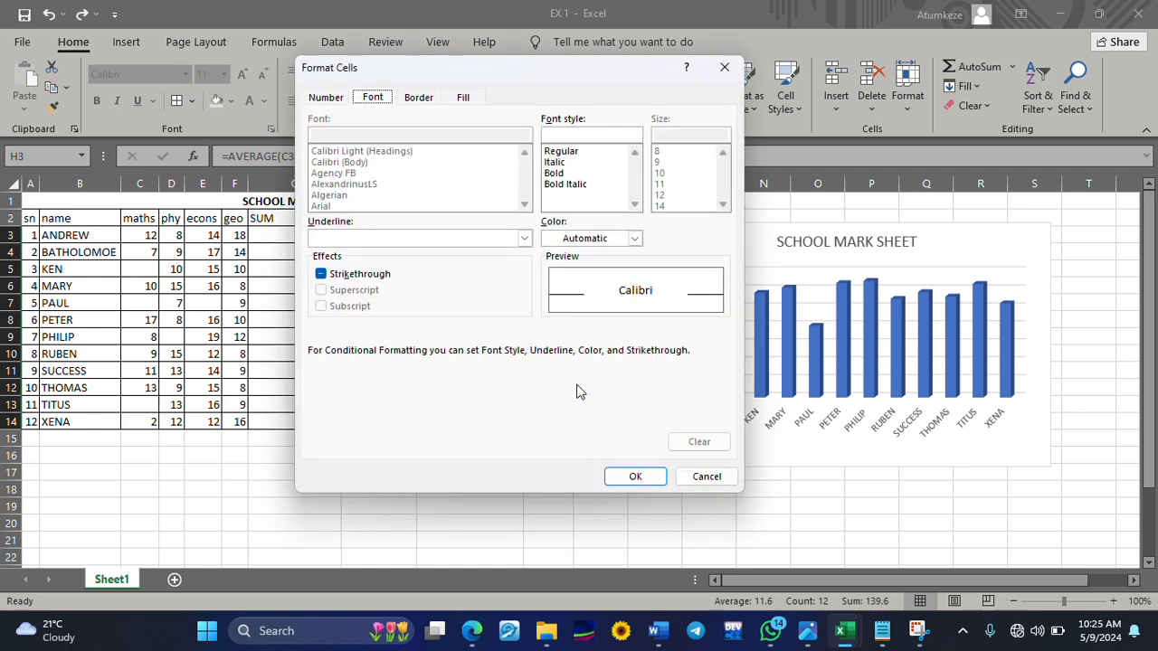
click(635, 239)
click(635, 240)
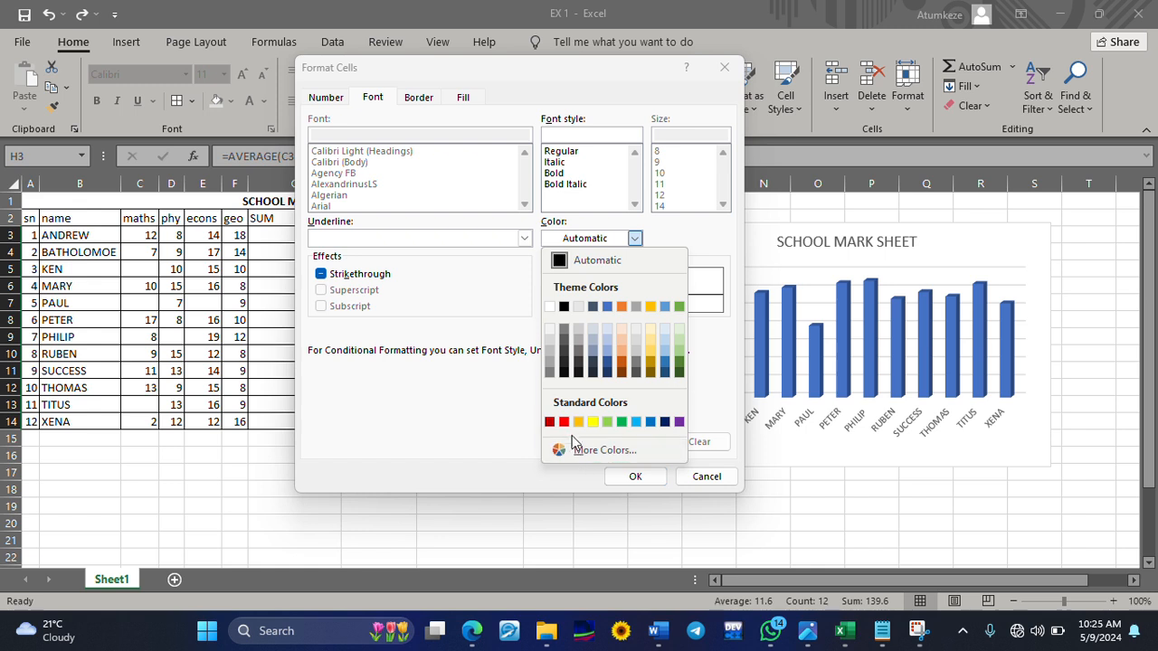
click(564, 422)
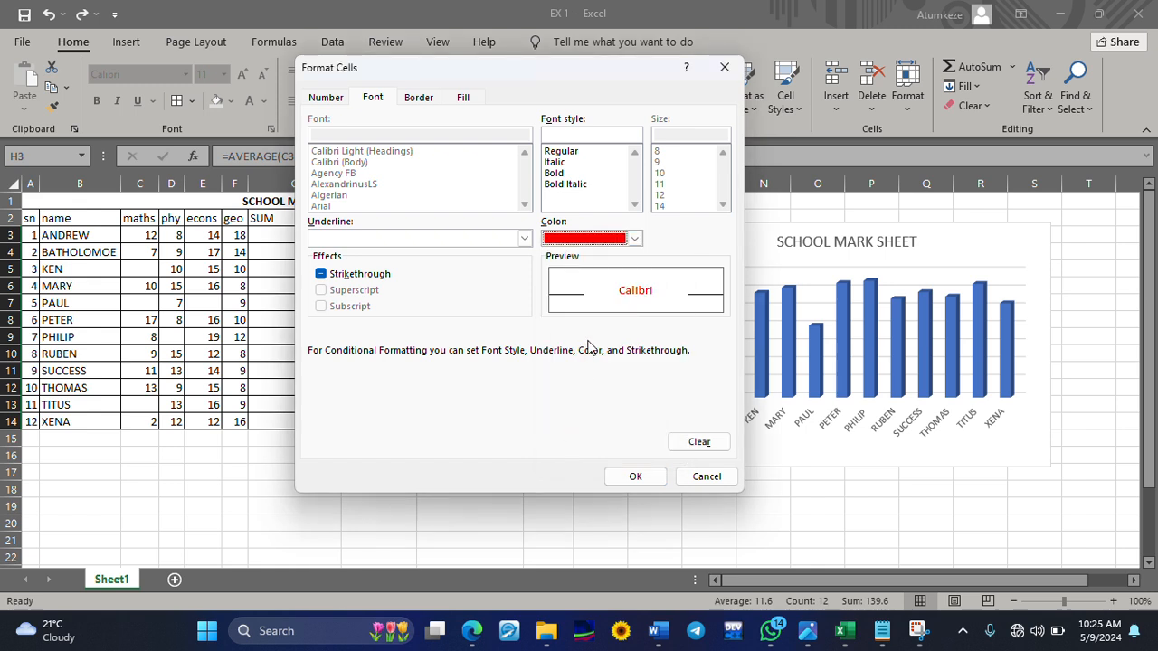
click(654, 479)
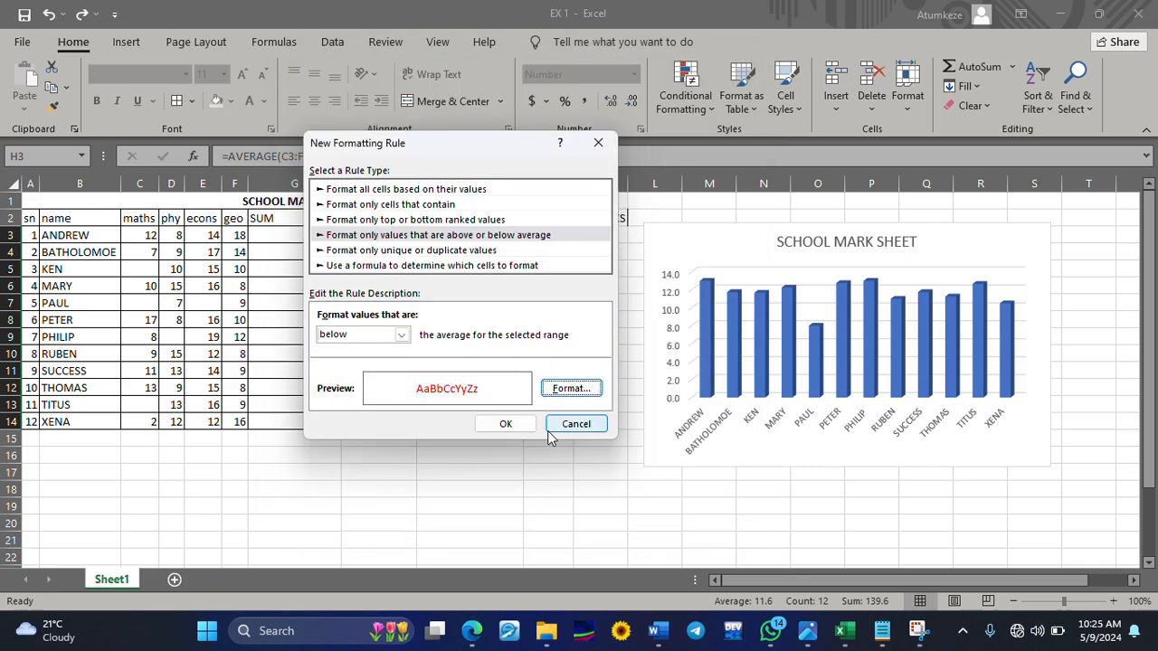
click(511, 427)
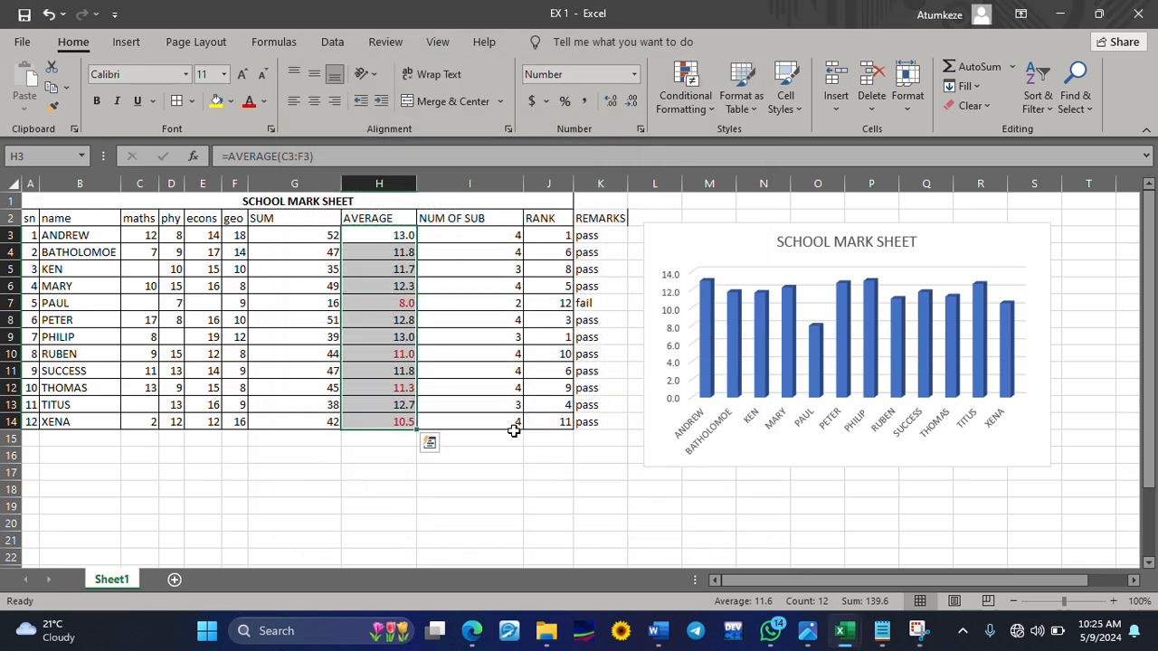
click(515, 435)
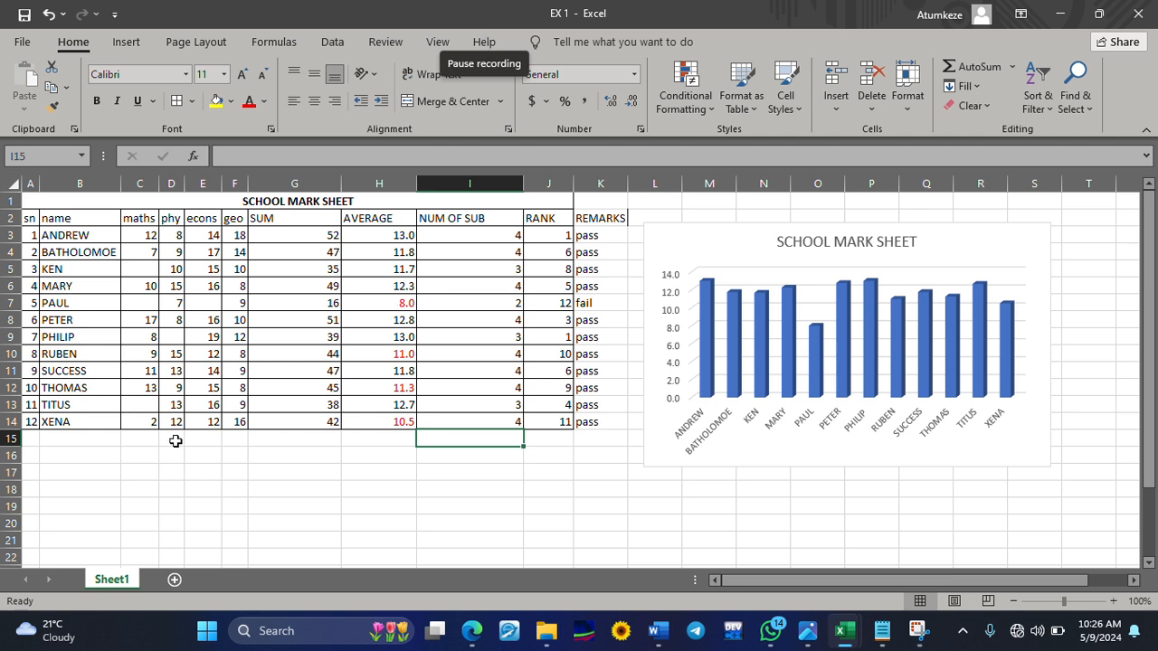
Step: Enter the label CLASS AVERAGE in cell B15 below the student names
click(75, 442)
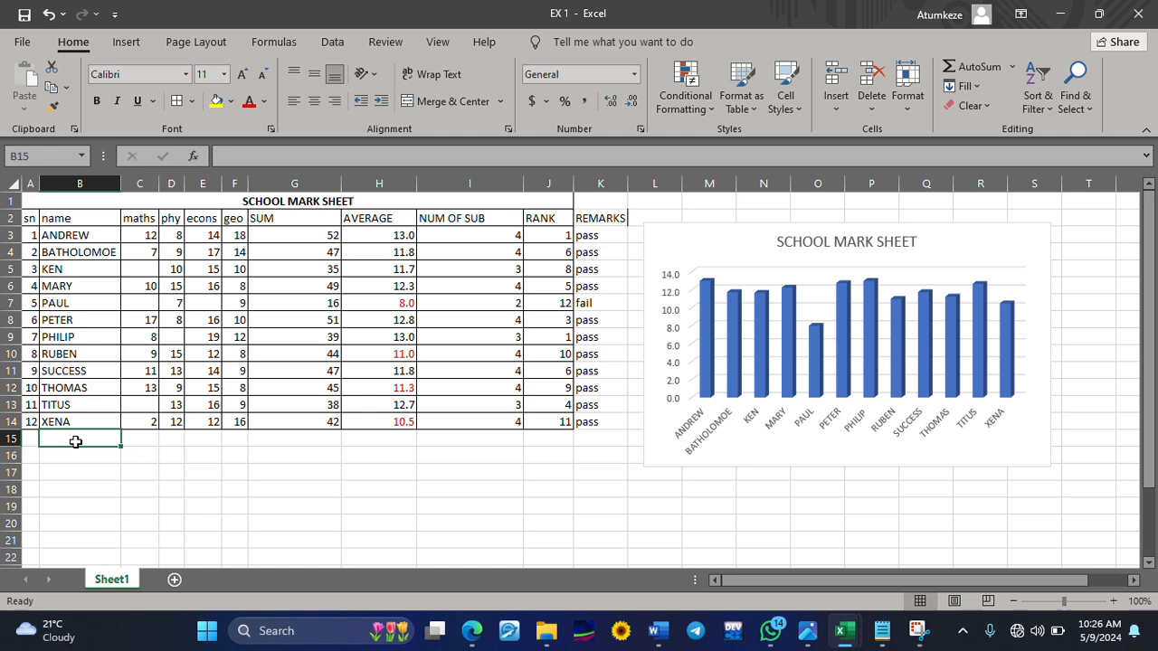
text(CLASS )
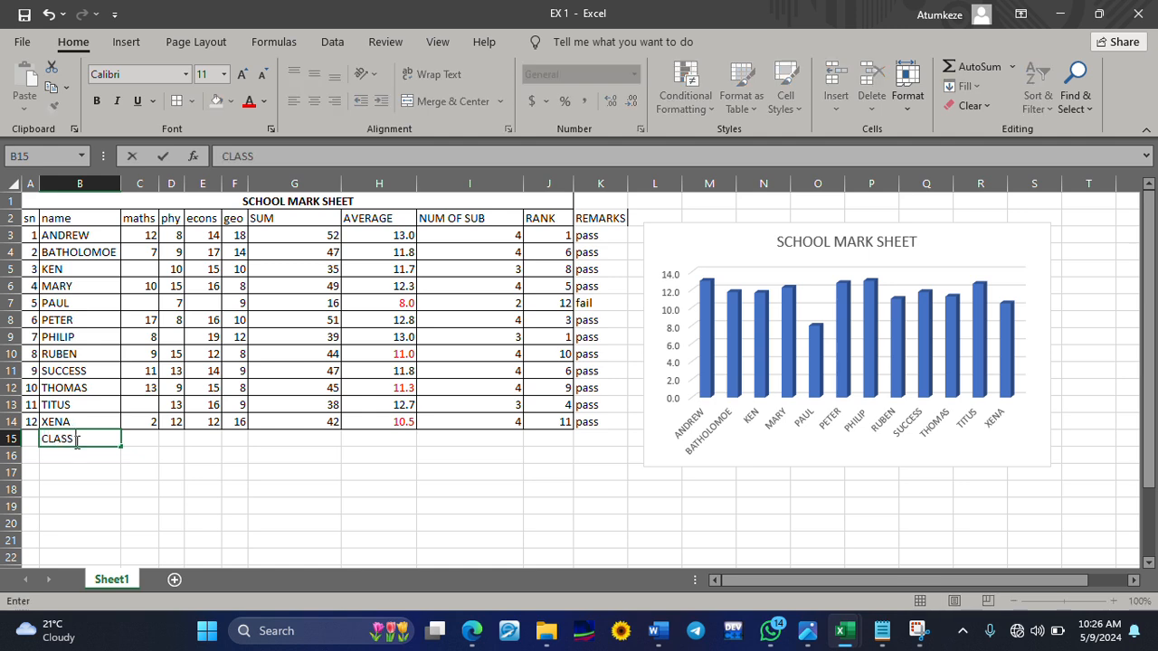
text(AVERGAG)
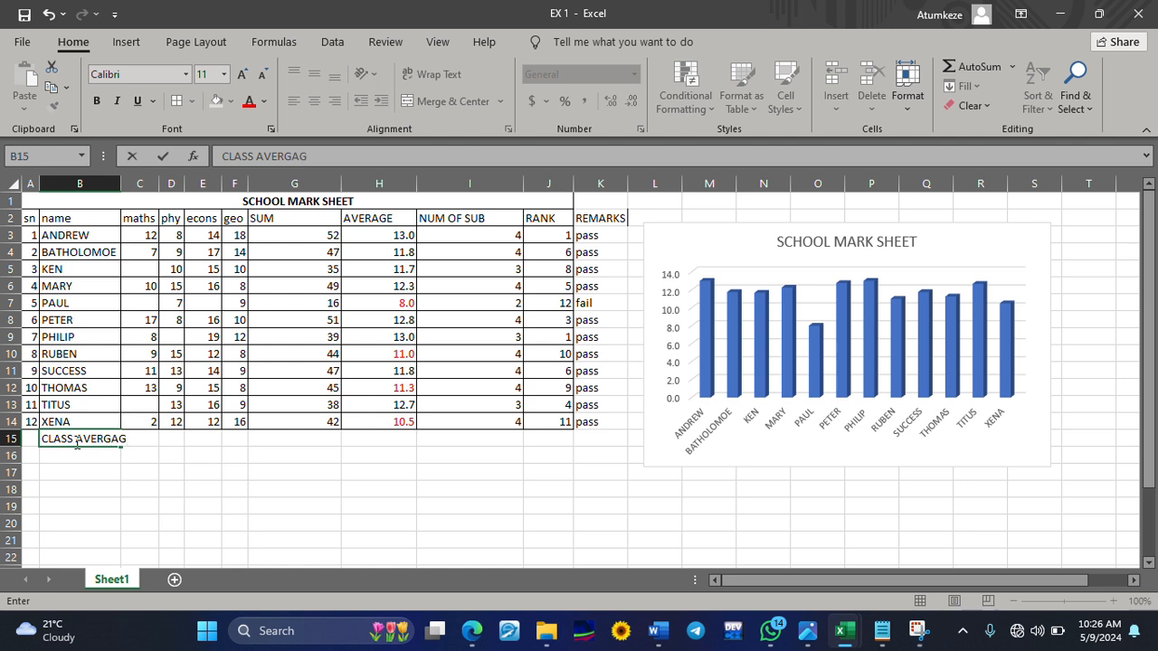
key(BackSpace)
key(BackSpace)
key(BackSpace)
text(AGE)
Step: Make the CLASS AVERAGE label bold and widen column B slightly to fit it
click(84, 440)
drag(124, 440, 53, 438)
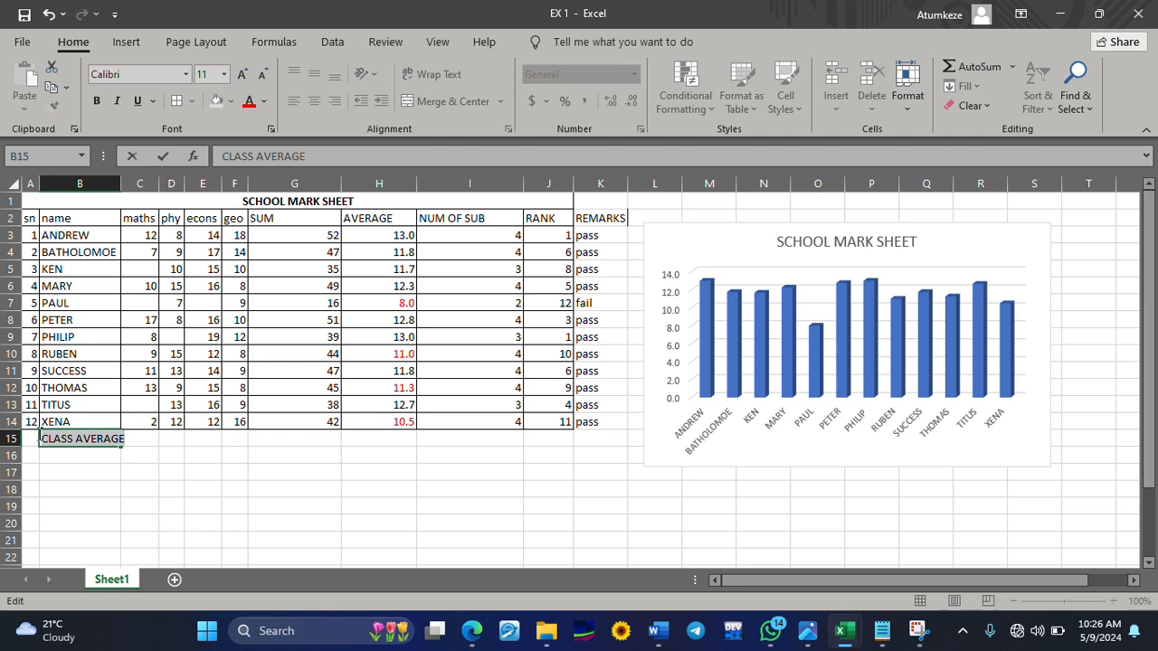
click(99, 102)
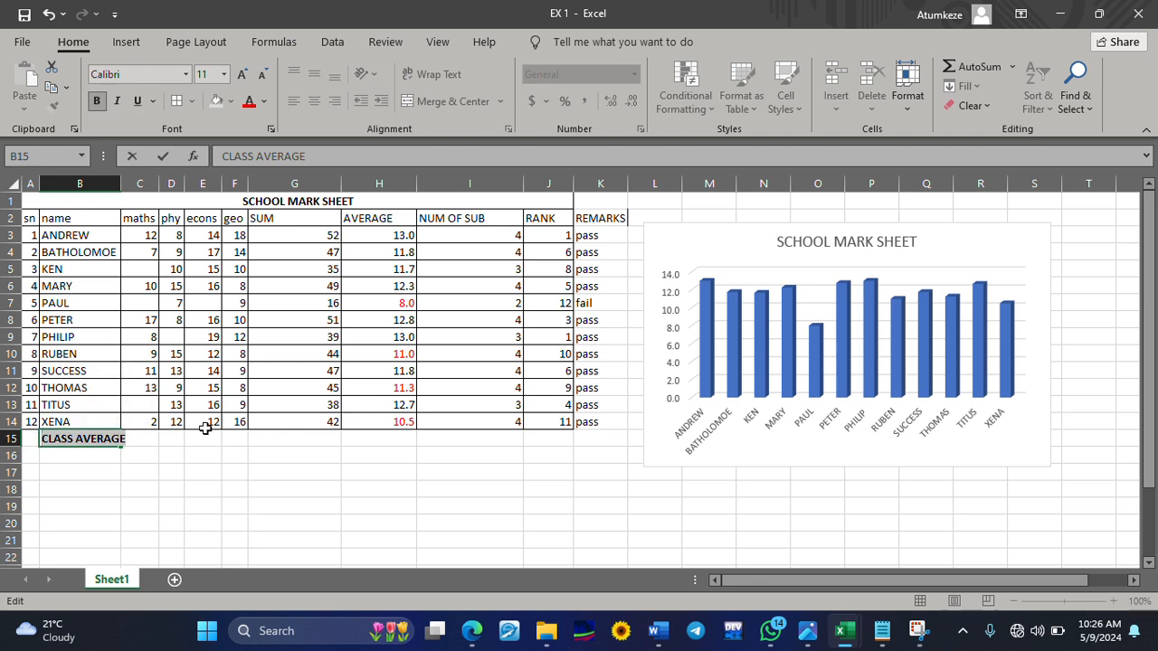
click(165, 470)
drag(122, 184, 129, 183)
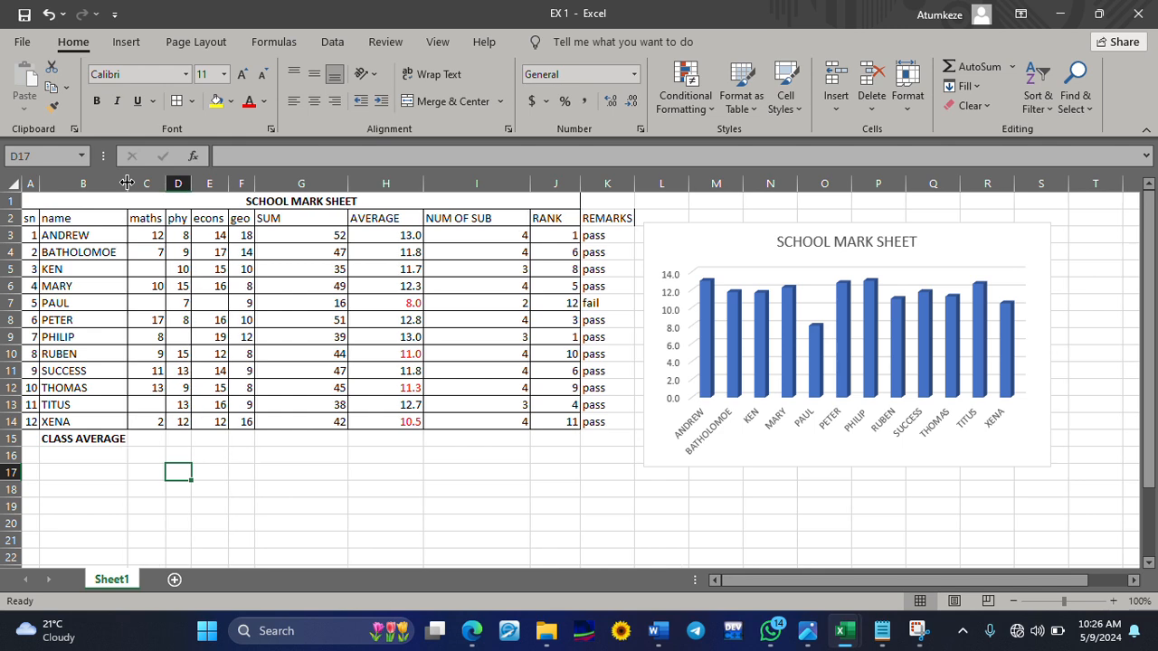
Step: Enter an AVERAGE formula over H1:H15 in cell C15 beside the CLASS AVERAGE label
click(144, 440)
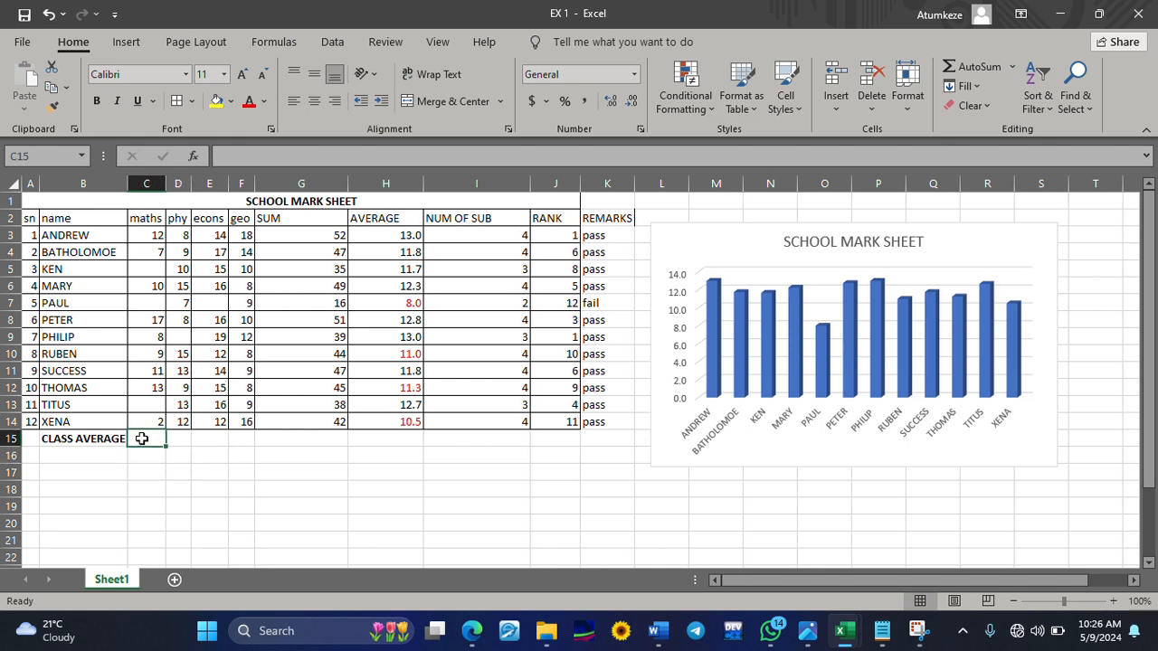
text(=AVER)
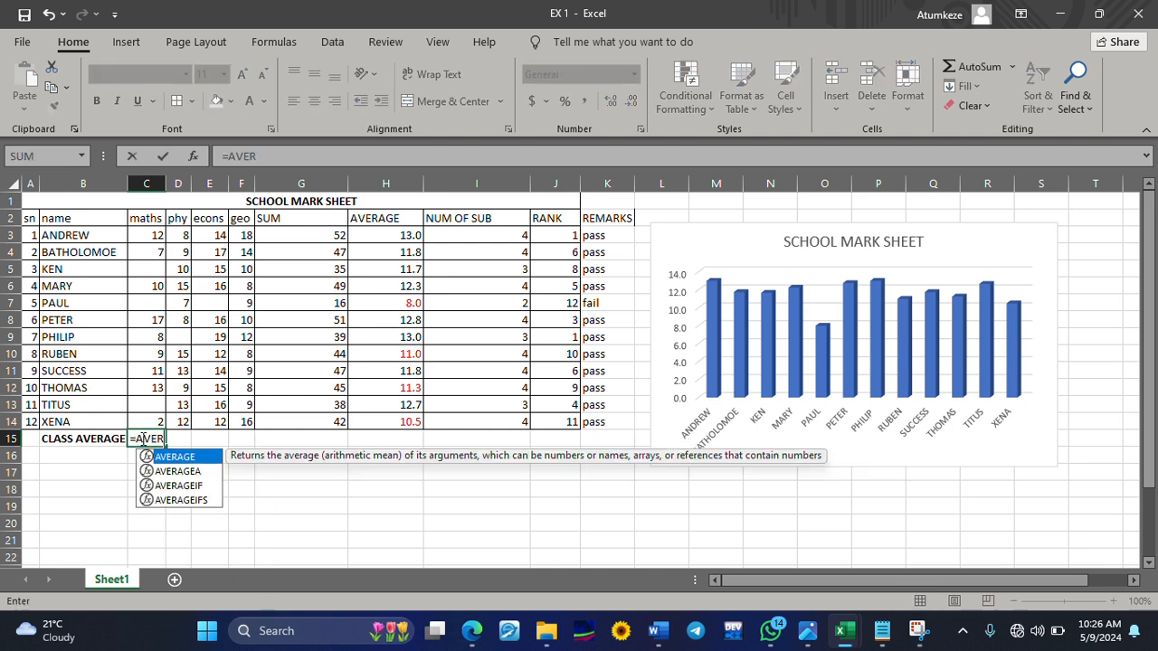
text(AGE()
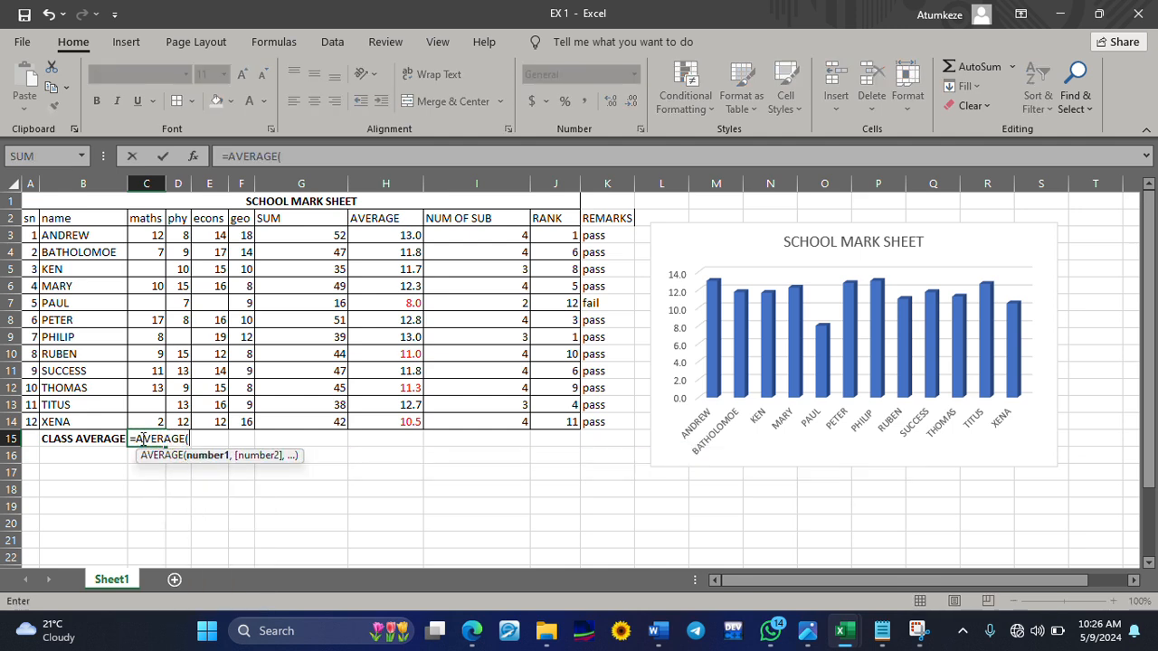
click(406, 234)
drag(406, 234, 377, 439)
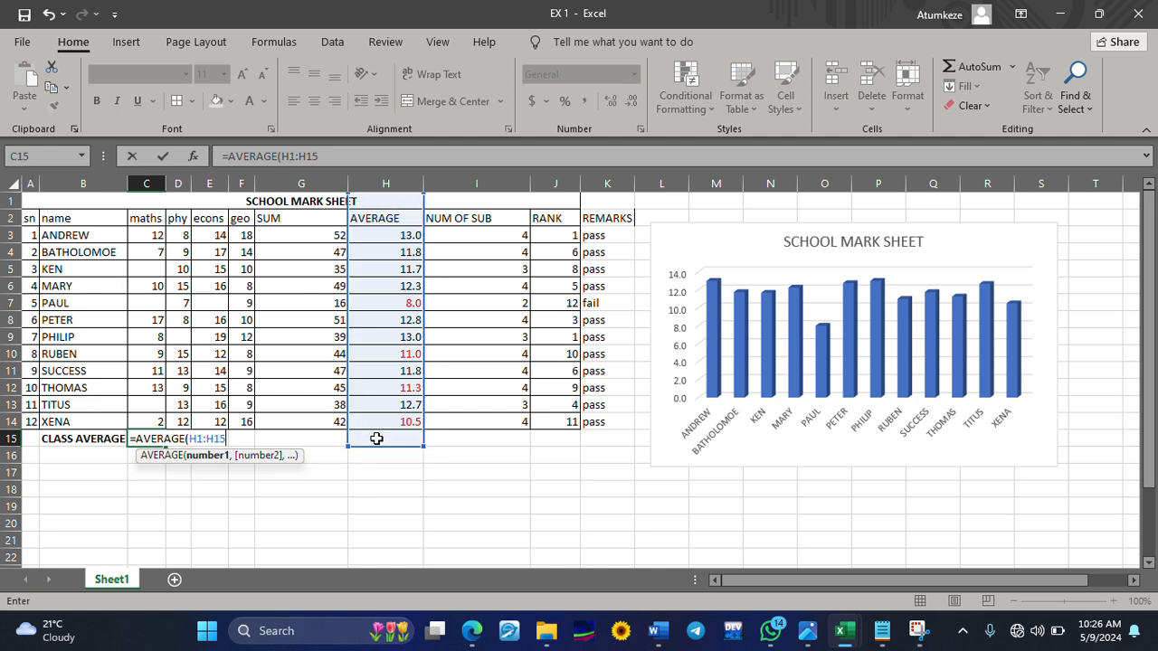
click(429, 509)
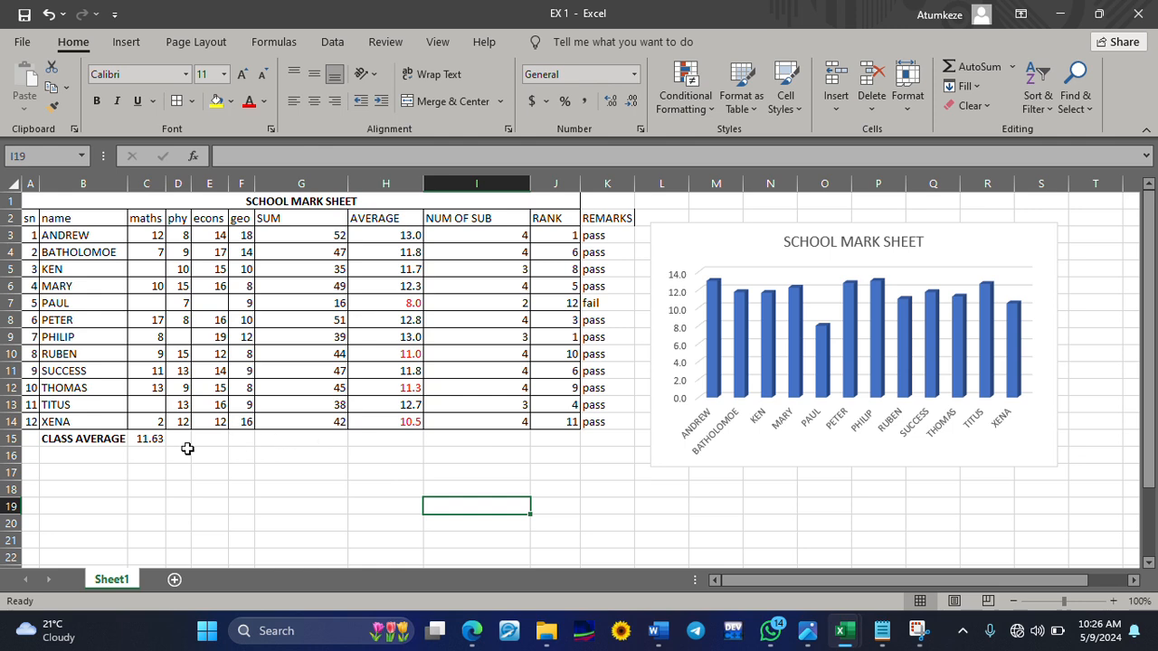
Step: Correct the class average formula in C15 to =AVERAGE(H3:H14)
click(147, 437)
drag(383, 228, 388, 456)
click(148, 438)
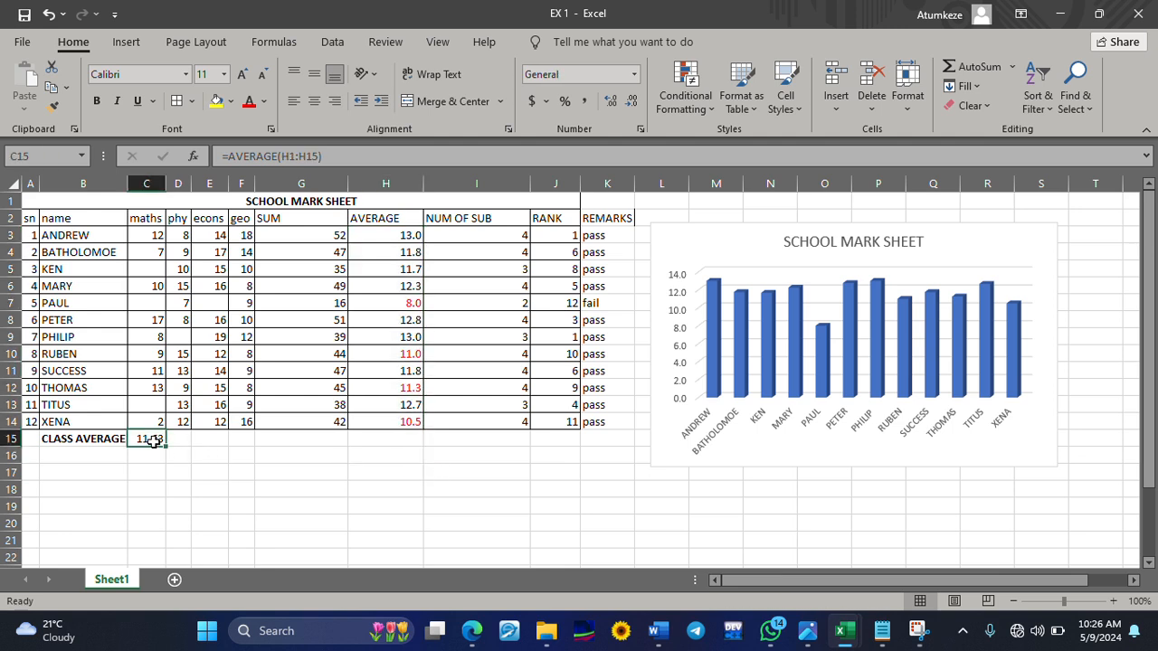
click(343, 158)
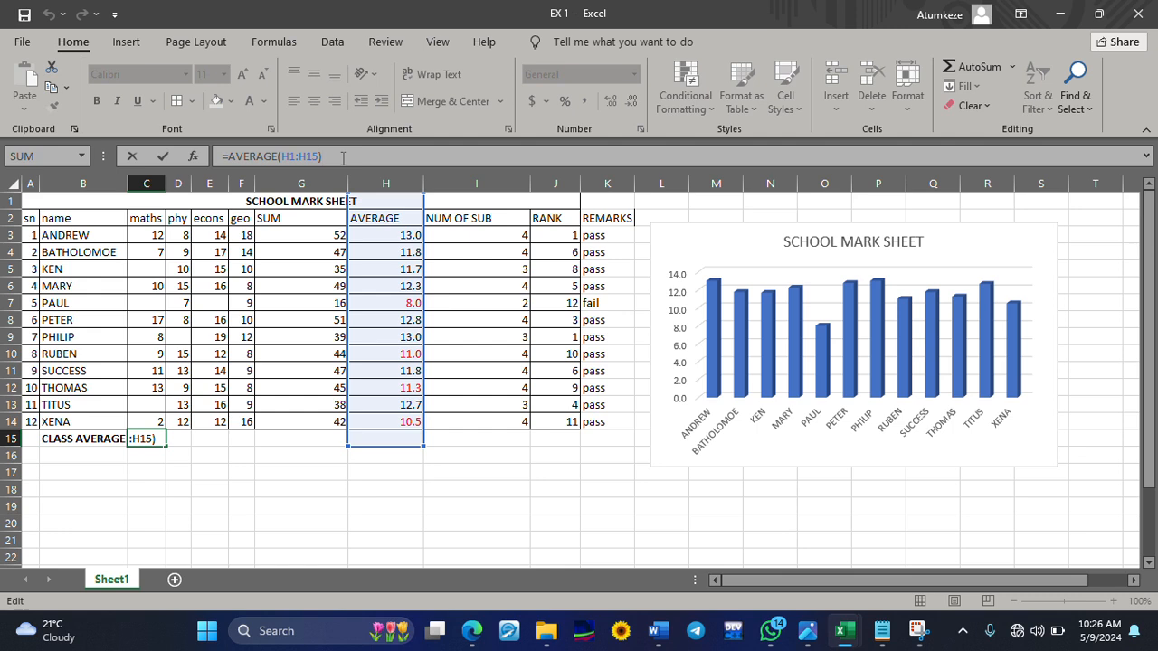
key(BackSpace)
key(BackSpace)
key(BackSpace)
key(BackSpace)
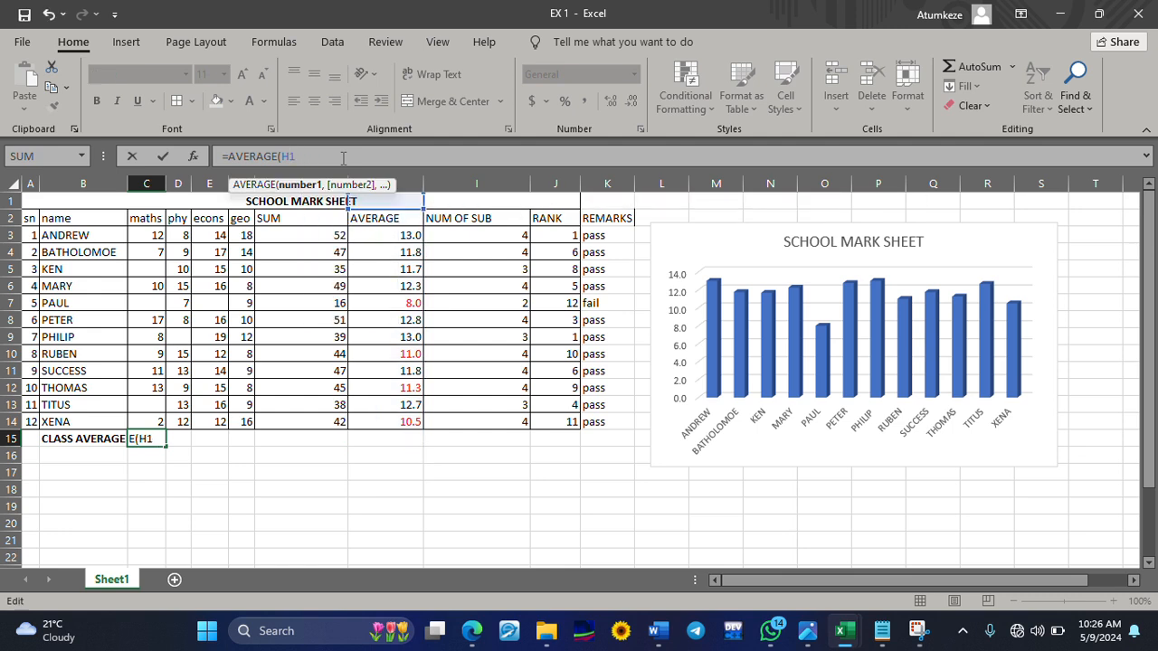
key(BackSpace)
key(BackSpace)
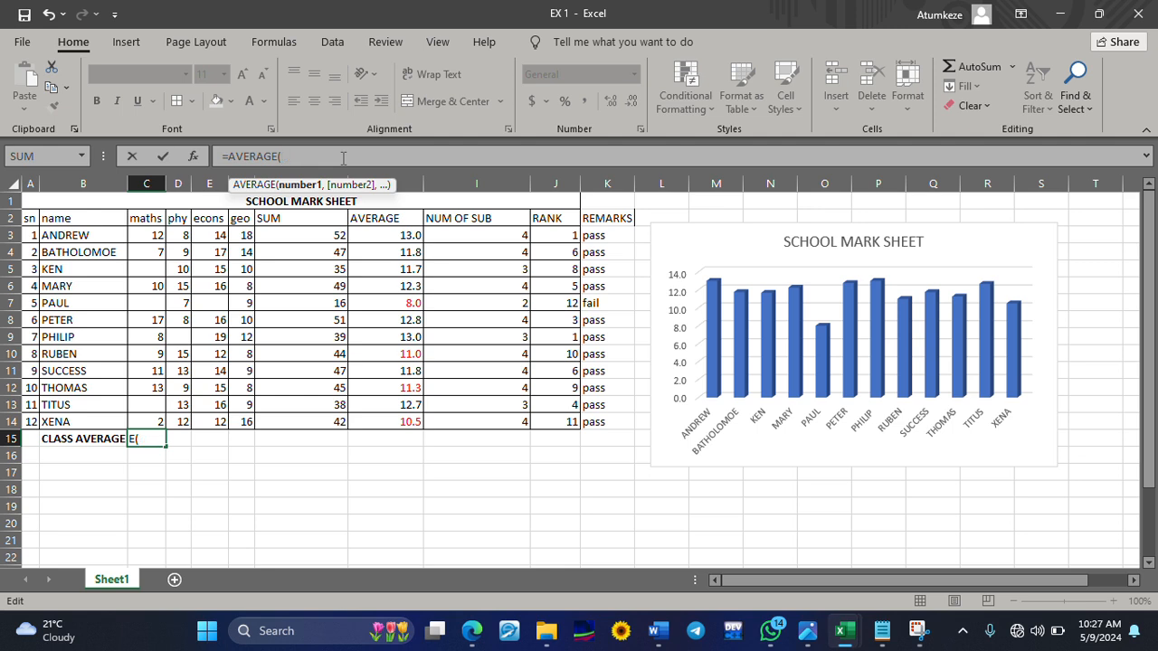
text(H3)
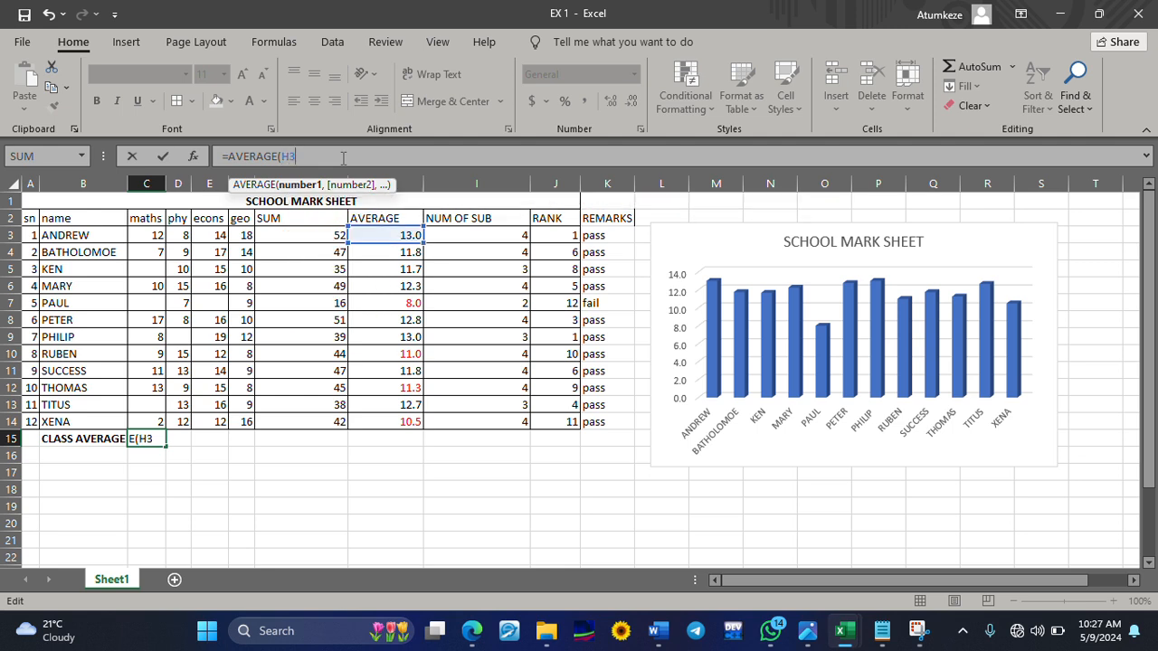
text(:H)
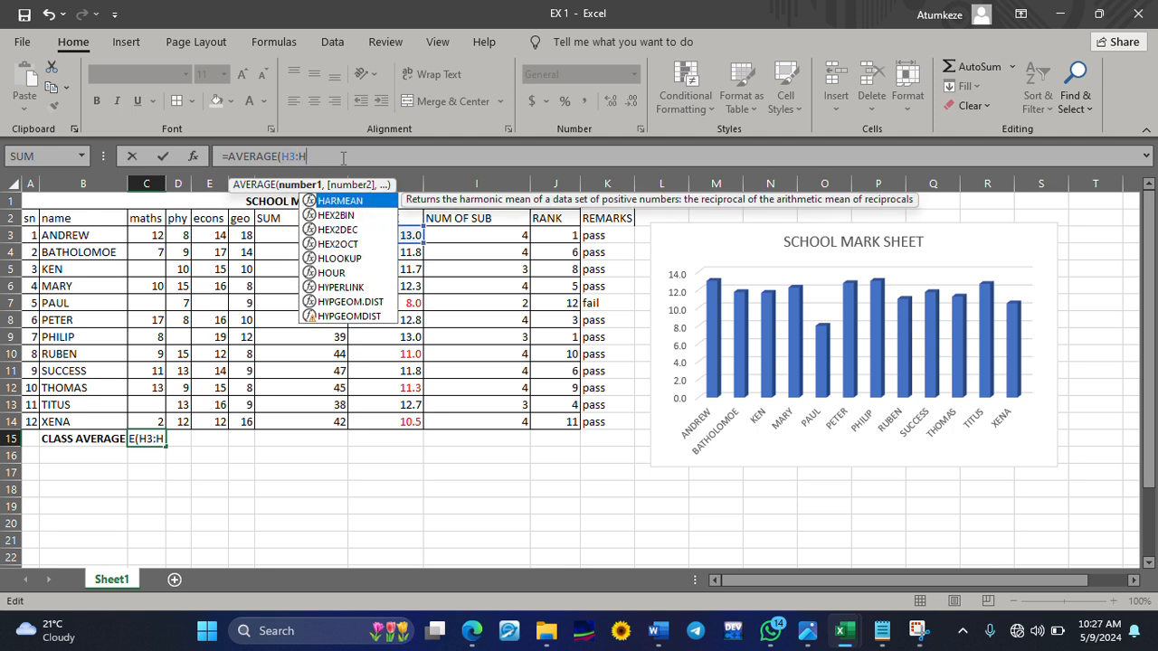
text(1)
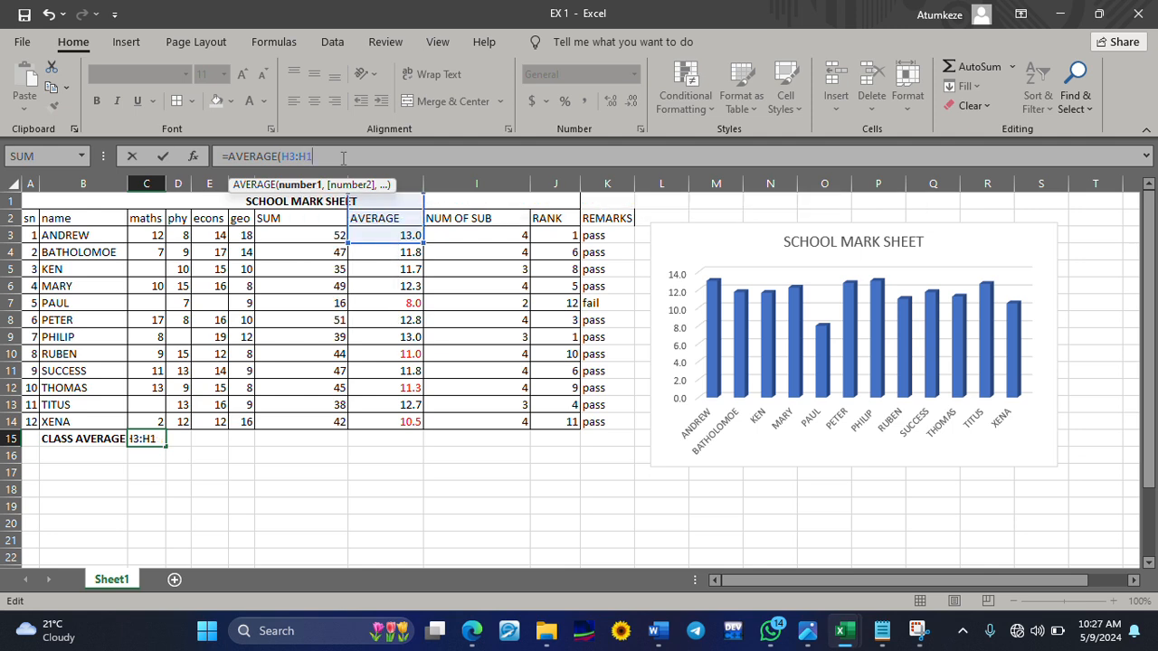
text(4))
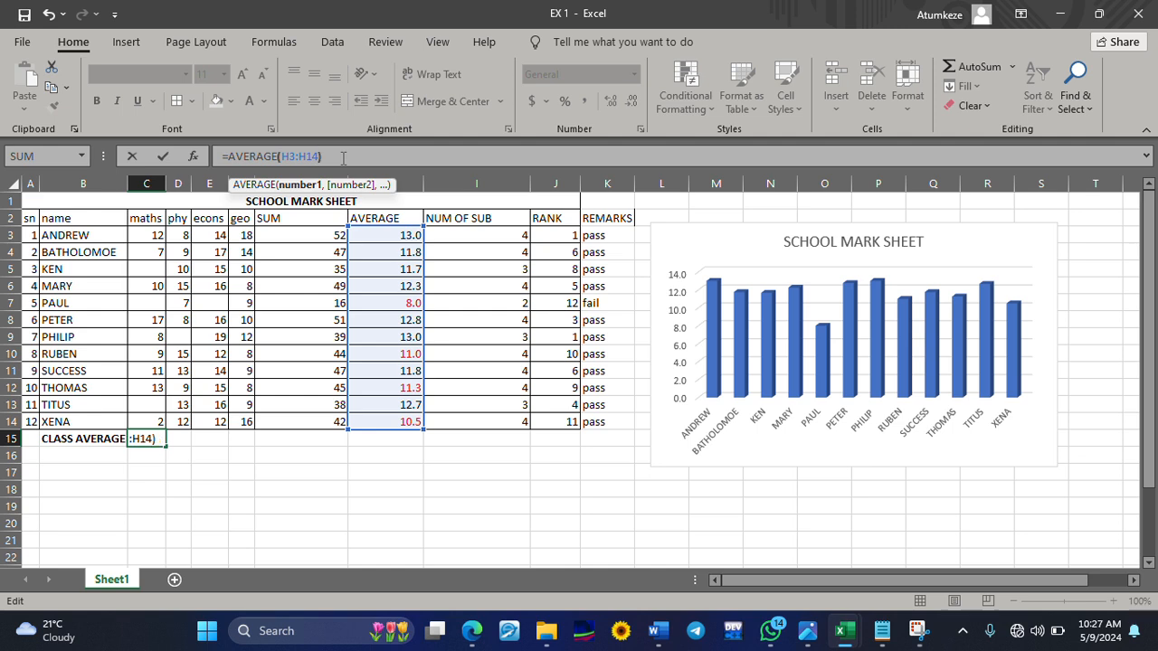
key(Return)
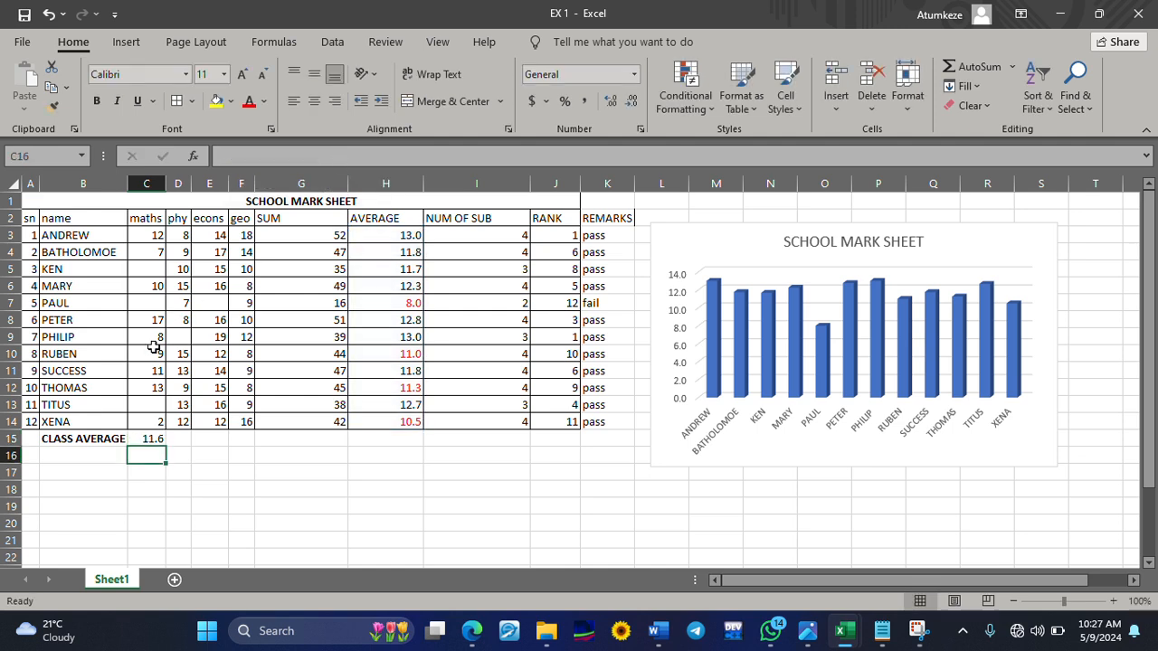
click(153, 439)
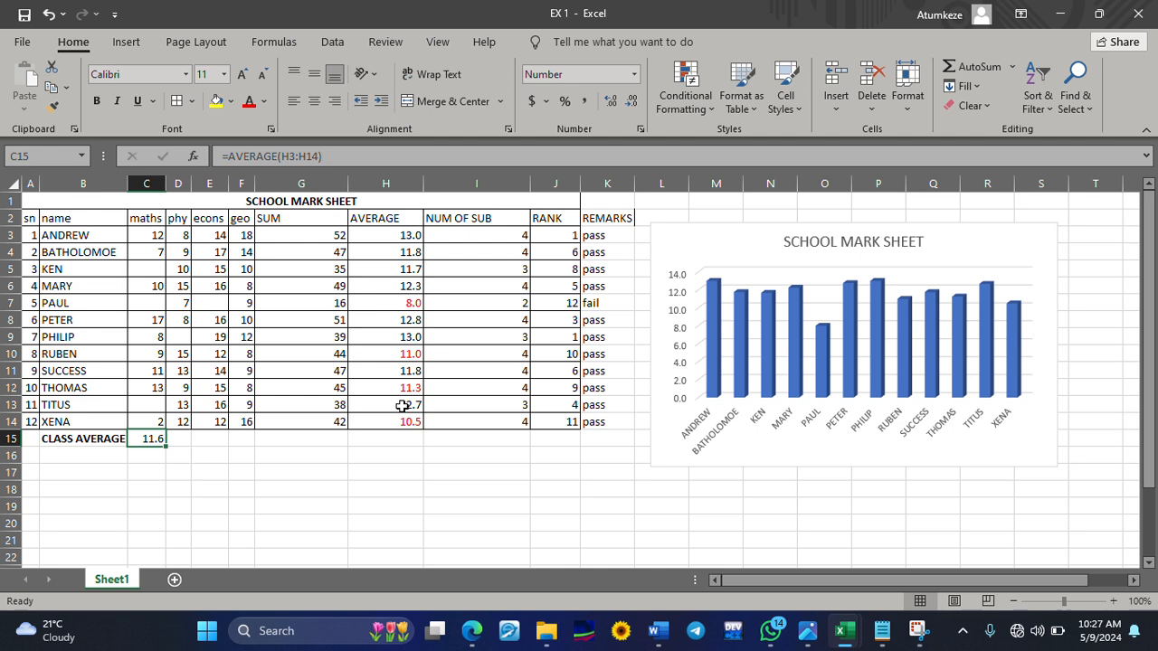
drag(409, 235, 396, 426)
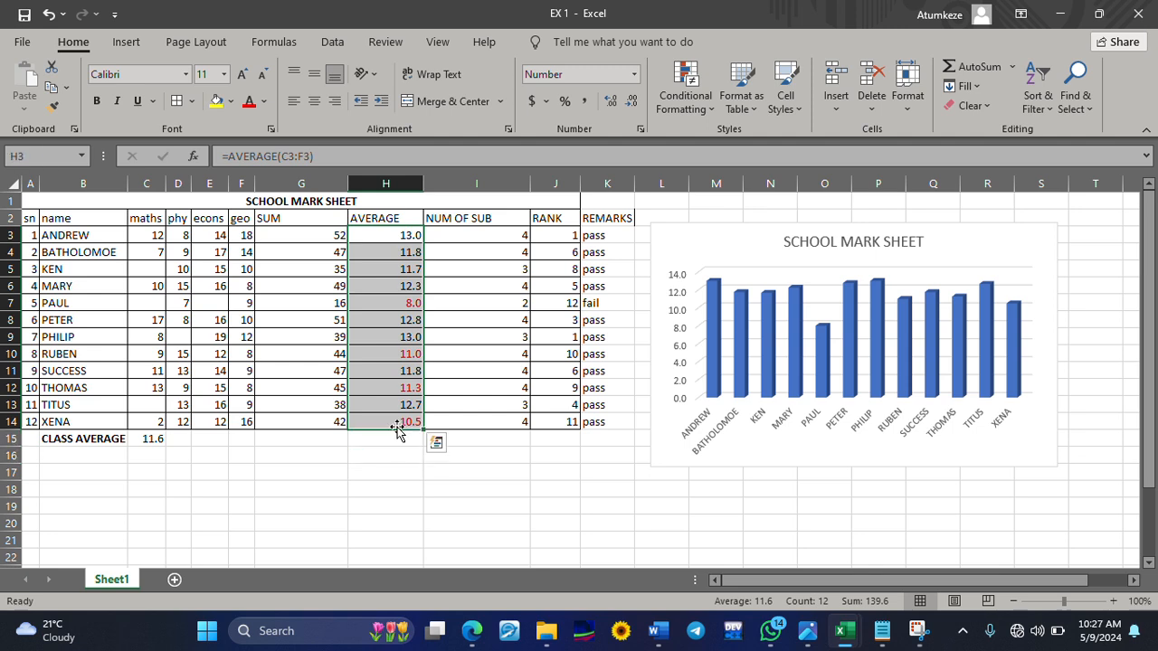
click(685, 89)
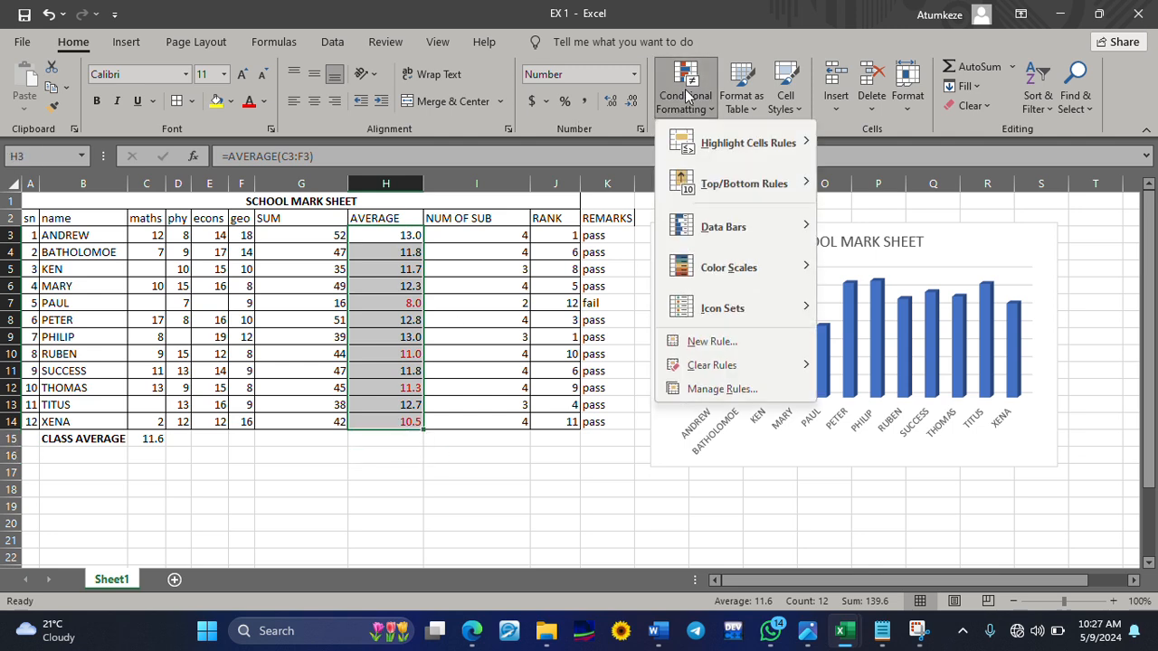
click(712, 344)
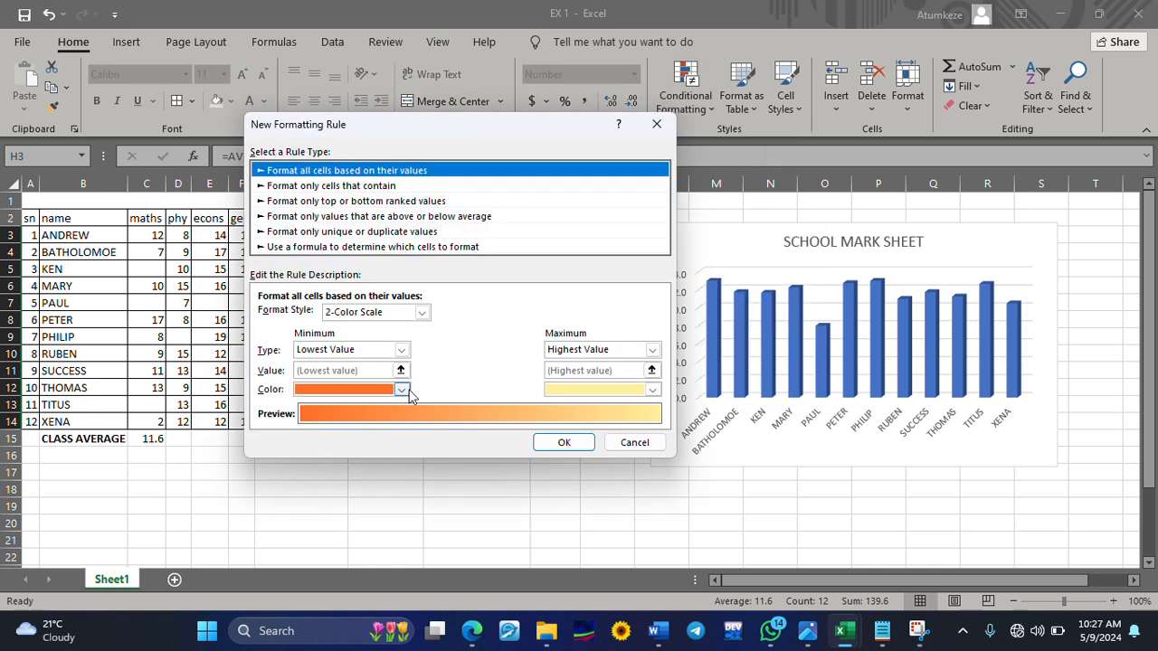
click(338, 234)
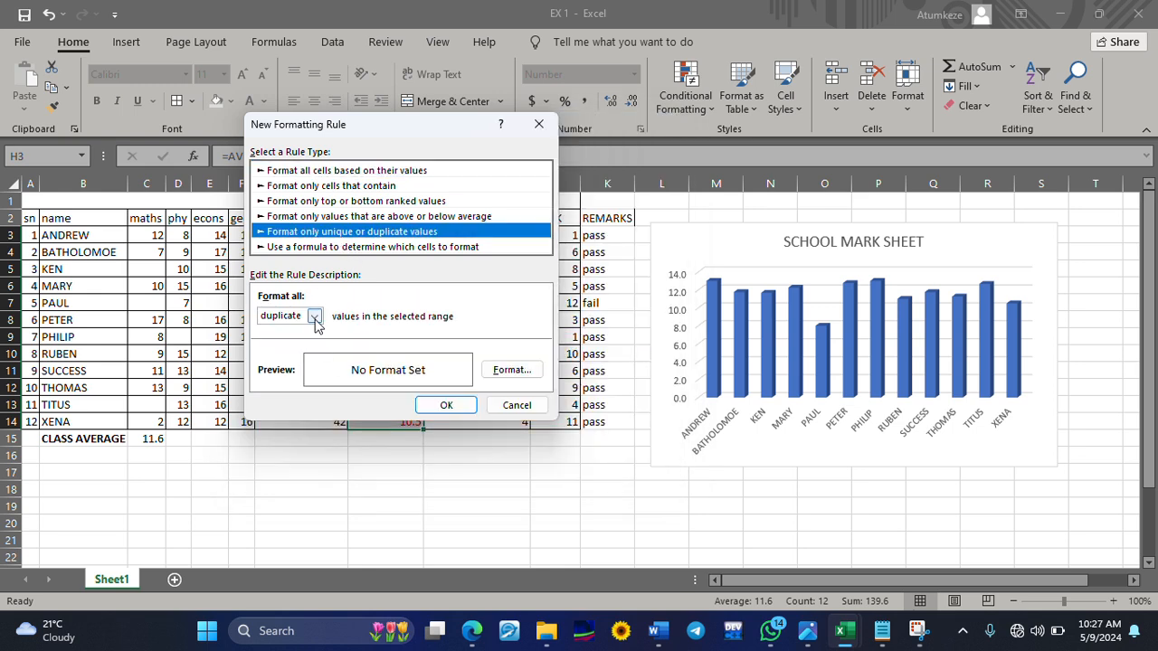
click(315, 317)
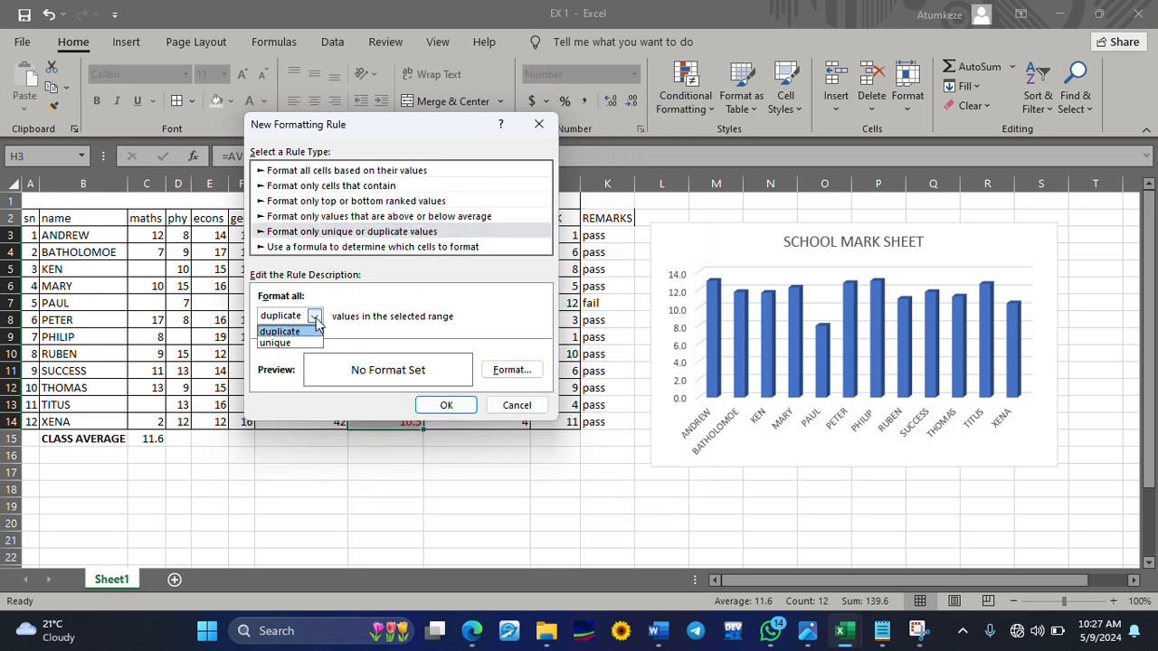
click(534, 132)
click(538, 127)
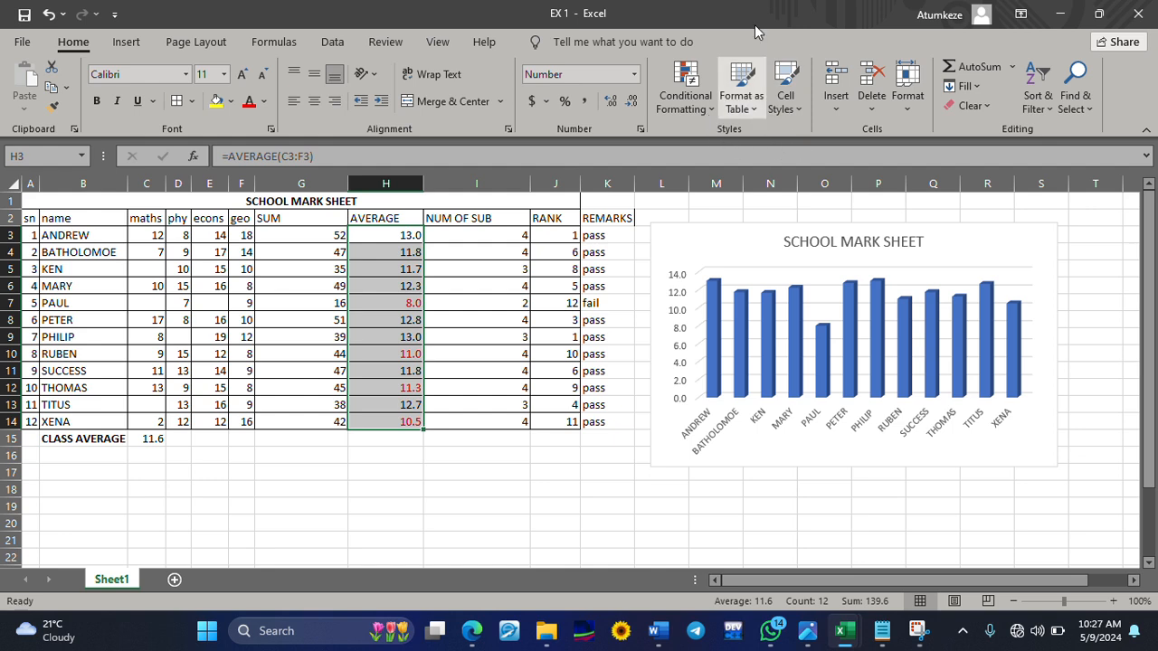
click(491, 34)
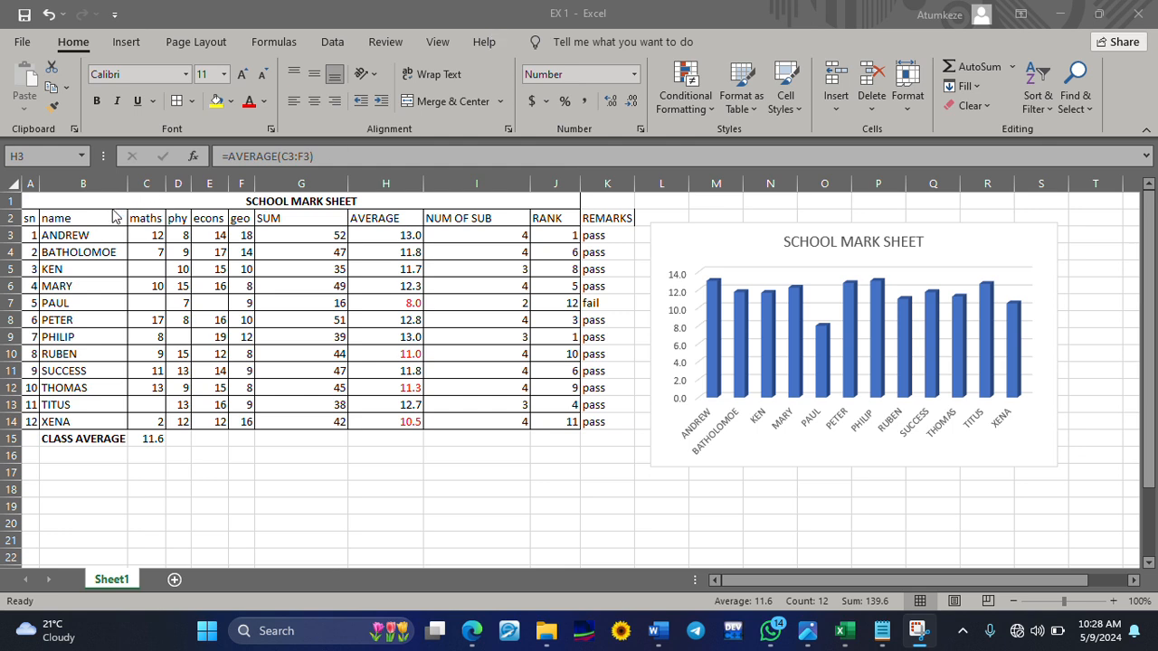
Step: Increase the row height of header row 2
double_click(44, 219)
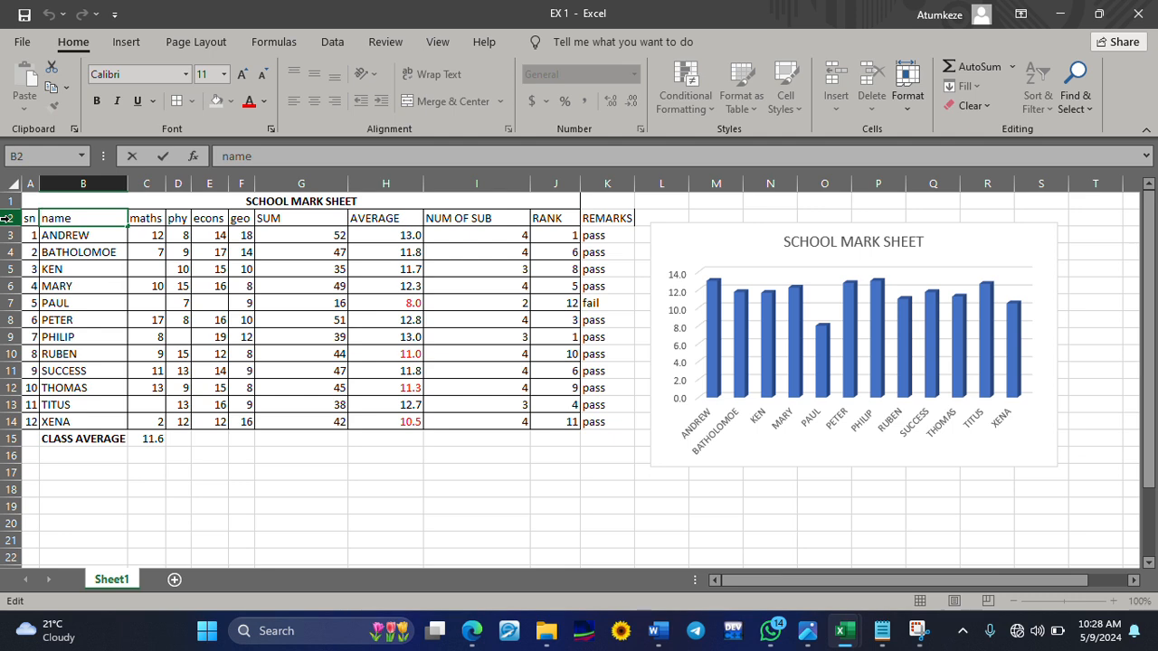
right_click(7, 218)
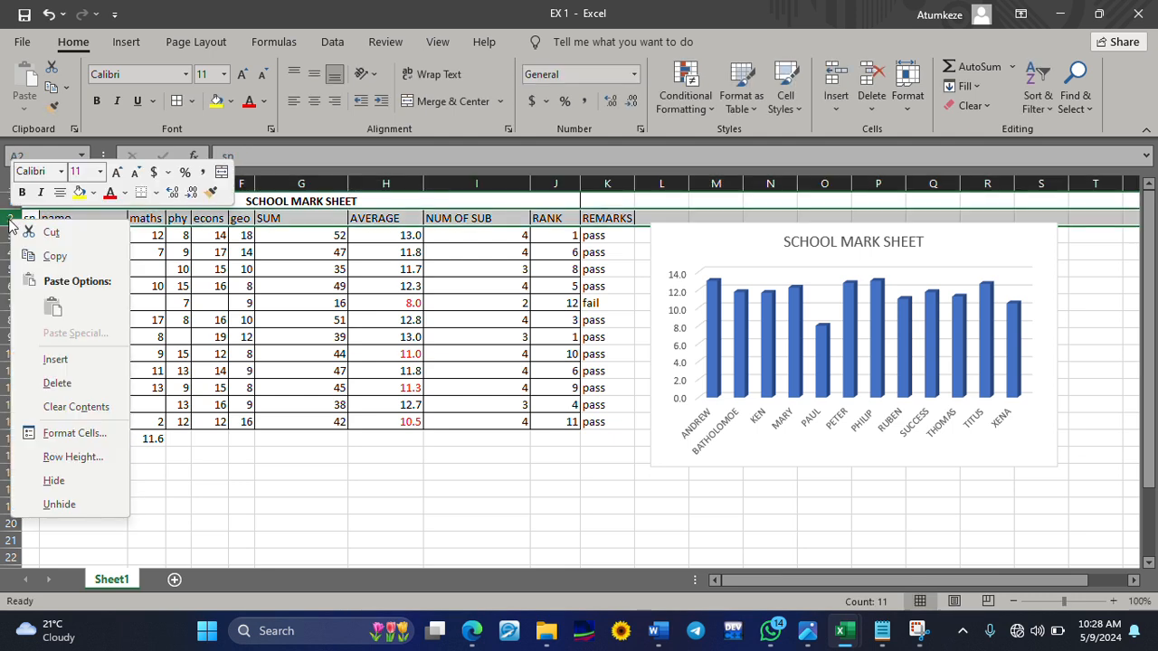
key(Escape)
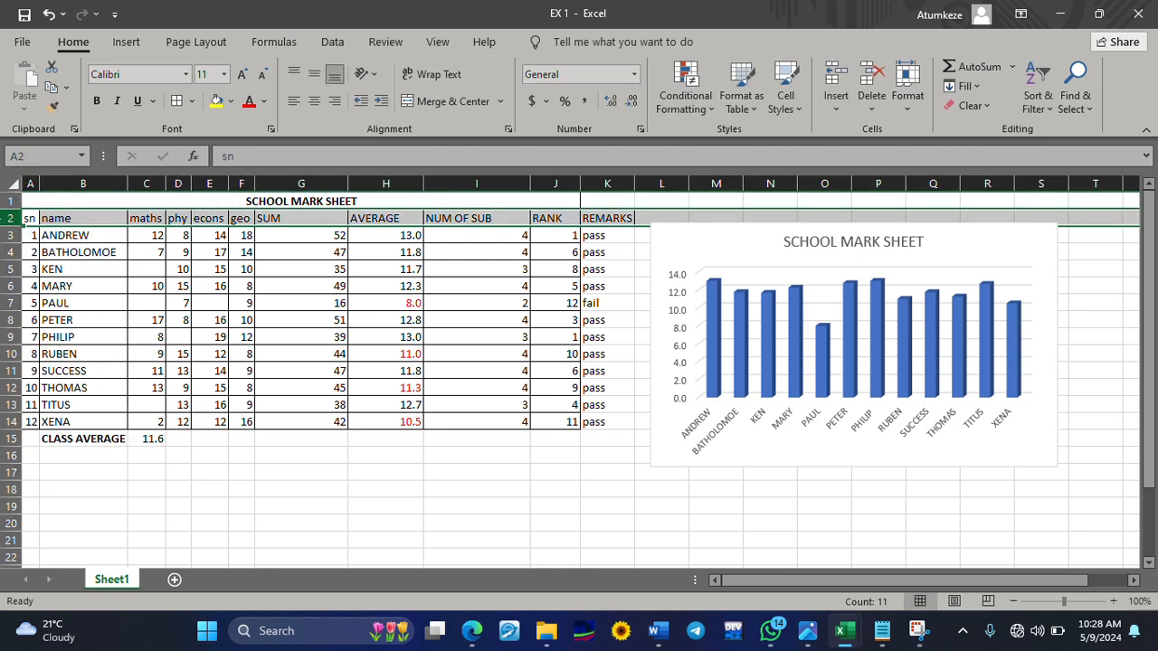
right_click(7, 218)
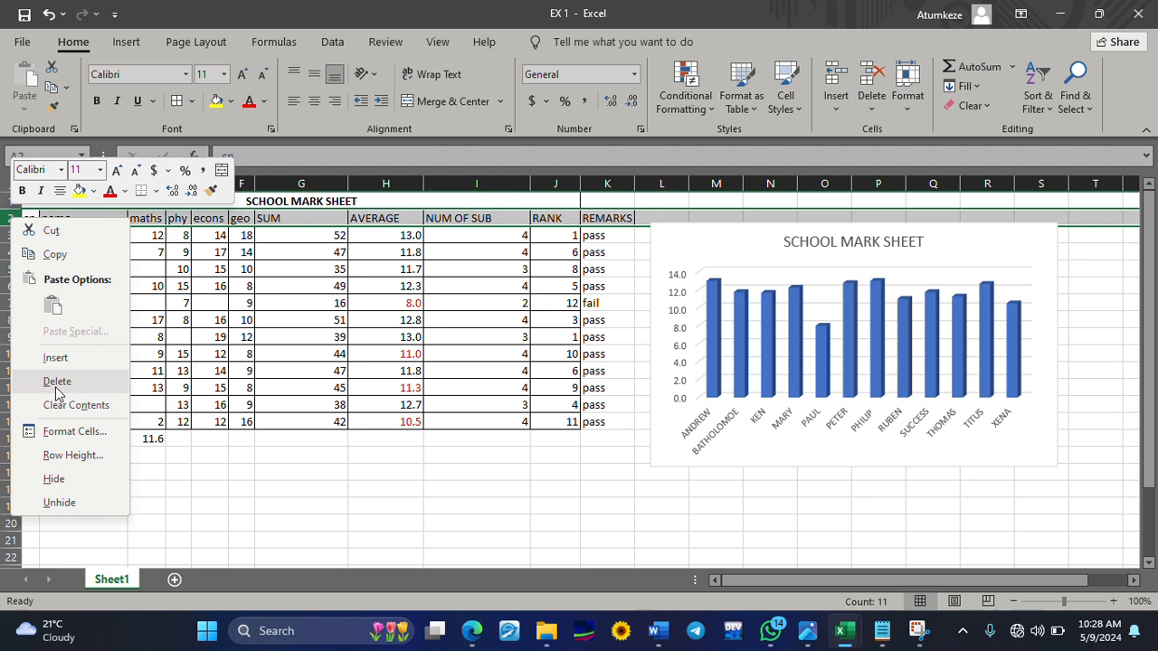
click(58, 454)
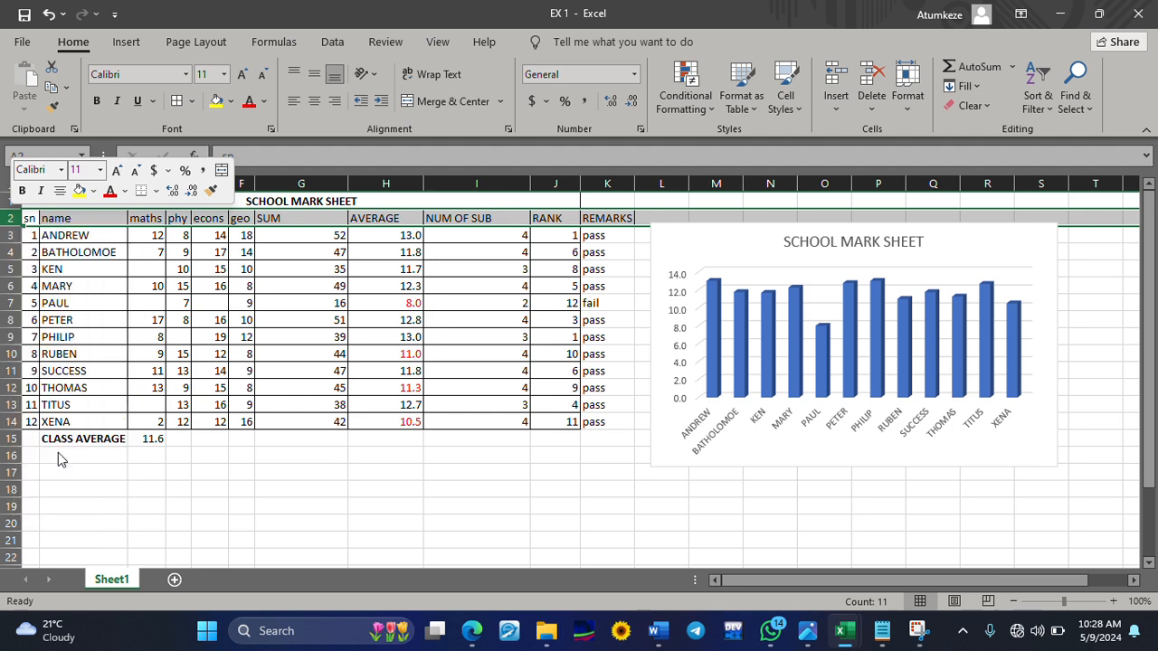
text(1)
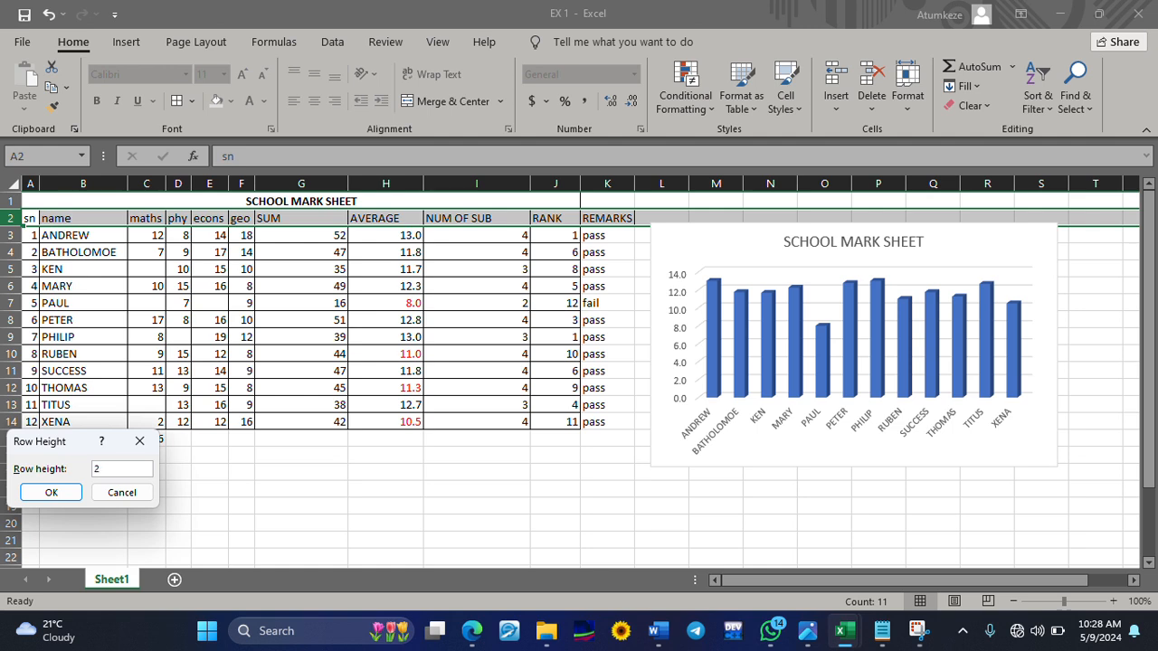
key(Return)
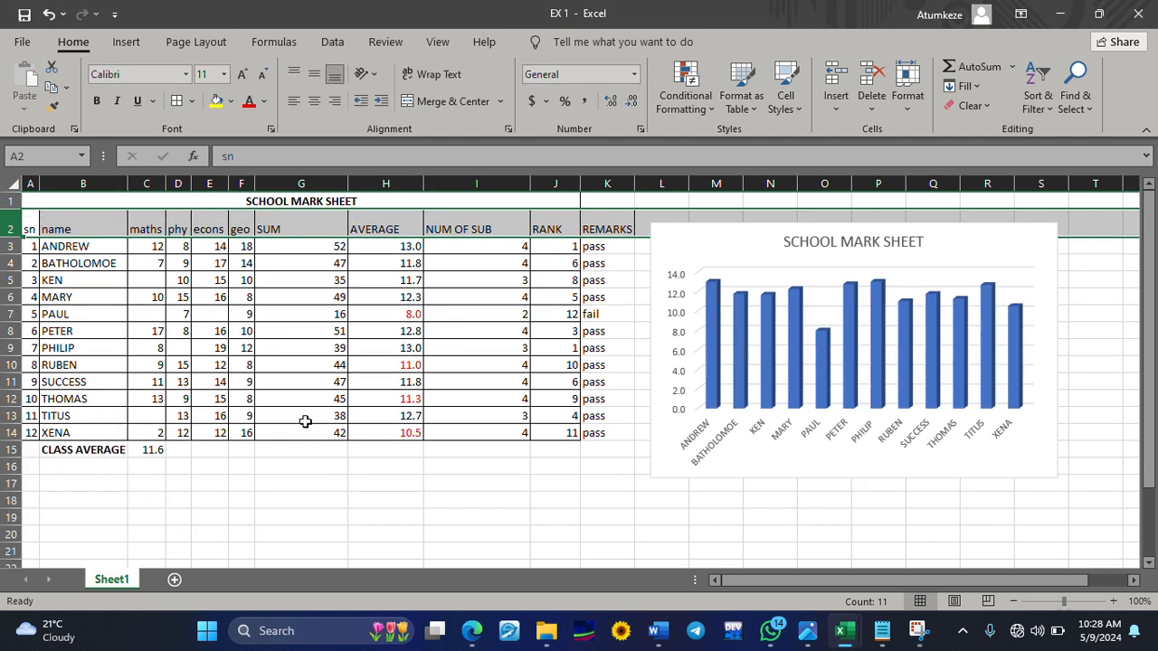
click(305, 420)
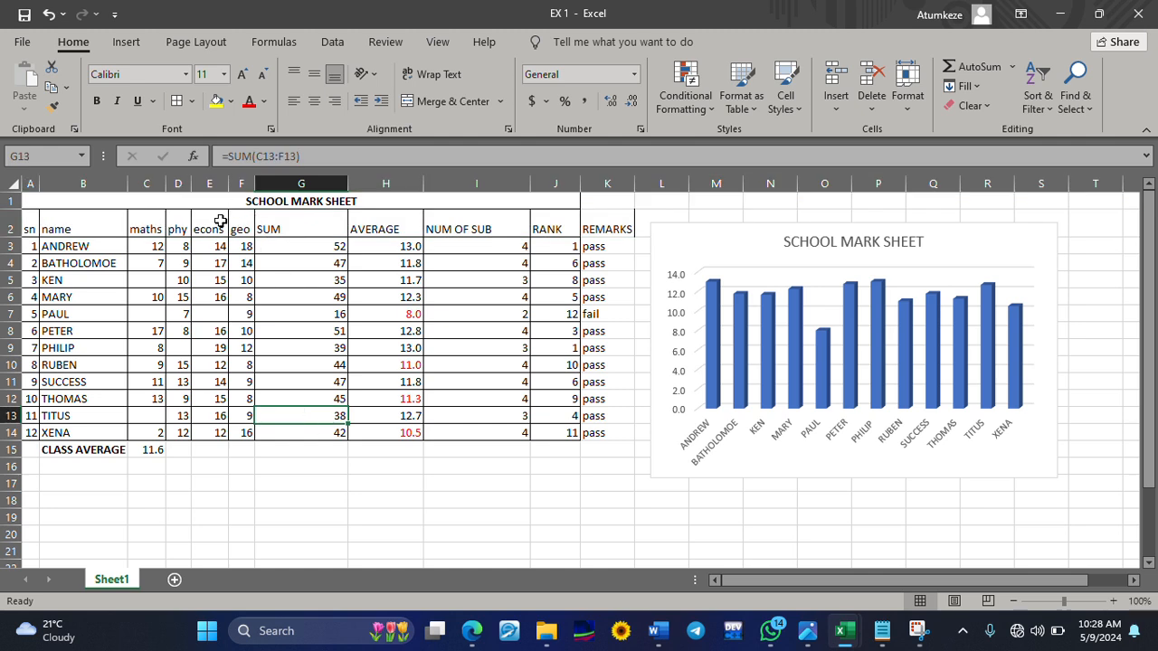
Step: Vertically centre the column headings in A2:K2 with Middle Align
click(30, 221)
drag(29, 221, 597, 228)
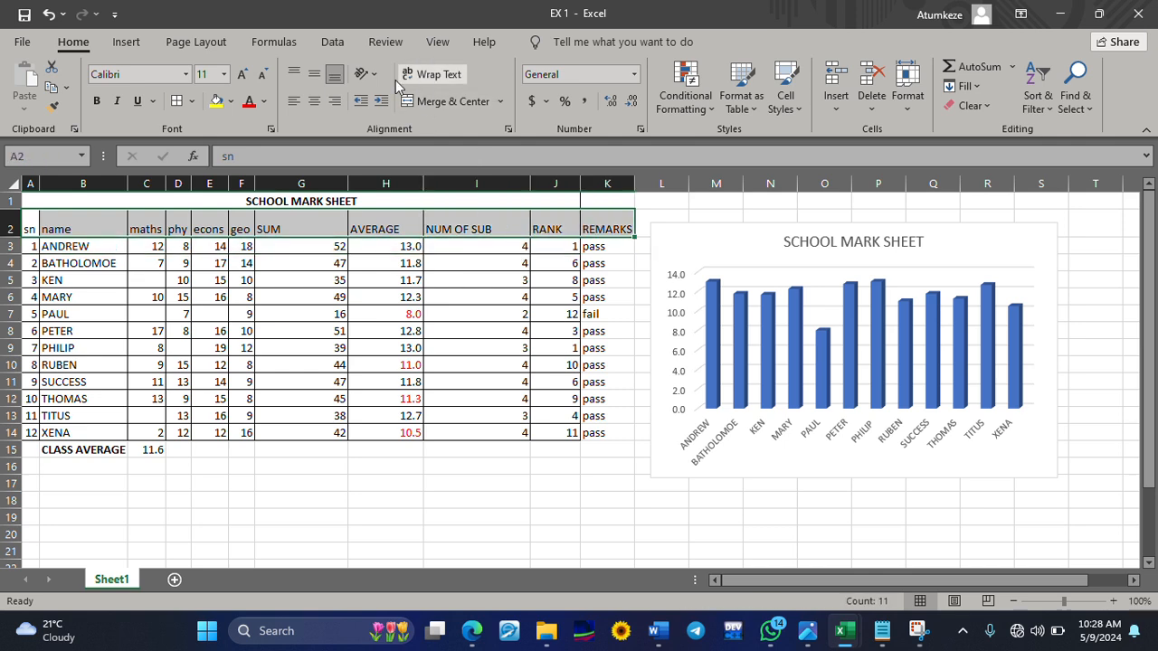
click(318, 78)
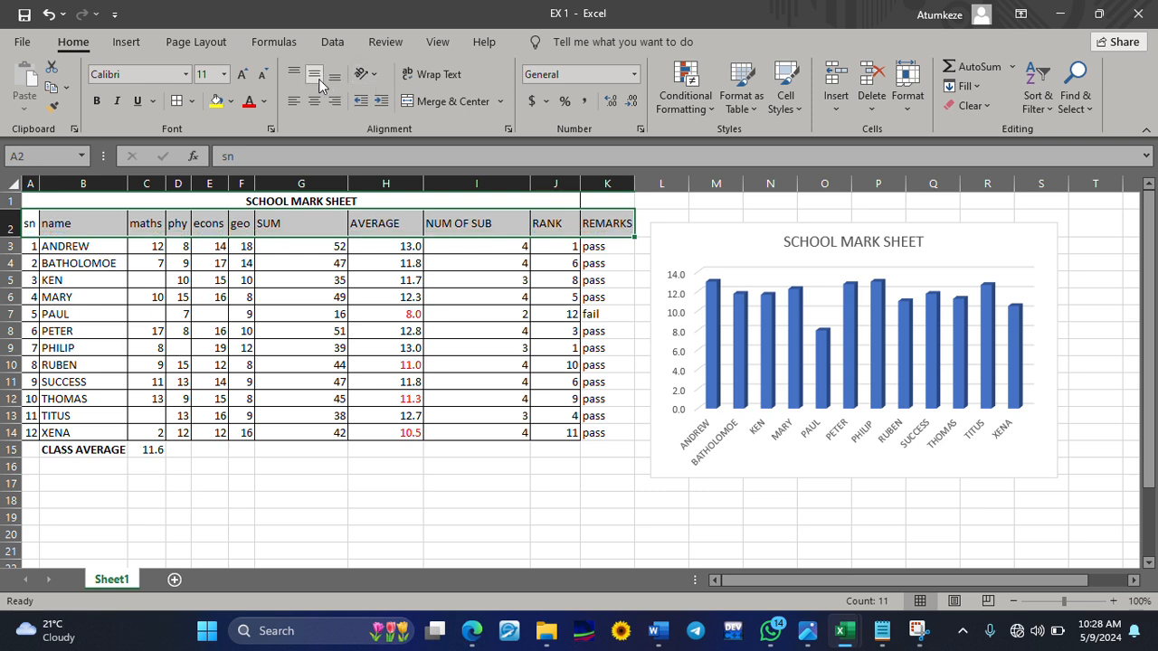
Step: Narrow the NUM OF SUB column to about half its width and select its heading cell I2
drag(531, 188, 473, 190)
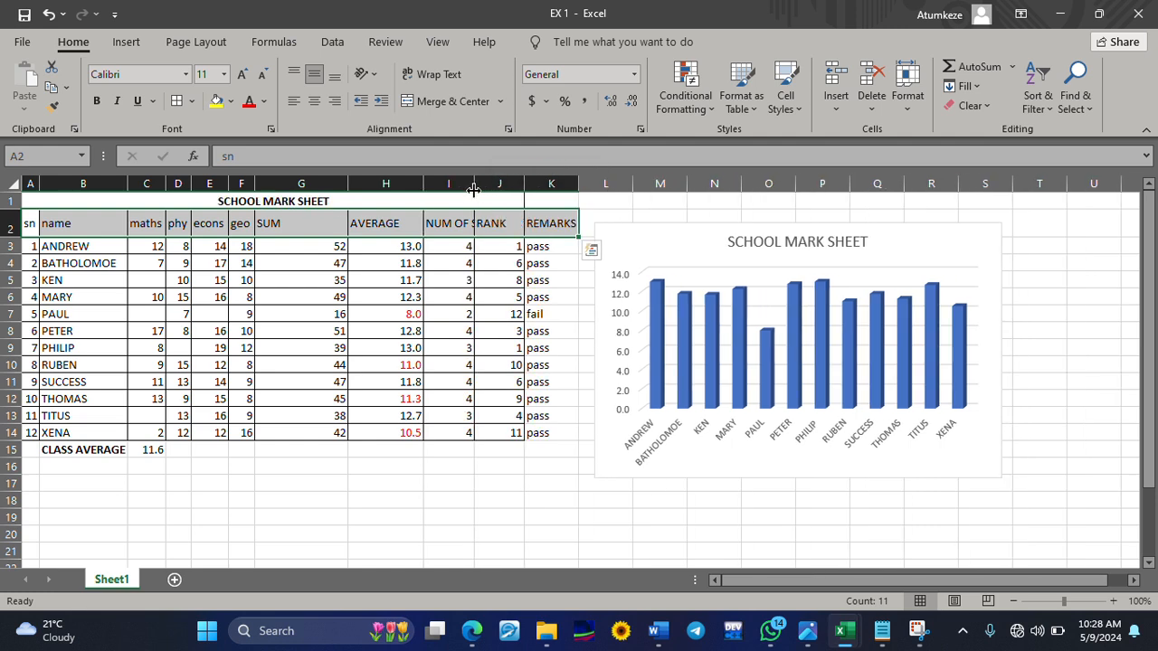
click(527, 498)
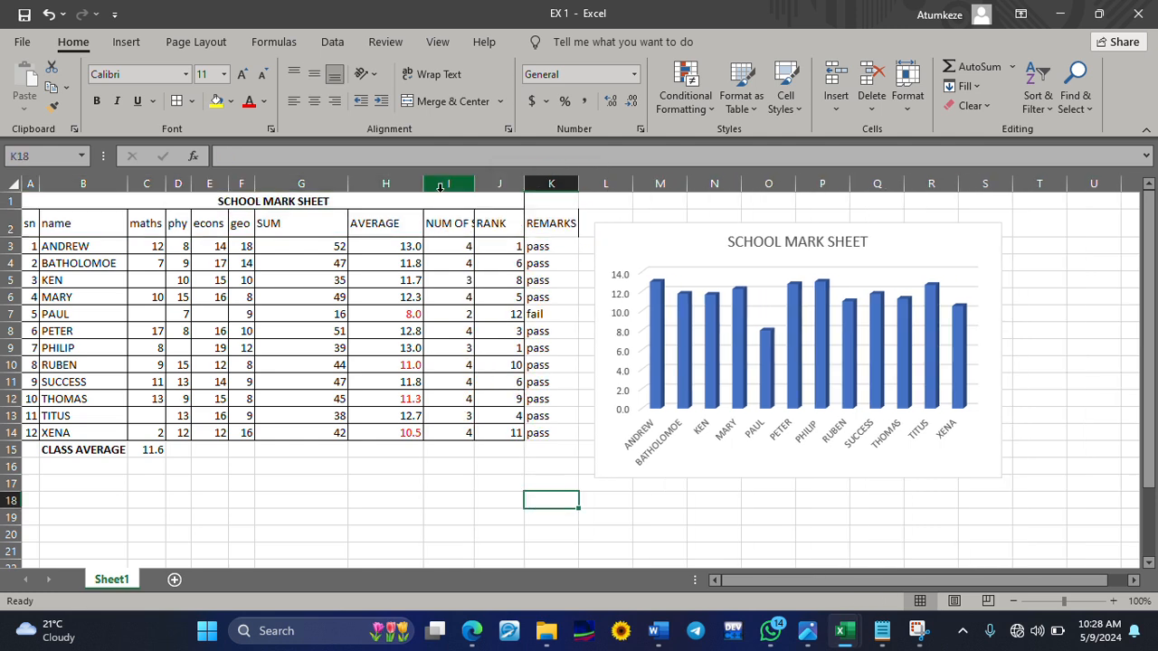
click(443, 220)
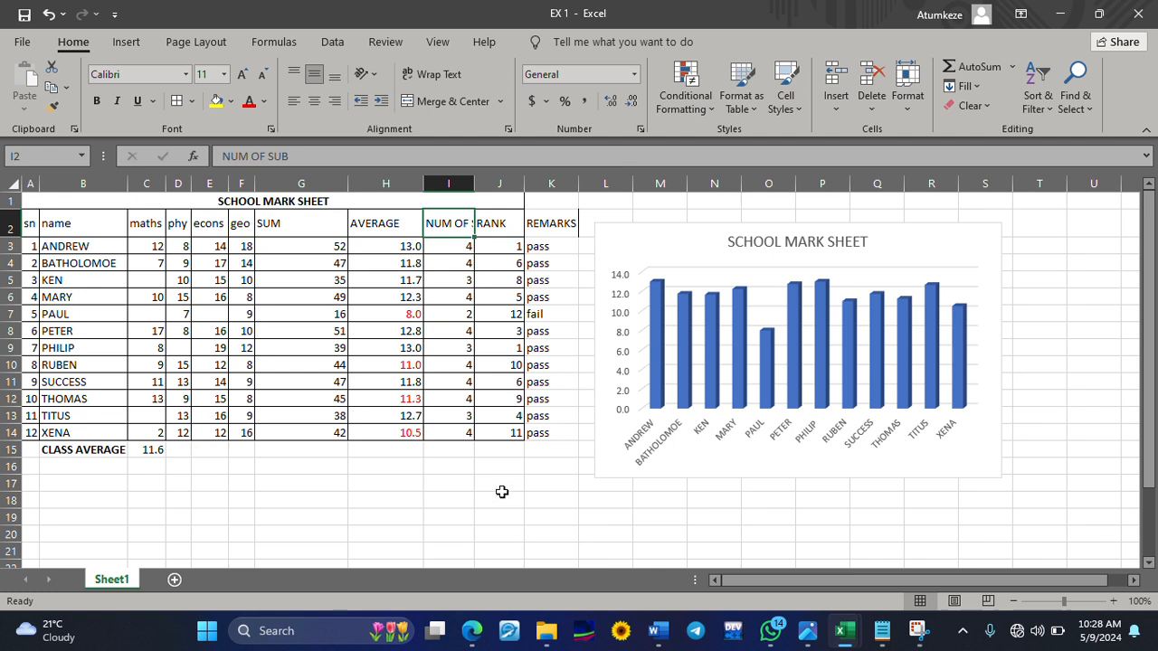
Step: Wrap the NUM OF SUB heading in I2 and increase the height of row 2 to fit both lines
click(428, 76)
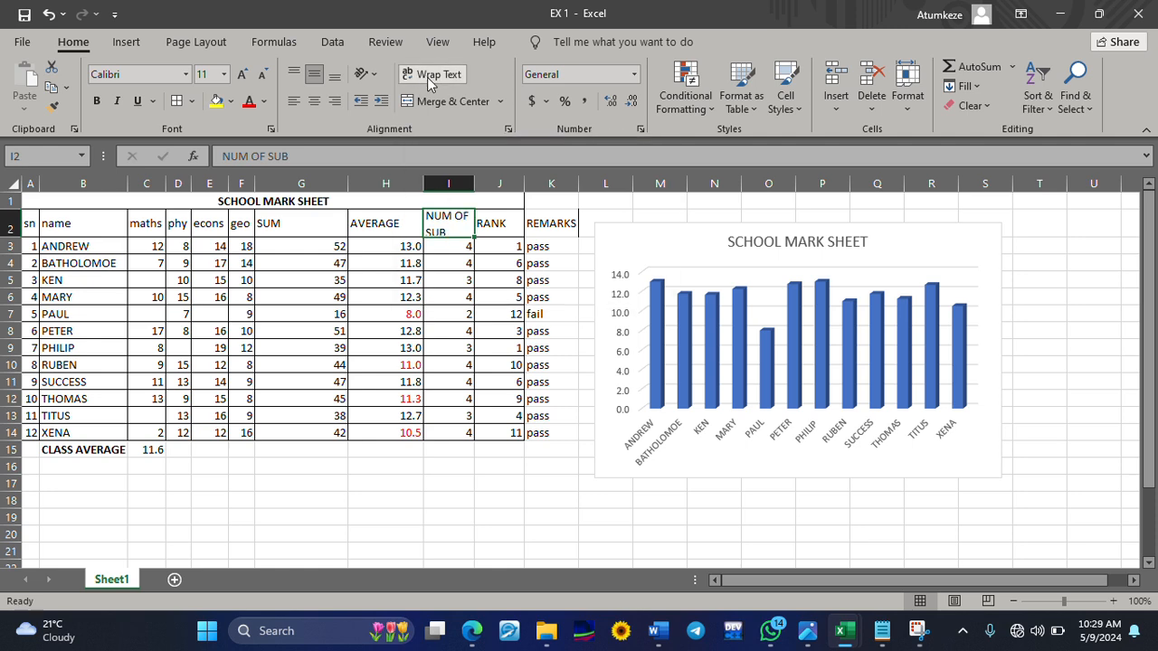
click(549, 481)
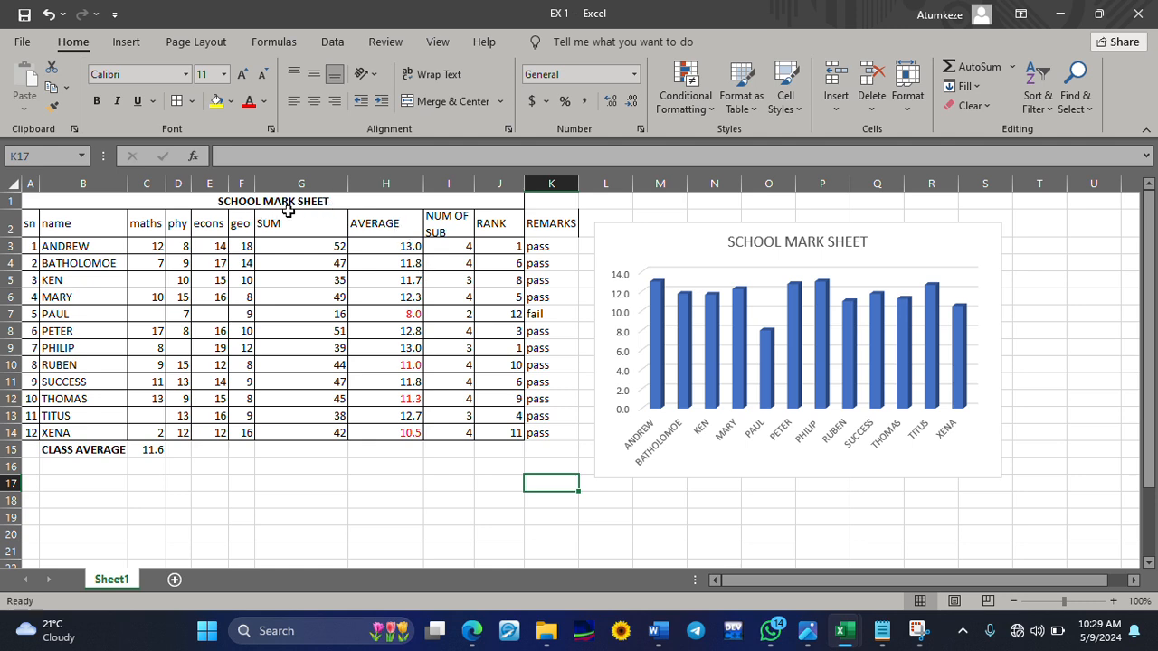
drag(12, 237, 12, 248)
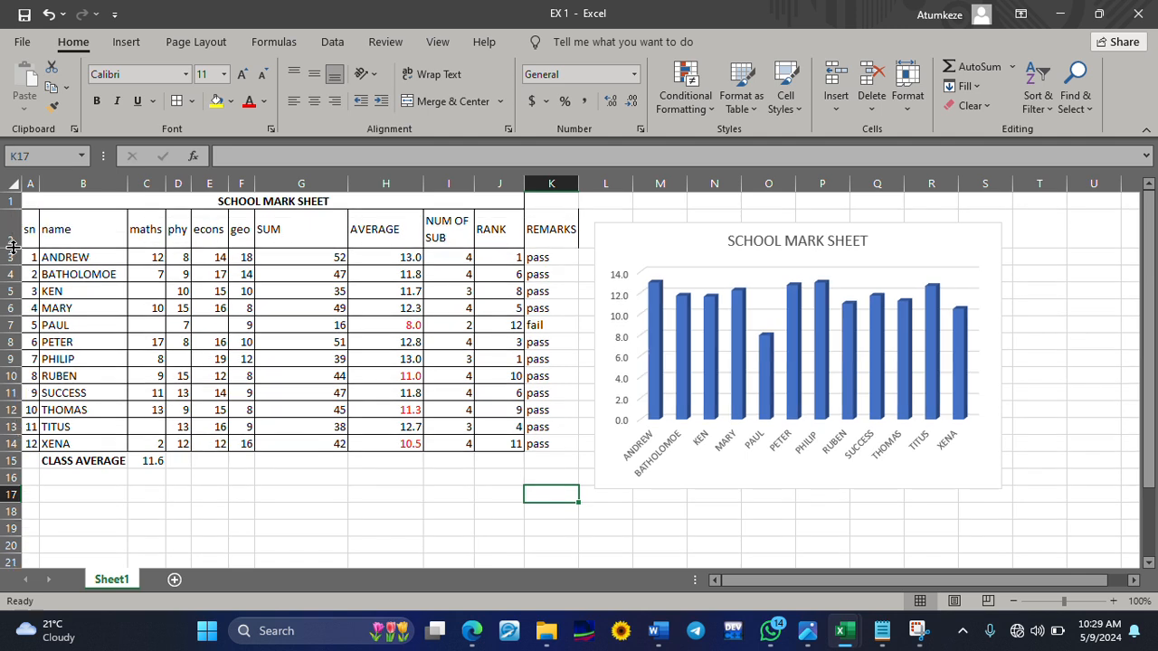
click(340, 545)
click(446, 235)
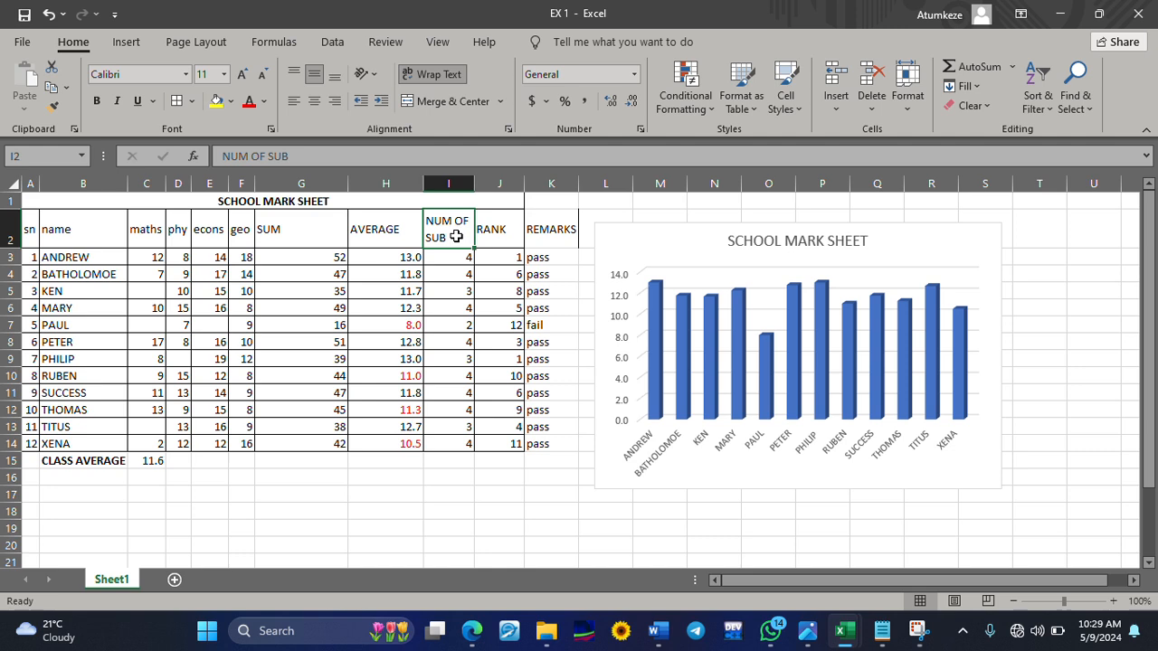
Step: Make all the column headings in row 2 bold
click(14, 240)
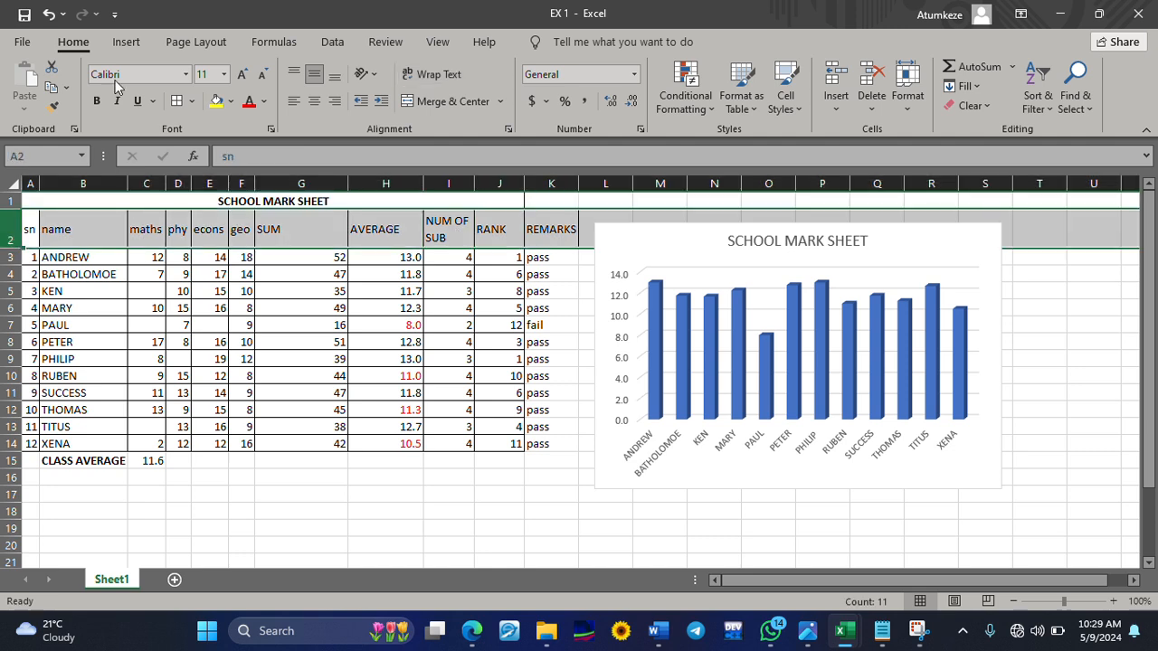
click(97, 101)
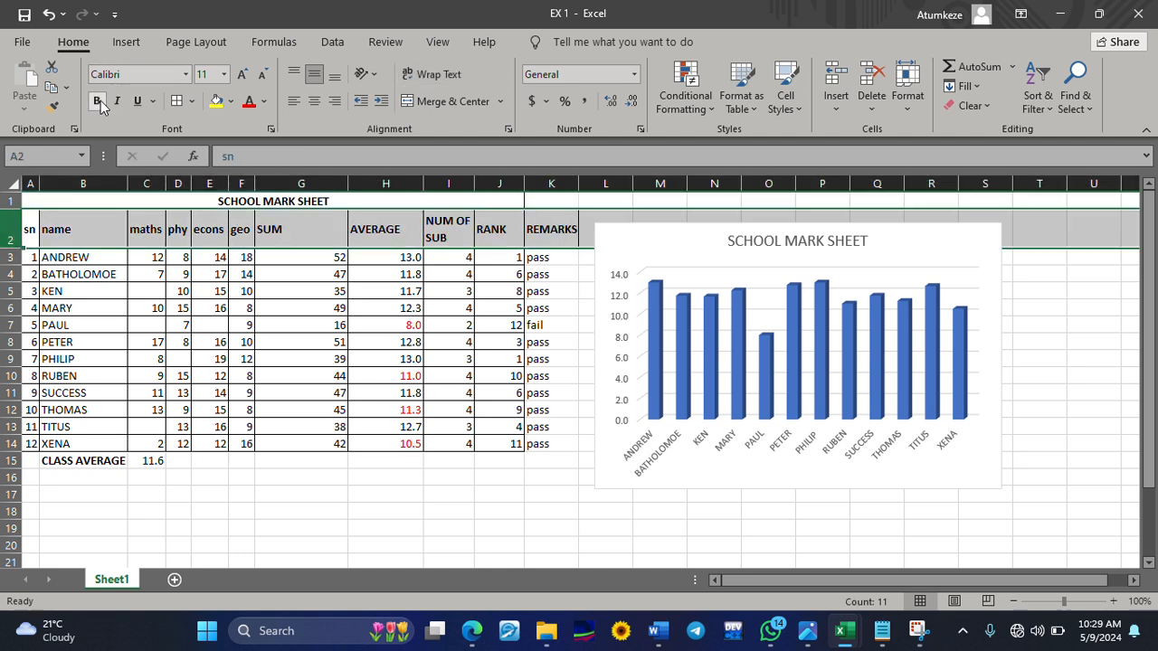
click(355, 524)
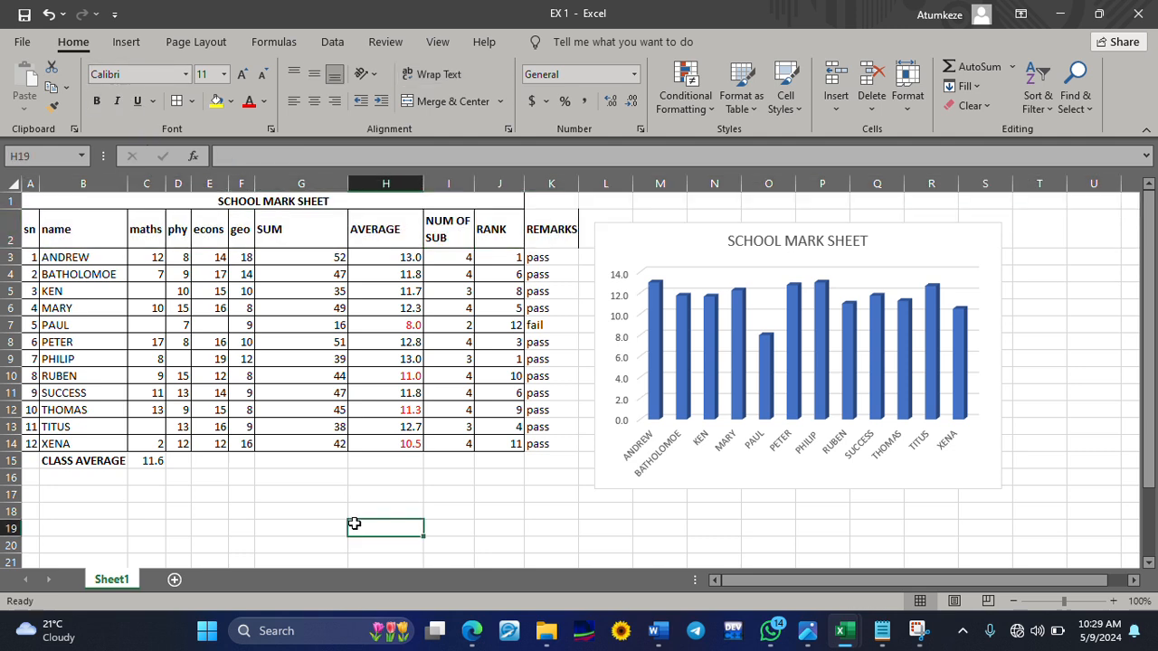
Step: Try rotating the row 2 headings to an orientation of 15 degrees and moving the chart clear of the REMARKS heading
click(7, 235)
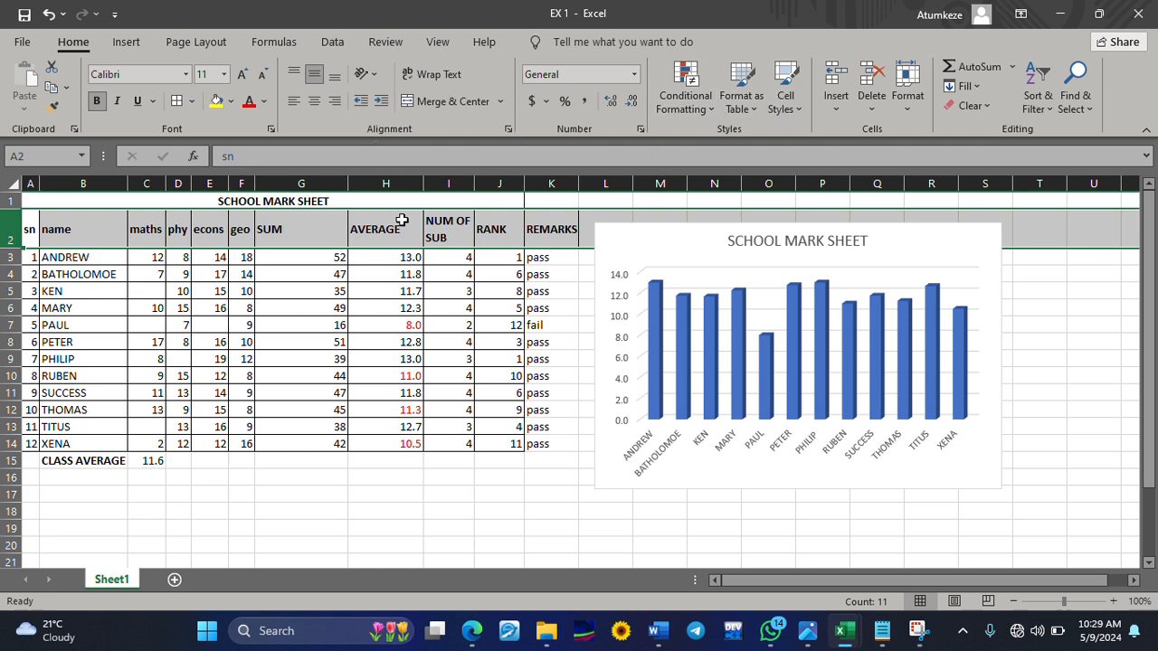
right_click(377, 229)
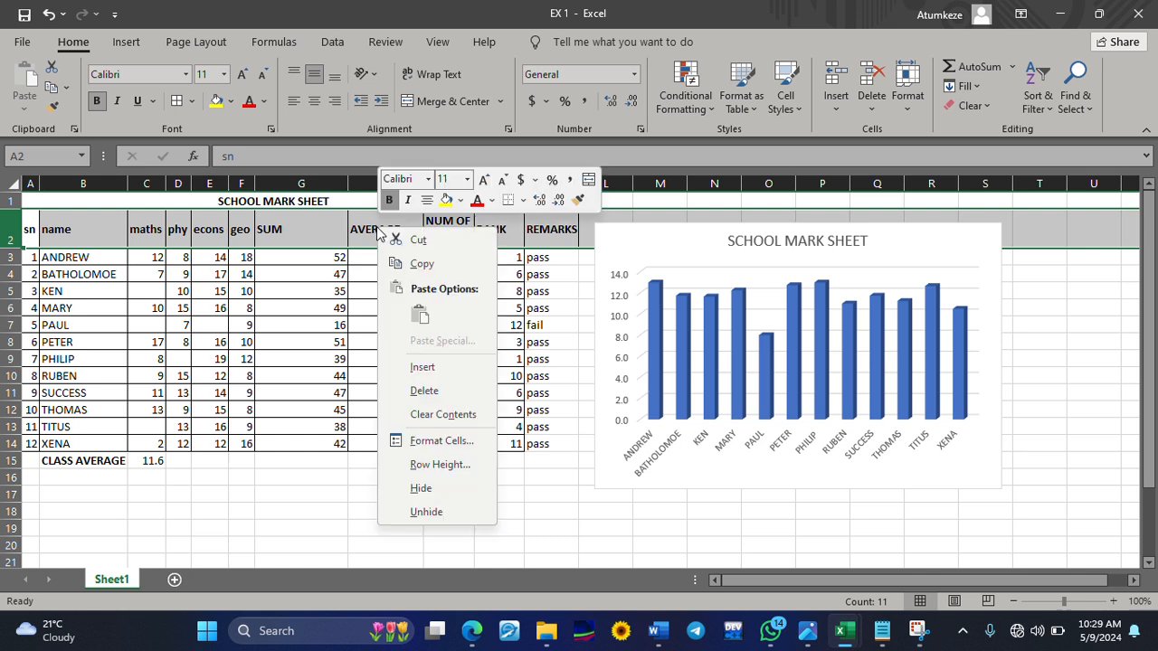
click(425, 441)
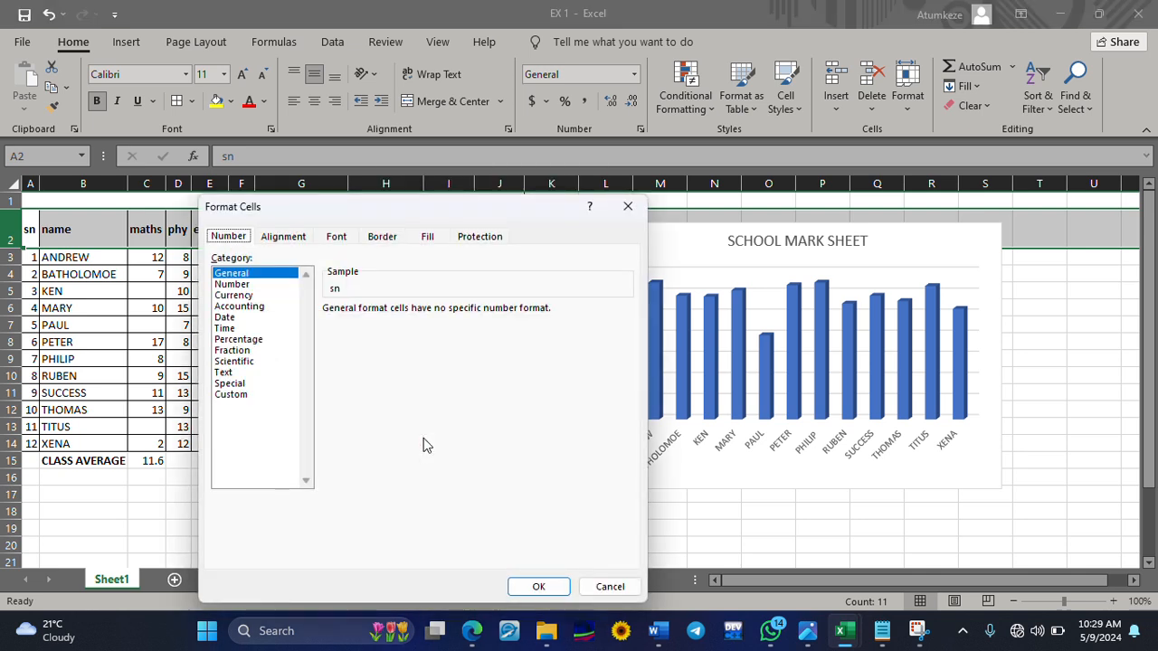
click(274, 236)
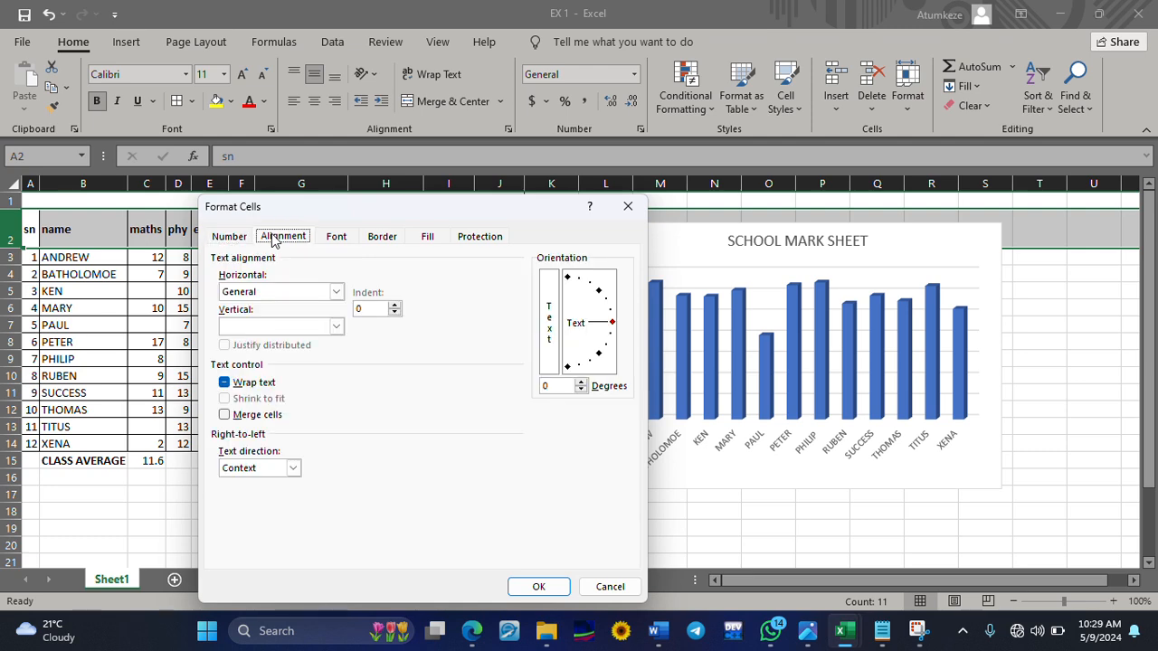
click(613, 324)
drag(613, 323, 612, 314)
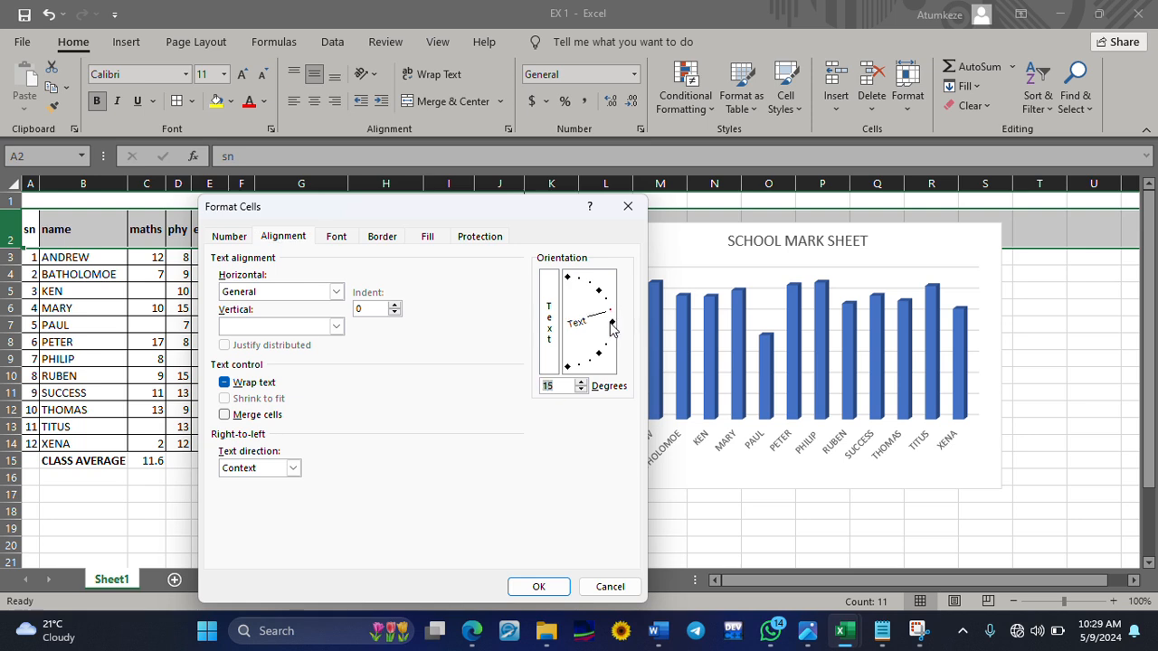
click(534, 587)
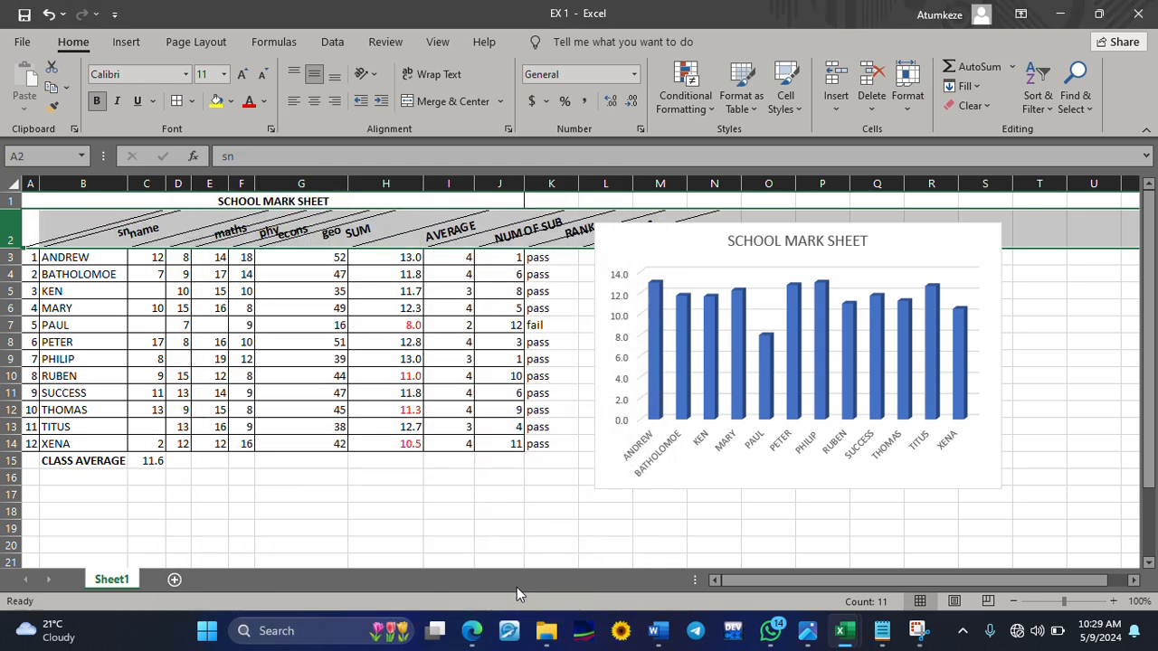
drag(935, 240, 1070, 286)
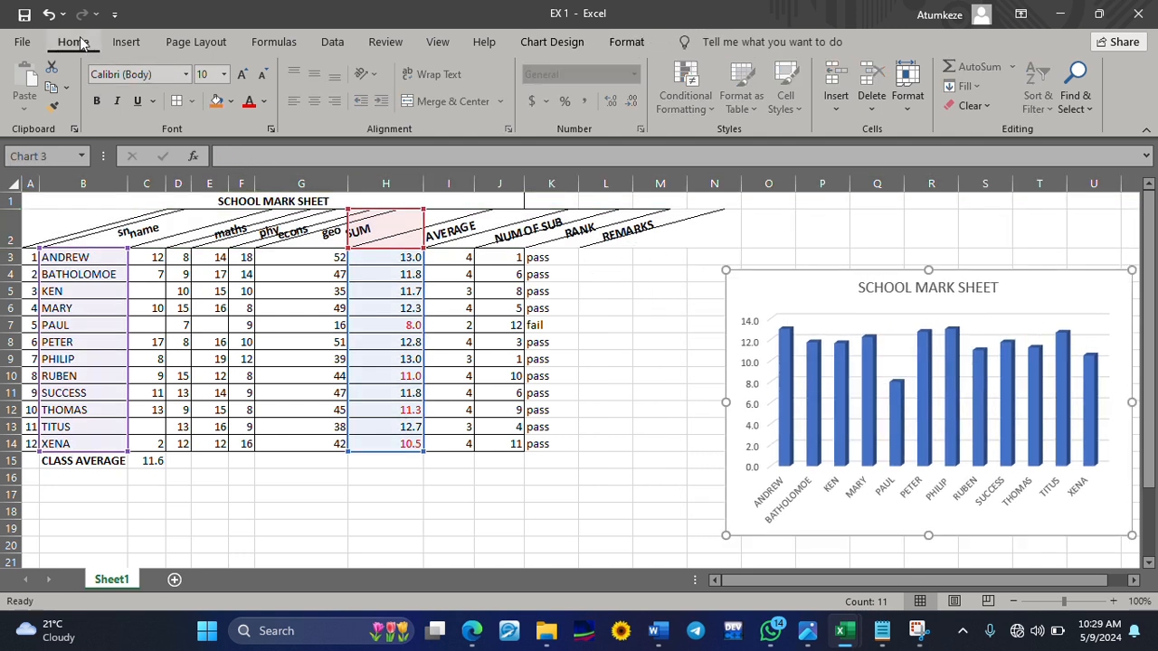
Step: Undo the chart move and the 15-degree rotation of the row 2 headings
click(49, 14)
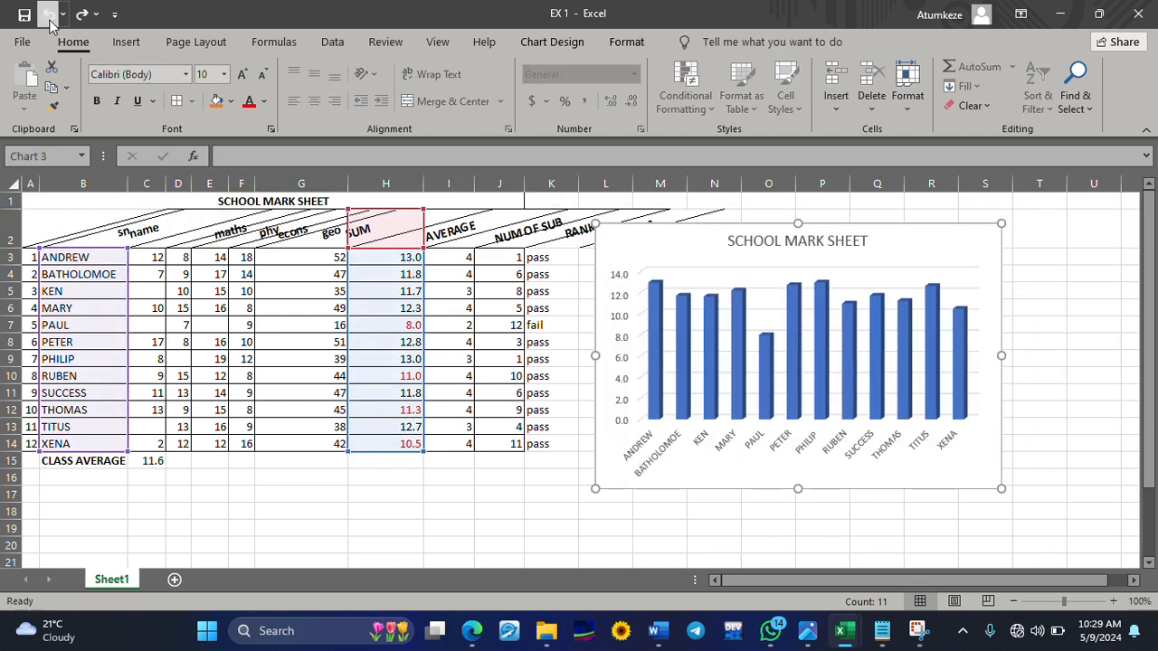
click(49, 14)
right_click(194, 239)
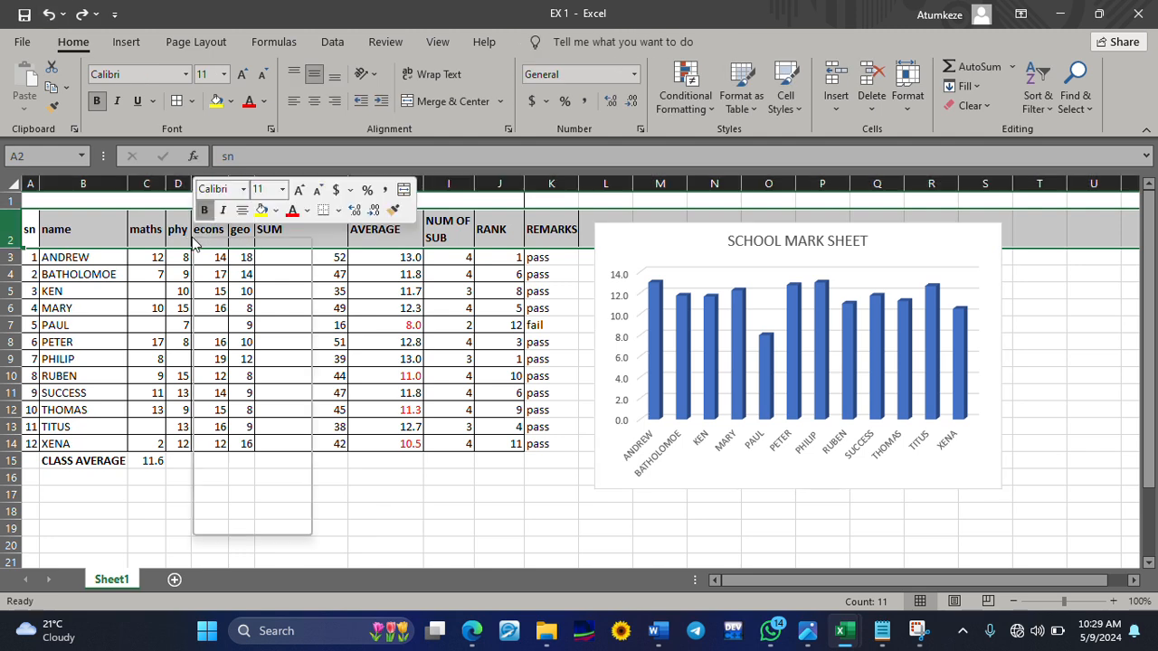
click(435, 540)
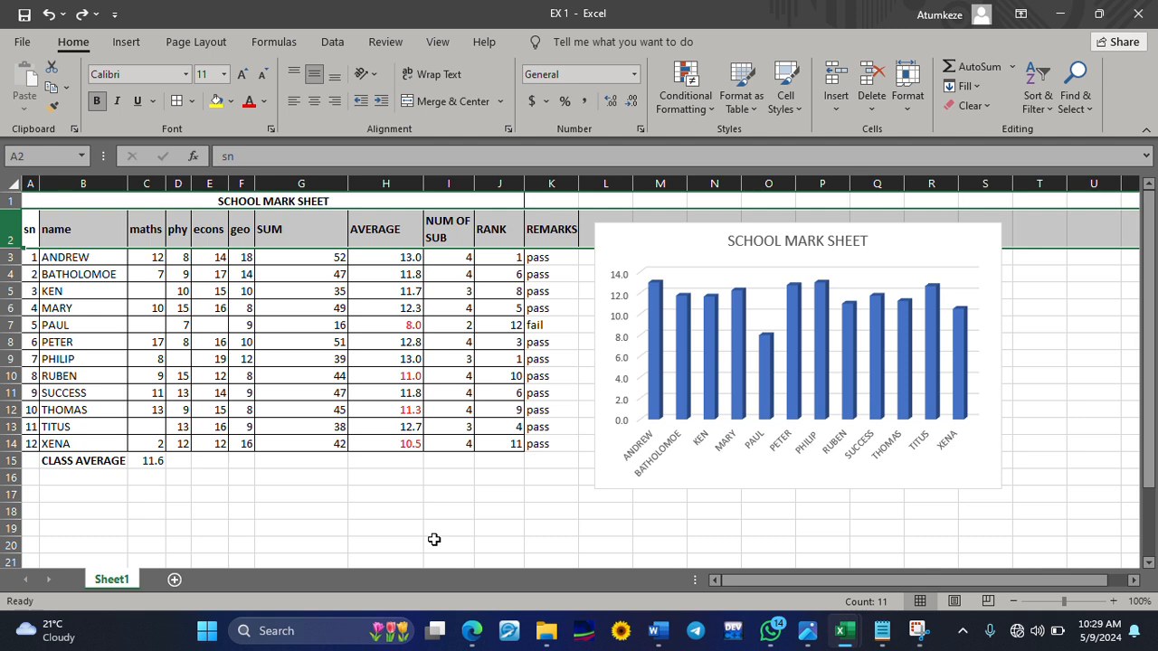